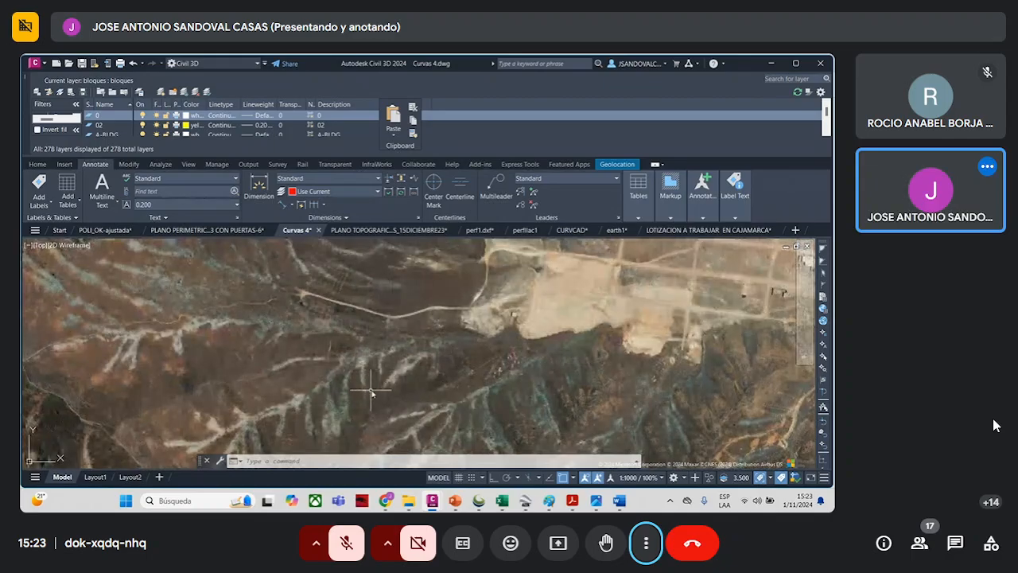
# - Examine the mountain ravines, dry valleys and neighbouring settlements on the satellite imagery of the Curvas 4 drawing
pyautogui.scroll(-3, 391, 378)
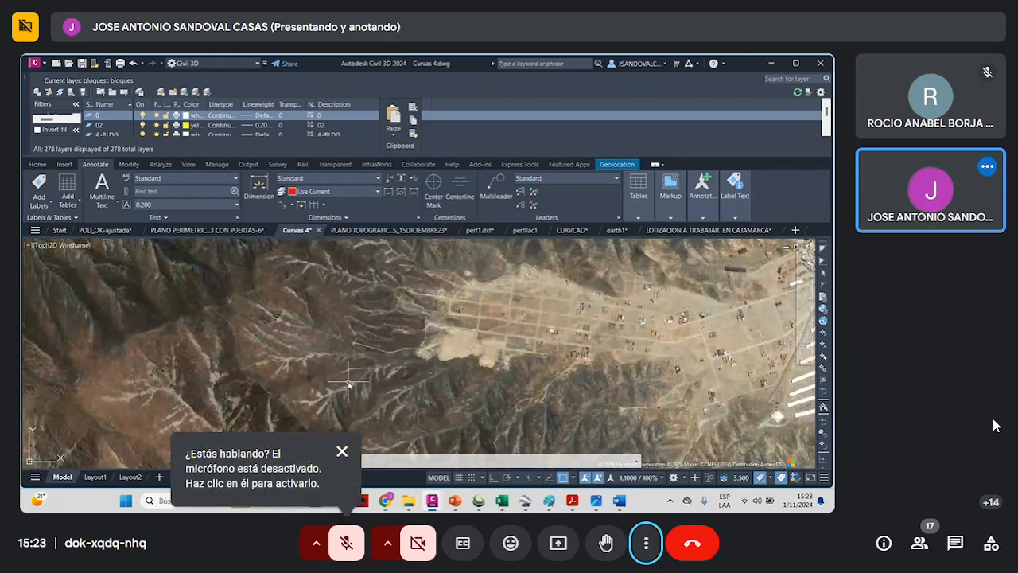
pyautogui.scroll(-2, 407, 381)
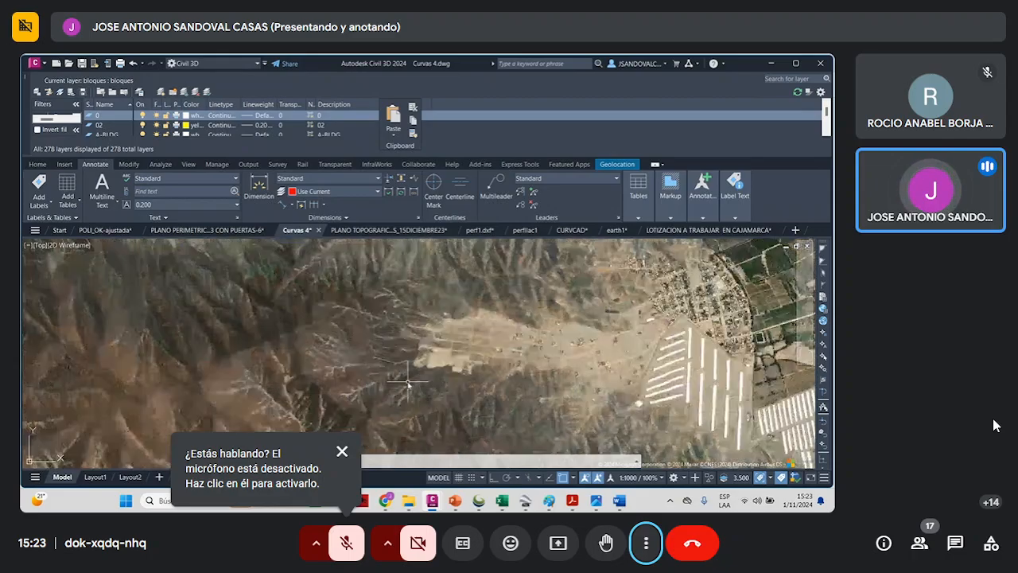
pyautogui.scroll(4, 401, 278)
pyautogui.scroll(-2, 402, 318)
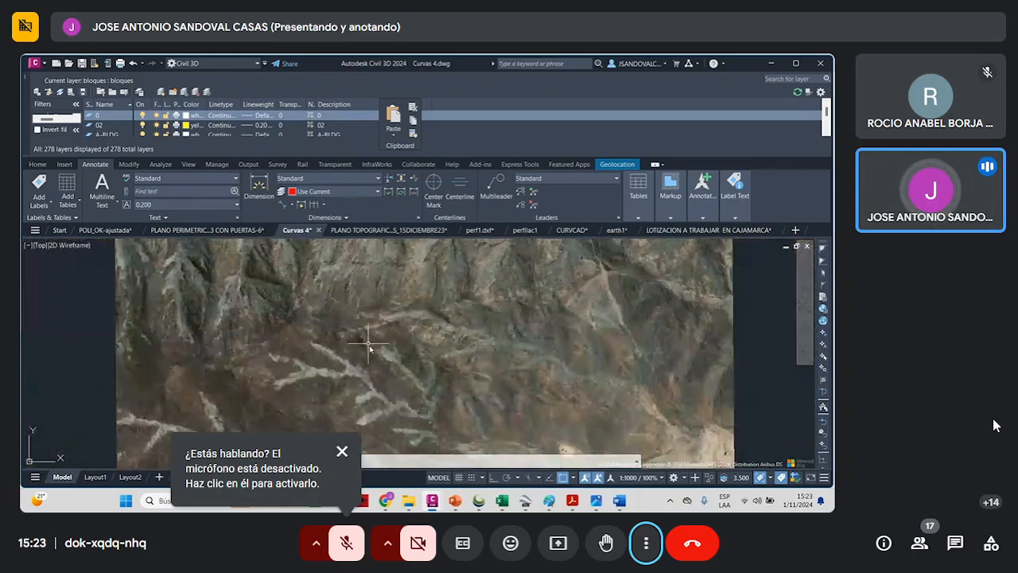
pyautogui.scroll(-2, 475, 321)
pyautogui.scroll(2, 477, 302)
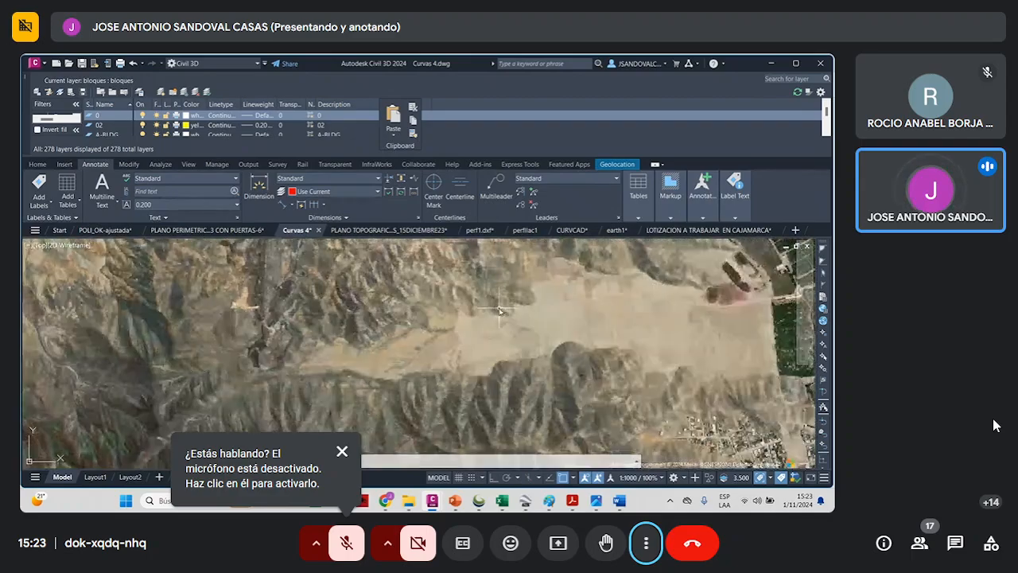
pyautogui.scroll(2, 586, 318)
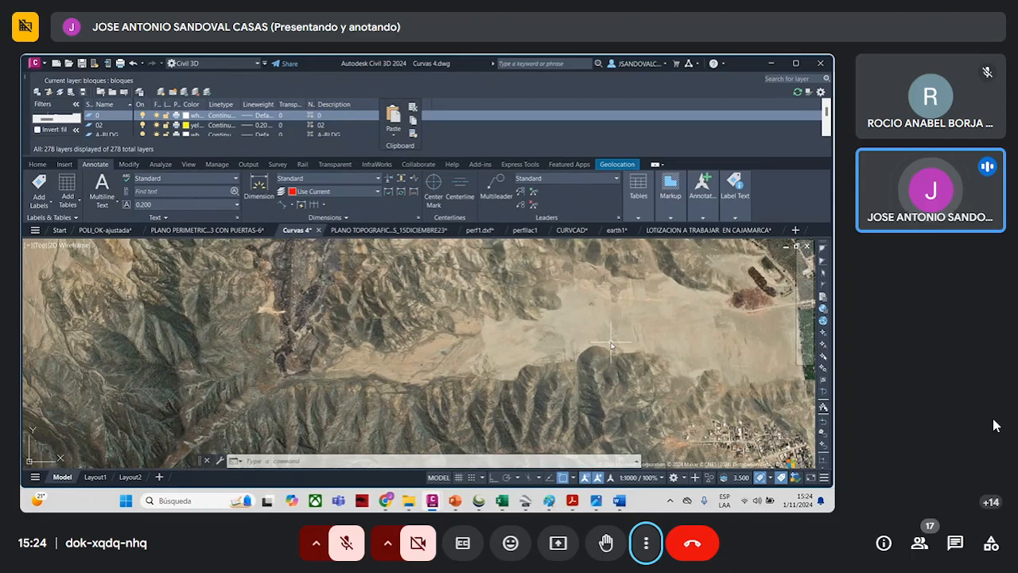
pyautogui.scroll(-2, 588, 350)
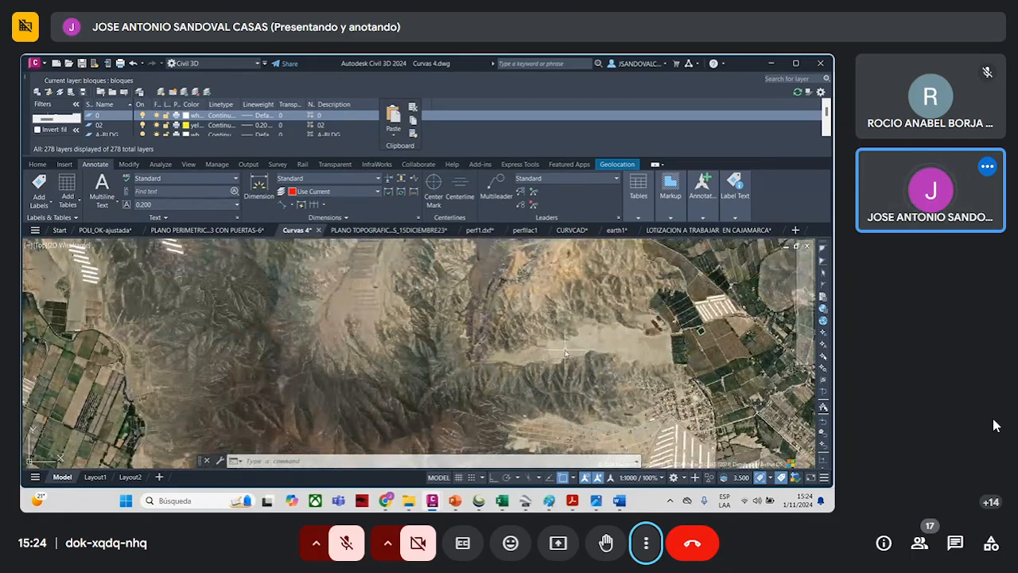
pyautogui.scroll(-2, 489, 333)
pyautogui.scroll(2, 373, 318)
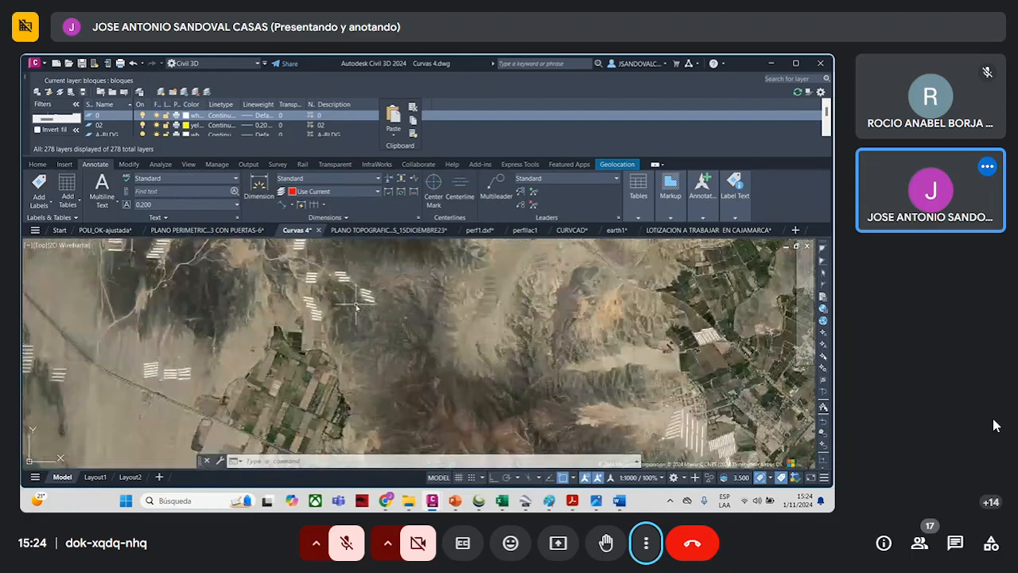
# - Examine the farmland parcels, long white sheds, water ponds and field boundaries on the satellite imagery west of the mountains
pyautogui.scroll(-2, 356, 306)
pyautogui.scroll(2, 358, 338)
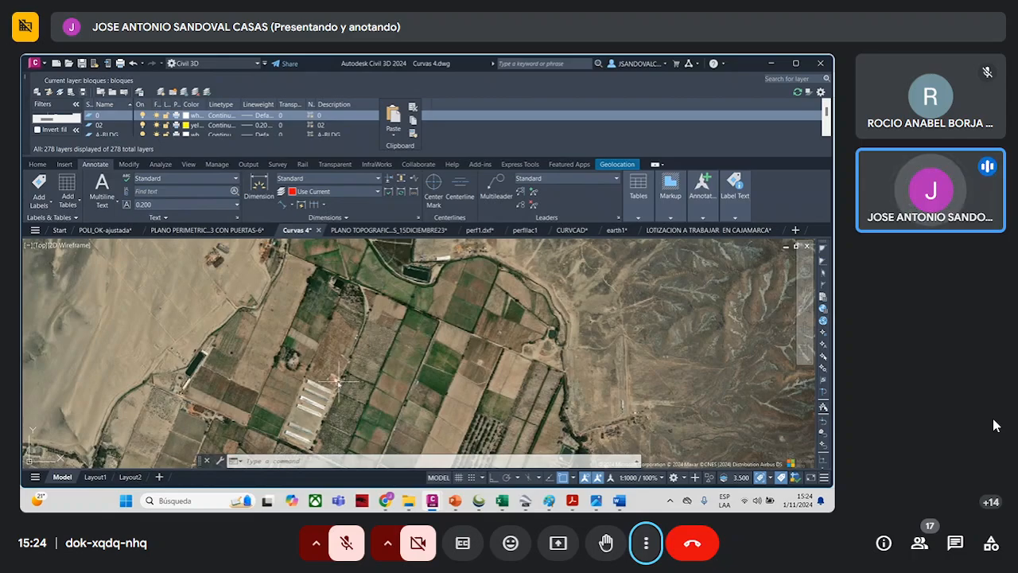
pyautogui.scroll(5, 259, 301)
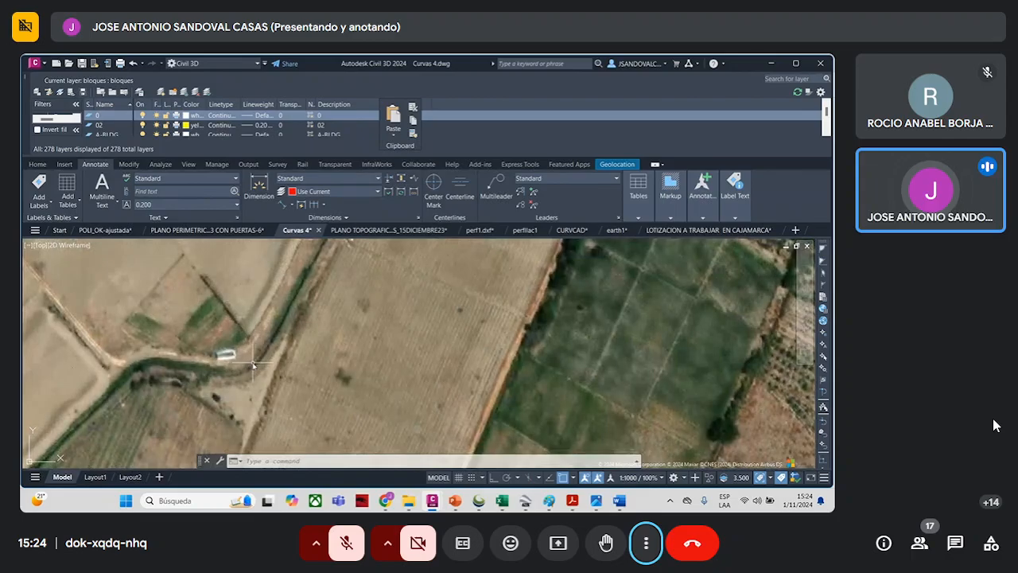
pyautogui.scroll(-1, 250, 367)
pyautogui.scroll(-4, 436, 355)
pyautogui.scroll(6, 499, 344)
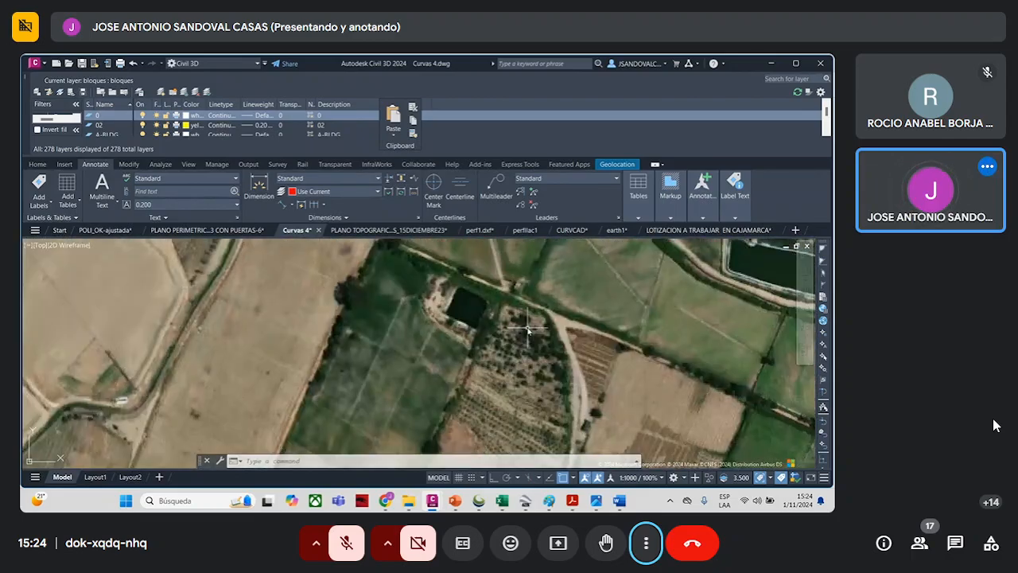
pyautogui.scroll(-6, 497, 328)
pyautogui.scroll(-4, 498, 344)
pyautogui.scroll(4, 477, 377)
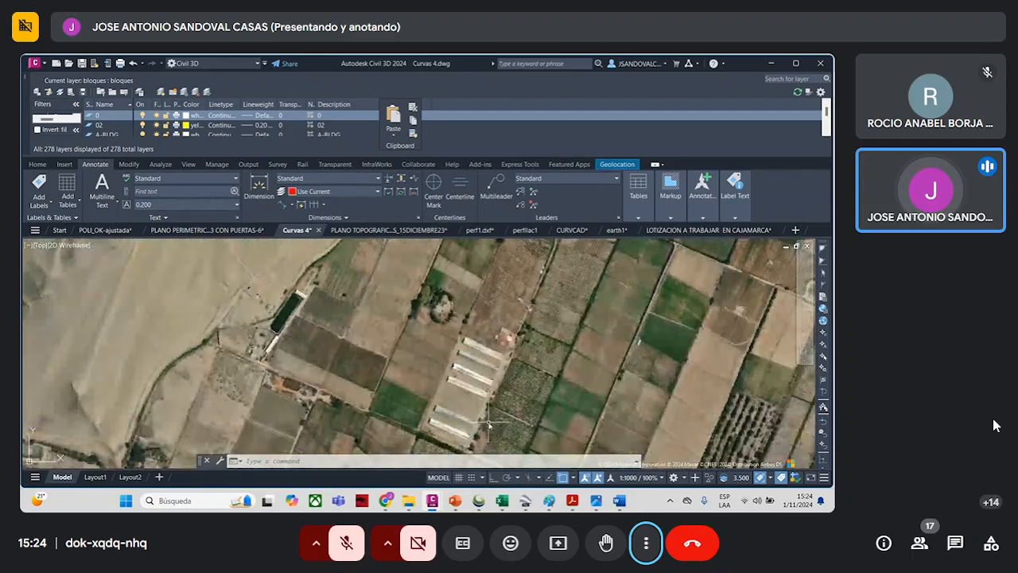
pyautogui.scroll(-4, 447, 382)
pyautogui.scroll(4, 426, 417)
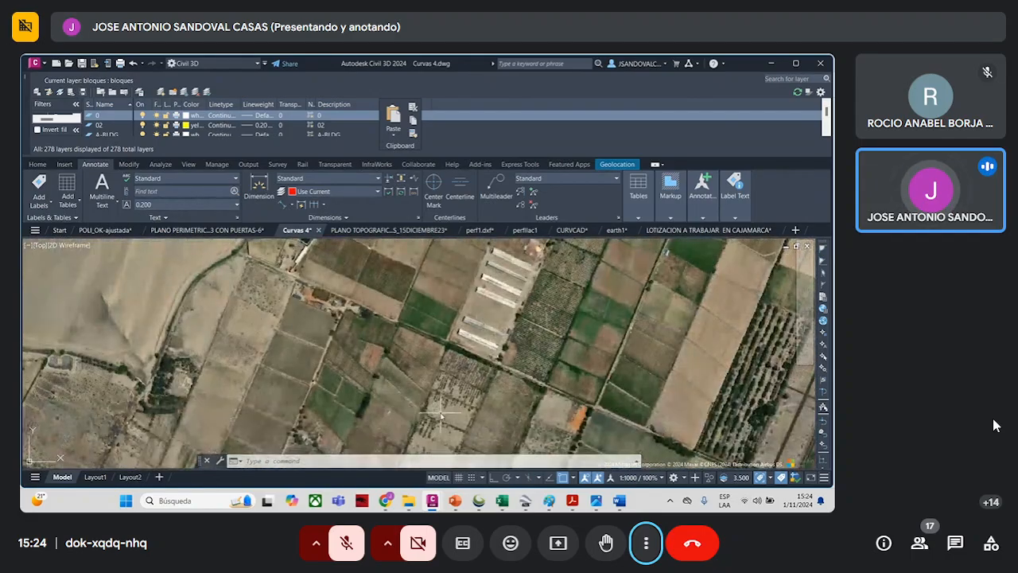
pyautogui.scroll(-4, 451, 407)
pyautogui.scroll(-3, 499, 370)
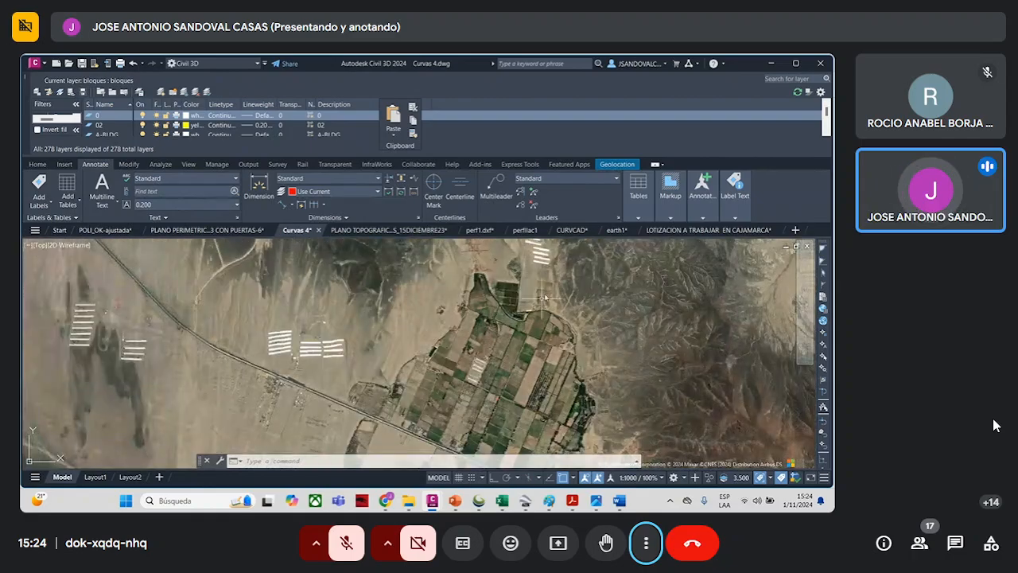
# - Switch to the SEMANA 10_11 PDF in Acrobat and review the first-order and second-order photointerpretation criteria on page 2
pyautogui.click(769, 62)
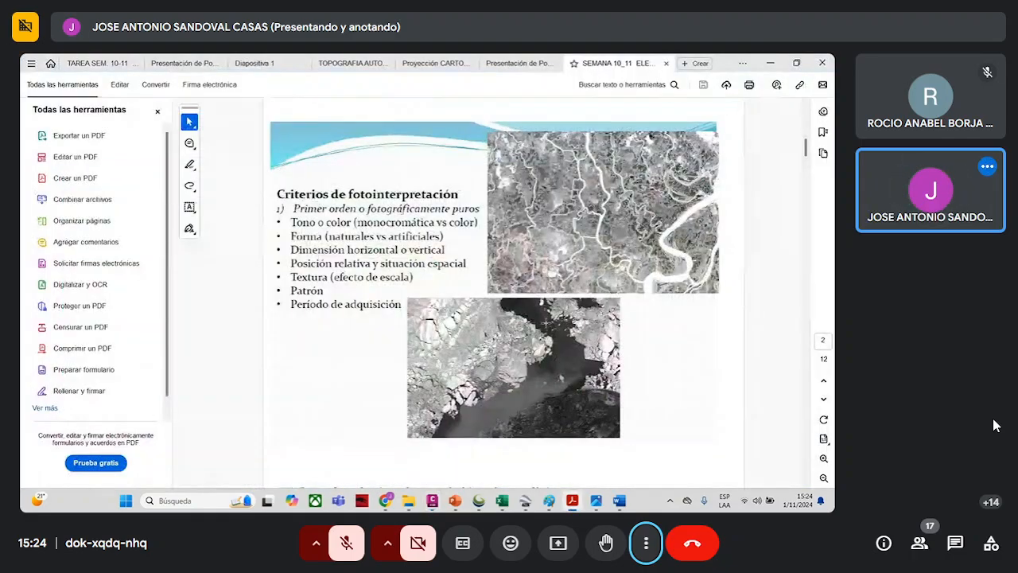
pyautogui.scroll(-3, 543, 340)
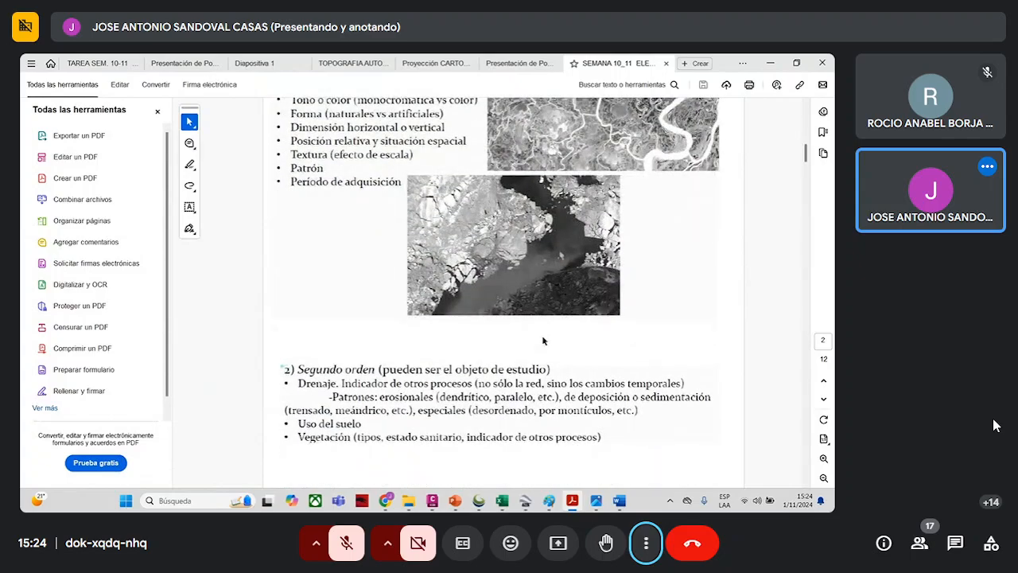
pyautogui.scroll(1, 543, 341)
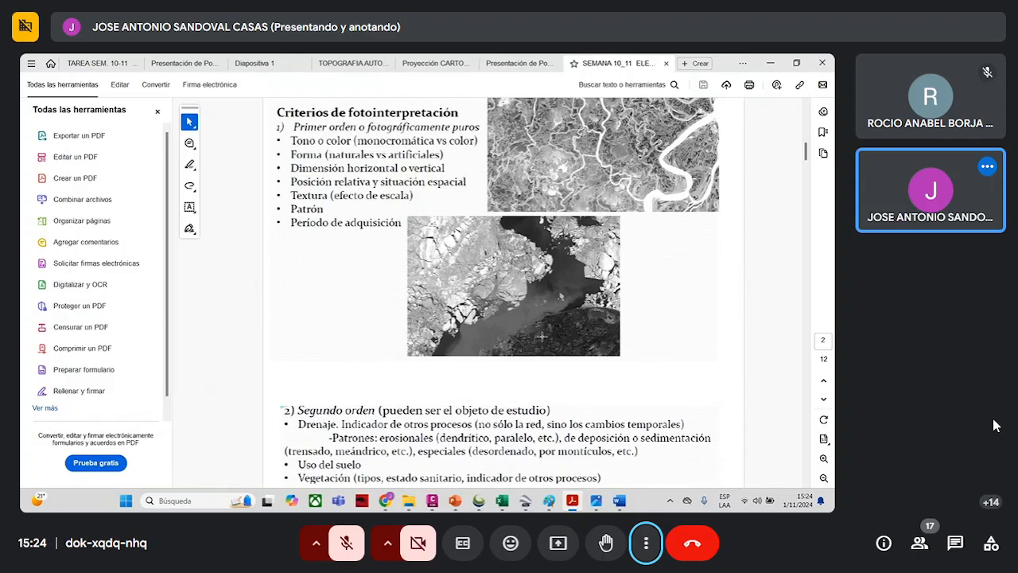
pyautogui.scroll(-1, 543, 340)
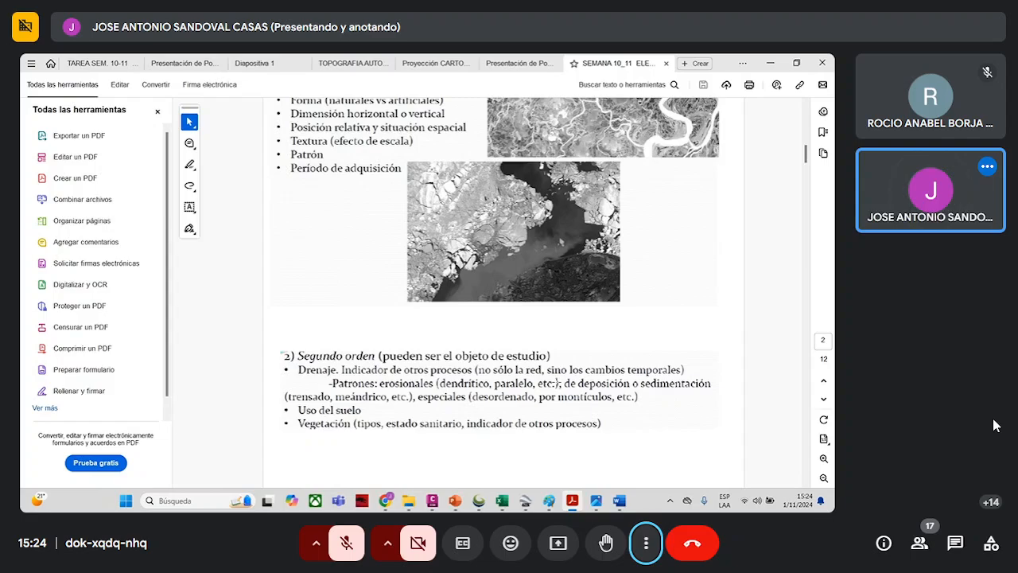
pyautogui.press('XF86AudioLowerVolume')
pyautogui.press('XF86AudioLowerVolume')
pyautogui.press('XF86AudioLowerVolume')
pyautogui.press('XF86AudioLowerVolume')
pyautogui.press('XF86AudioLowerVolume')
pyautogui.press('XF86AudioLowerVolume')
pyautogui.press('XF86AudioLowerVolume')
pyautogui.press('XF86AudioLowerVolume')
pyautogui.press('XF86AudioLowerVolume')
pyautogui.press('XF86AudioLowerVolume')
pyautogui.press('XF86AudioLowerVolume')
pyautogui.press('XF86AudioLowerVolume')
pyautogui.press('XF86AudioLowerVolume')
pyautogui.press('XF86AudioLowerVolume')
pyautogui.press('XF86AudioLowerVolume')
pyautogui.press('XF86AudioLowerVolume')
pyautogui.press('XF86AudioLowerVolume')
pyautogui.press('XF86AudioLowerVolume')
pyautogui.press('XF86AudioLowerVolume')
pyautogui.press('XF86AudioLowerVolume')
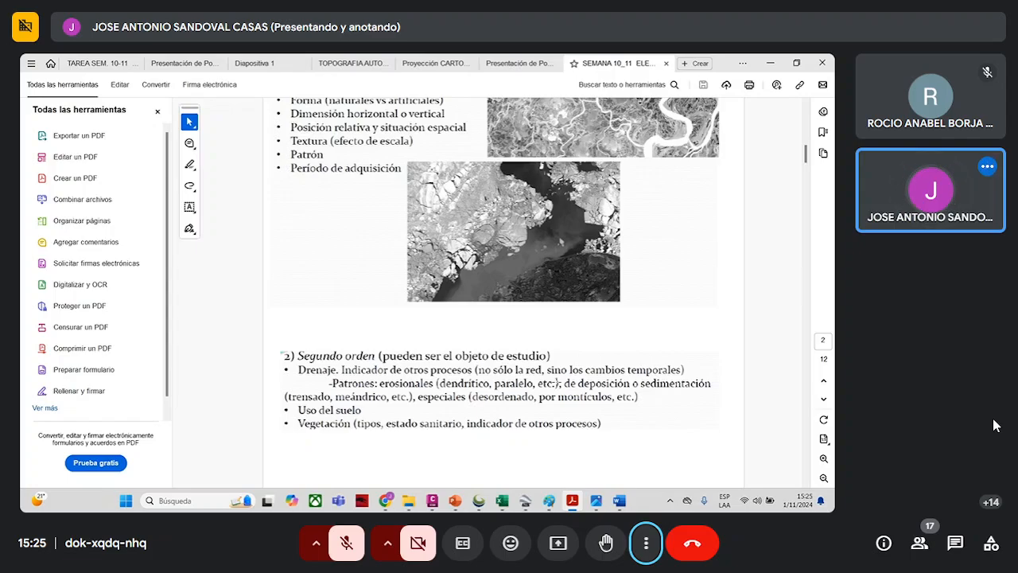
pyautogui.scroll(-5, 557, 386)
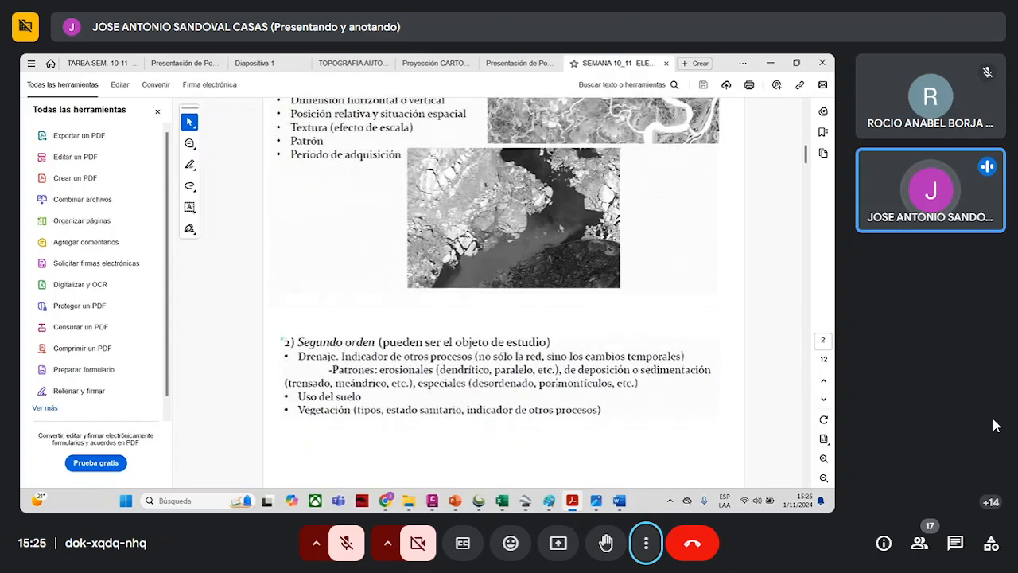
# - Read the Vegetación, Principales formas de Vegetación and Topografía y Pendiente sections on page 3 at an enlarged size
pyautogui.scroll(-10, 556, 386)
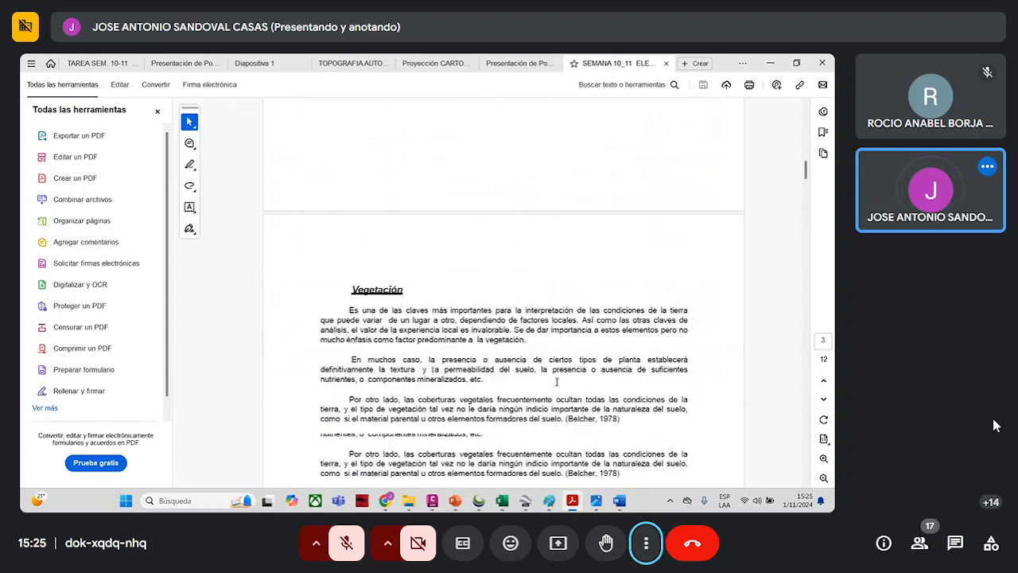
pyautogui.scroll(-2, 556, 382)
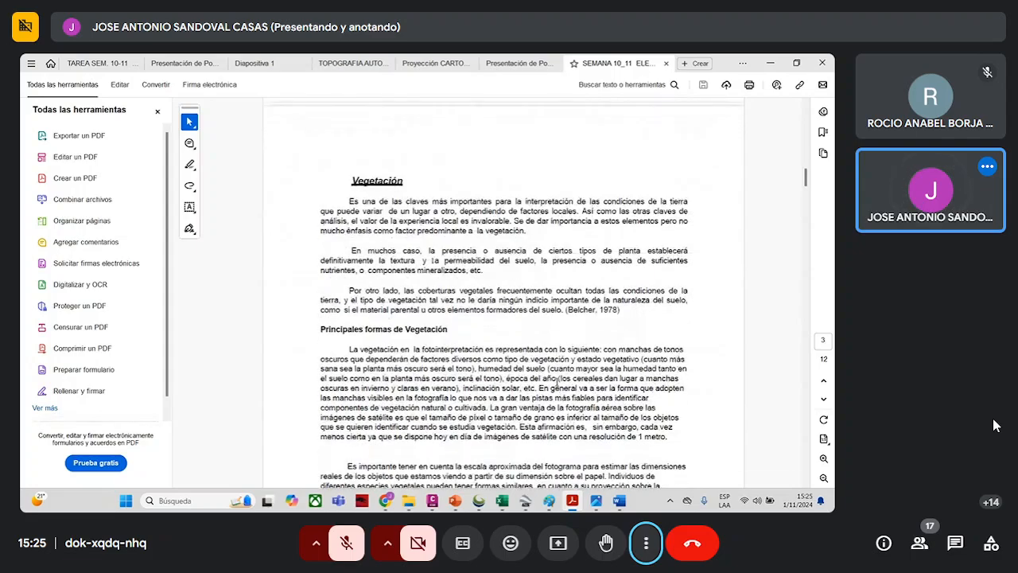
pyautogui.click(823, 459)
pyautogui.click(823, 459)
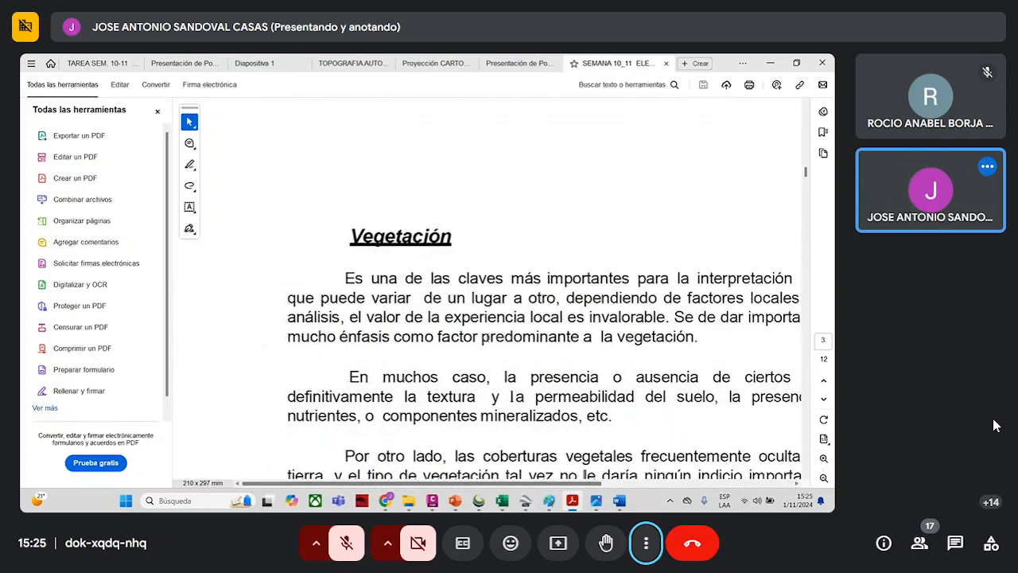
pyautogui.scroll(-1, 528, 467)
pyautogui.moveTo(474, 484); pyautogui.dragTo(525, 481)
pyautogui.scroll(-1, 532, 466)
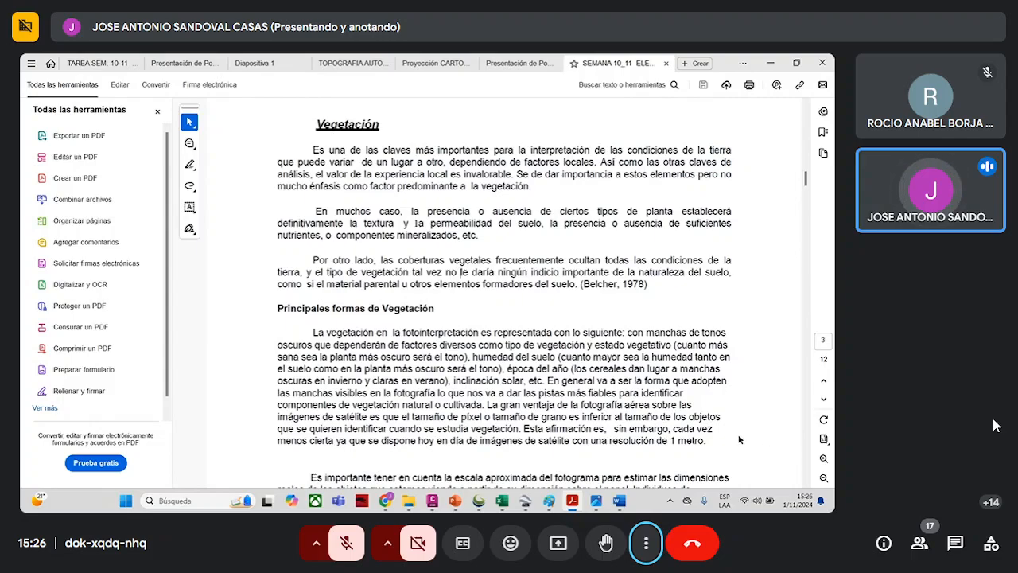
pyautogui.scroll(-3, 636, 414)
pyautogui.scroll(-4, 636, 415)
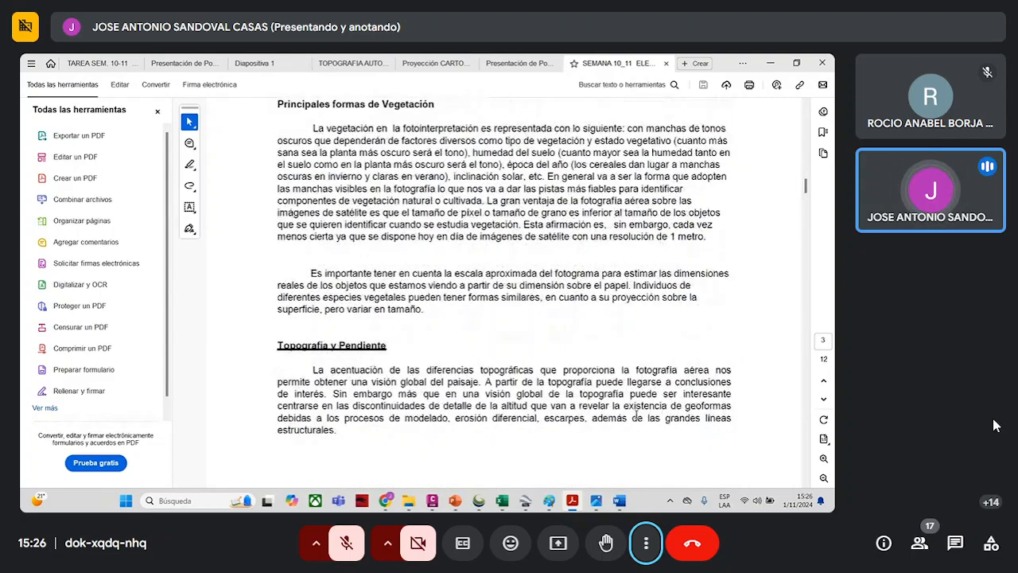
pyautogui.scroll(-1, 636, 418)
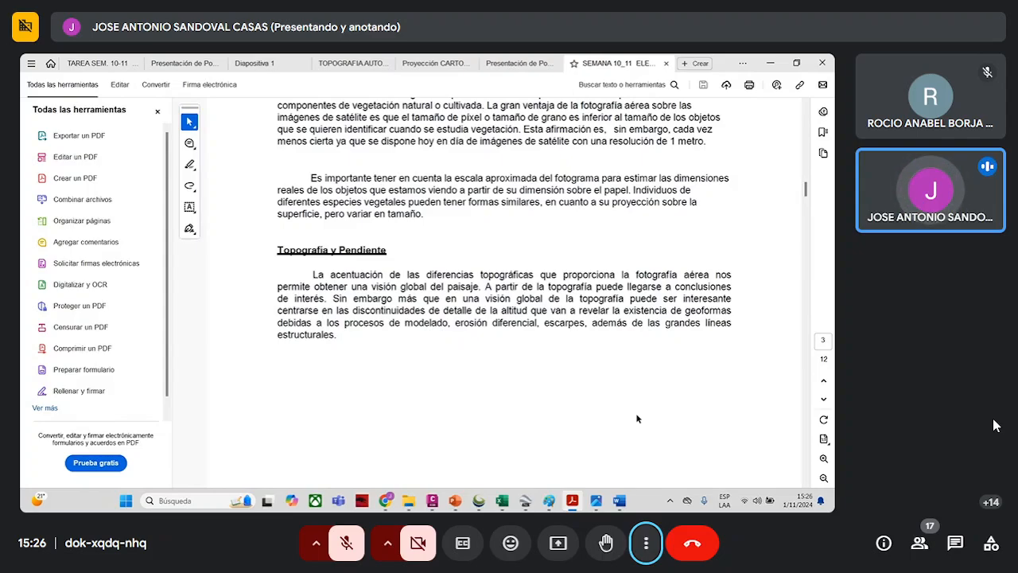
# - Switch to Google Earth Pro, search for "capillucas" and close the ruler window
pyautogui.click(526, 500)
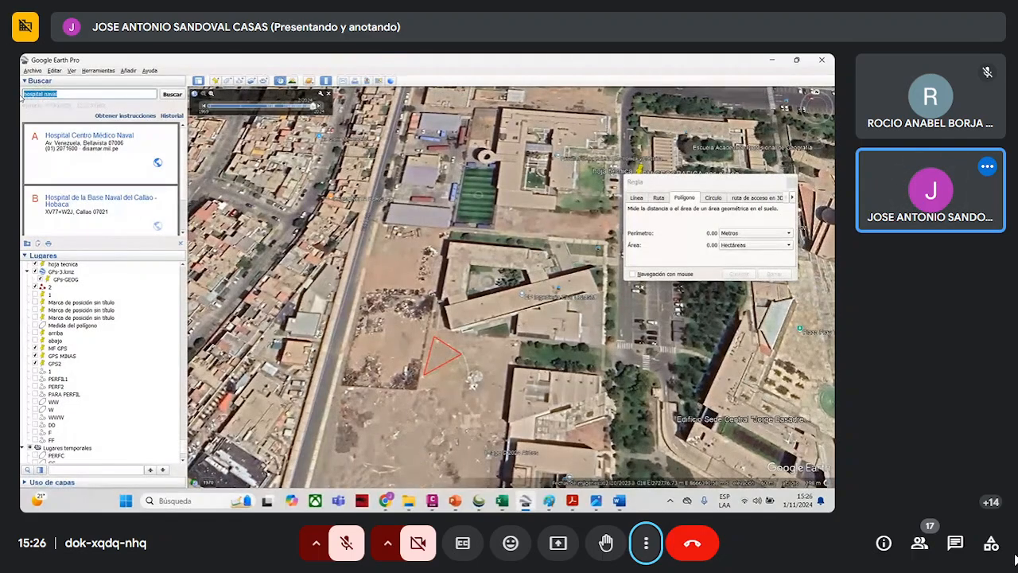
pyautogui.write('ca')
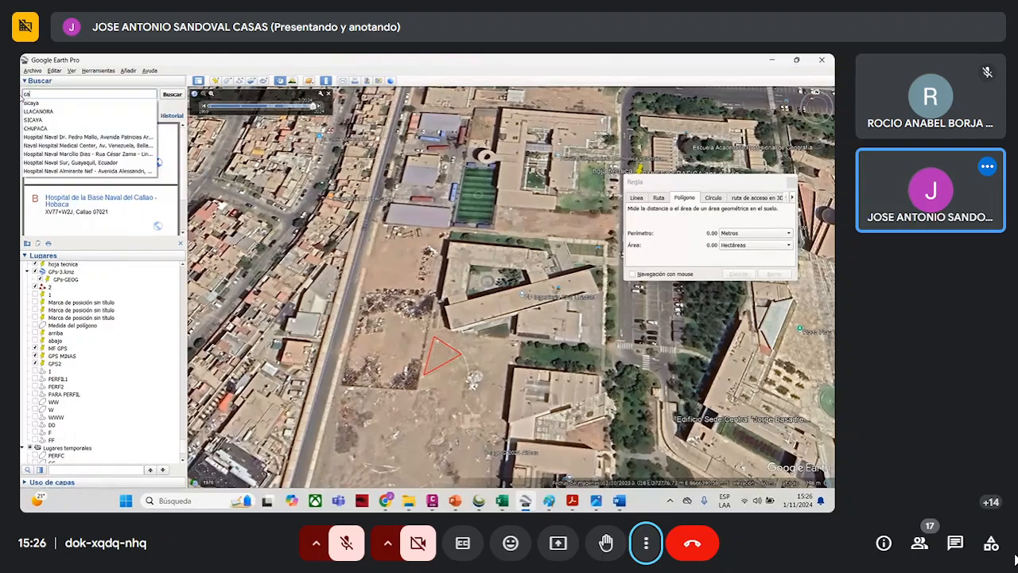
pyautogui.write('pillucas')
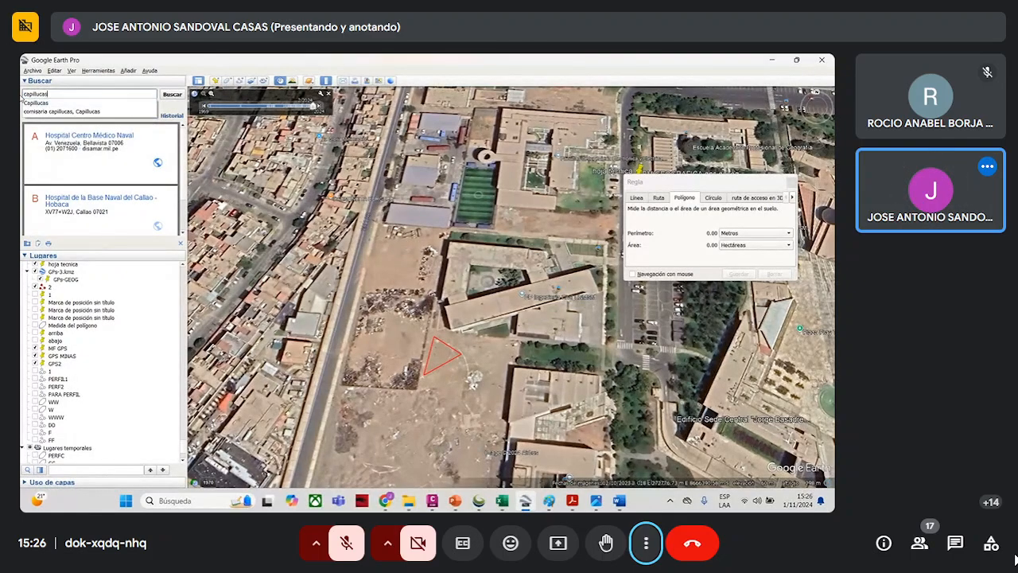
pyautogui.press('Return')
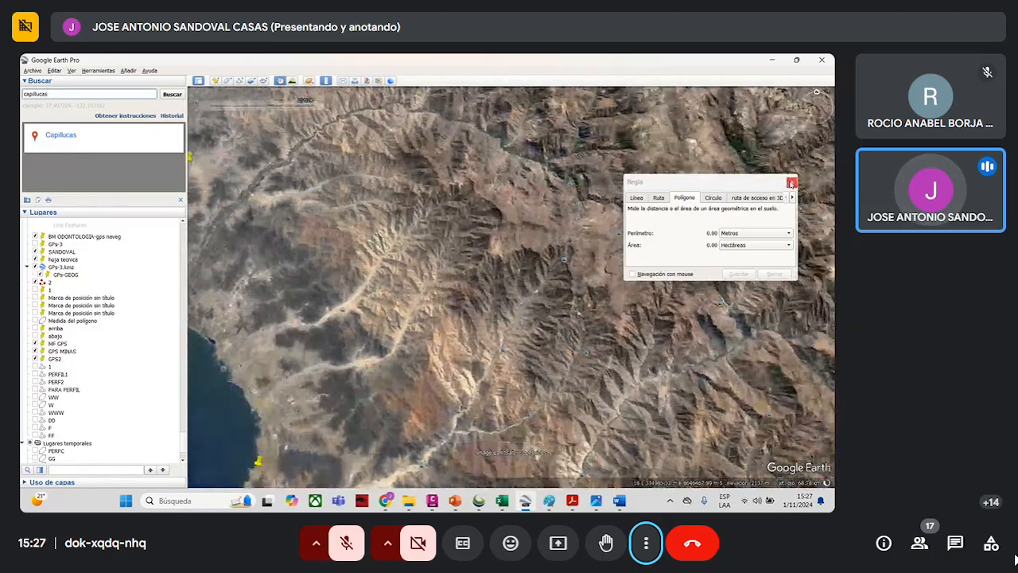
pyautogui.click(787, 183)
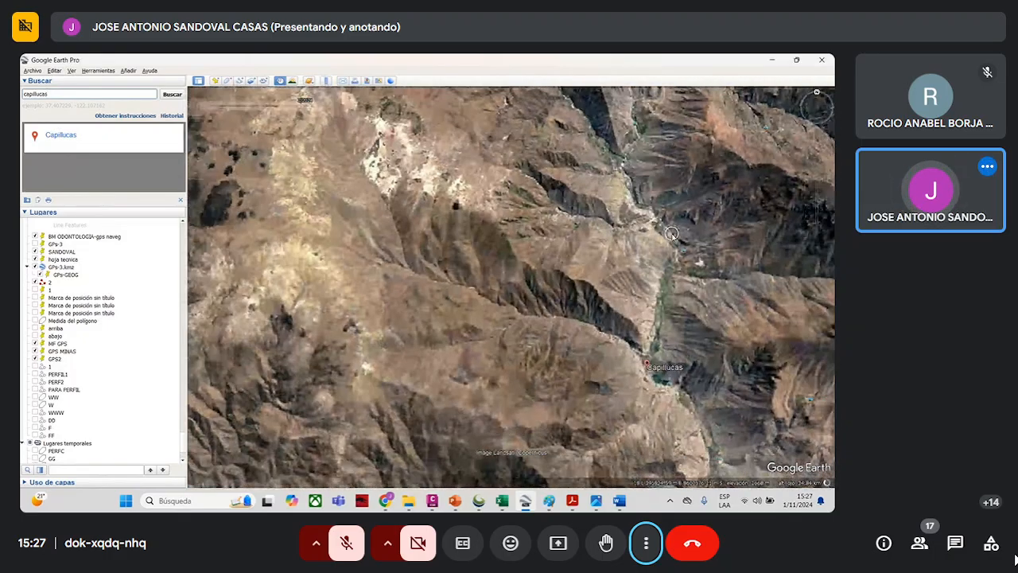
# - Examine the Capillucas river valley, including the reservoir, dam, settling basins and the nearby village
pyautogui.scroll(8, 657, 320)
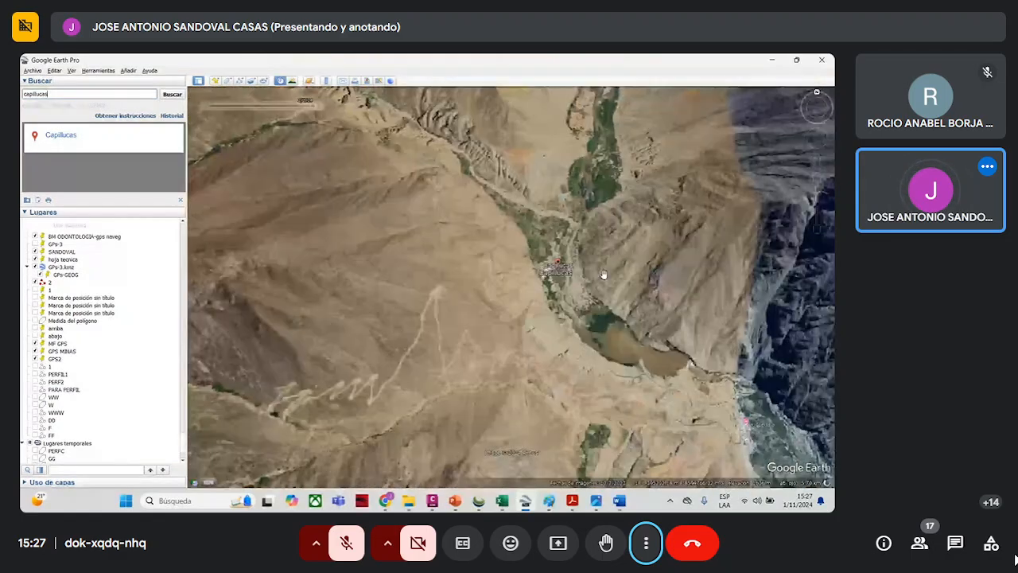
pyautogui.scroll(3, 601, 272)
pyautogui.moveTo(596, 260); pyautogui.dragTo(572, 267)
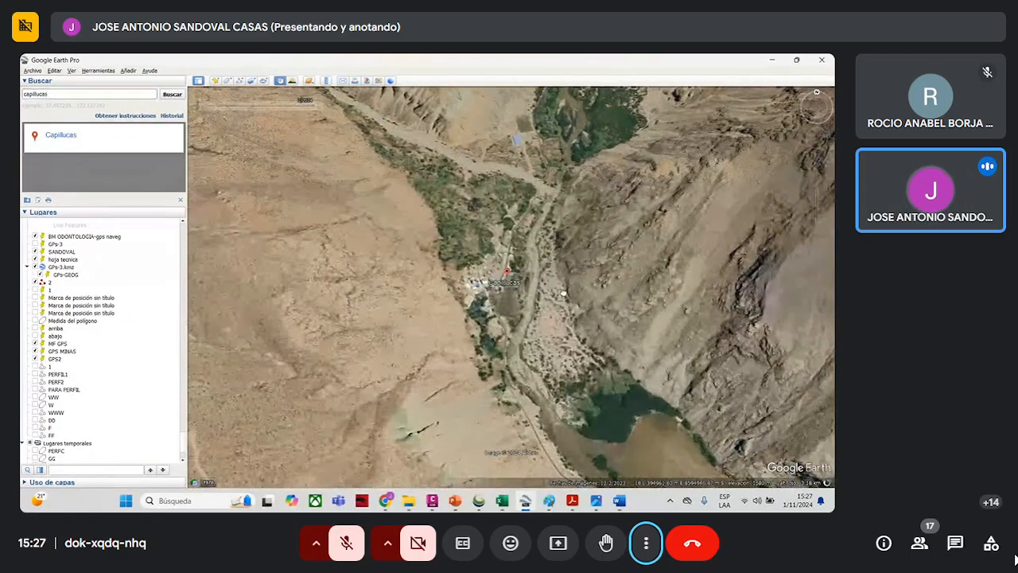
pyautogui.moveTo(682, 466); pyautogui.dragTo(411, 200)
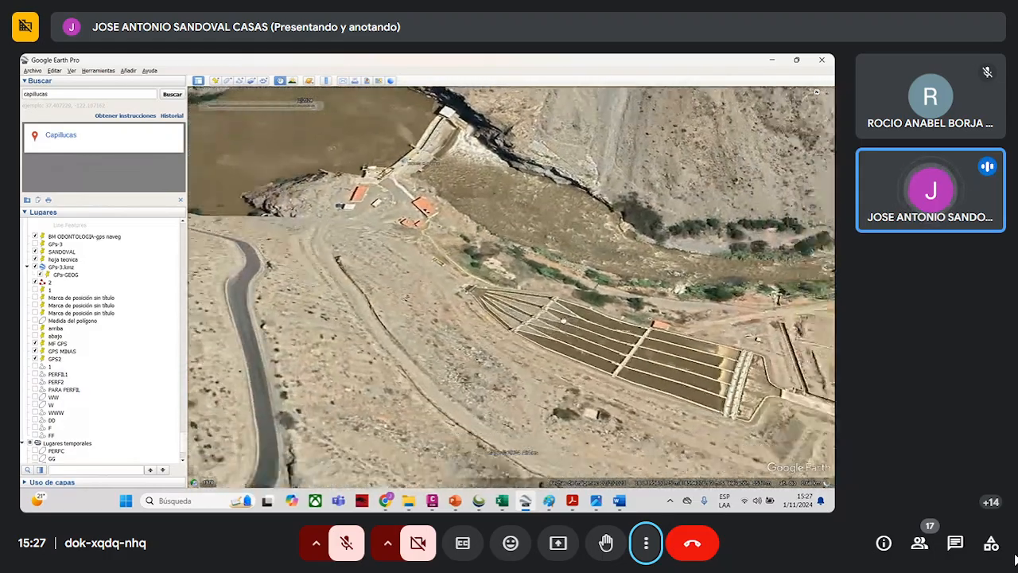
pyautogui.scroll(-2, 513, 300)
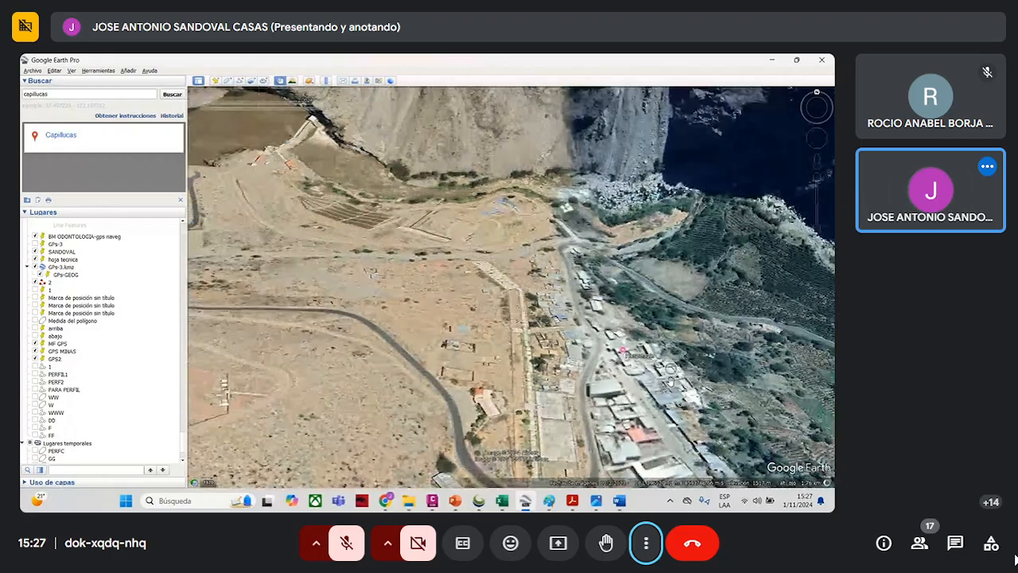
pyautogui.scroll(-3, 670, 382)
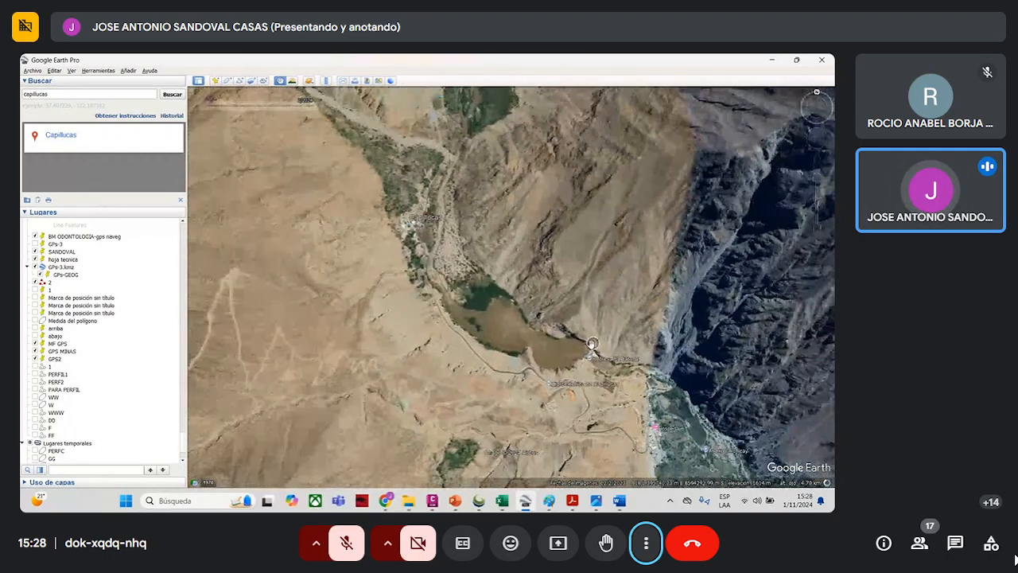
# - Examine the relief and drainage around the Capillucas reservoir from above and in a tilted 3D view
pyautogui.scroll(-3, 591, 344)
pyautogui.moveTo(532, 320); pyautogui.dragTo(502, 320)
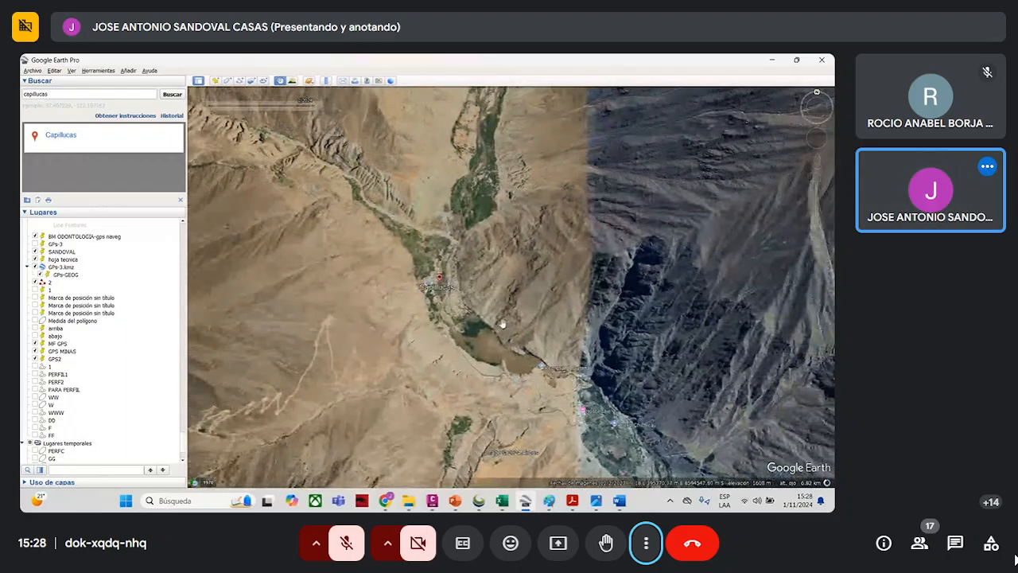
pyautogui.scroll(2, 511, 273)
pyautogui.moveTo(511, 273); pyautogui.dragTo(485, 231)
pyautogui.scroll(-2, 485, 231)
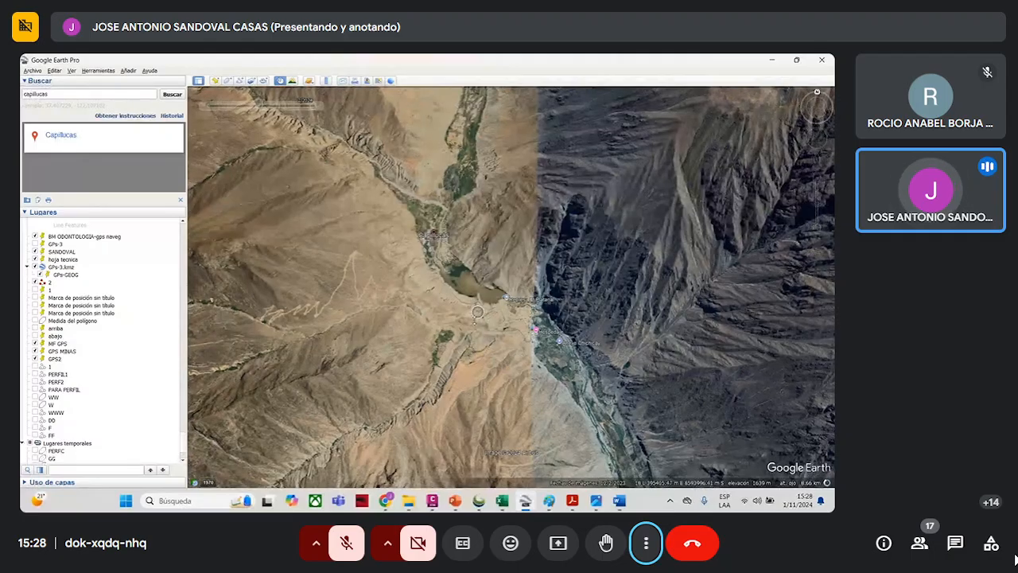
pyautogui.scroll(2, 471, 357)
pyautogui.moveTo(460, 419); pyautogui.dragTo(451, 384, button='middle')
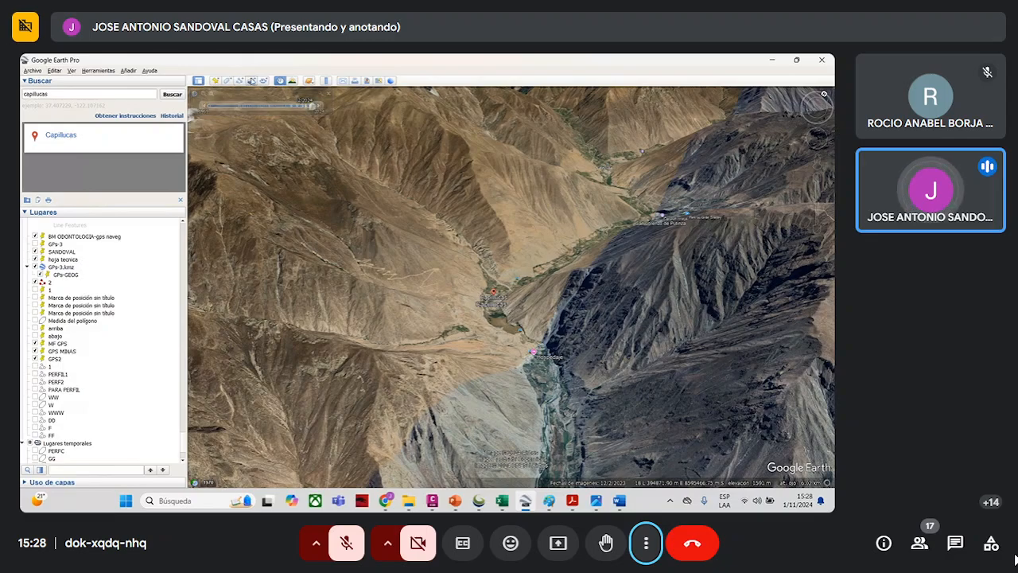
# - Draw a path named 1, about 5 km long, across the valley through Capillucas and display its elevation profile
pyautogui.click(236, 82)
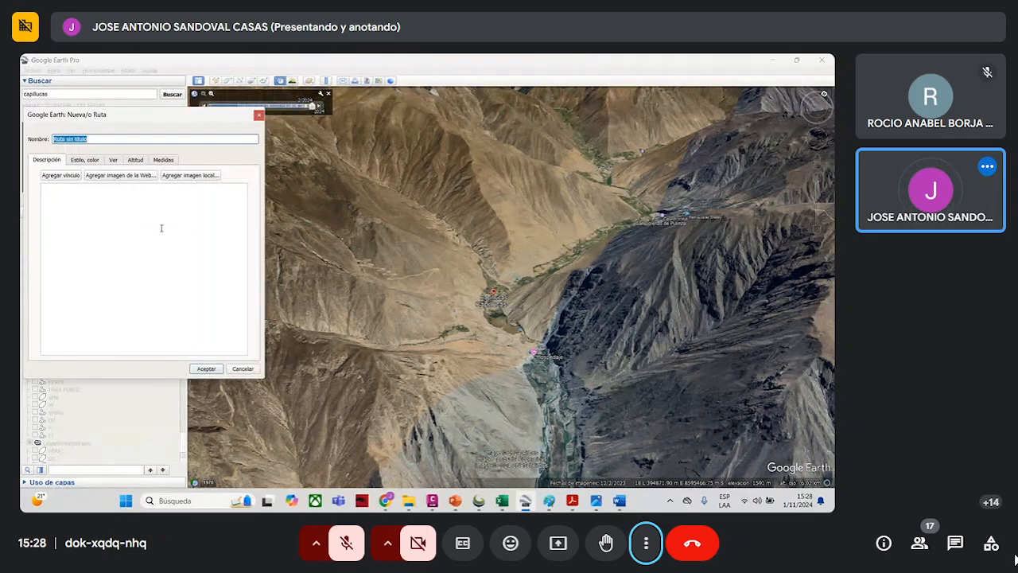
pyautogui.write('1')
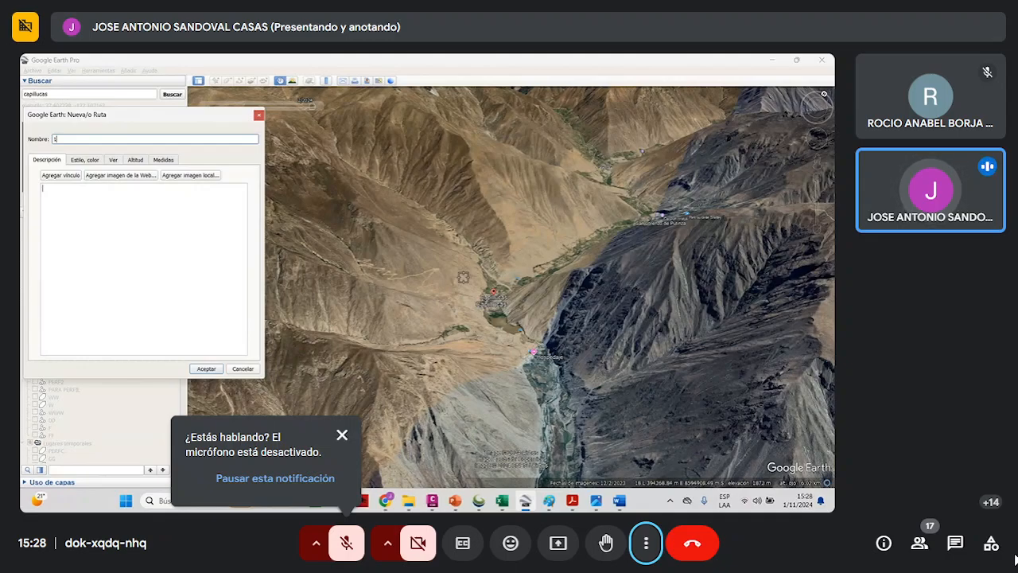
pyautogui.click(339, 234)
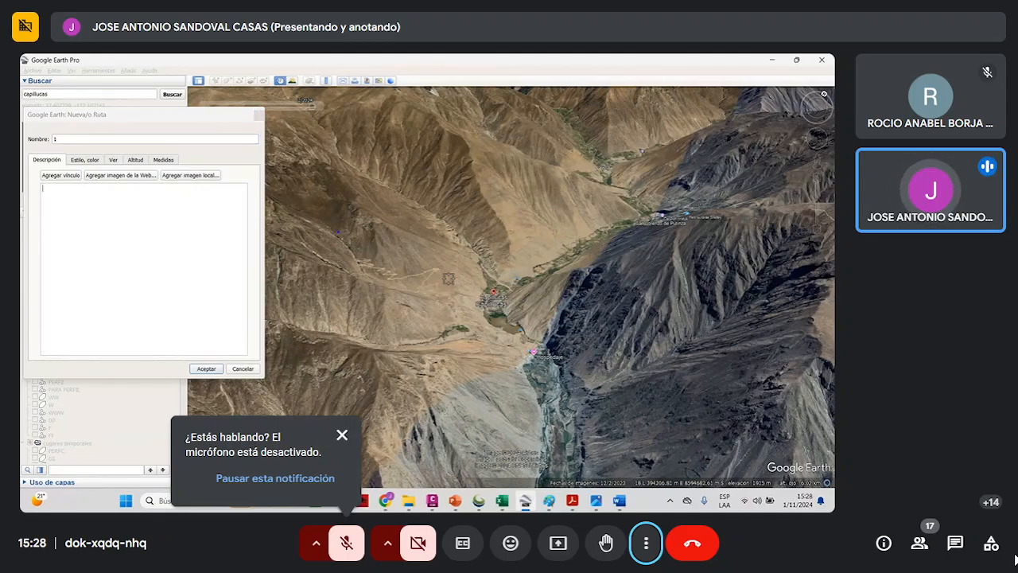
pyautogui.click(438, 272)
pyautogui.click(485, 291)
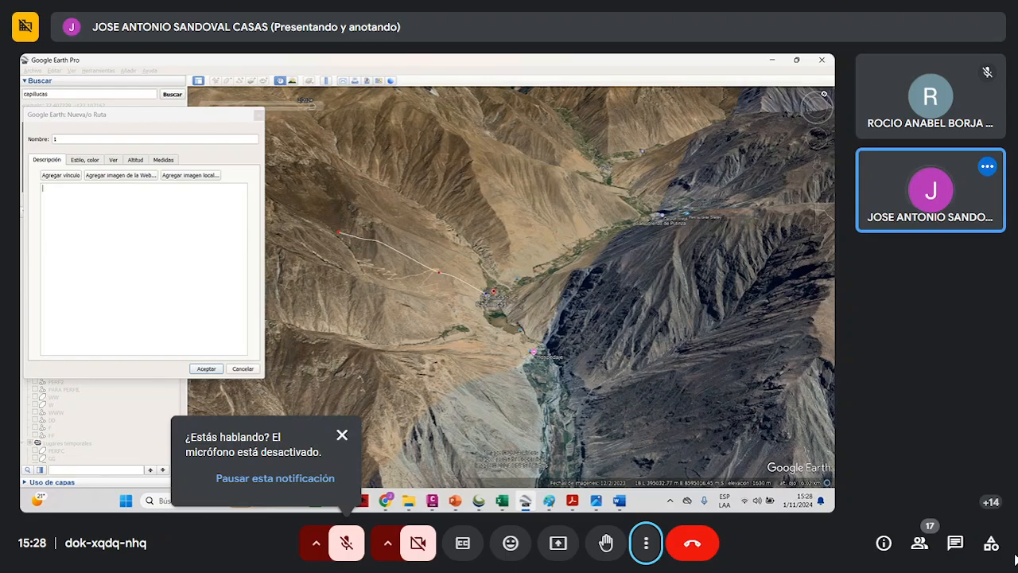
pyautogui.click(603, 282)
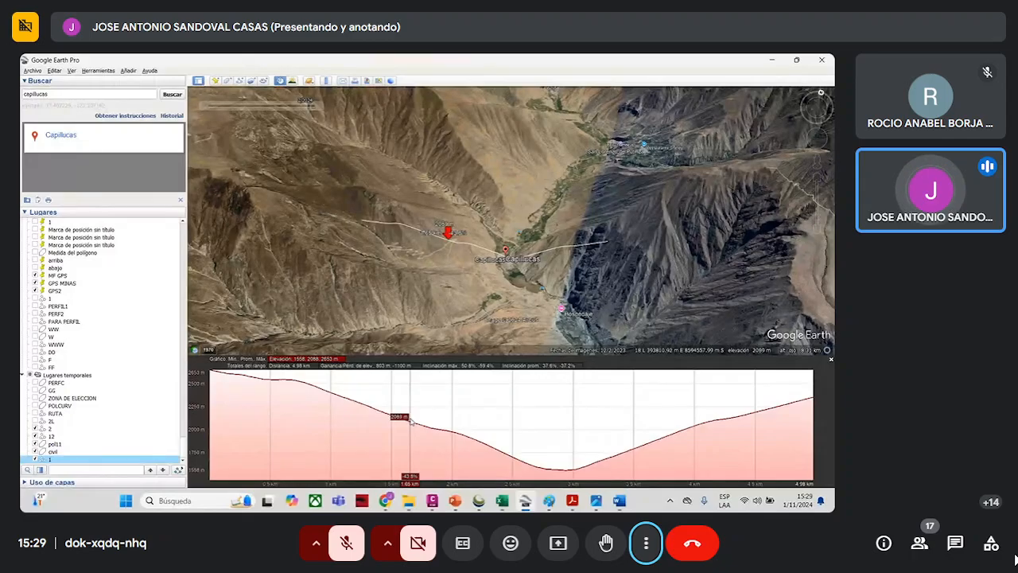
# - Compare the path's elevation profile with the slopes on both sides of the Capillucas valley
pyautogui.scroll(2, 467, 272)
pyautogui.scroll(2, 467, 272)
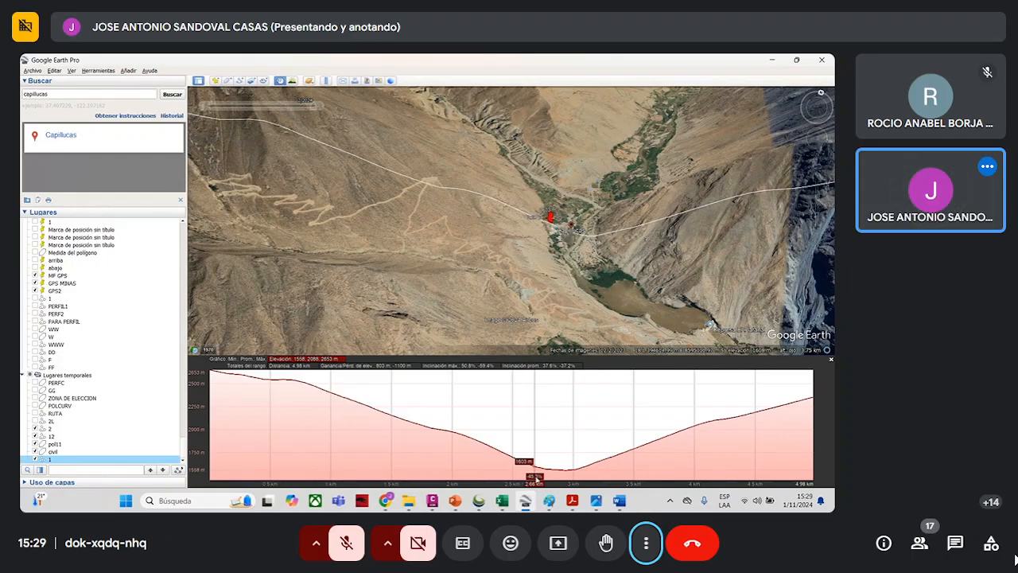
pyautogui.moveTo(578, 502)
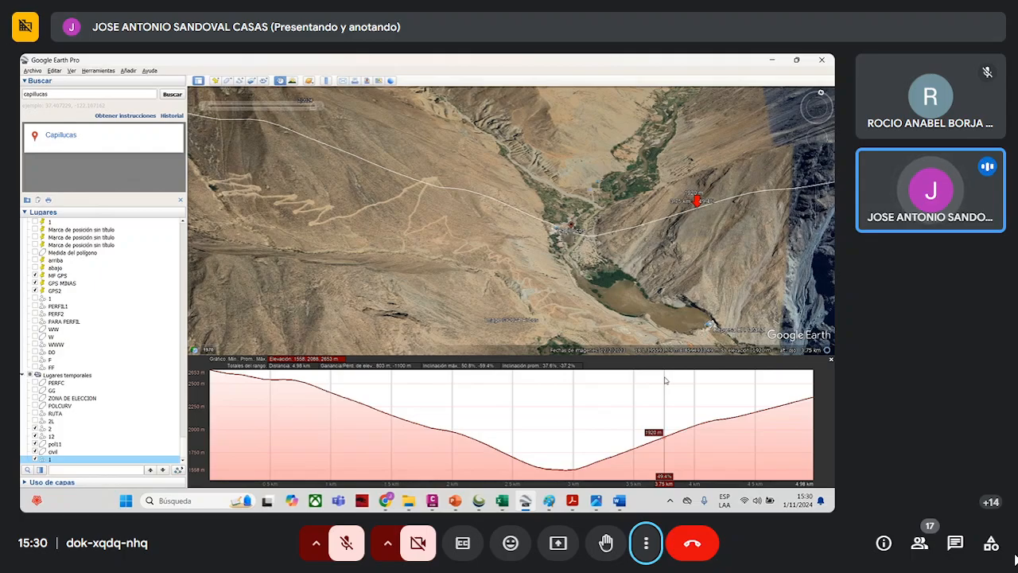
pyautogui.scroll(-3, 592, 285)
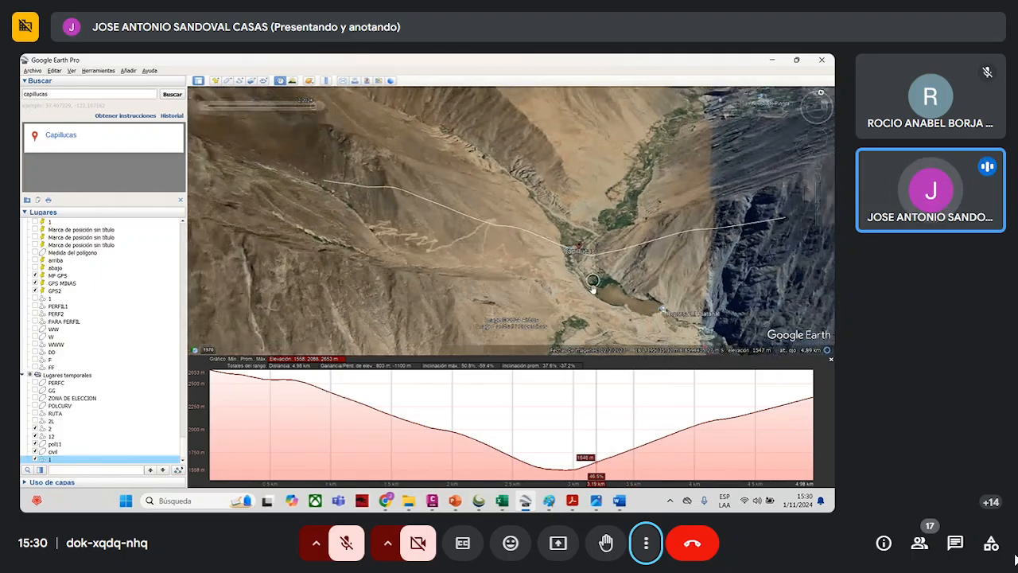
pyautogui.scroll(-3, 592, 287)
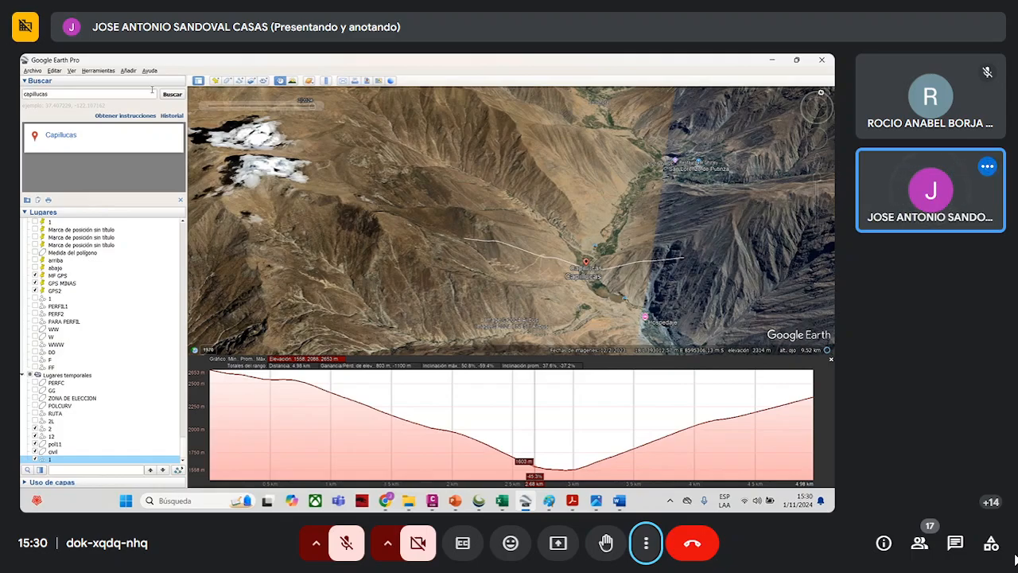
# - Outline a four-corner ruler polygon of about 1,592 hectares enclosing the path and the Capillucas valley
pyautogui.click(94, 70)
pyautogui.click(106, 87)
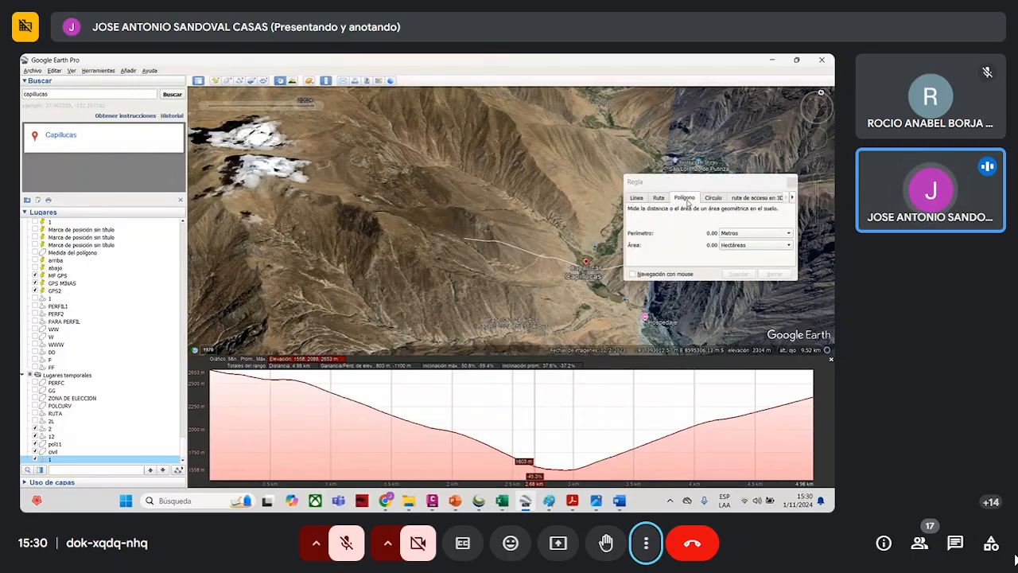
pyautogui.moveTo(710, 188); pyautogui.dragTo(293, 175)
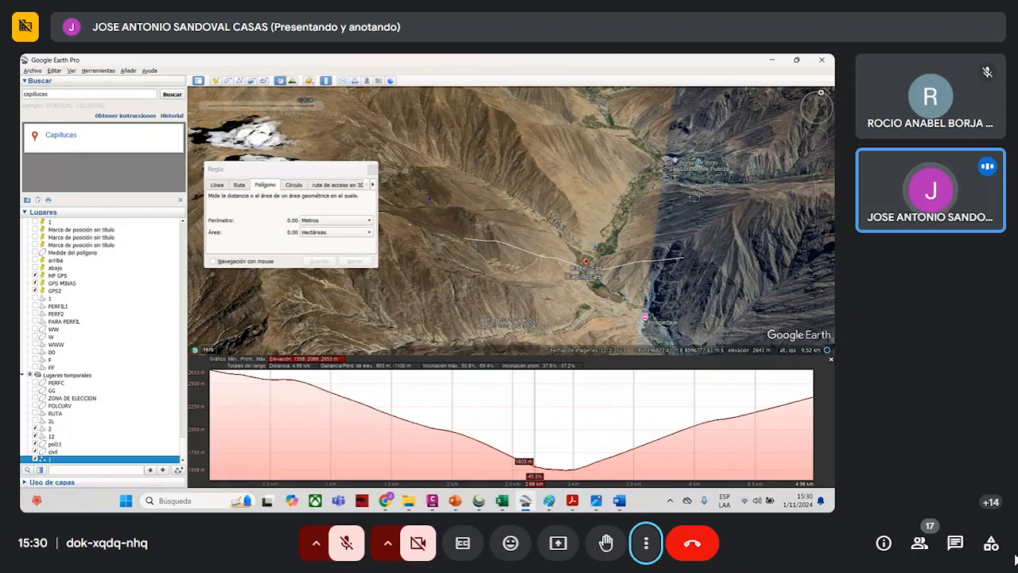
pyautogui.click(693, 197)
pyautogui.click(686, 329)
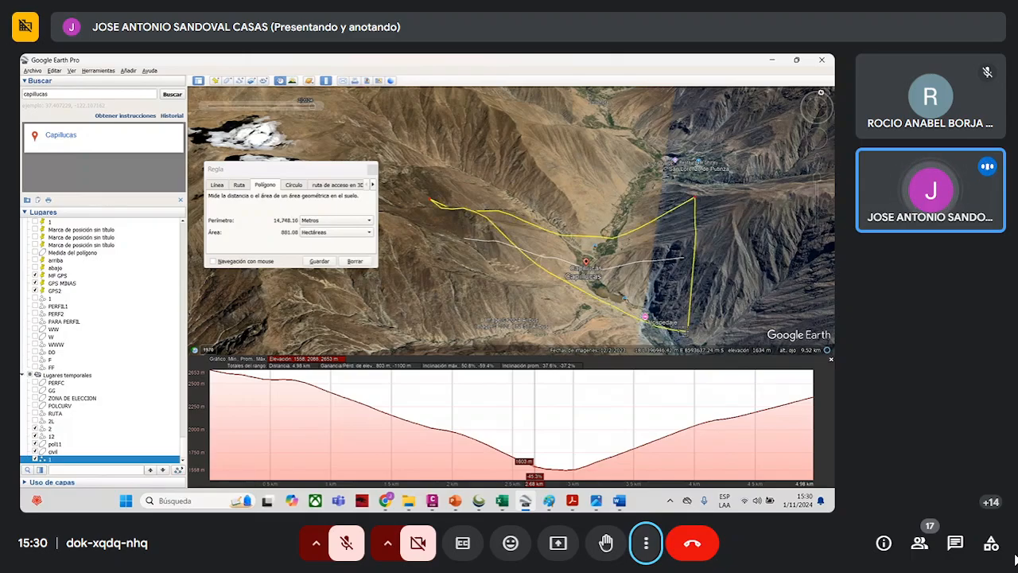
pyautogui.click(430, 310)
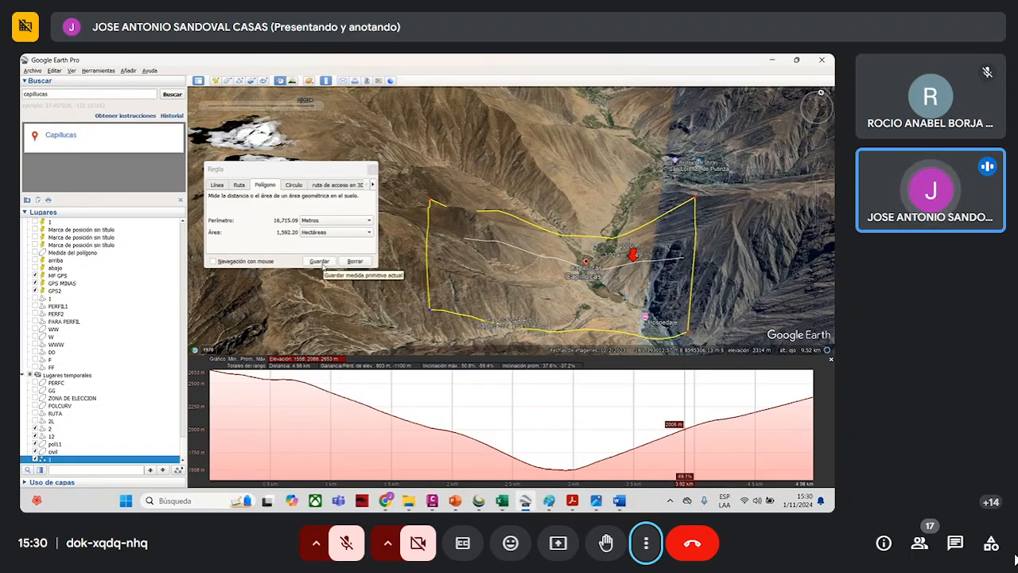
# - Save the measured polygon to the places list under the name poligono1
pyautogui.click(320, 262)
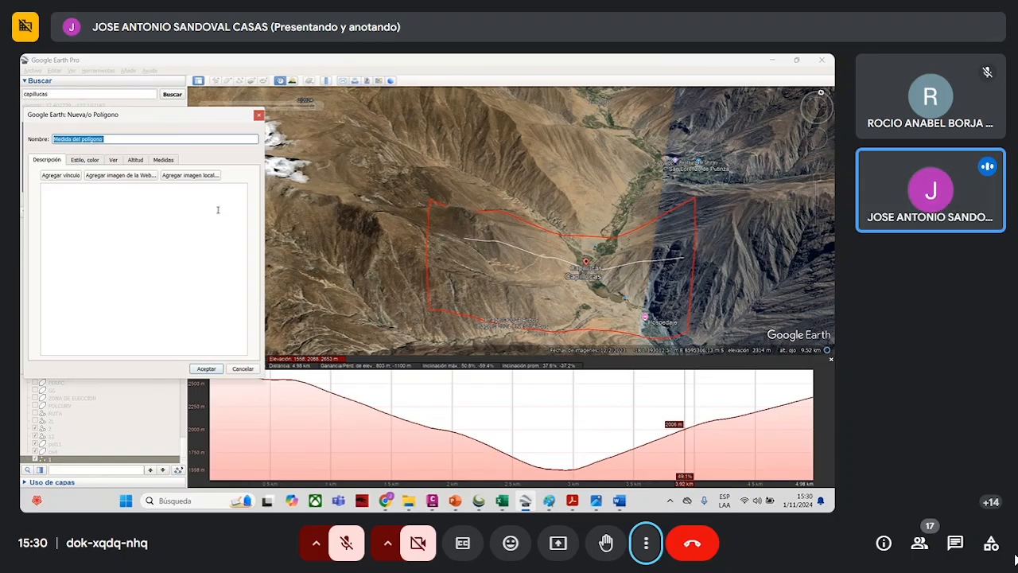
pyautogui.write('poligono1')
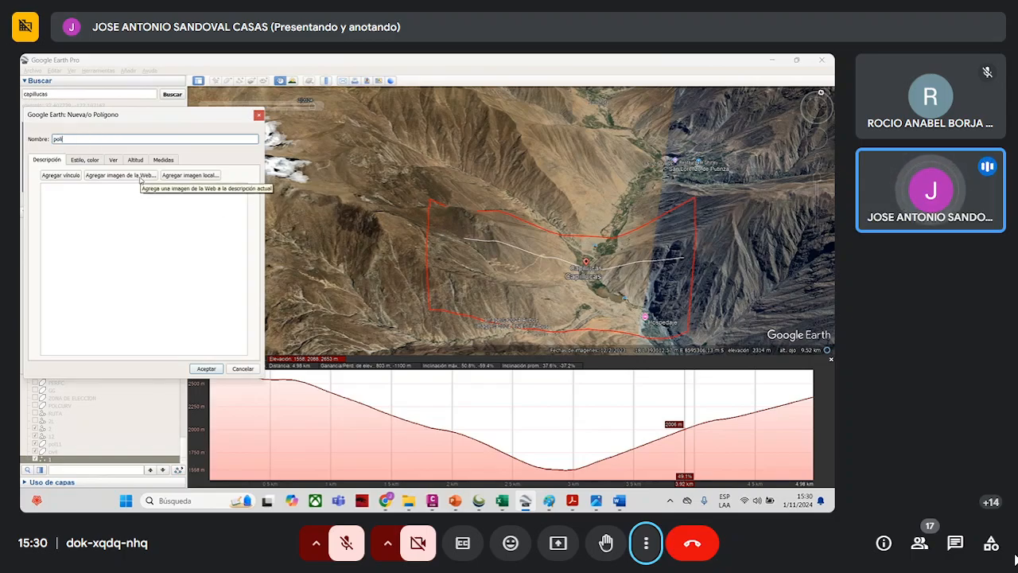
pyautogui.click(206, 368)
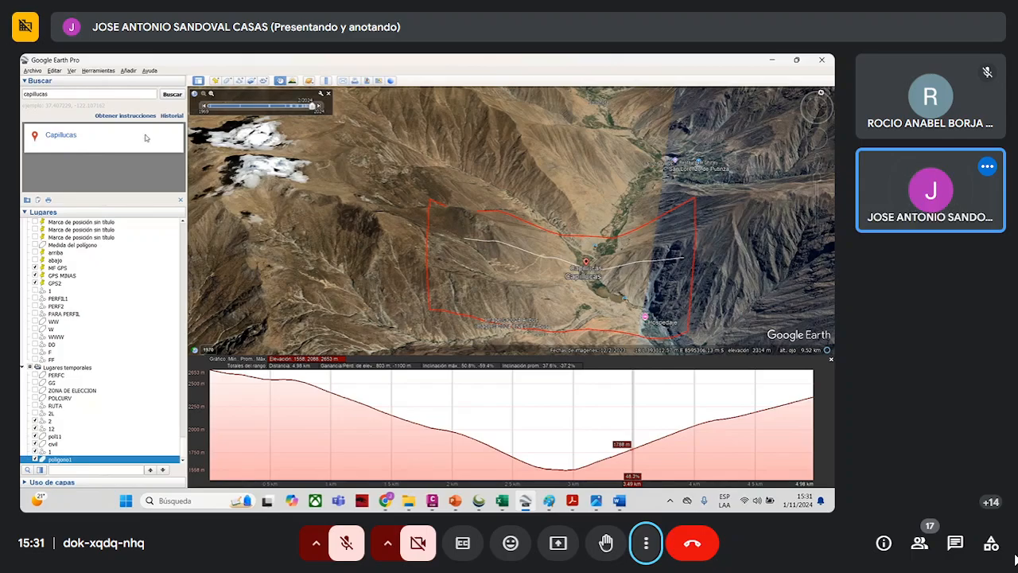
# - Save the polygon as the KMZ file poligono1 in the OCTUBRE 2024 > SEMANA 11-12 FOTO folder
pyautogui.click(33, 71)
pyautogui.moveTo(49, 96)
pyautogui.click(253, 112)
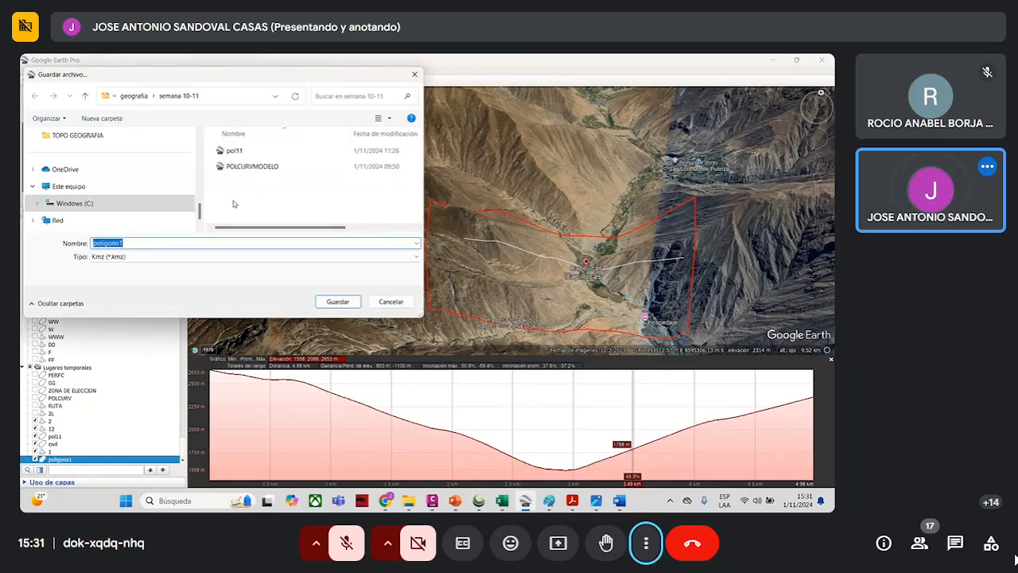
pyautogui.click(86, 96)
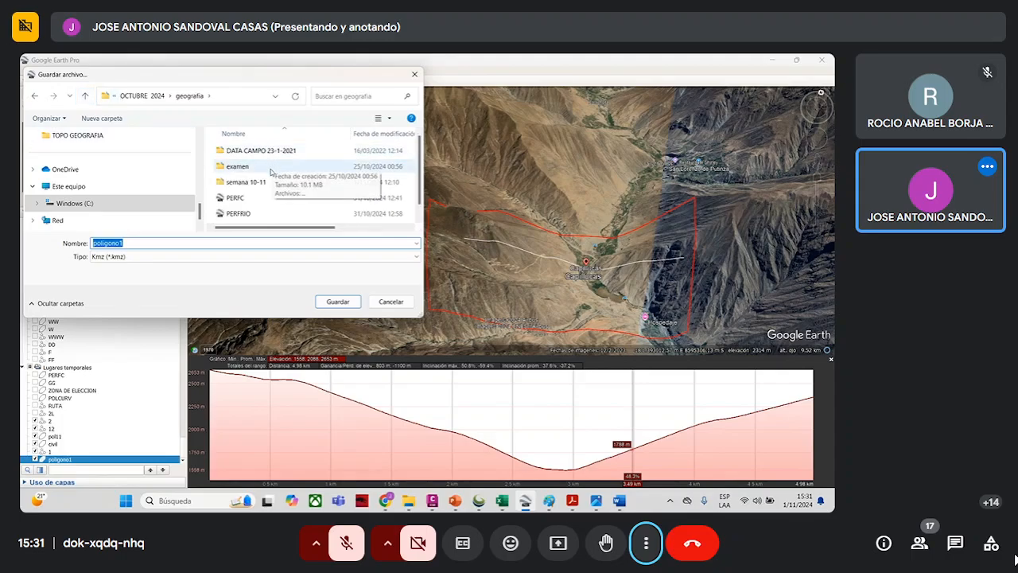
pyautogui.click(85, 95)
pyautogui.scroll(-2, 265, 195)
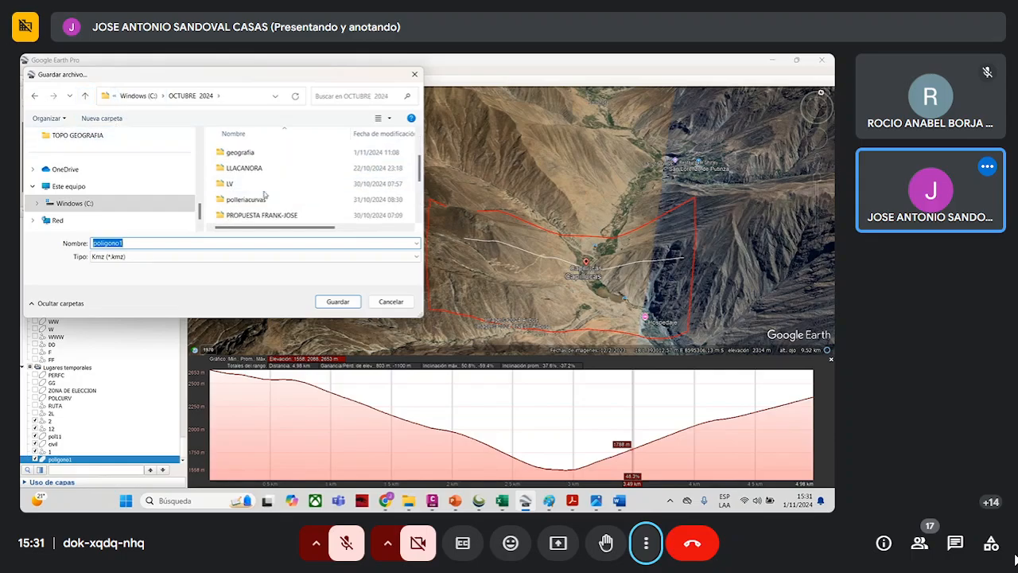
pyautogui.scroll(-2, 270, 194)
pyautogui.doubleClick(277, 201)
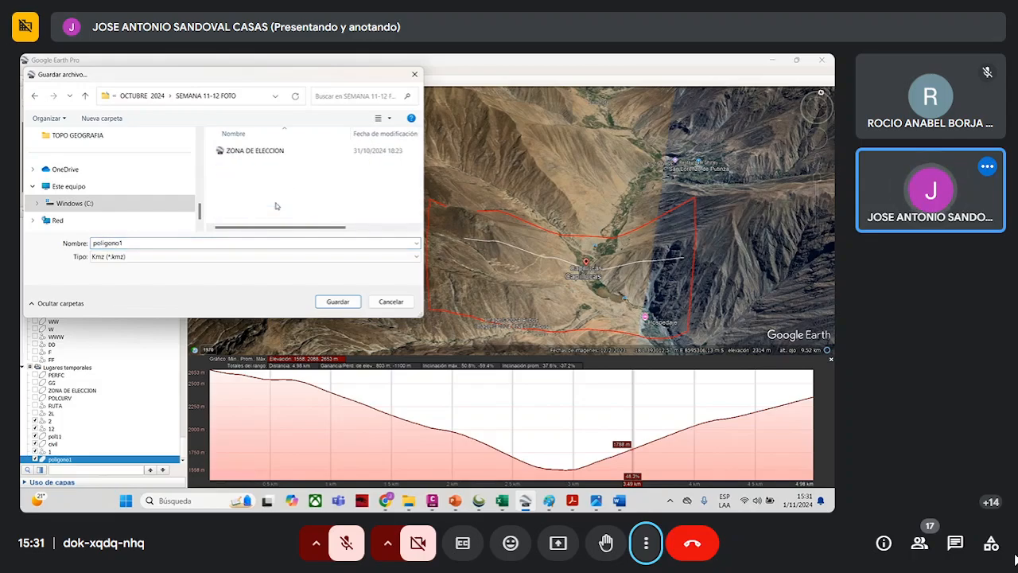
pyautogui.click(336, 301)
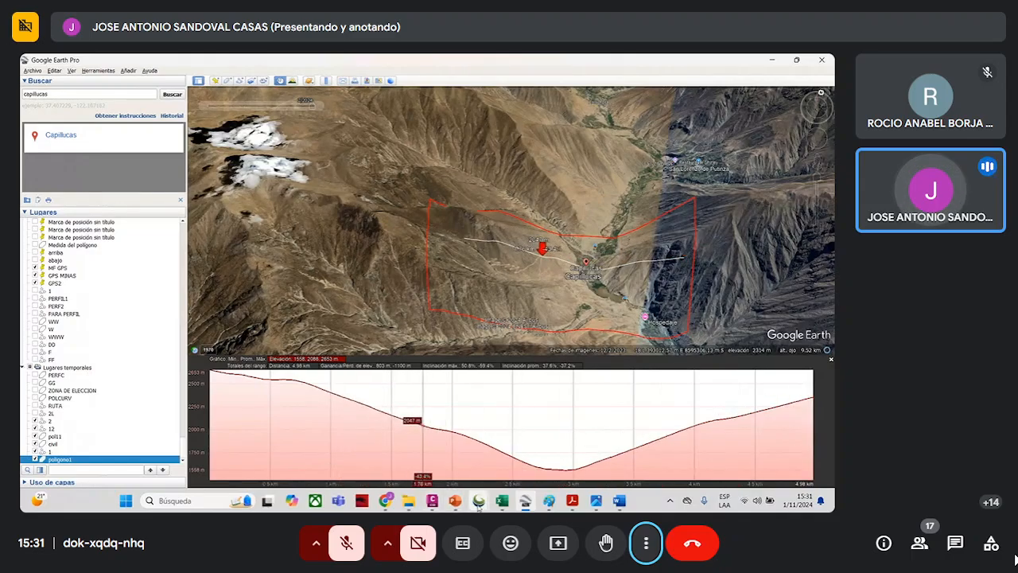
# - Minimize the open windows to reach the desktop and start Global Mapper 19 (64-bit)
pyautogui.moveTo(478, 500)
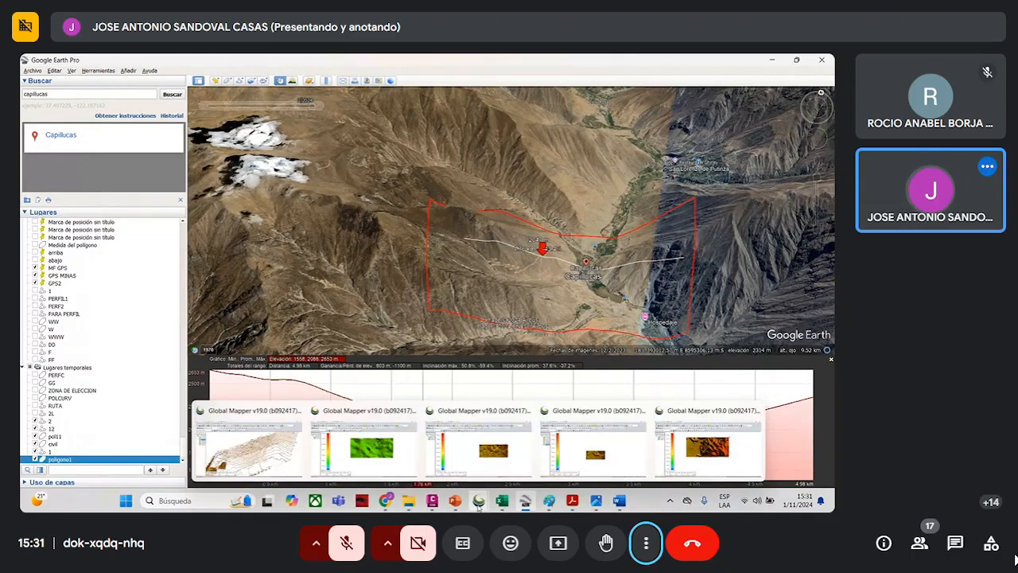
pyautogui.click(775, 61)
pyautogui.click(775, 62)
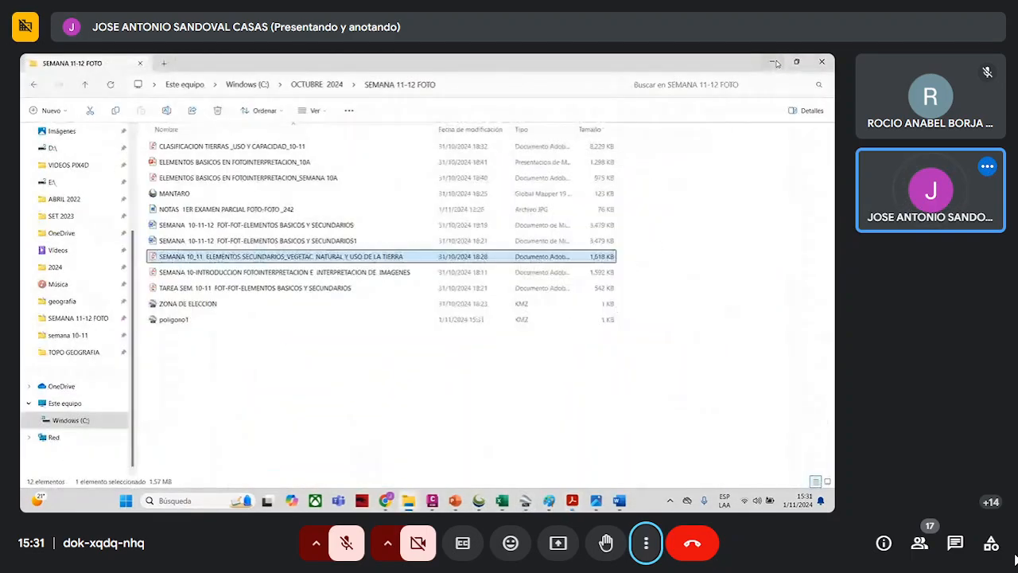
pyautogui.click(776, 62)
pyautogui.click(775, 62)
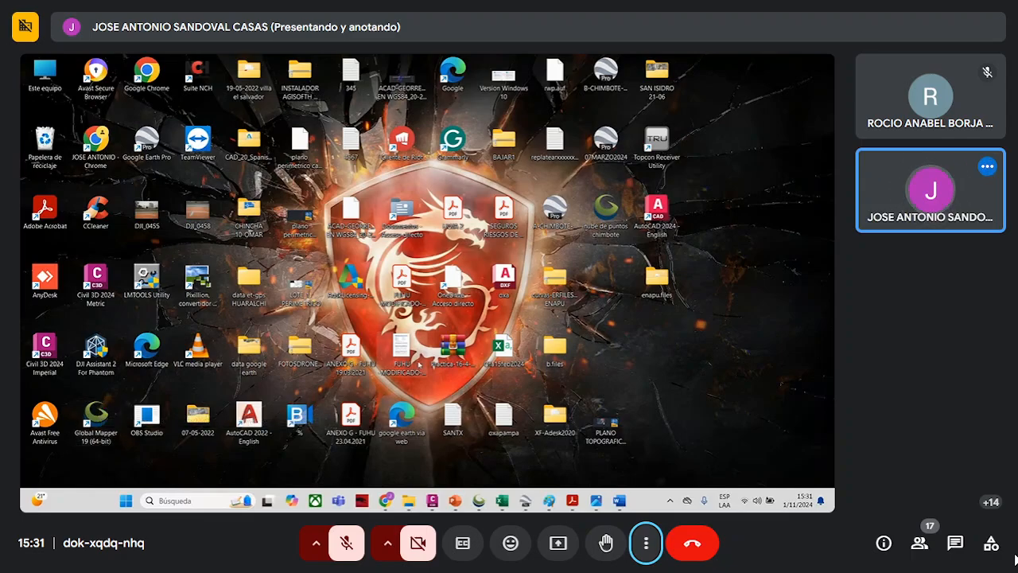
pyautogui.doubleClick(95, 422)
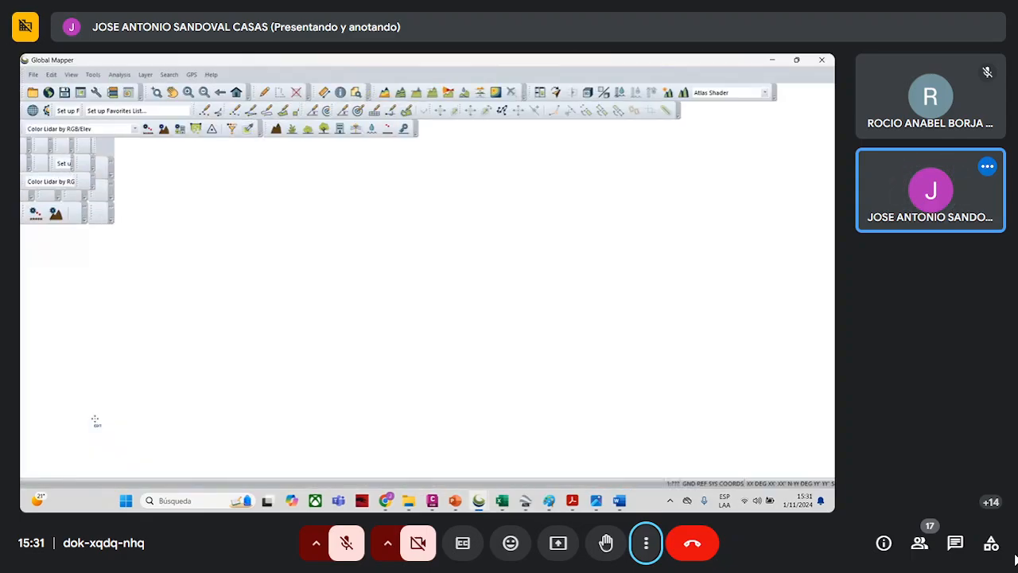
# - Load the poligono1 KMZ file from the SEMANA 11-12 FOTO folder into Global Mapper
pyautogui.click(461, 267)
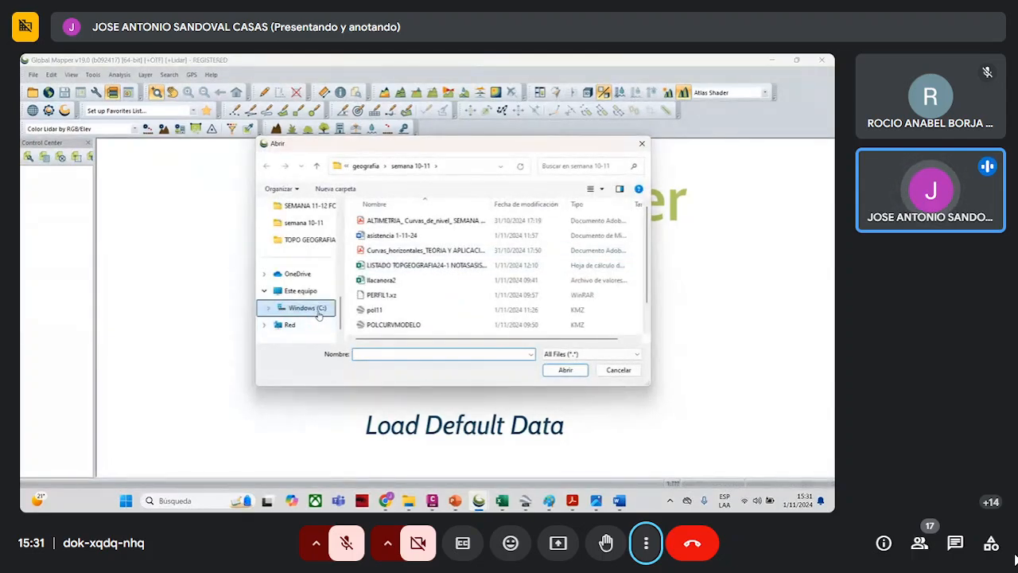
pyautogui.click(317, 308)
pyautogui.click(314, 206)
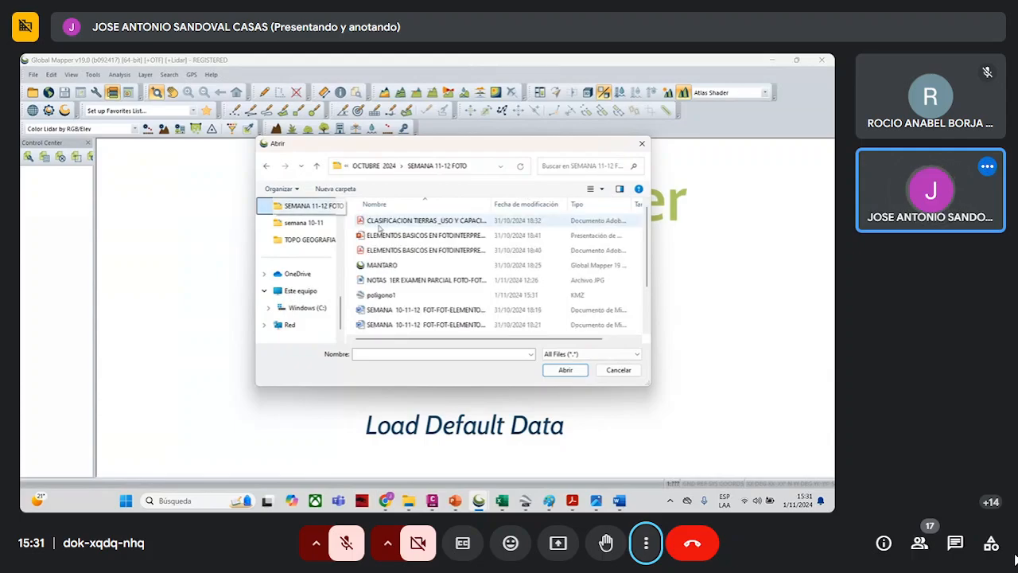
pyautogui.click(524, 205)
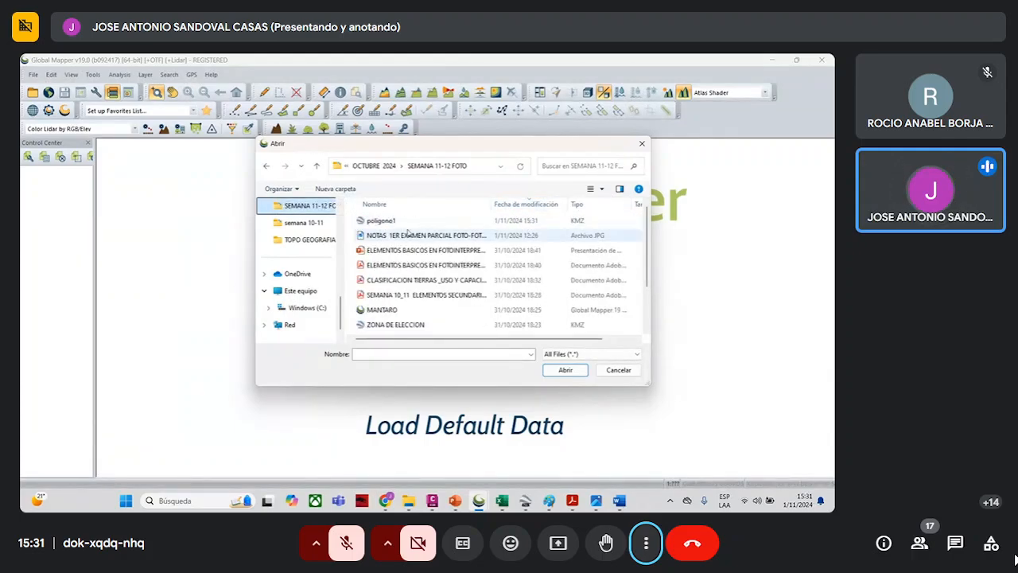
pyautogui.click(381, 221)
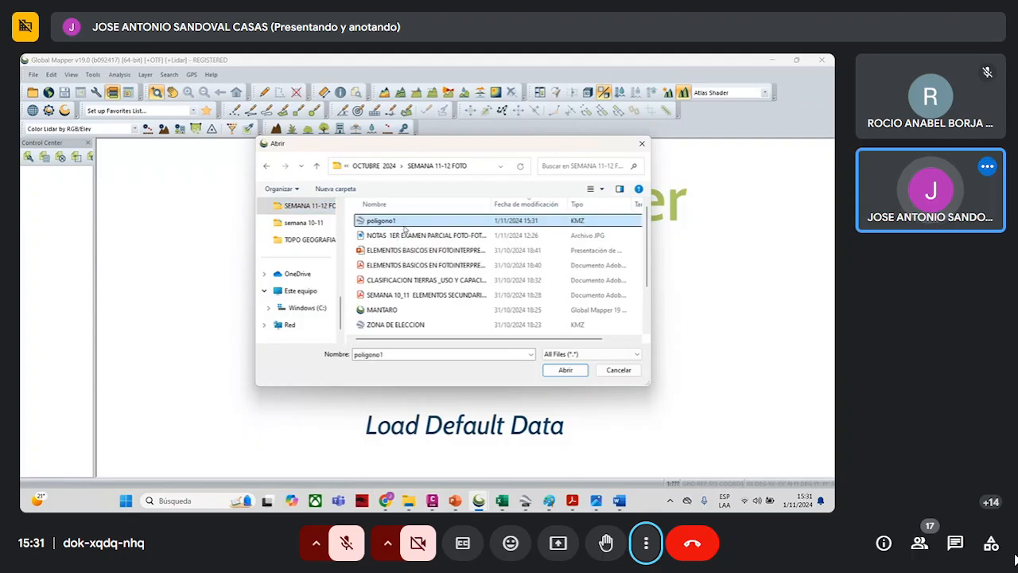
pyautogui.click(561, 369)
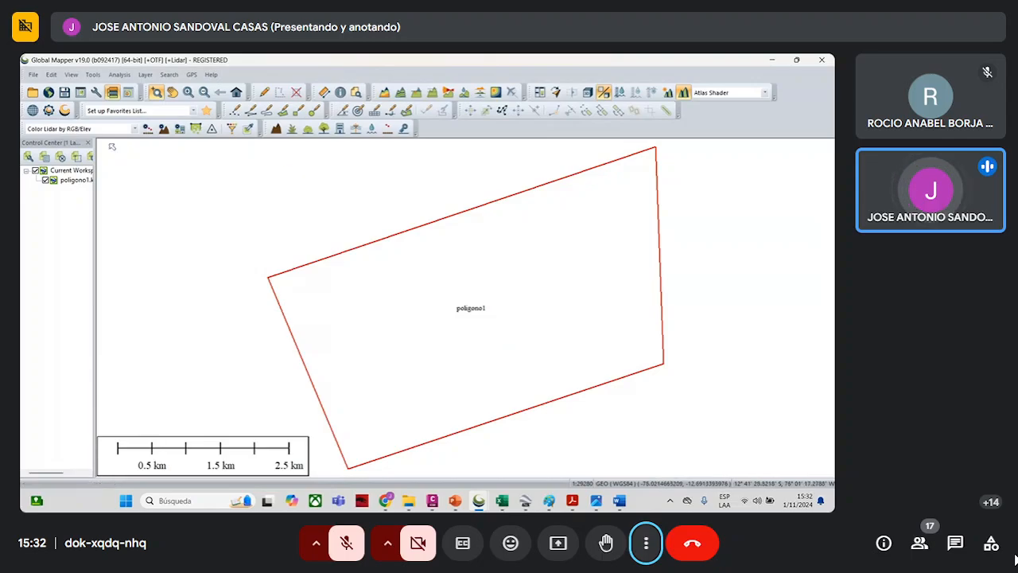
# - Download the online ASTER GDEM v3 Worldwide Elevation Data for the current screen bounds
pyautogui.click(49, 92)
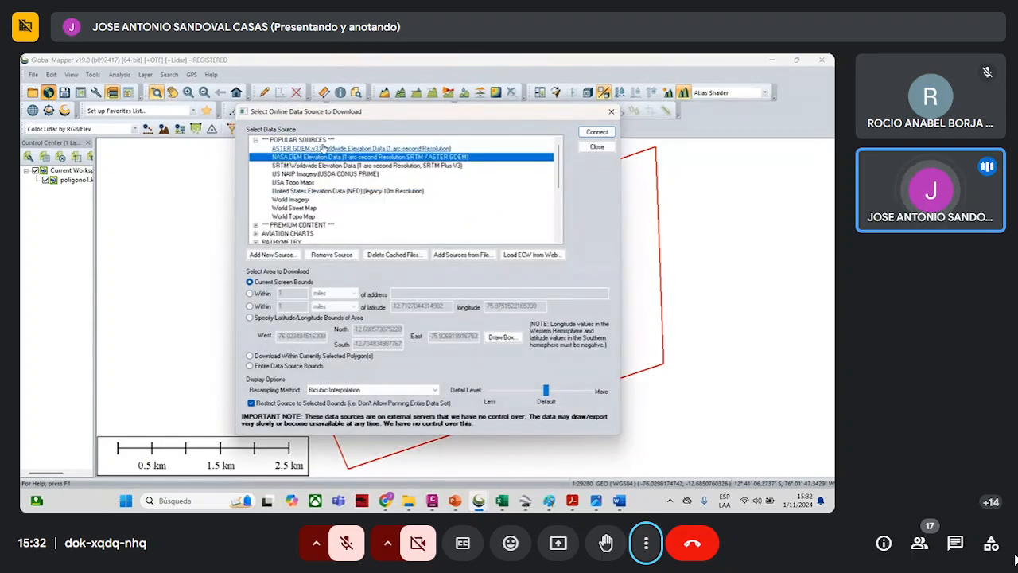
pyautogui.click(322, 149)
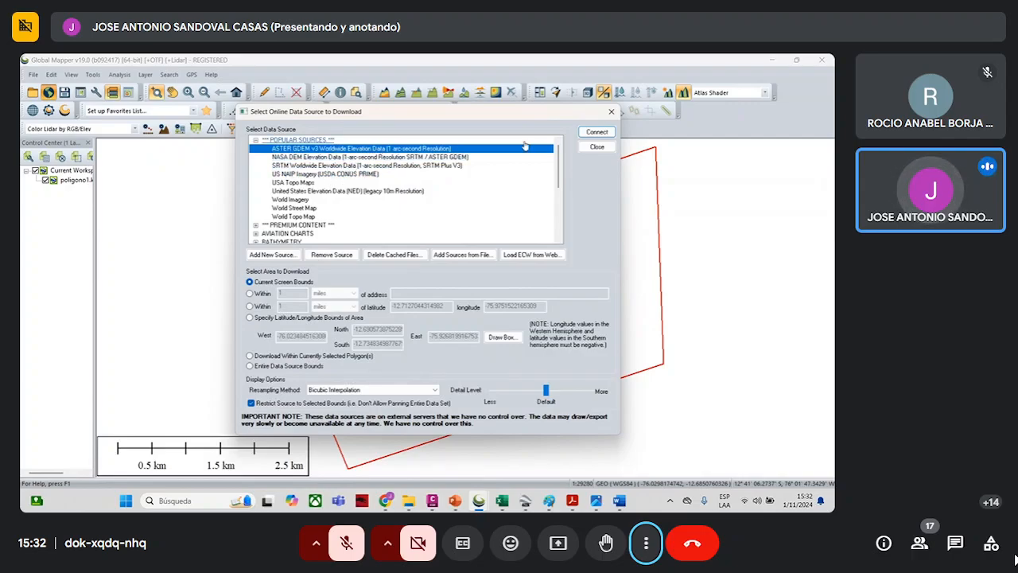
pyautogui.click(596, 132)
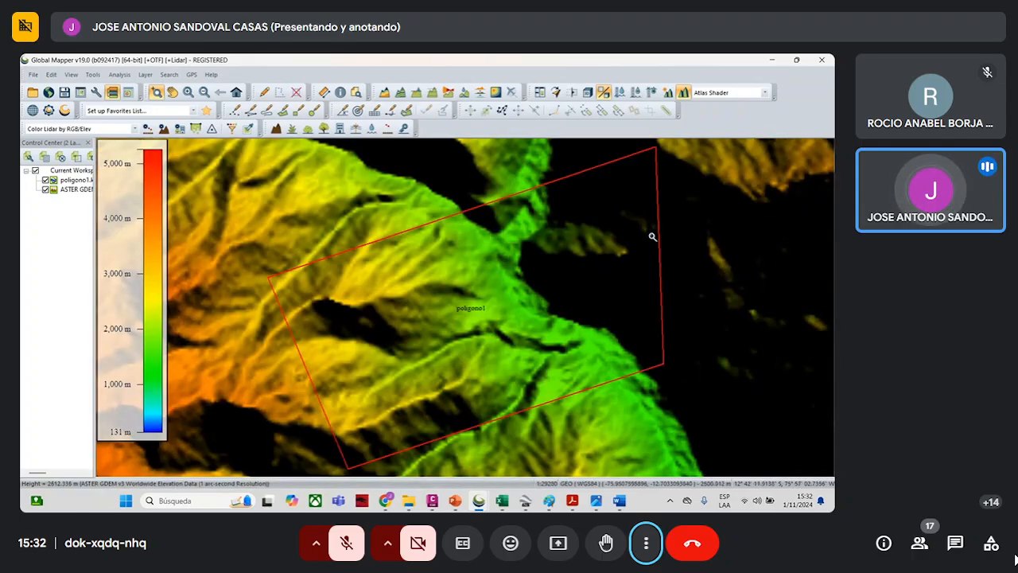
# - Generate contours from the elevation data at a 20 m interval, with minor contour multiplier 20 and major contour multiplier 100
pyautogui.scroll(-2, 612, 266)
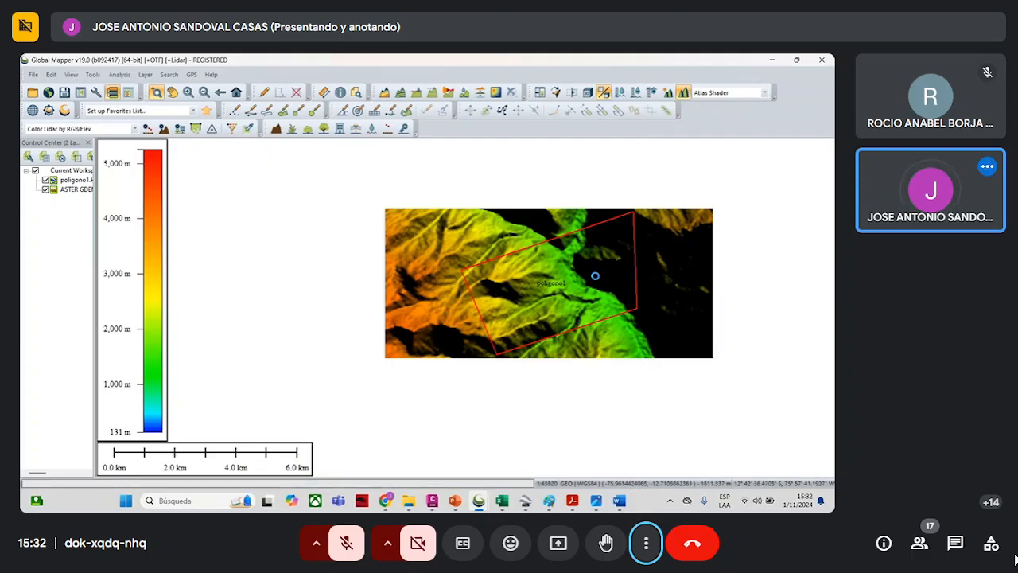
pyautogui.scroll(3, 594, 276)
pyautogui.scroll(-3, 575, 279)
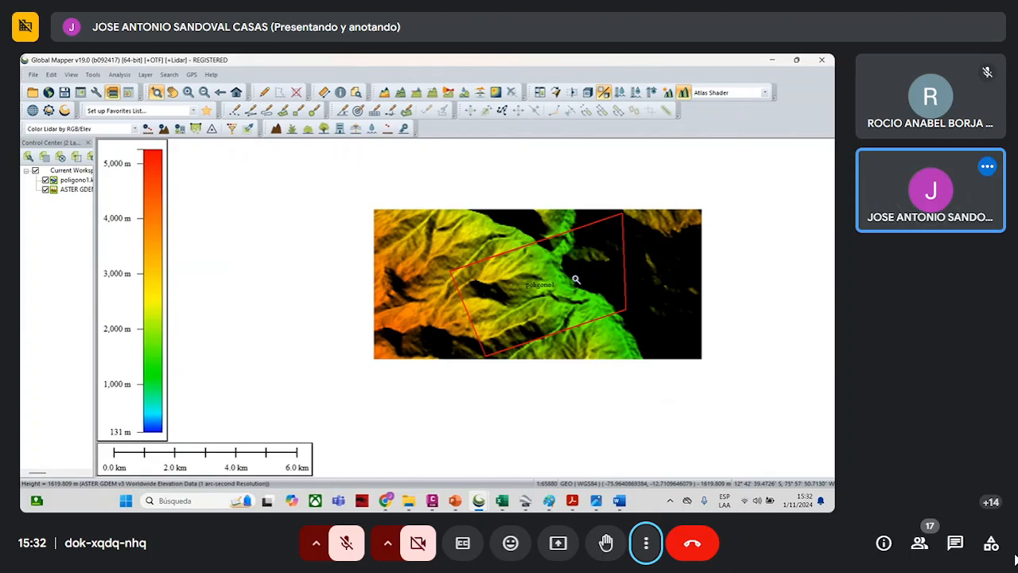
pyautogui.click(400, 93)
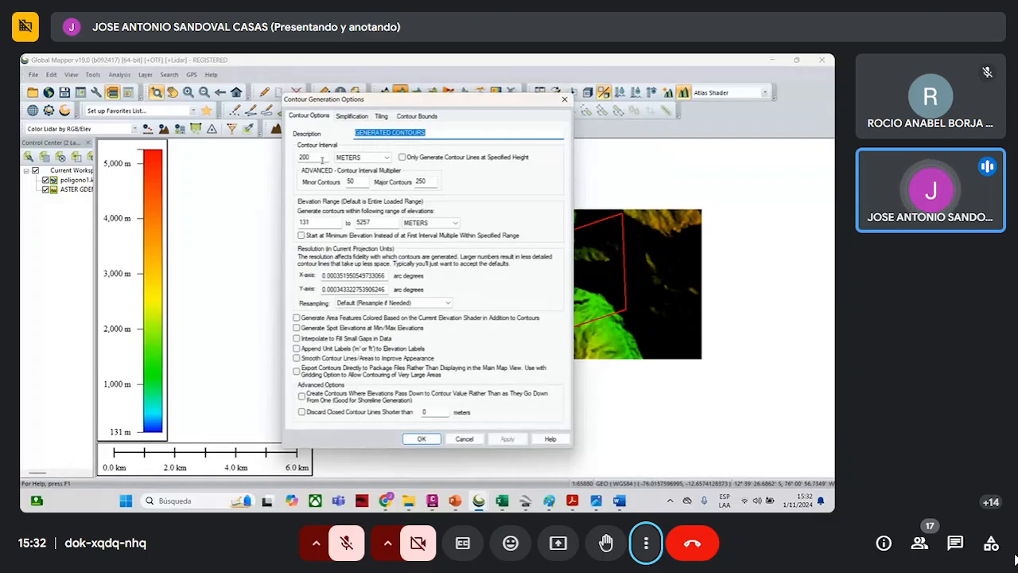
pyautogui.doubleClick(306, 158)
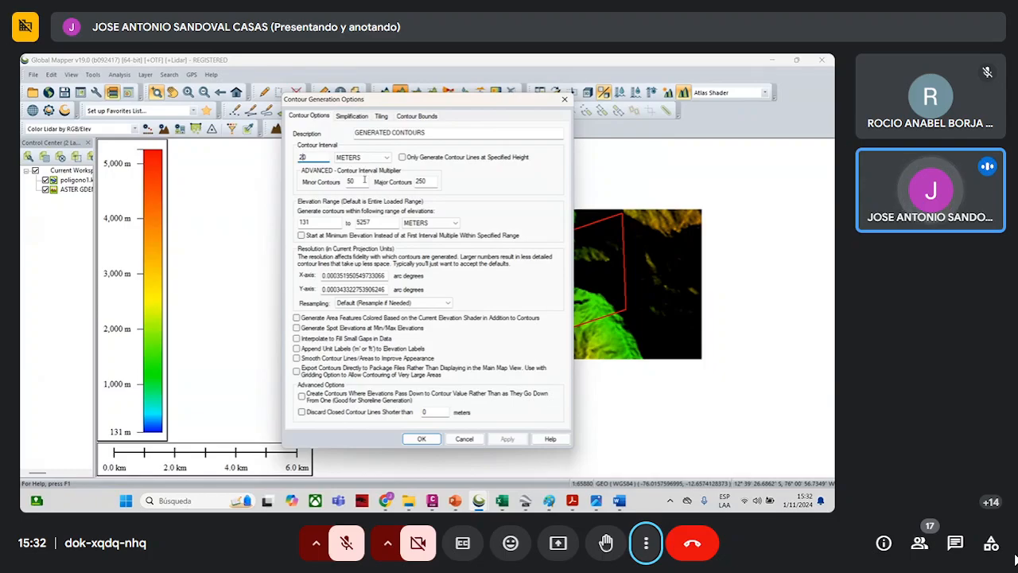
pyautogui.doubleClick(363, 182)
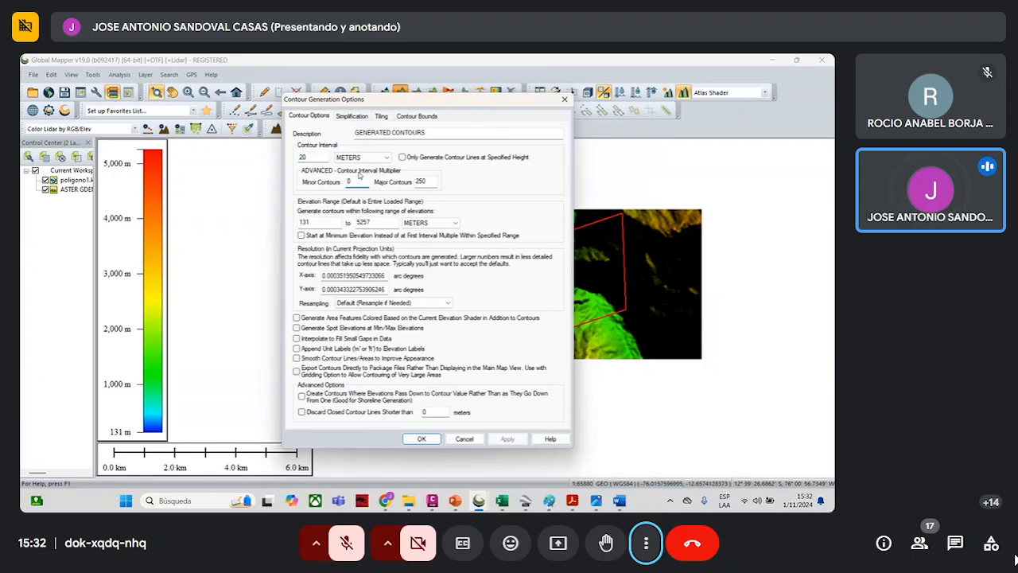
pyautogui.write('20')
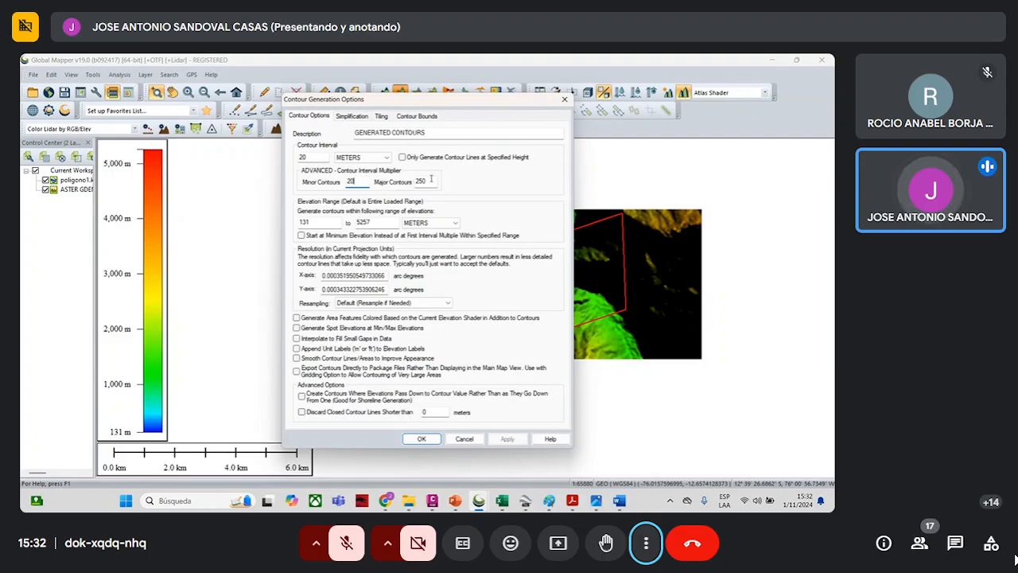
pyautogui.doubleClick(419, 181)
pyautogui.write('100')
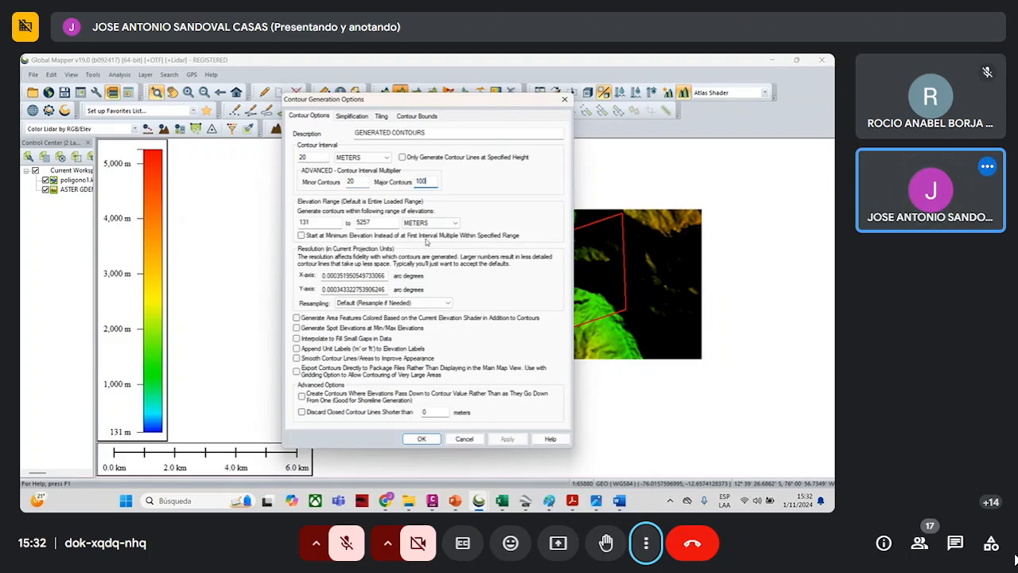
pyautogui.click(420, 440)
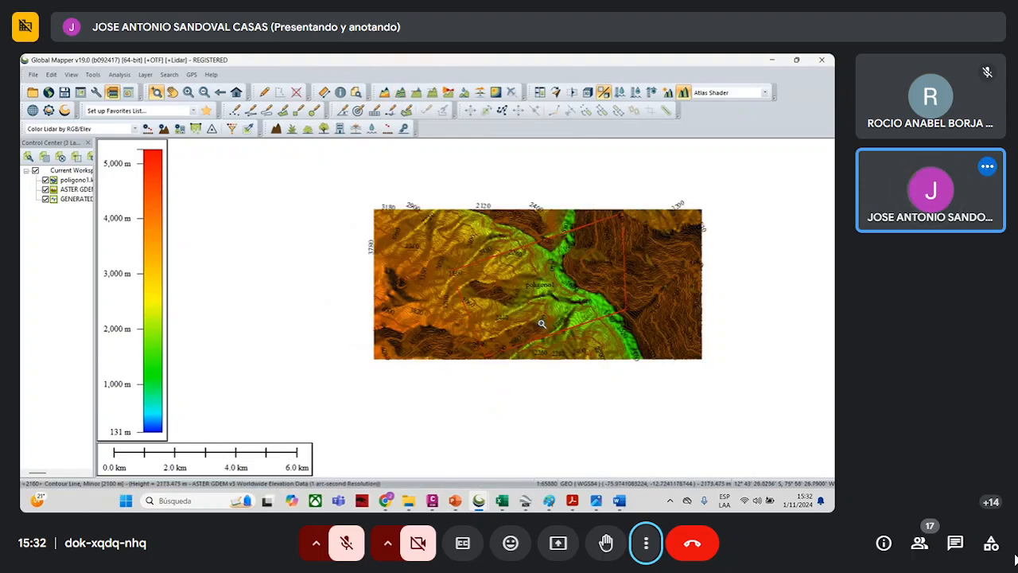
pyautogui.scroll(2, 562, 288)
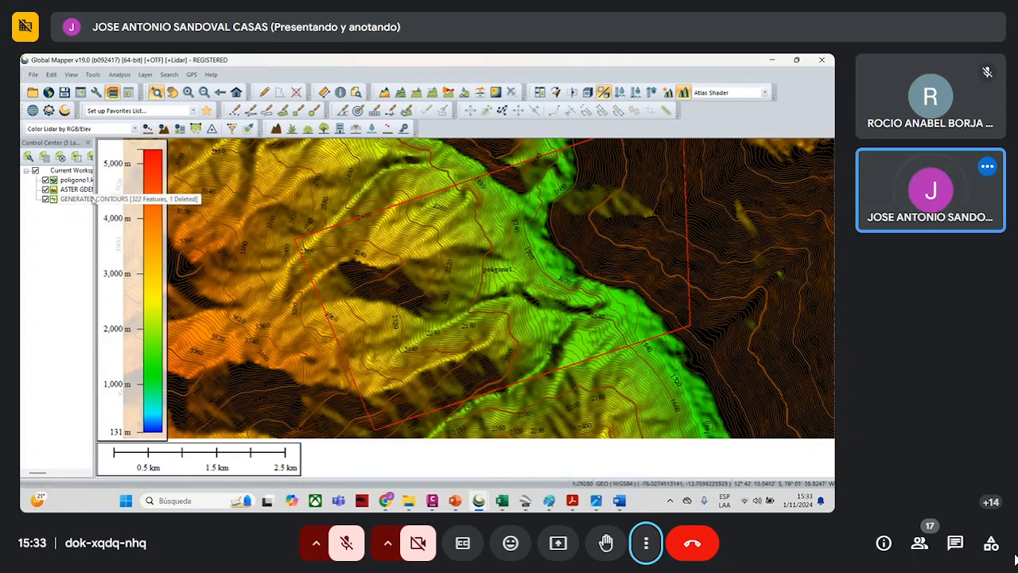
pyautogui.rightClick(78, 201)
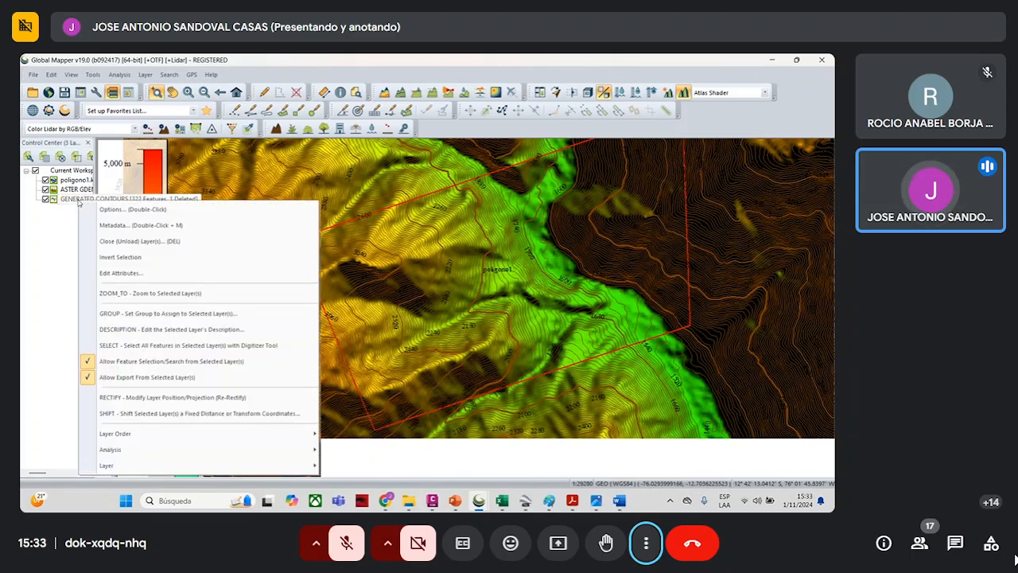
pyautogui.moveTo(167, 449)
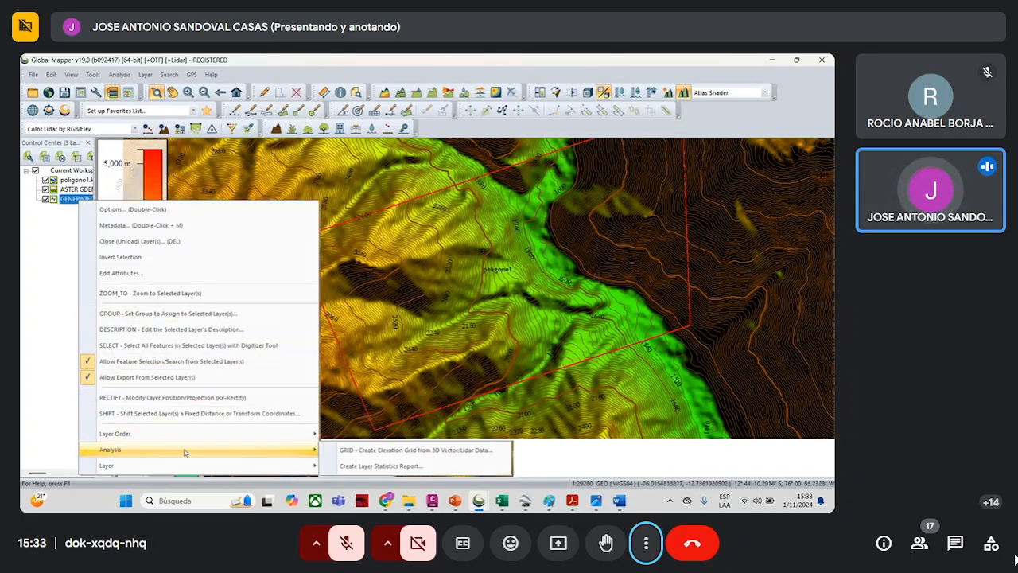
pyautogui.moveTo(183, 465)
pyautogui.click(409, 385)
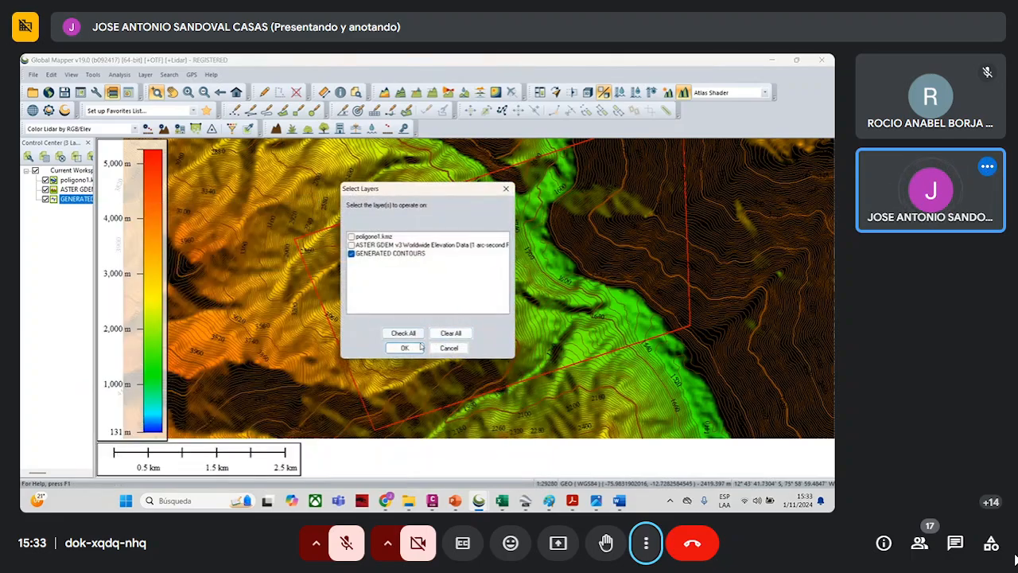
pyautogui.click(405, 347)
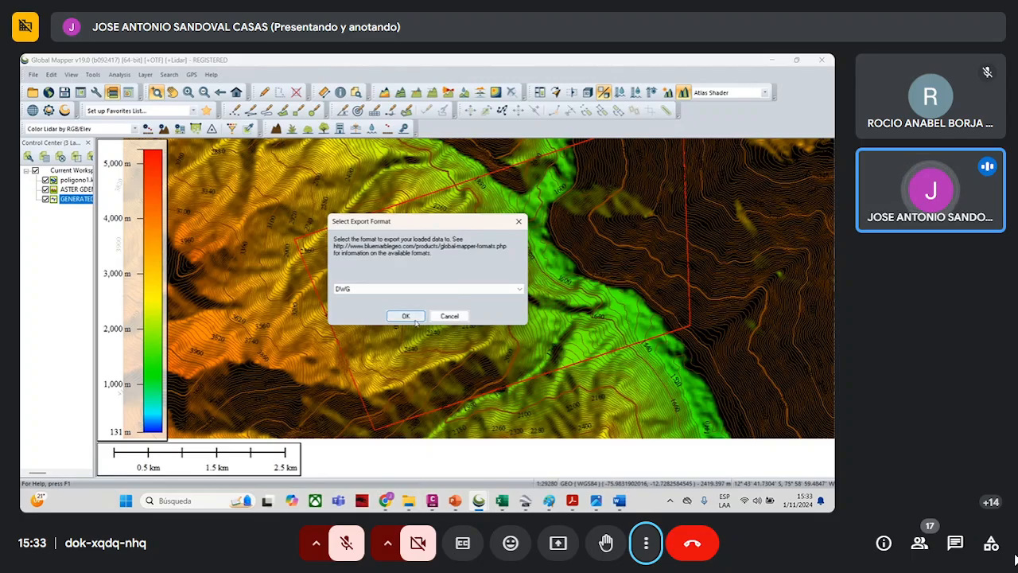
pyautogui.click(519, 221)
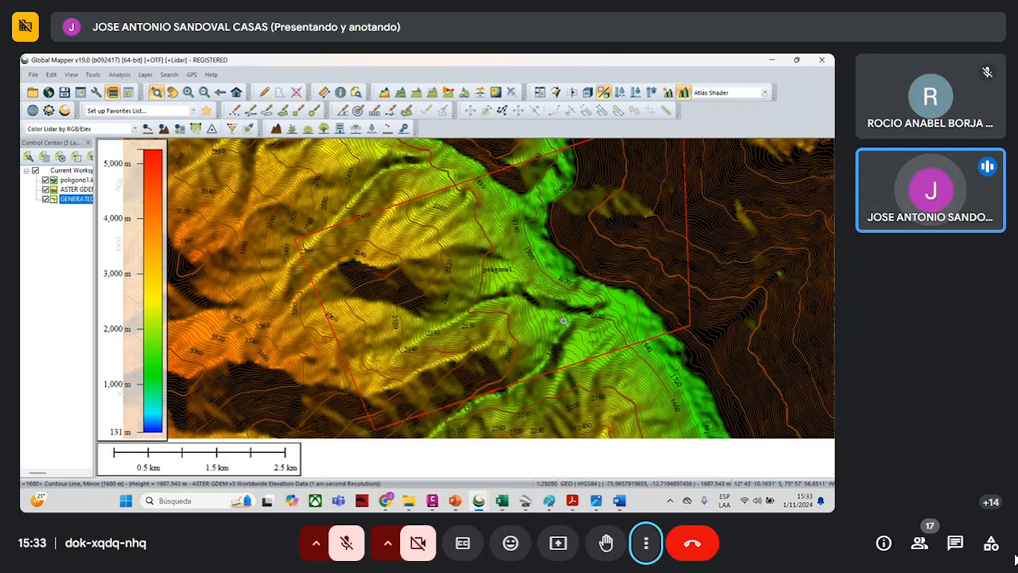
# - Activate the Path Profile tool and try a section line across the valley, starting on the dark northeastern slope inside the polygon
pyautogui.scroll(-1, 563, 321)
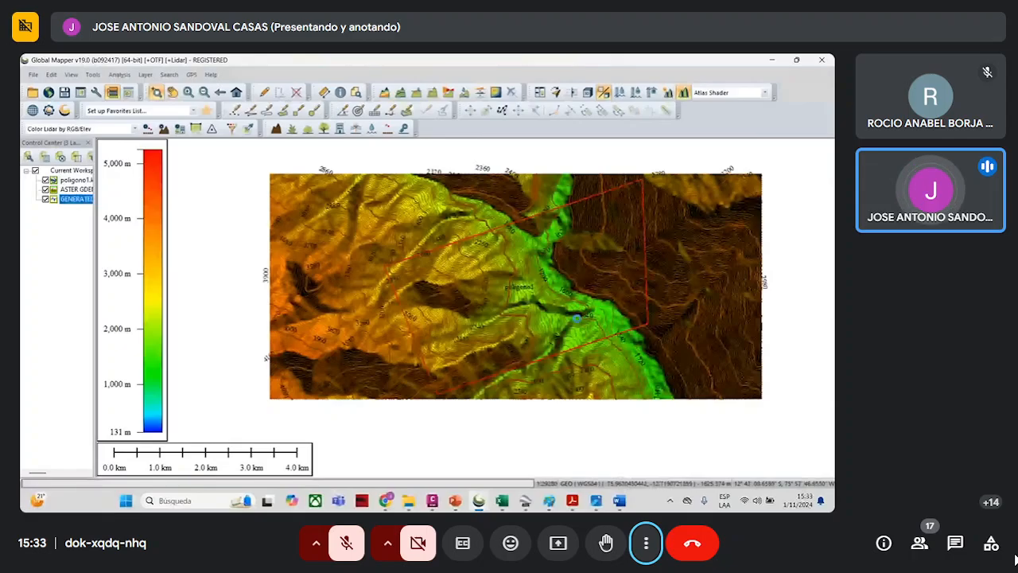
pyautogui.scroll(1, 577, 318)
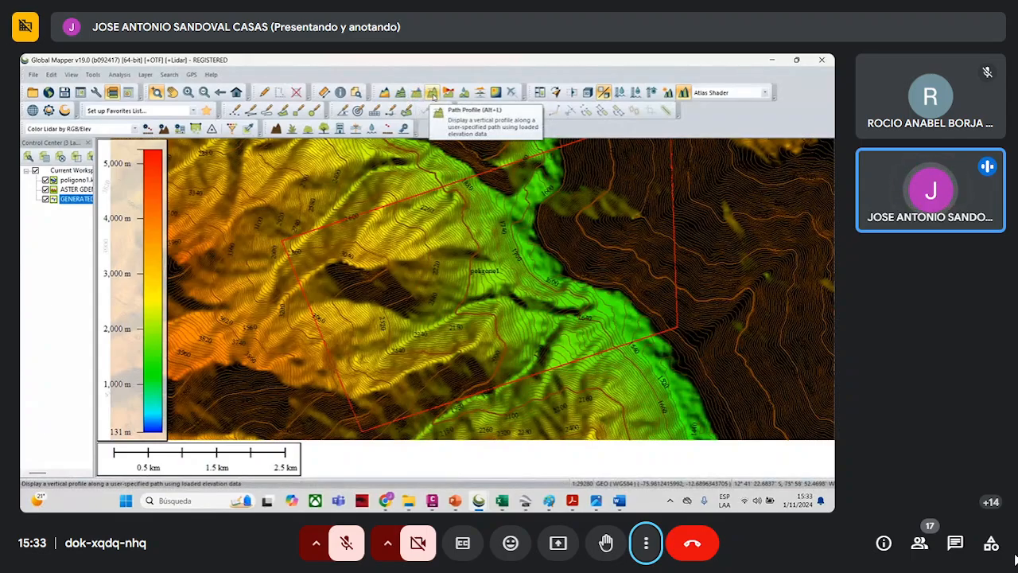
pyautogui.click(432, 92)
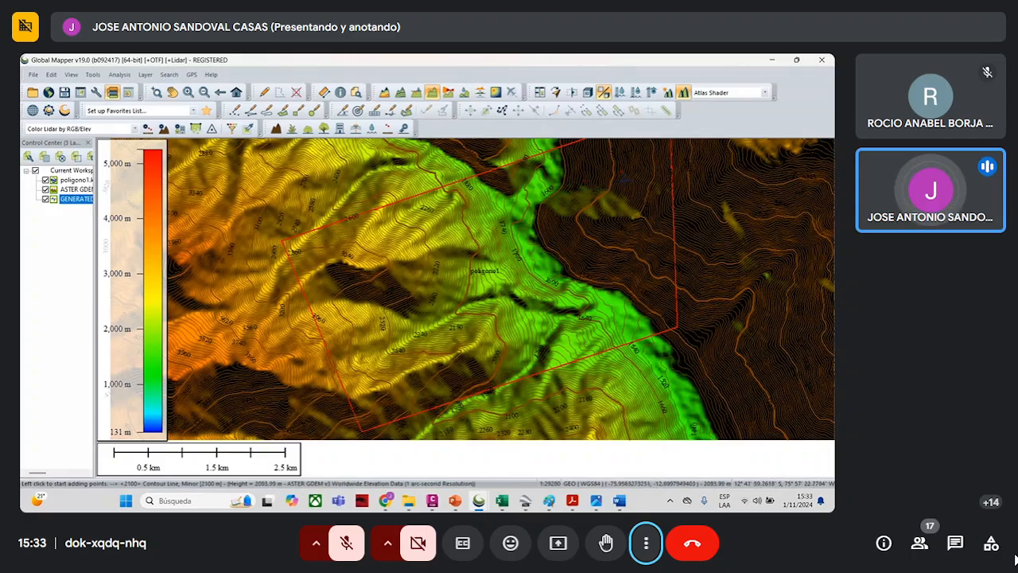
pyautogui.click(630, 169)
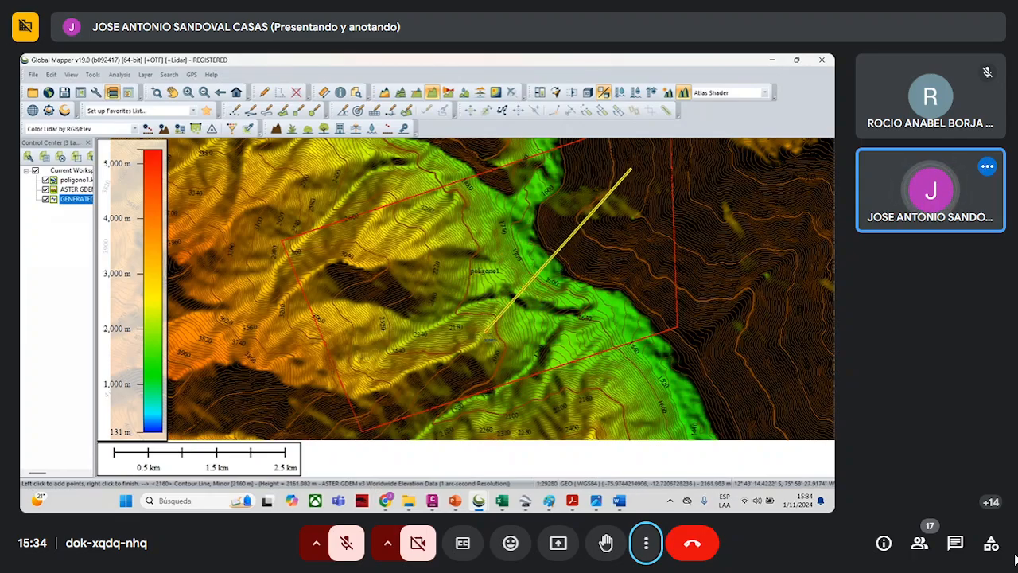
pyautogui.press('Escape')
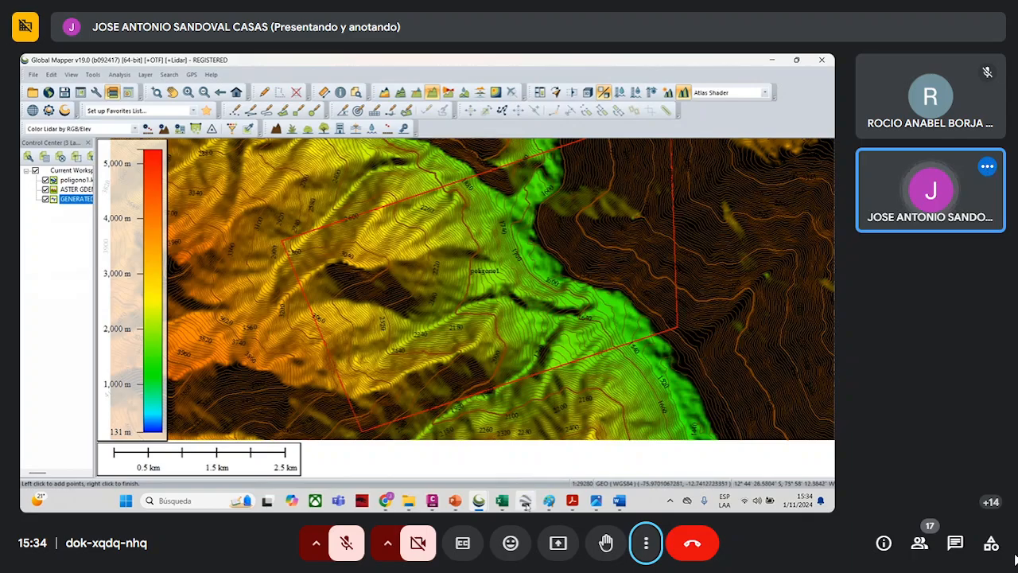
# - Switch to Google Earth Pro and examine, from above, how the existing profile line crosses the valley inside the polygon
pyautogui.moveTo(477, 500)
pyautogui.click(544, 454)
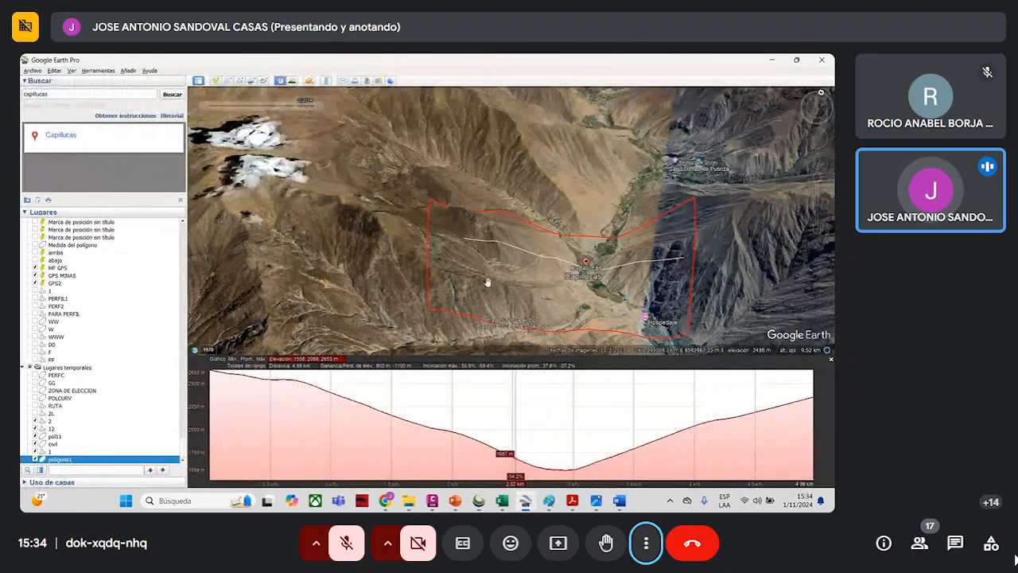
pyautogui.moveTo(482, 270); pyautogui.dragTo(496, 255)
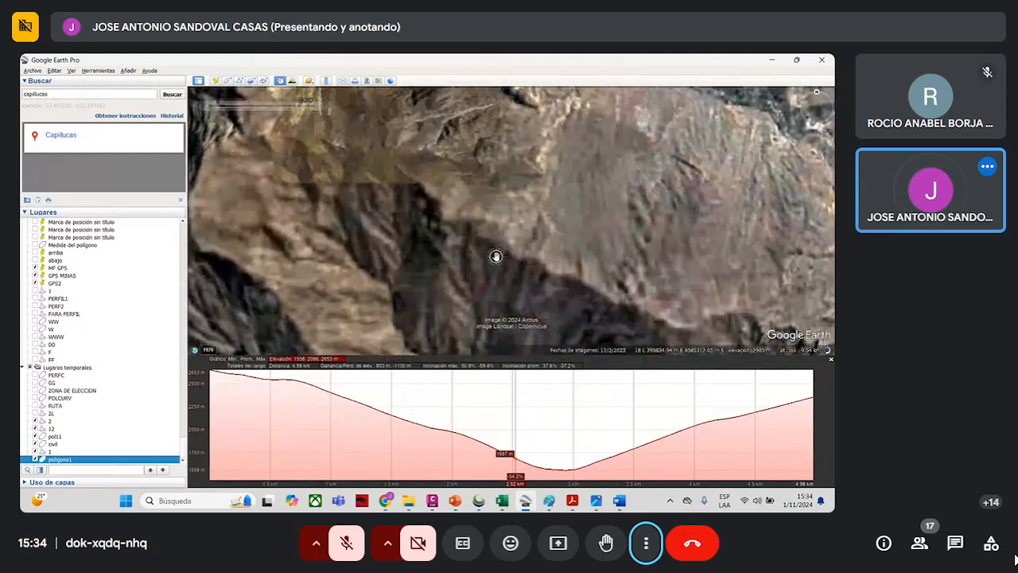
pyautogui.scroll(-4, 496, 255)
pyautogui.scroll(-3, 502, 256)
pyautogui.moveTo(531, 142); pyautogui.dragTo(564, 320)
pyautogui.moveTo(546, 175); pyautogui.dragTo(542, 269)
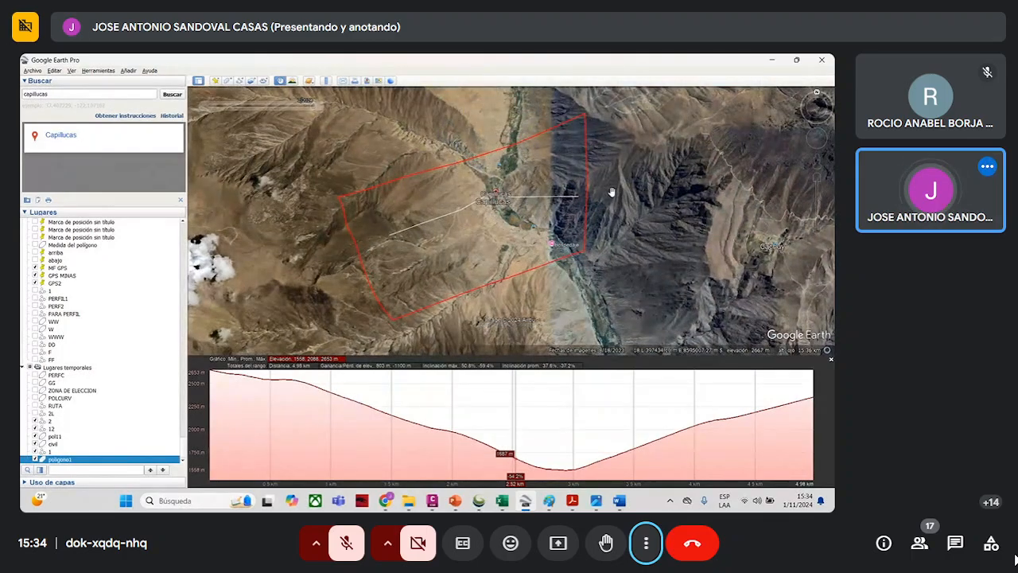
# - Return to Global Mapper and draw a path profile about 4.29 km long across the valley, from the polygon's western slope to its eastern slope
pyautogui.click(772, 60)
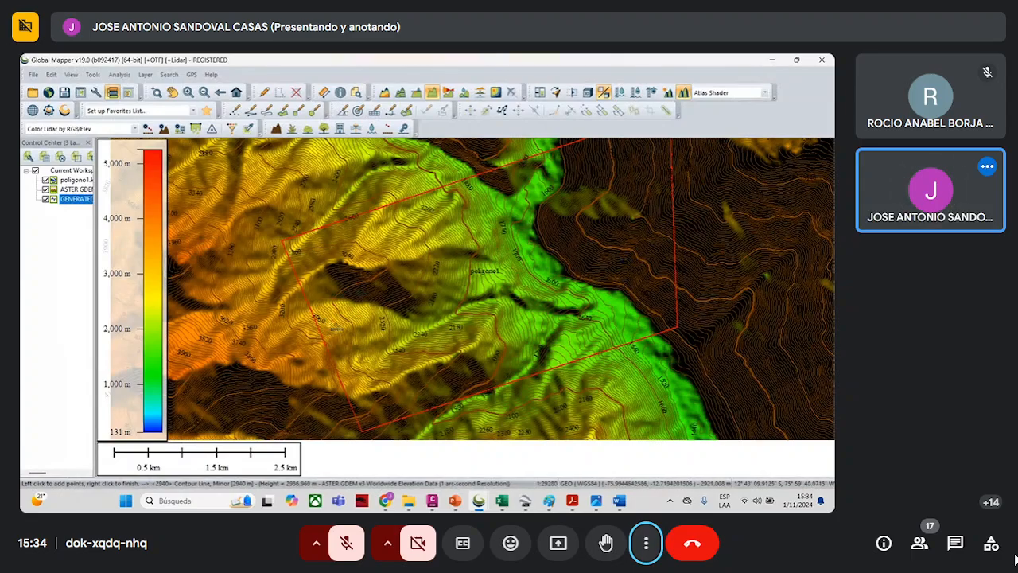
pyautogui.click(330, 324)
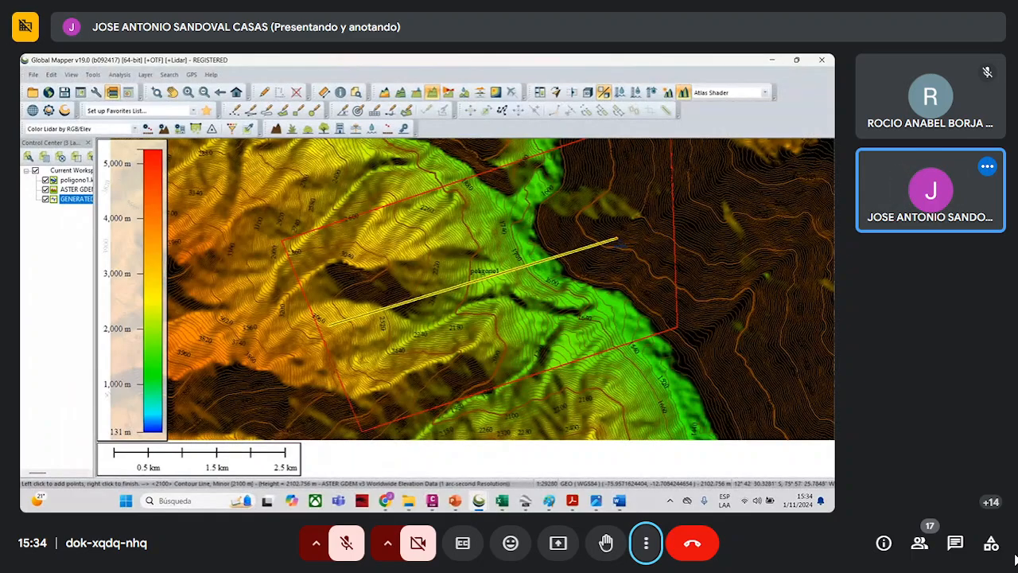
pyautogui.rightClick(616, 238)
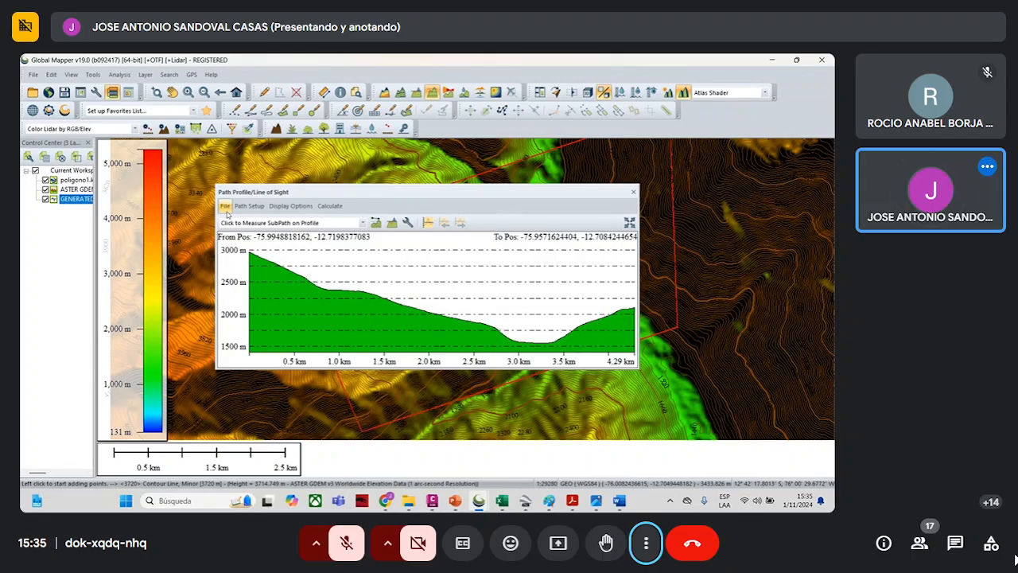
# - Save the profile as a Distance/Elevation file named p1 in the OCTUBRE 2024 > SEMANA 11-12 FOTO folder
pyautogui.click(226, 208)
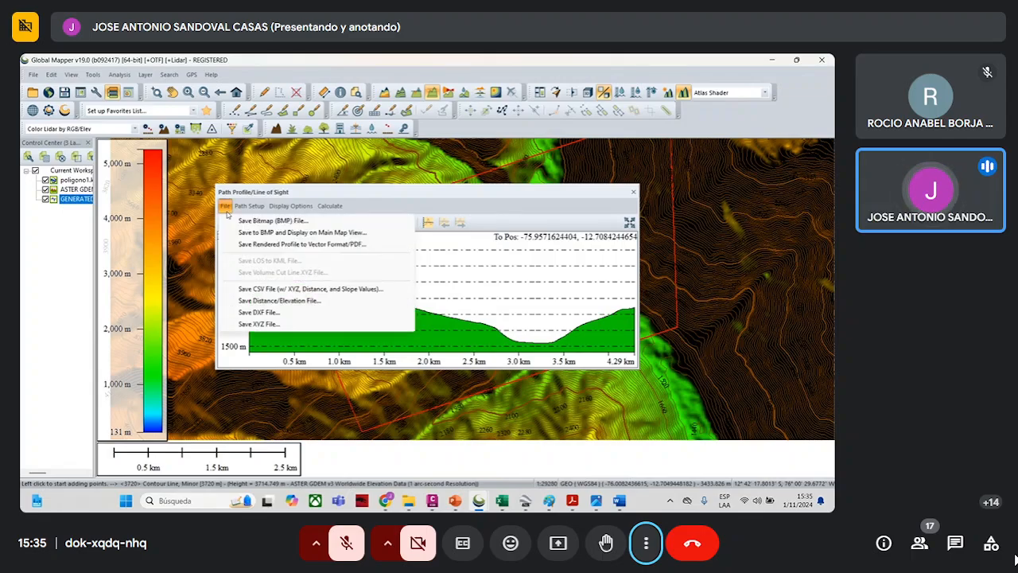
pyautogui.click(280, 300)
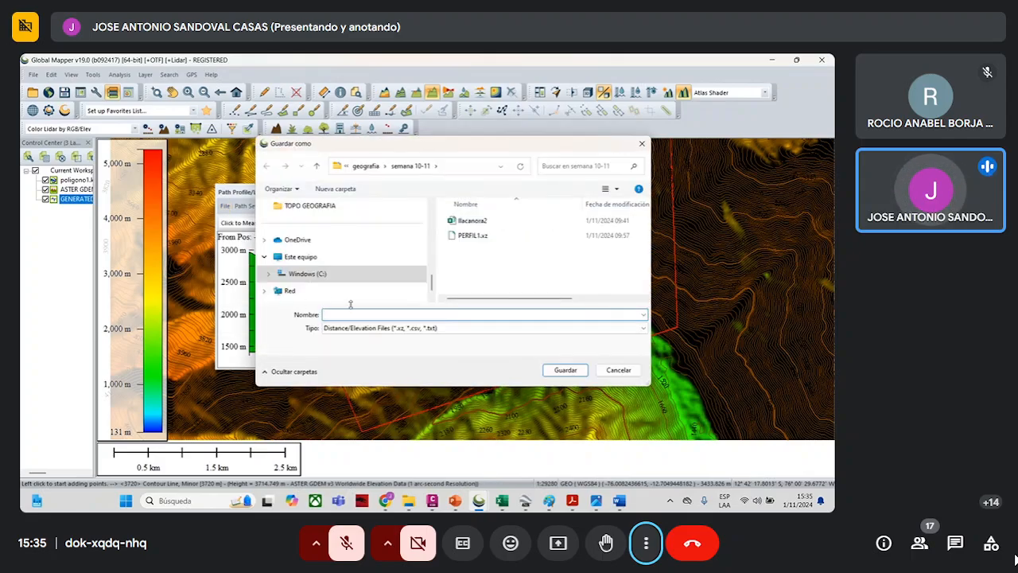
pyautogui.click(315, 165)
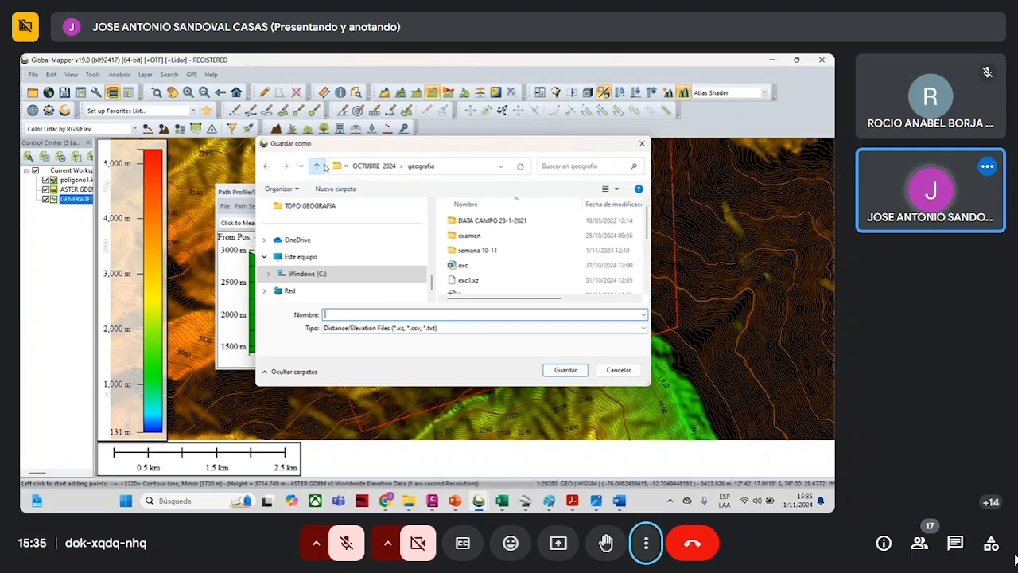
pyautogui.click(316, 166)
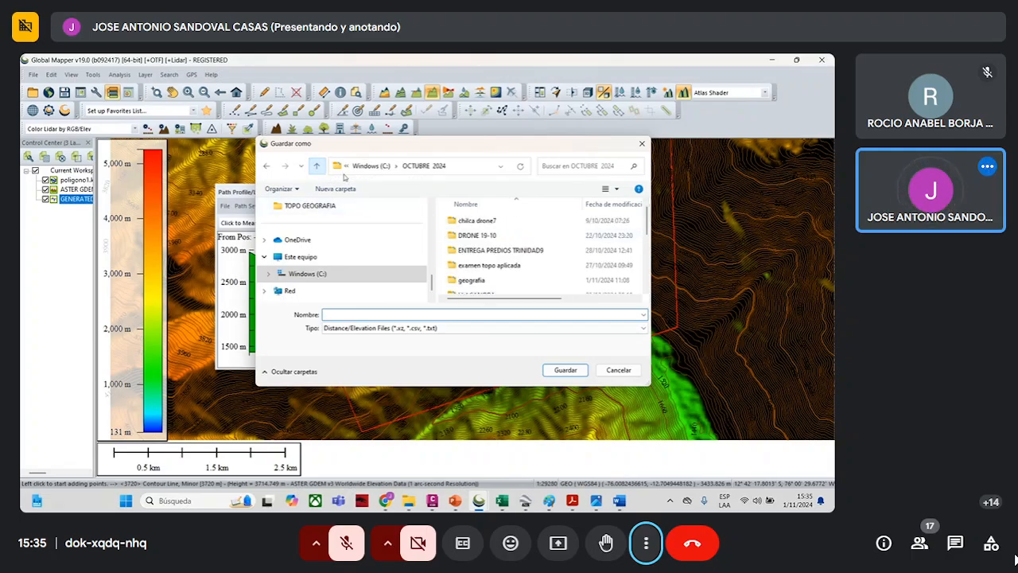
pyautogui.scroll(-3, 496, 280)
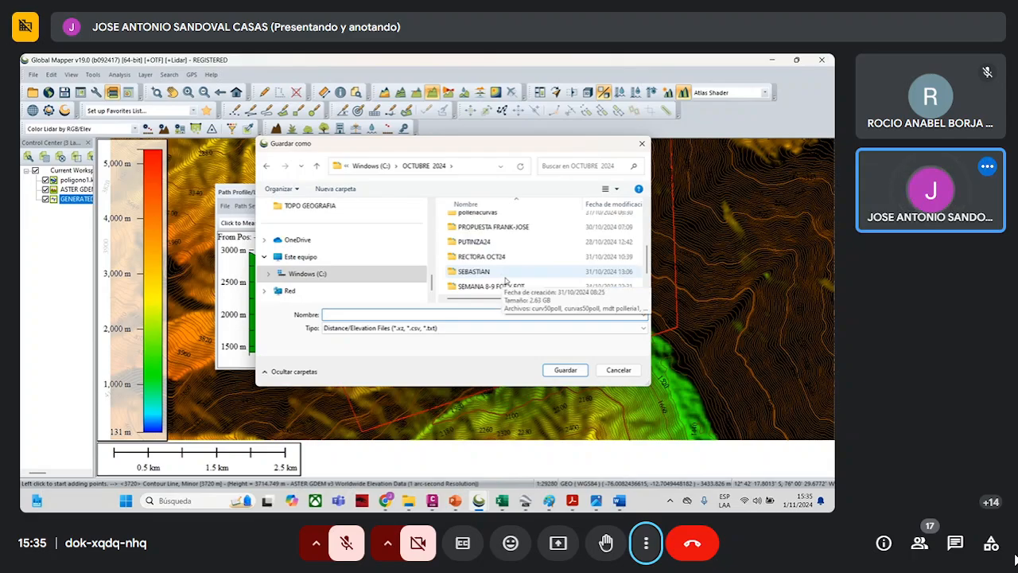
pyautogui.doubleClick(510, 272)
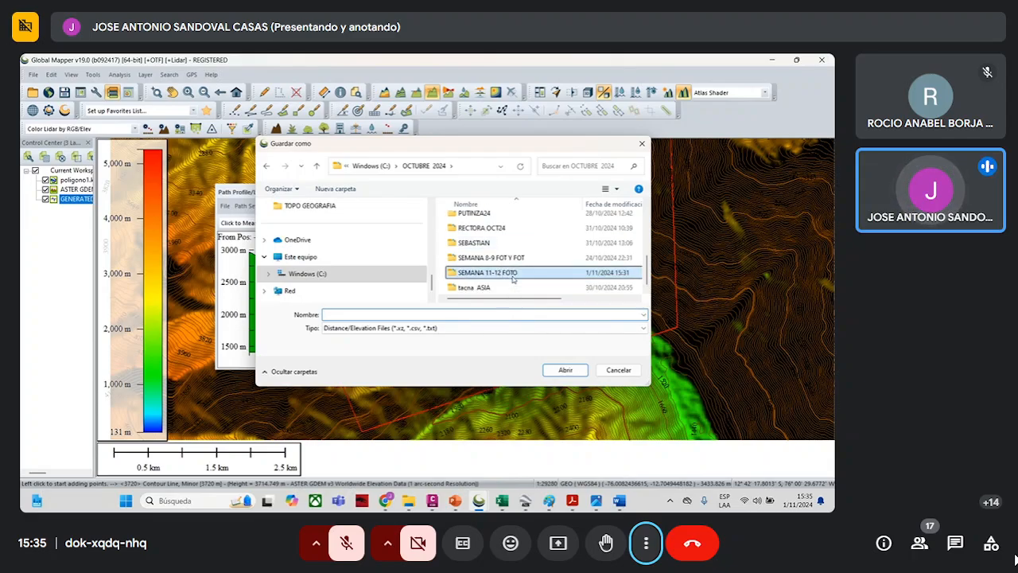
pyautogui.click(384, 315)
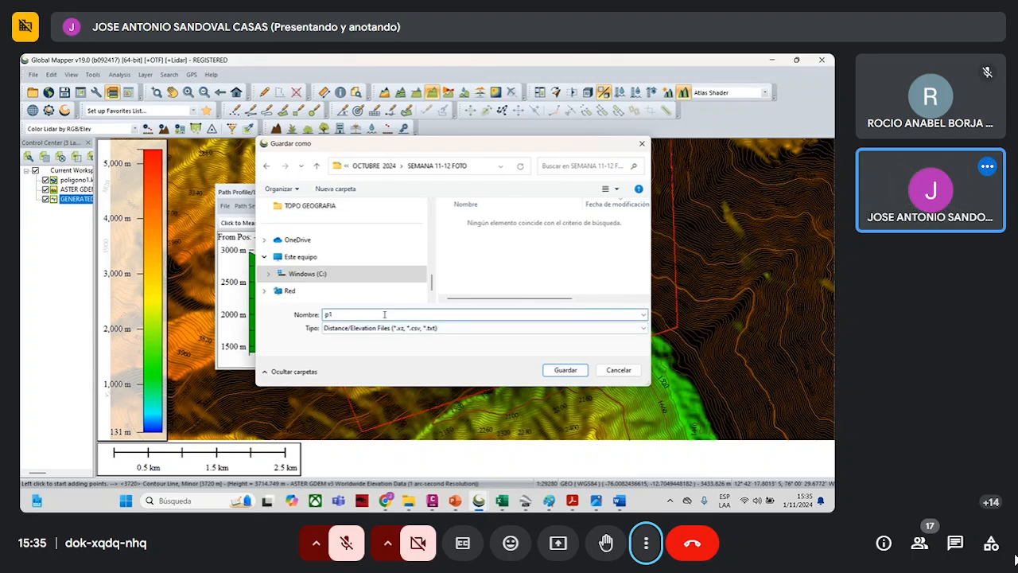
pyautogui.click(565, 371)
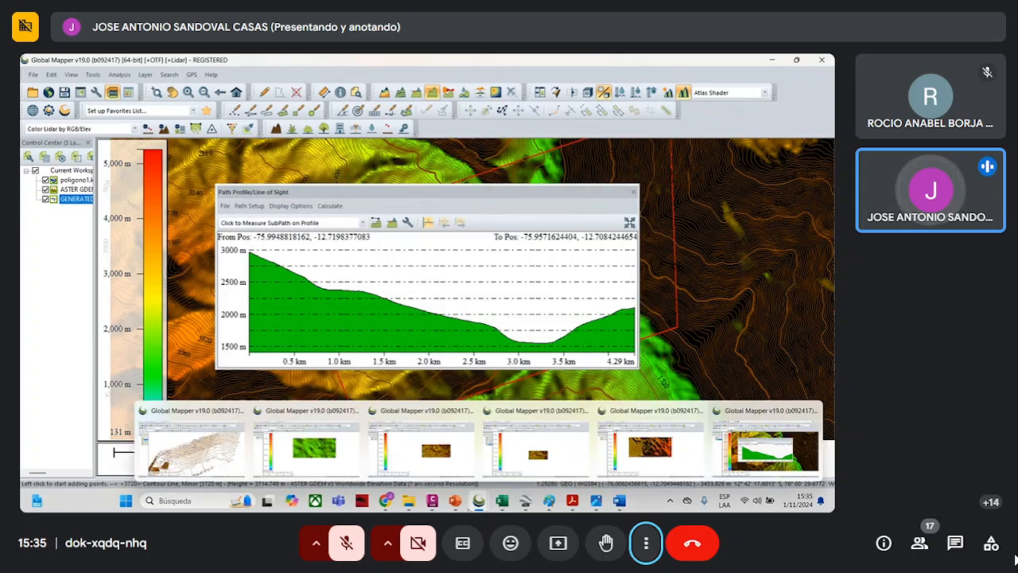
# - Switch to File Explorer and try to open p1.xz in SEMANA 11-12 FOTO, checking the available applications and Microsoft Store
pyautogui.moveTo(415, 507)
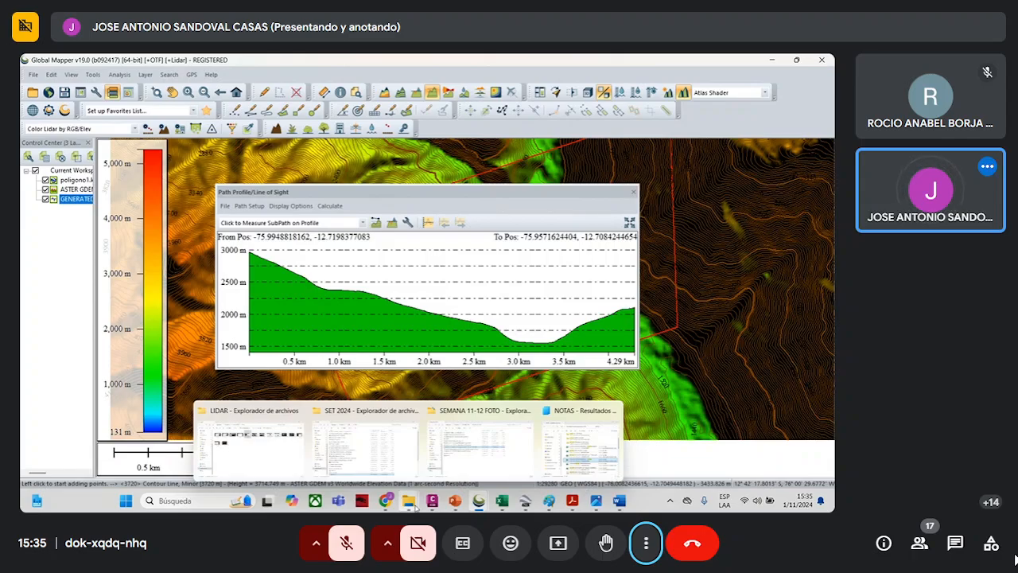
pyautogui.click(479, 465)
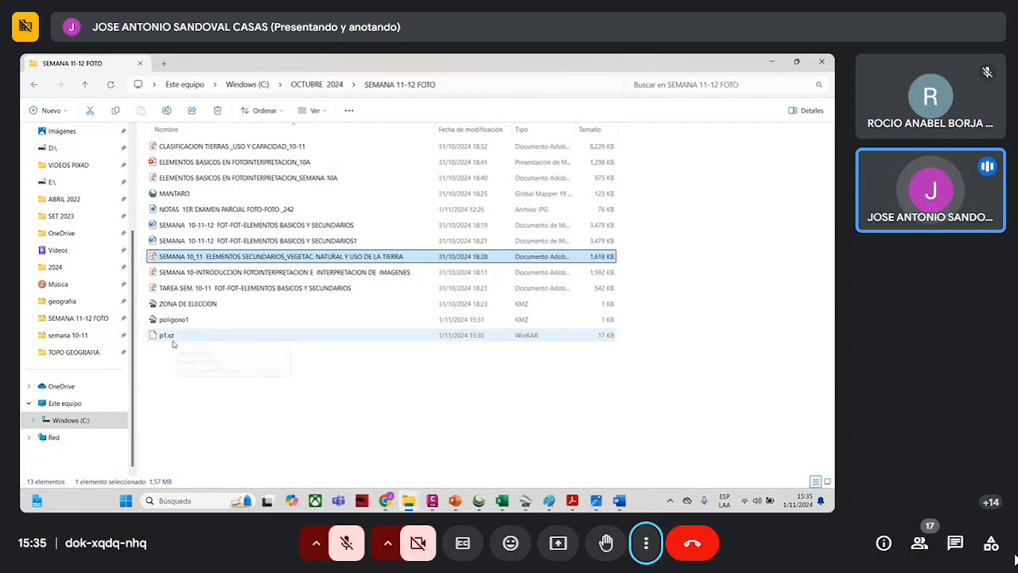
pyautogui.moveTo(506, 506)
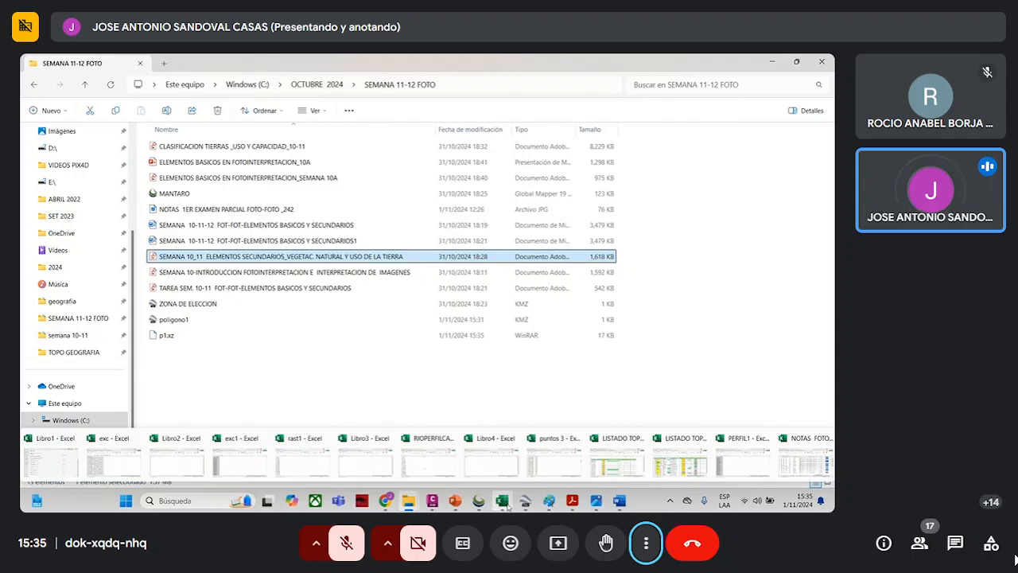
pyautogui.doubleClick(170, 336)
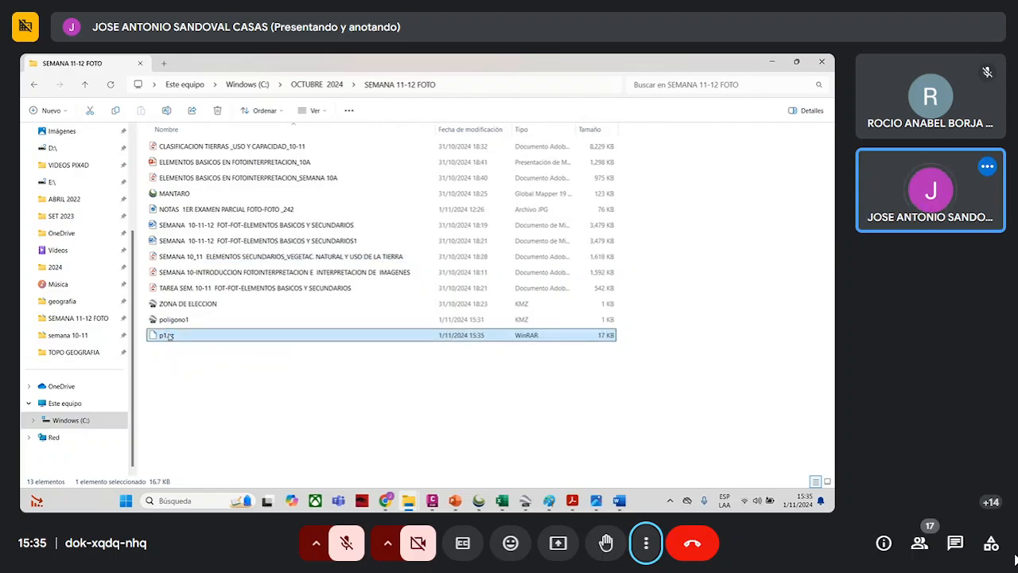
pyautogui.scroll(-3, 379, 348)
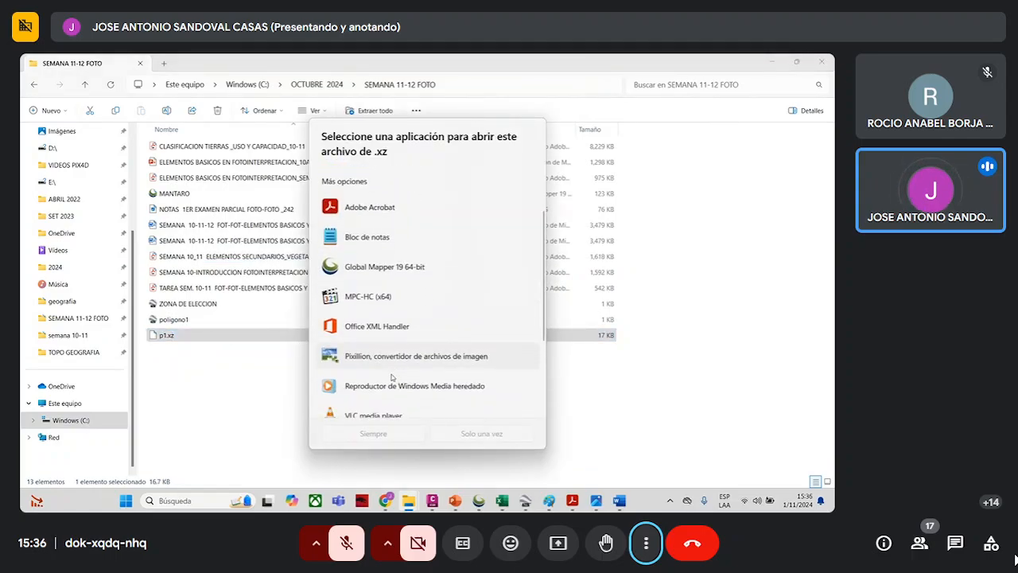
pyautogui.scroll(-1, 392, 378)
pyautogui.scroll(5, 397, 366)
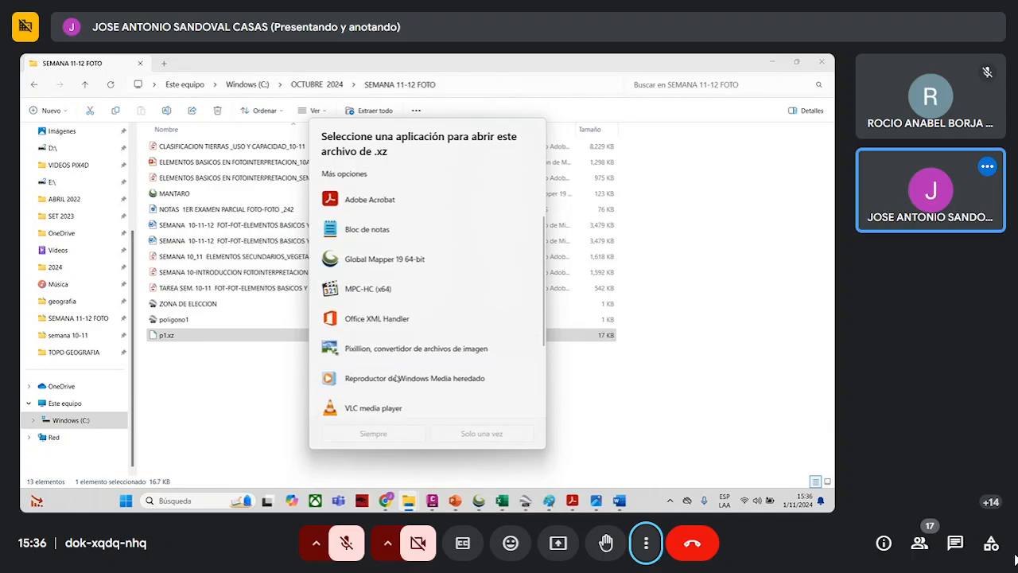
pyautogui.scroll(-3, 404, 355)
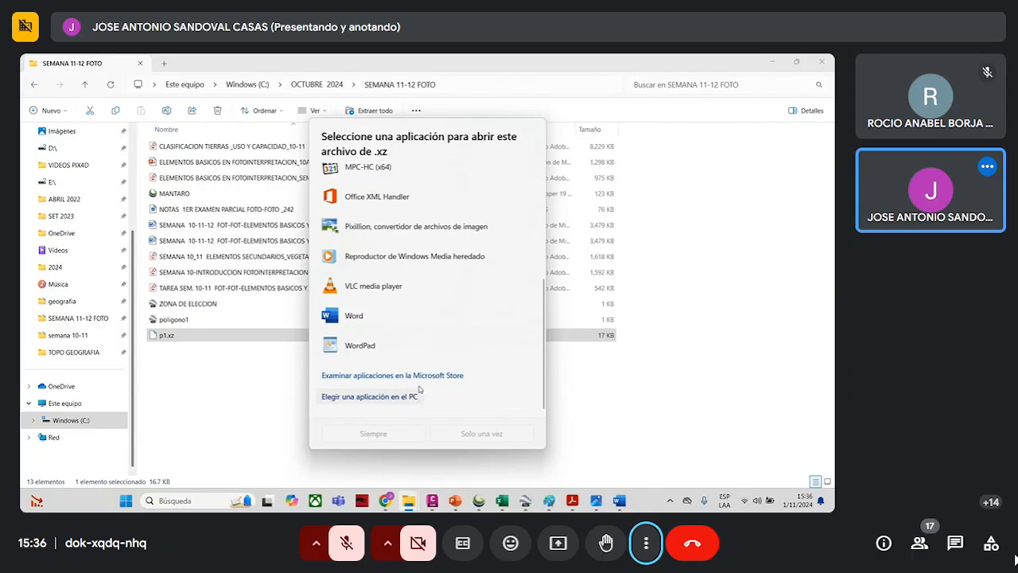
pyautogui.click(430, 376)
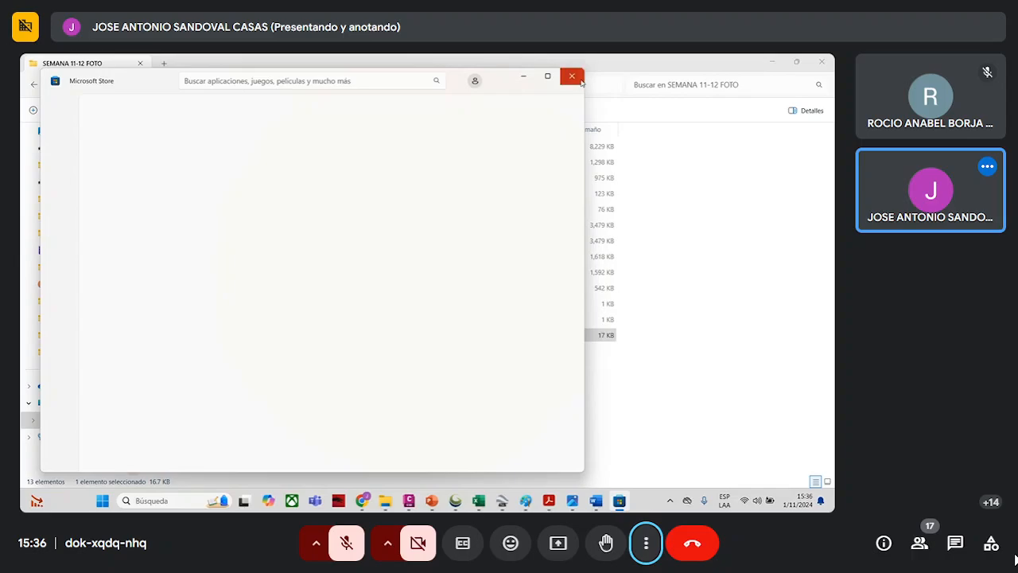
pyautogui.click(577, 80)
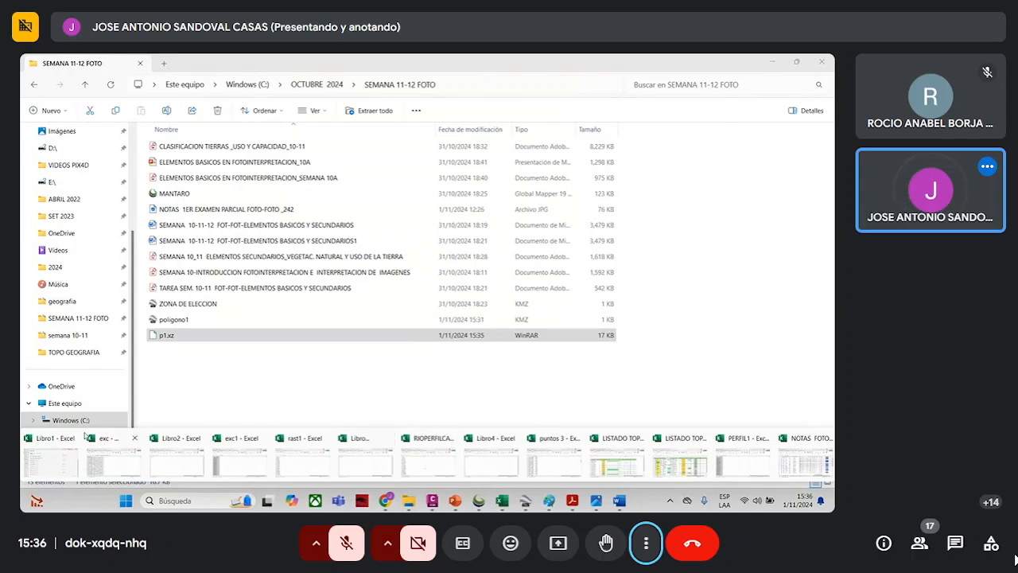
# - Switch to Excel and create a new blank workbook
pyautogui.click(60, 442)
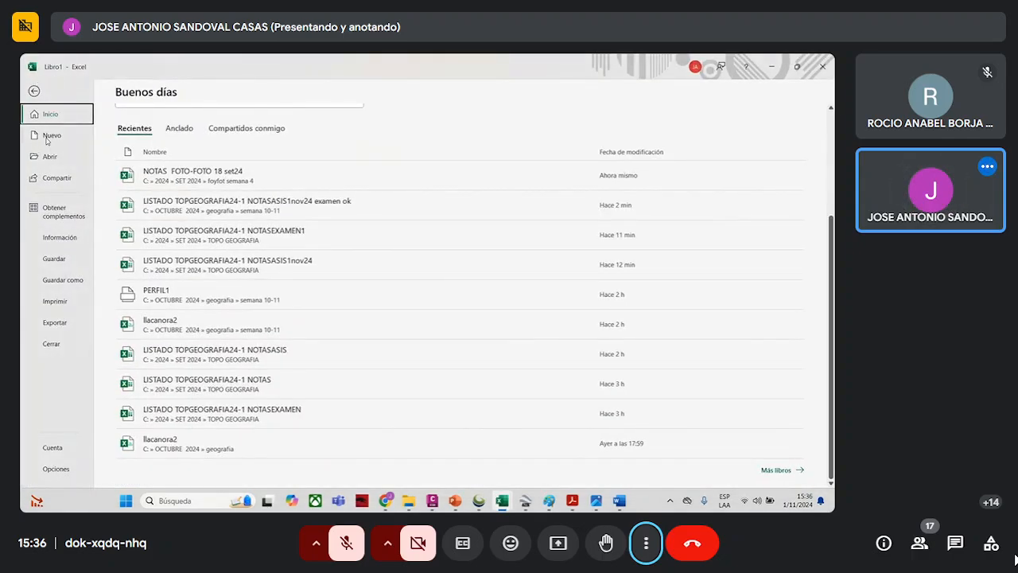
pyautogui.click(56, 136)
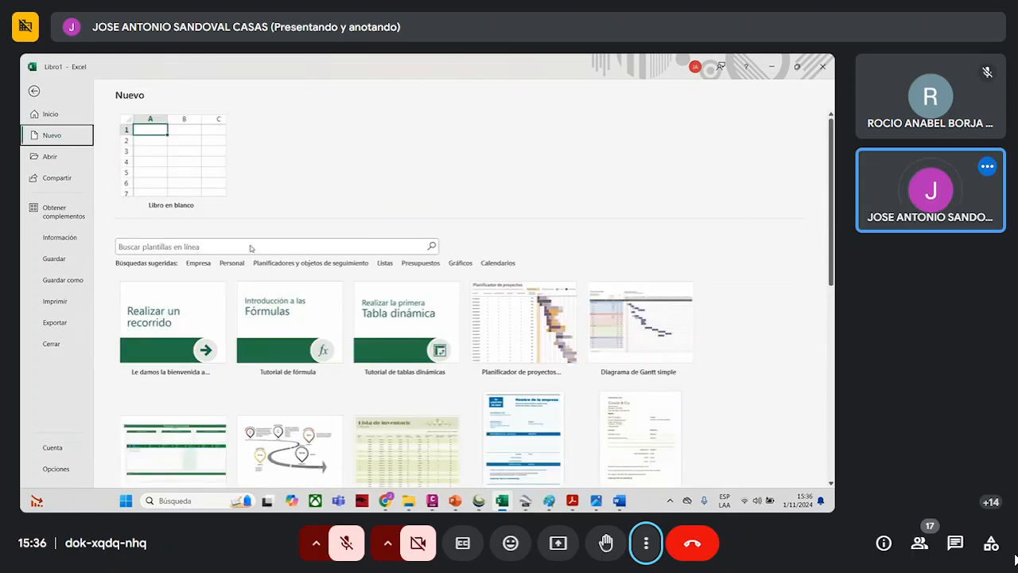
pyautogui.click(193, 195)
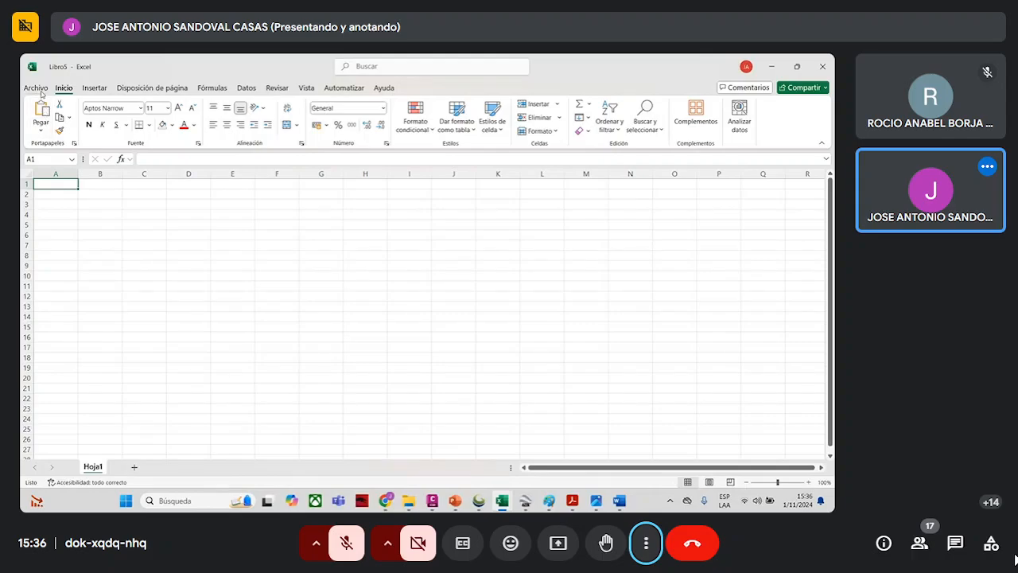
# - Open the exported profile file p1.xz from the OCTUBRE 2024 > SEMANA 11-12 FOTO folder on drive C
pyautogui.click(35, 88)
pyautogui.click(49, 157)
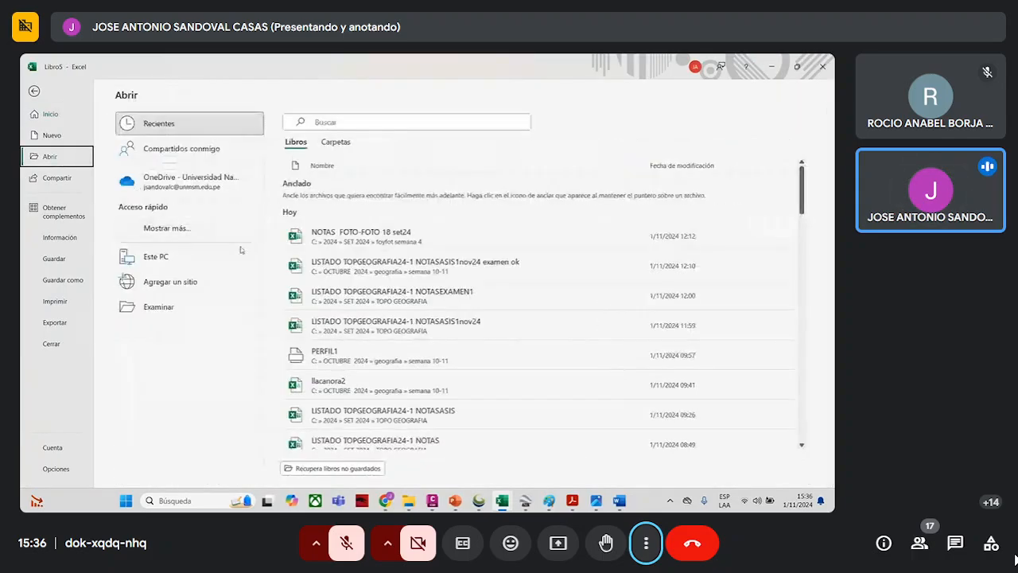
pyautogui.click(213, 315)
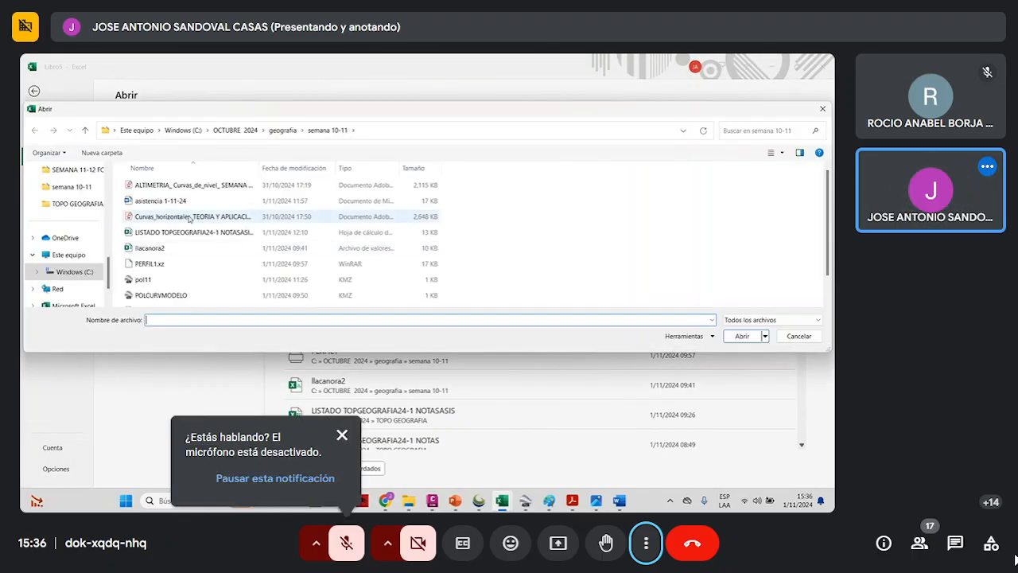
pyautogui.scroll(-1, 156, 264)
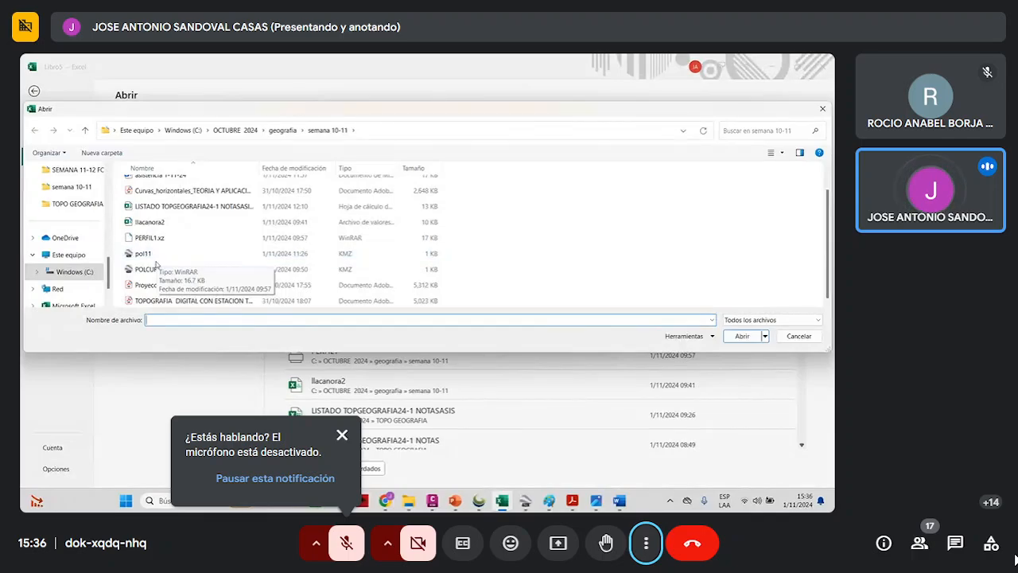
pyautogui.click(99, 272)
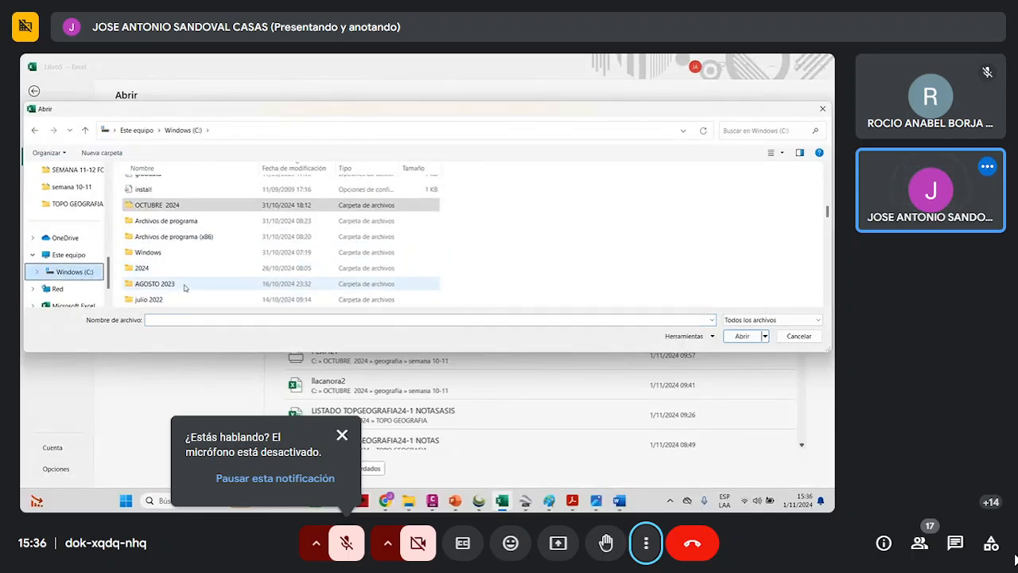
pyautogui.doubleClick(209, 208)
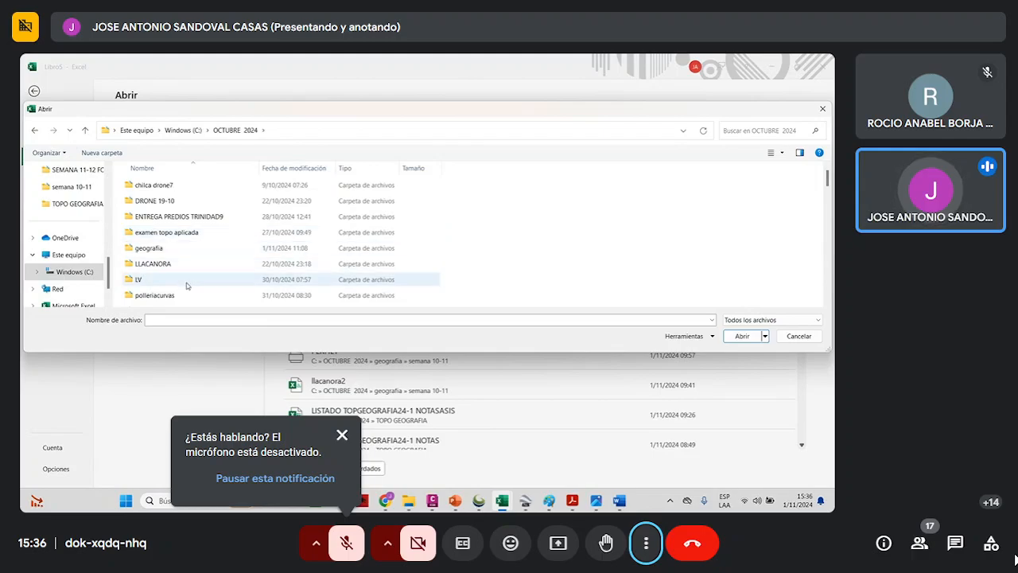
pyautogui.scroll(-1, 187, 285)
pyautogui.scroll(-2, 187, 286)
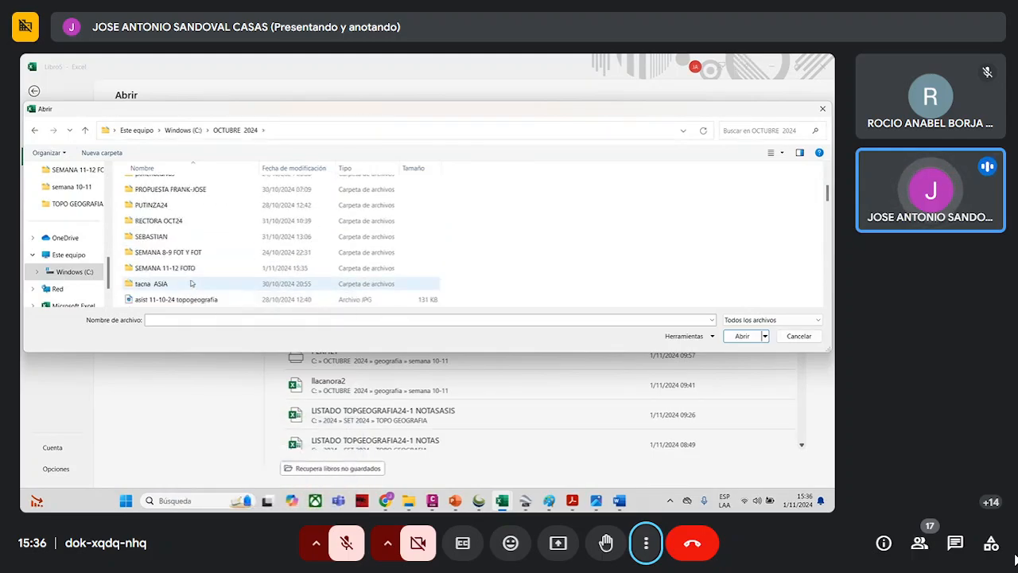
pyautogui.doubleClick(199, 267)
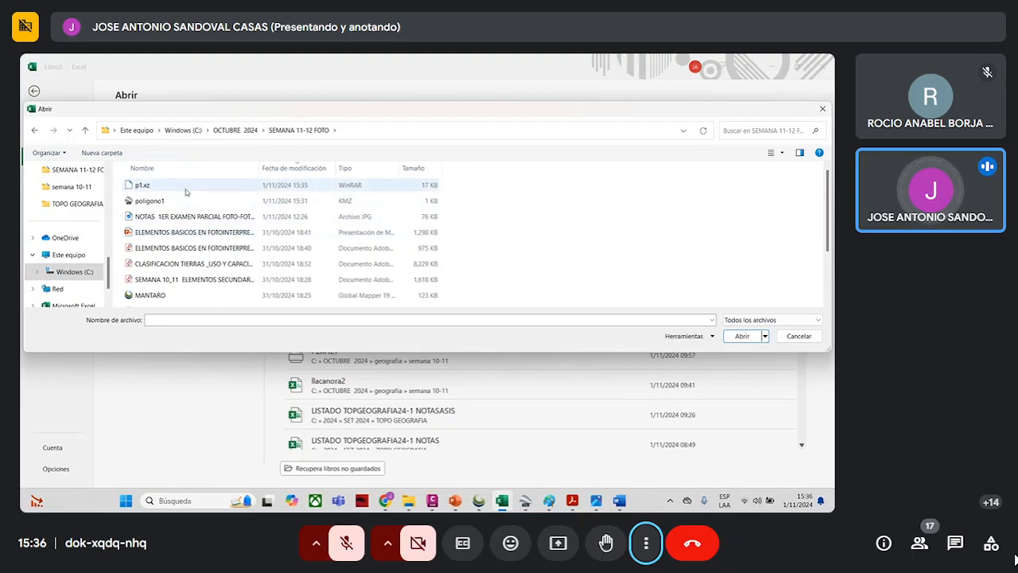
pyautogui.click(223, 187)
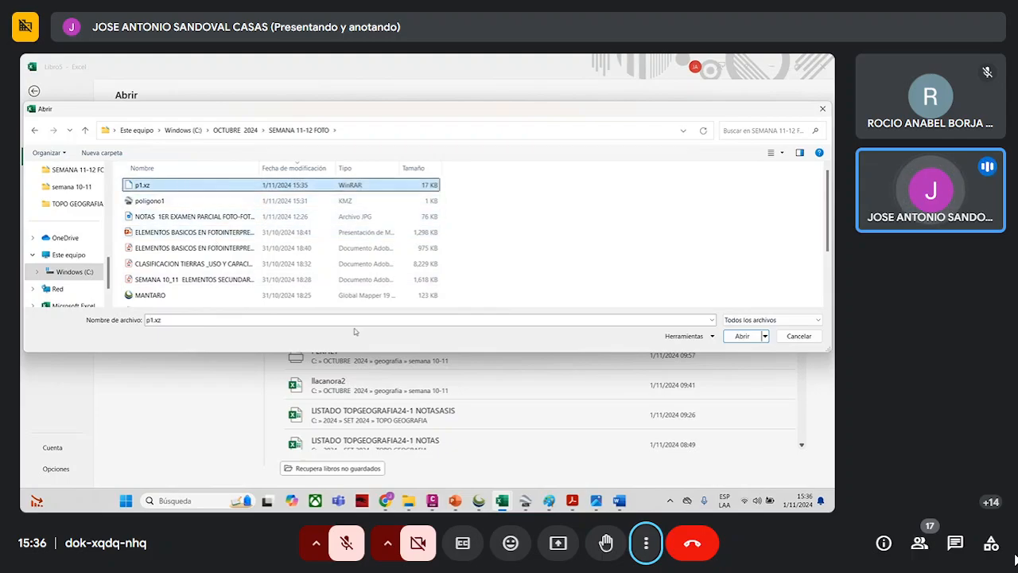
pyautogui.click(742, 336)
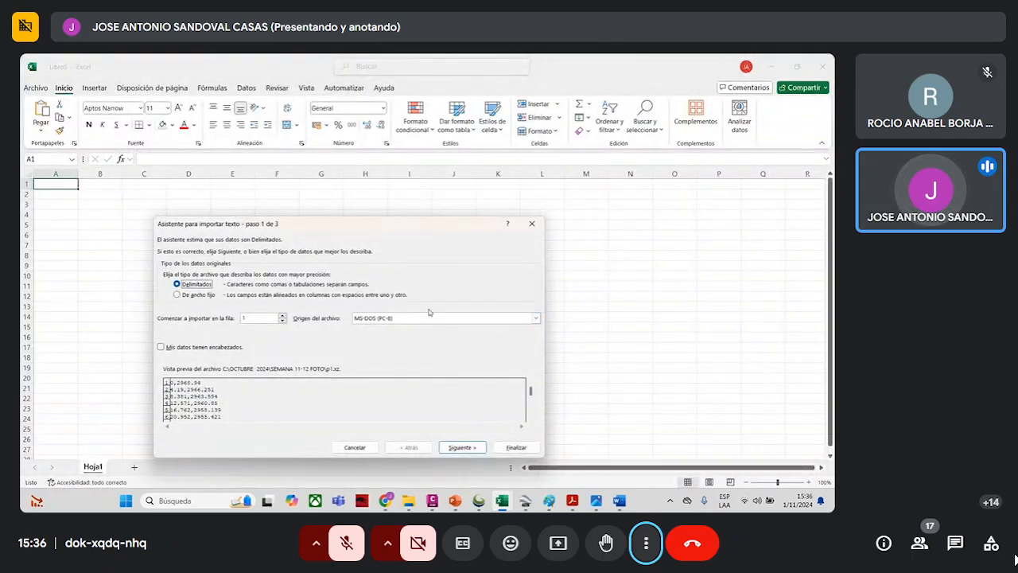
# - Import the profile text as delimited data with the tab separator and General column format
pyautogui.click(466, 448)
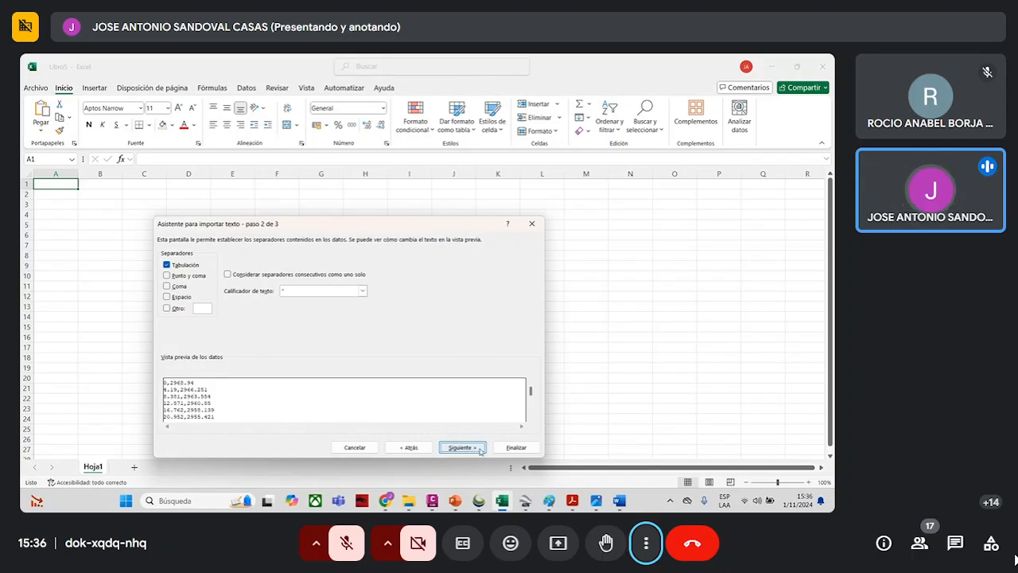
pyautogui.click(479, 448)
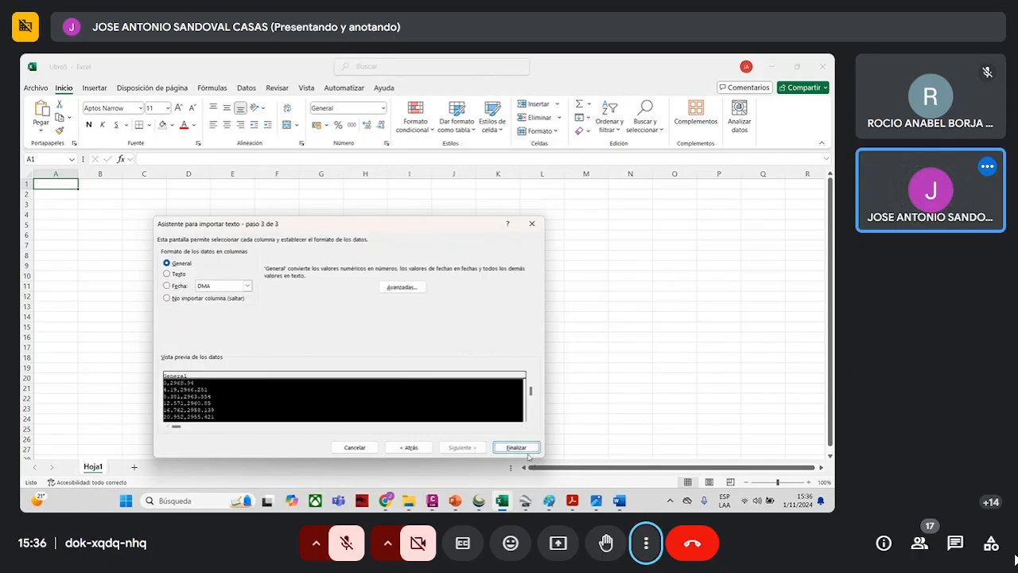
pyautogui.click(513, 447)
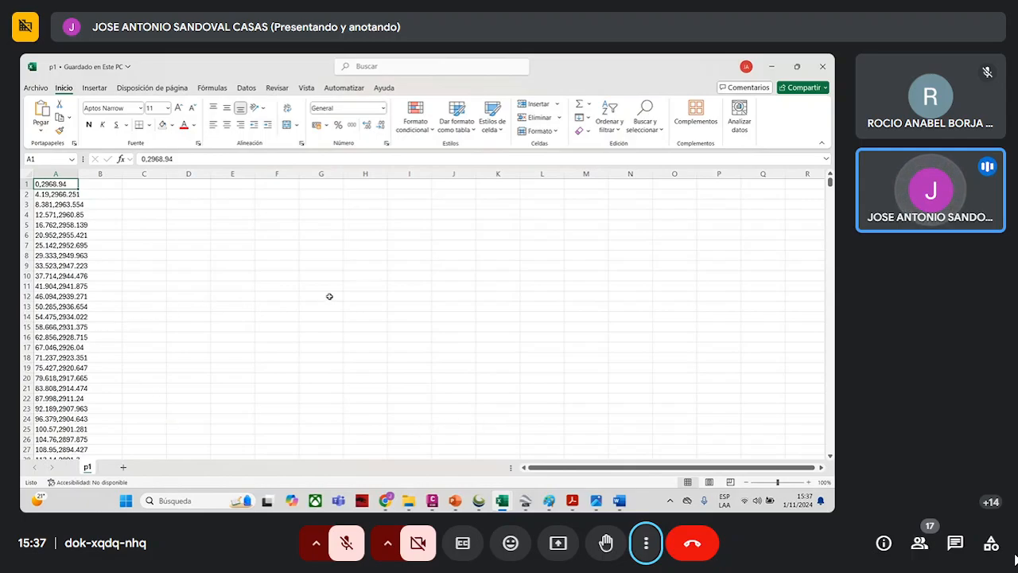
# - Copy the distance and elevation data in A1:B1024
pyautogui.hotkey('shift', 'Right')
pyautogui.hotkey('shift', 'Down')
pyautogui.hotkey('shift', 'Down')
pyautogui.hotkey('shift', 'Down')
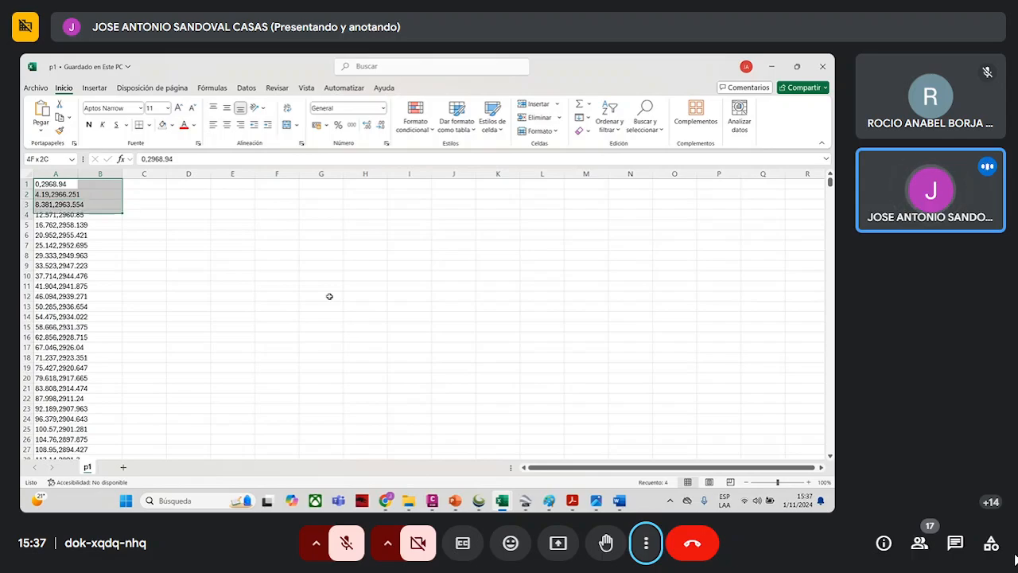
pyautogui.hotkey('shift', 'Down')
pyautogui.hotkey('shift', 'Down')
pyautogui.hotkey('shift', 'Down')
pyautogui.hotkey('shift', 'Down')
pyautogui.hotkey('shift', 'Down')
pyautogui.hotkey('shift', 'Down')
pyautogui.hotkey('shift', 'Down')
pyautogui.hotkey('shift', 'Down')
pyautogui.hotkey('shift', 'Down')
pyautogui.hotkey('shift', 'Down')
pyautogui.hotkey('shift', 'Down')
pyautogui.hotkey('shift', 'Down')
pyautogui.hotkey('shift', 'Down')
pyautogui.hotkey('shift', 'Down')
pyautogui.hotkey('shift', 'Down')
pyautogui.hotkey('shift', 'Down')
pyautogui.hotkey('shift', 'Down')
pyautogui.hotkey('shift', 'Down')
pyautogui.hotkey('shift', 'Down')
pyautogui.hotkey('shift', 'Down')
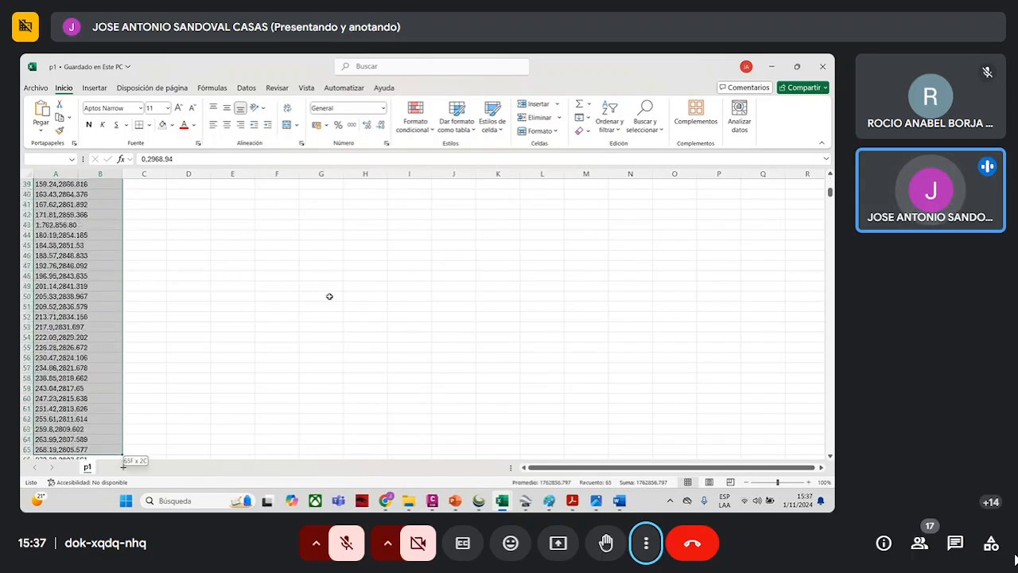
pyautogui.hotkey('shift', 'Down')
pyautogui.hotkey('shift', 'Down')
pyautogui.hotkey('shift', 'Down')
pyautogui.hotkey('shift', 'Down')
pyautogui.hotkey('shift', 'Down')
pyautogui.hotkey('shift', 'Down')
pyautogui.hotkey('shift', 'Down')
pyautogui.hotkey('shift', 'Down')
pyautogui.hotkey('shift', 'Down')
pyautogui.hotkey('shift', 'Down')
pyautogui.hotkey('shift', 'Down')
pyautogui.hotkey('shift', 'Down')
pyautogui.hotkey('shift', 'Down')
pyautogui.hotkey('shift', 'Down')
pyautogui.hotkey('shift', 'Down')
pyautogui.hotkey('shift', 'Down')
pyautogui.hotkey('shift', 'Down')
pyautogui.hotkey('shift', 'Down')
pyautogui.hotkey('shift', 'Down')
pyautogui.hotkey('shift', 'Down')
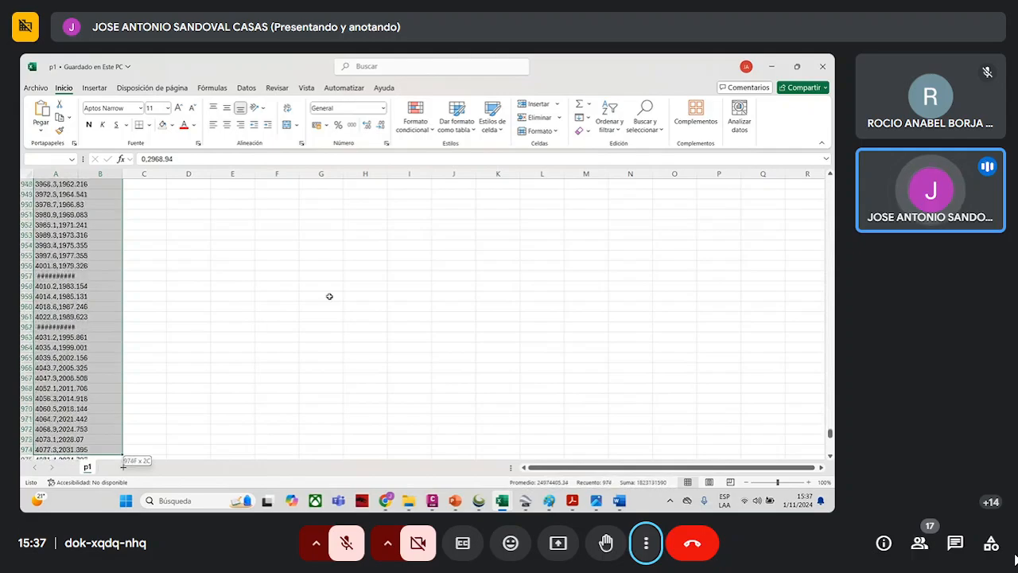
pyautogui.hotkey('shift', 'Down')
pyautogui.hotkey('shift', 'Down')
pyautogui.hotkey('shift', 'Down')
pyautogui.hotkey('shift', 'Down')
pyautogui.hotkey('shift', 'Down')
pyautogui.hotkey('shift', 'Down')
pyautogui.hotkey('shift', 'Down')
pyautogui.hotkey('shift', 'Down')
pyautogui.hotkey('shift', 'Down')
pyautogui.hotkey('shift', 'Down')
pyautogui.hotkey('shift', 'Down')
pyautogui.hotkey('shift', 'Down')
pyautogui.hotkey('shift', 'Down')
pyautogui.hotkey('shift', 'Down')
pyautogui.hotkey('shift', 'Down')
pyautogui.hotkey('shift', 'Down')
pyautogui.hotkey('shift', 'Down')
pyautogui.hotkey('shift', 'Down')
pyautogui.hotkey('shift', 'Down')
pyautogui.hotkey('shift', 'Down')
pyautogui.hotkey('shift', 'Down')
pyautogui.hotkey('shift', 'Down')
pyautogui.hotkey('shift', 'Down')
pyautogui.hotkey('shift', 'Down')
pyautogui.hotkey('shift', 'Down')
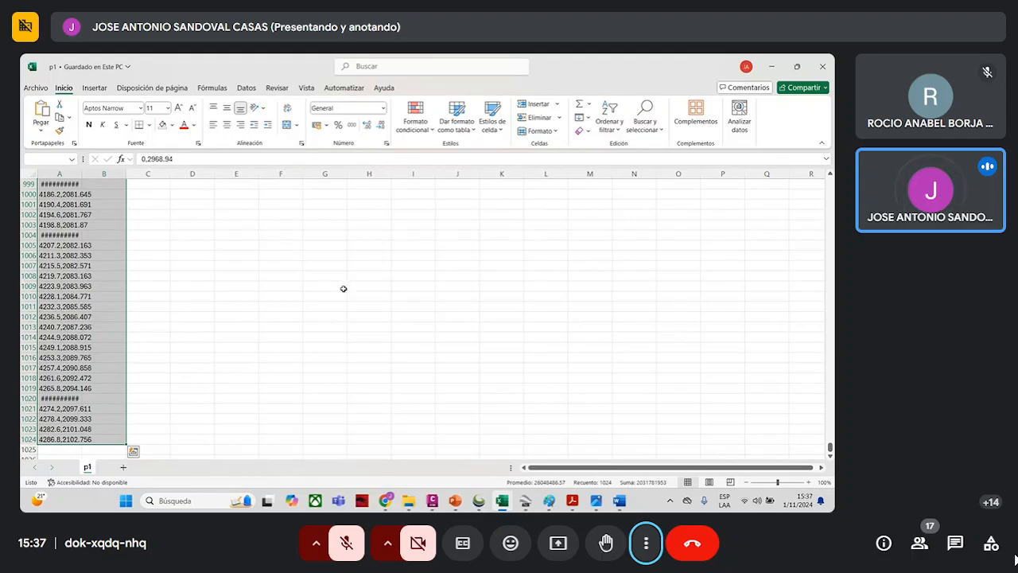
pyautogui.rightClick(70, 321)
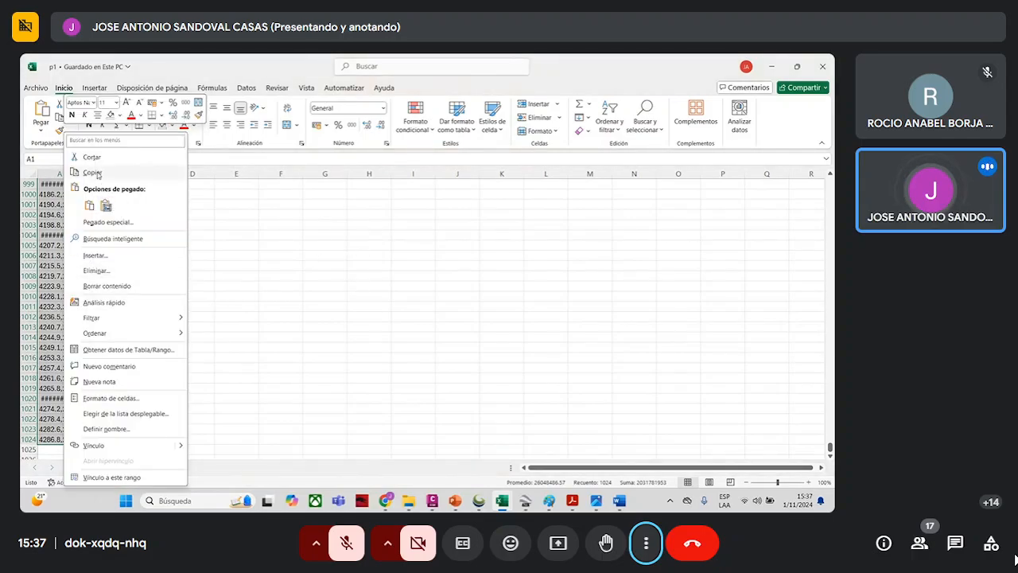
pyautogui.click(143, 172)
pyautogui.press('Right')
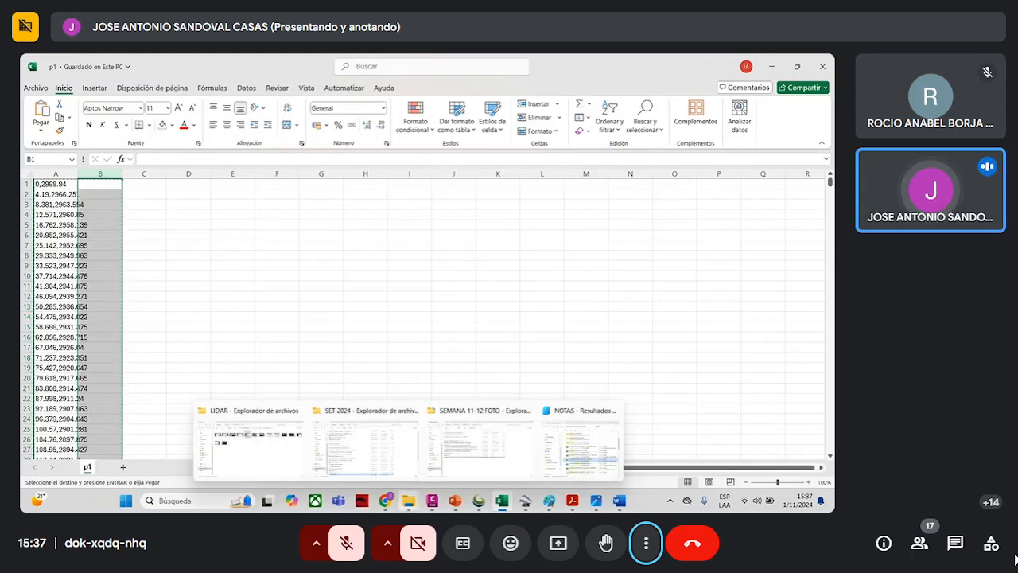
# - Switch to Civil 3D and create a new drawing using the 4 lotes enero 2024 file as the template
pyautogui.moveTo(454, 500)
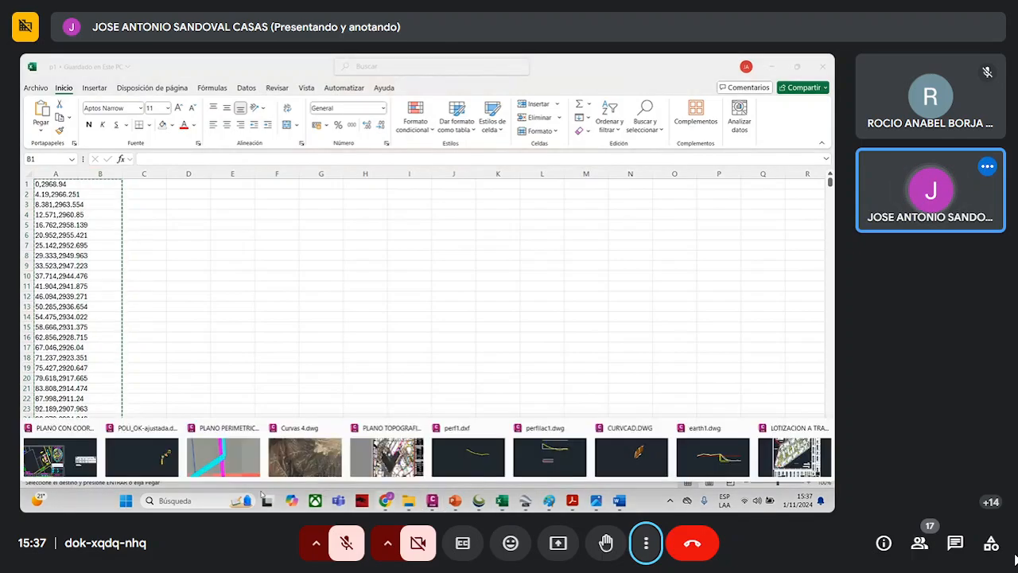
pyautogui.click(305, 456)
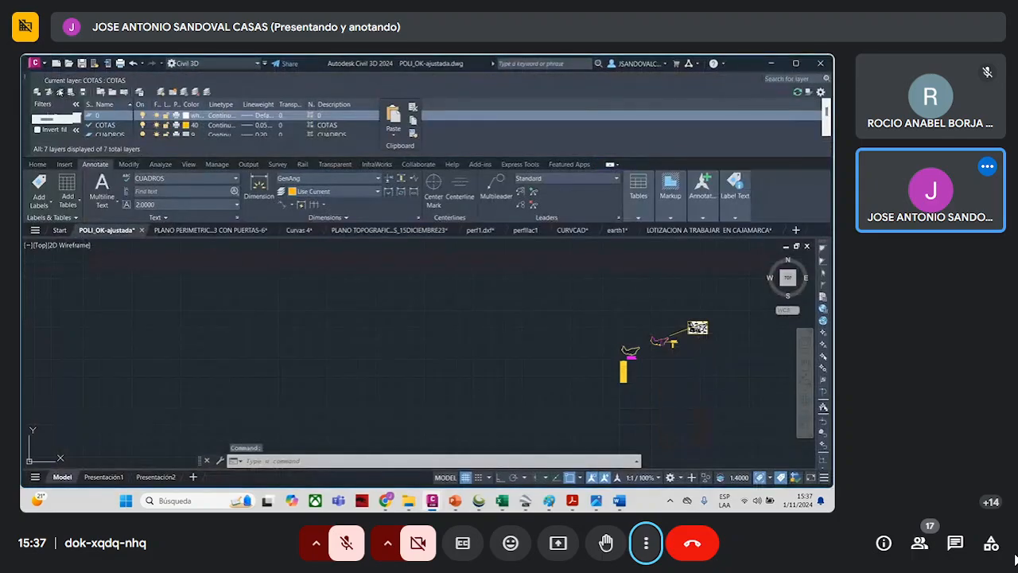
pyautogui.click(35, 63)
pyautogui.click(59, 118)
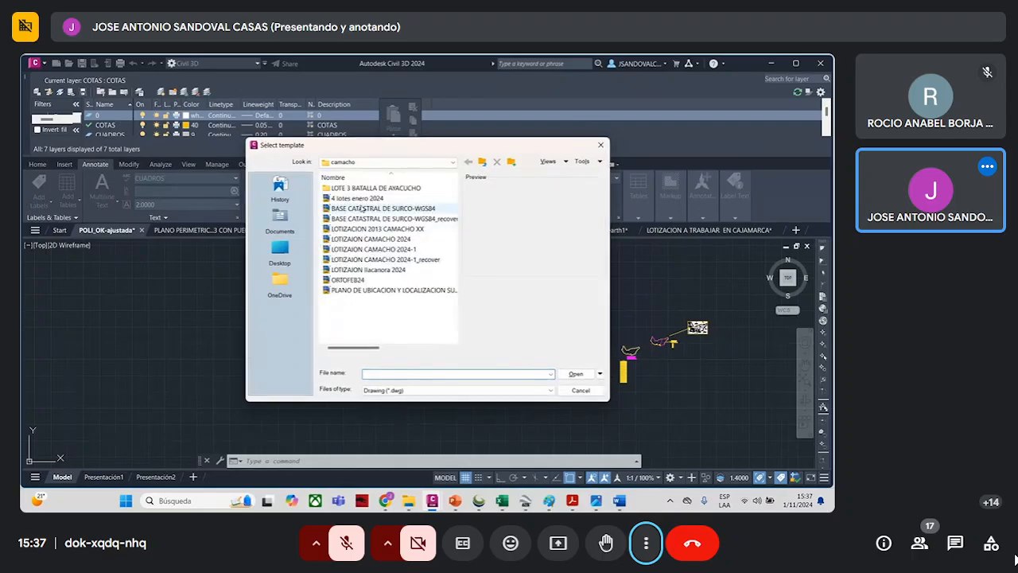
pyautogui.click(357, 197)
pyautogui.click(574, 374)
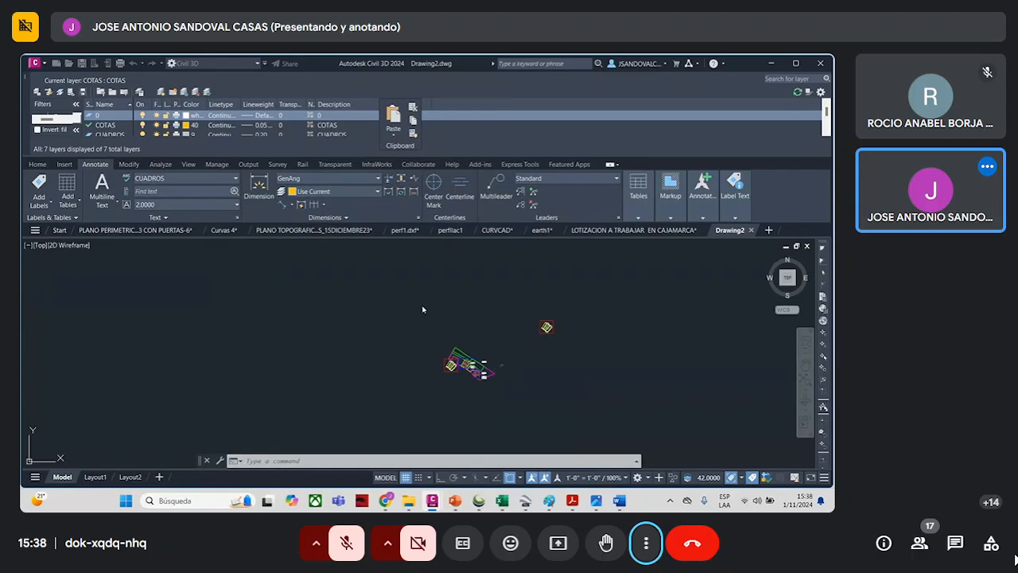
# - Delete all the template objects from the new drawing's model space
pyautogui.click(416, 297)
pyautogui.click(588, 412)
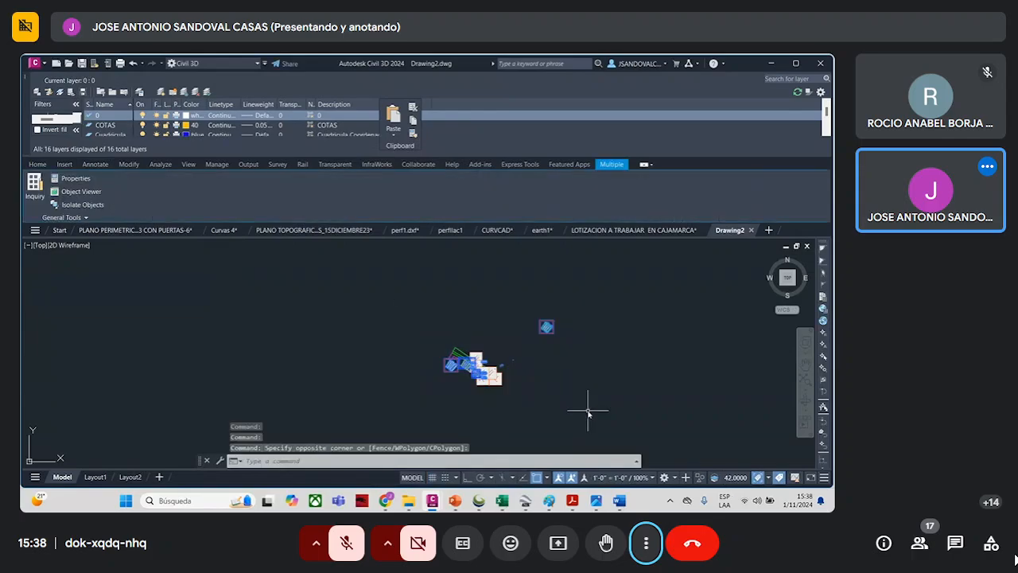
pyautogui.press('Delete')
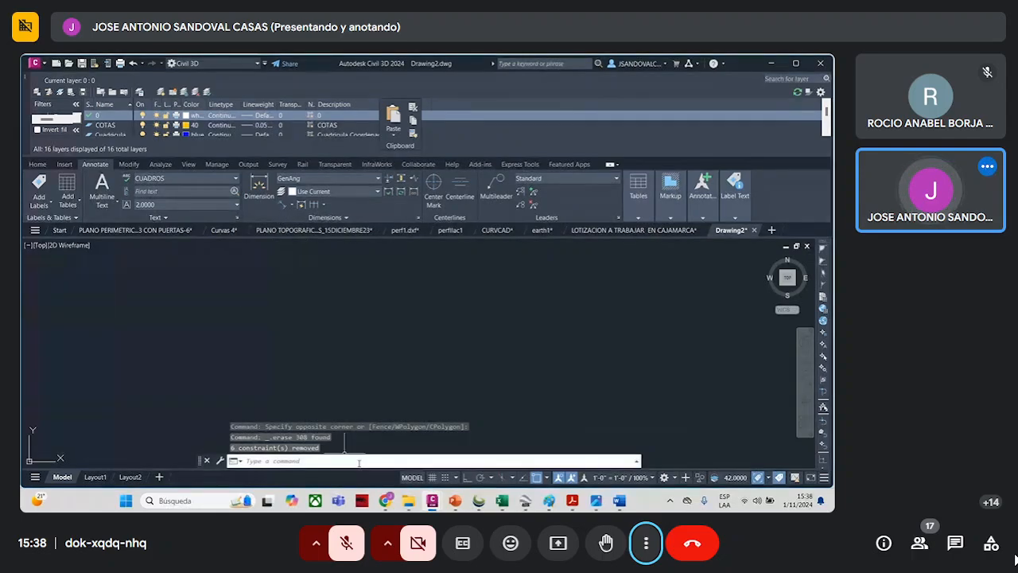
# - Draw a polyline through the copied distance and elevation coordinates to plot the terrain profile
pyautogui.click(38, 164)
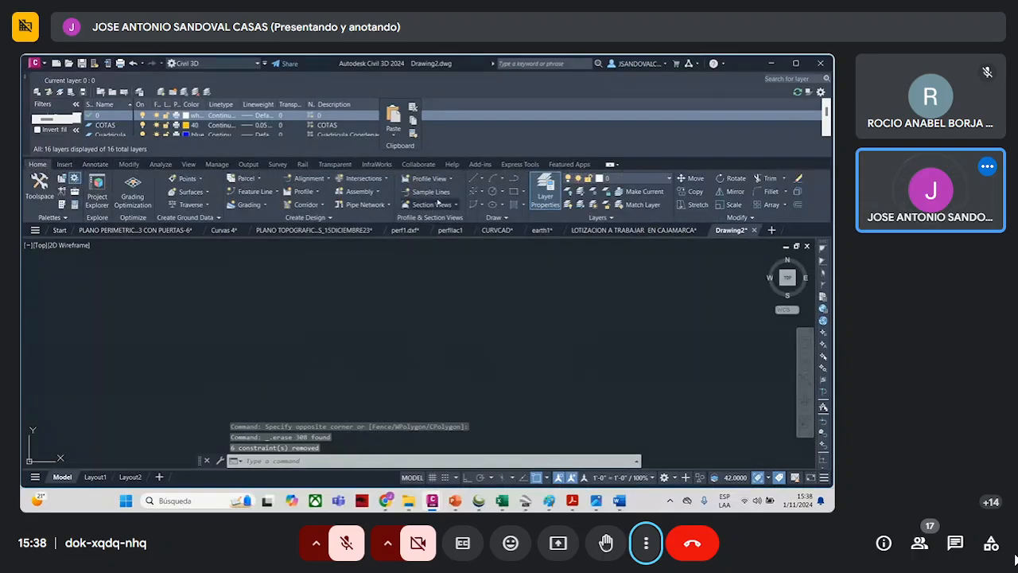
pyautogui.click(494, 178)
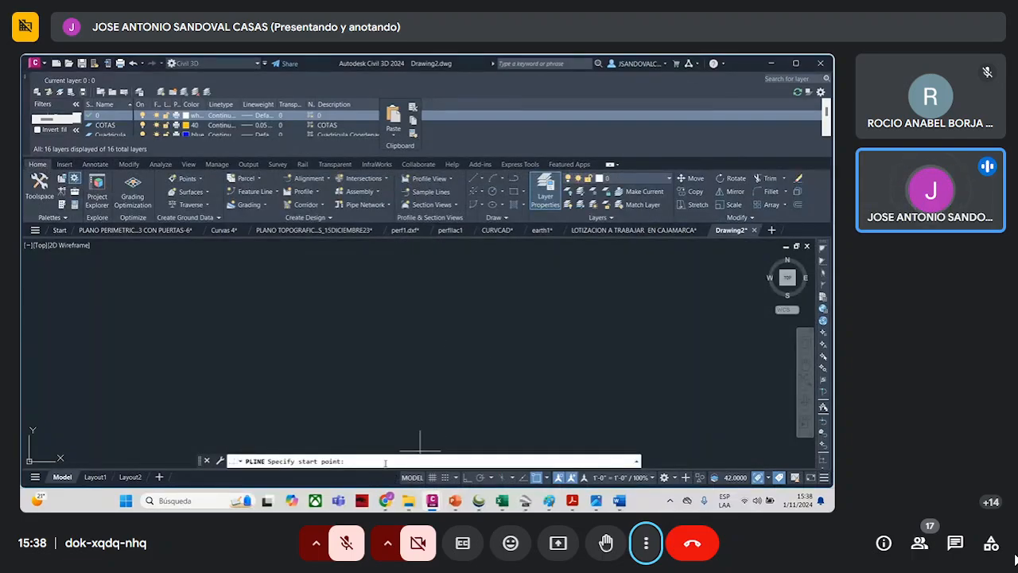
pyautogui.rightClick(409, 461)
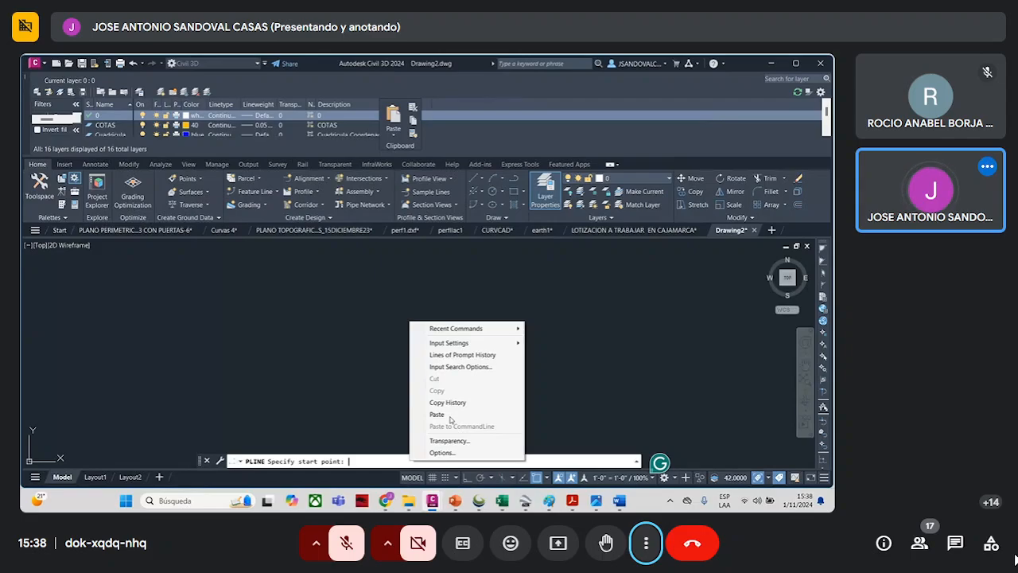
pyautogui.click(437, 414)
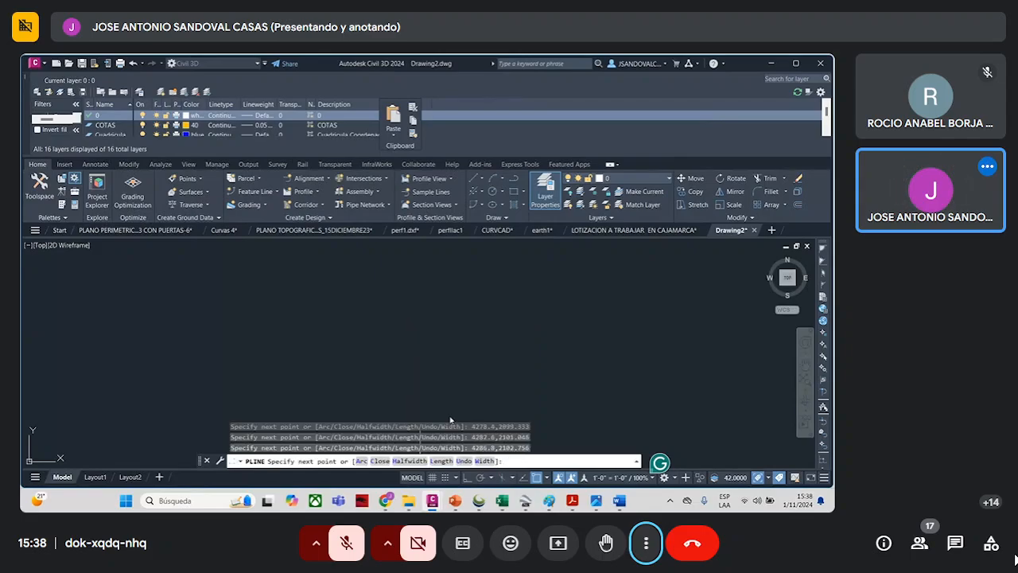
pyautogui.scroll(-2, 502, 352)
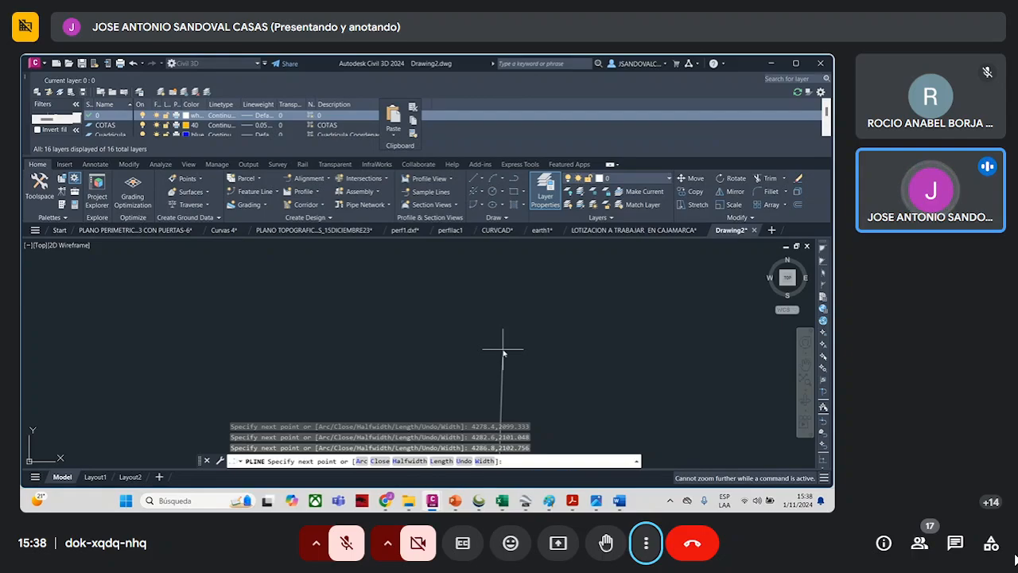
pyautogui.click(549, 320)
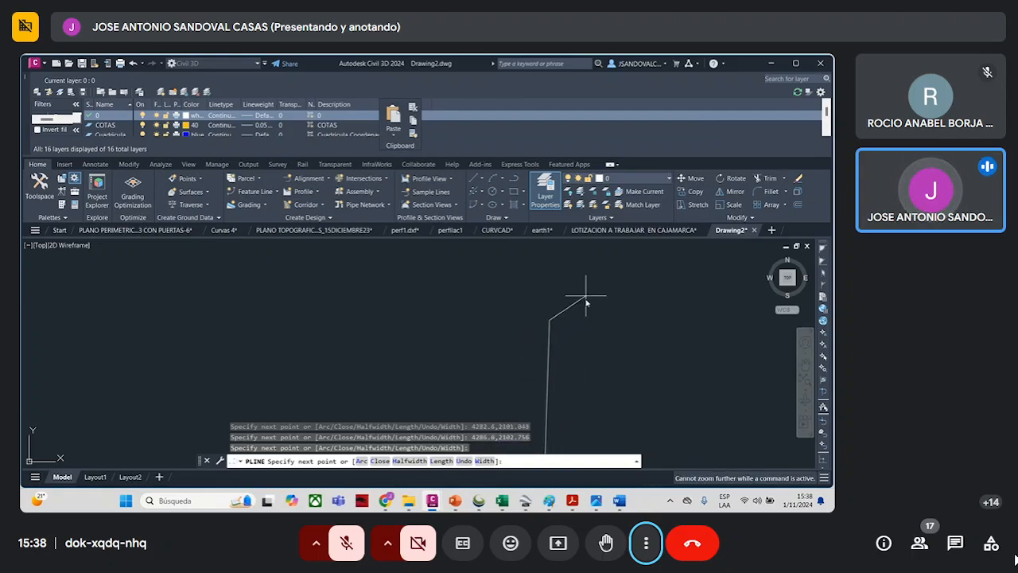
pyautogui.press('Escape')
# - Stretch the stray last vertex of the profile polyline back down beside the end of the terrain line
pyautogui.scroll(-8, 590, 317)
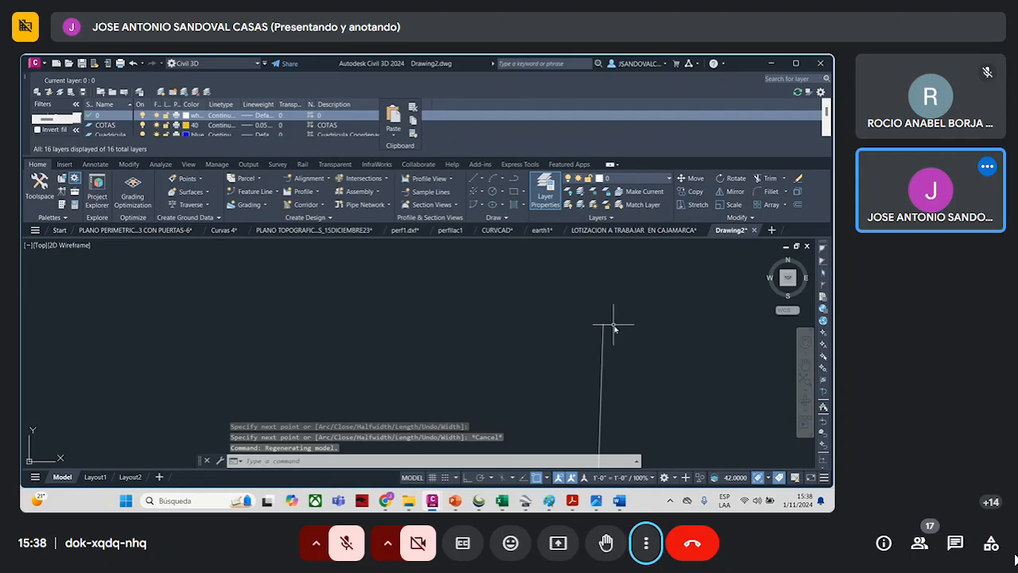
pyautogui.scroll(-3, 628, 340)
pyautogui.click(636, 361)
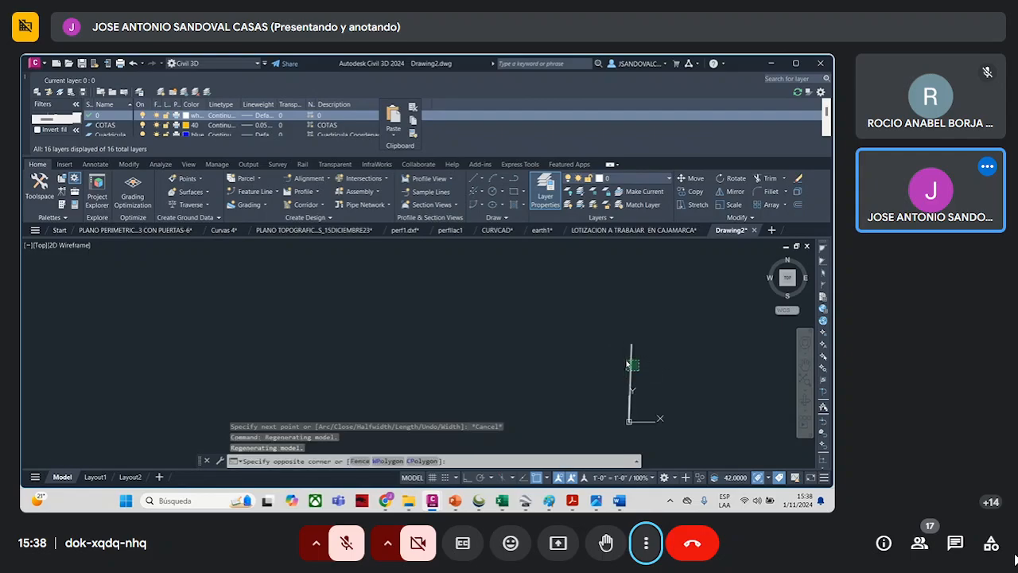
pyautogui.click(626, 364)
pyautogui.click(635, 341)
pyautogui.click(636, 345)
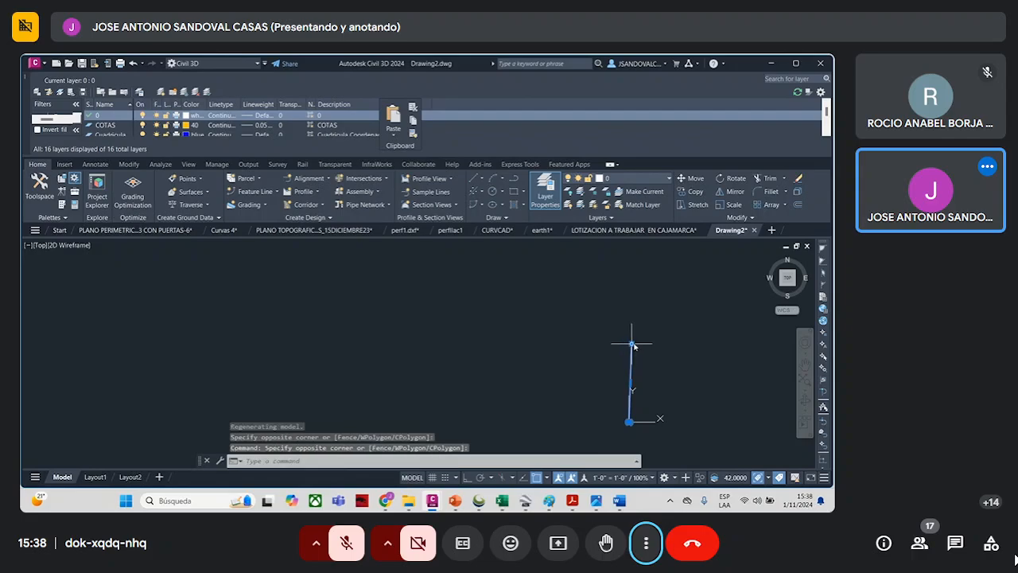
pyautogui.click(633, 345)
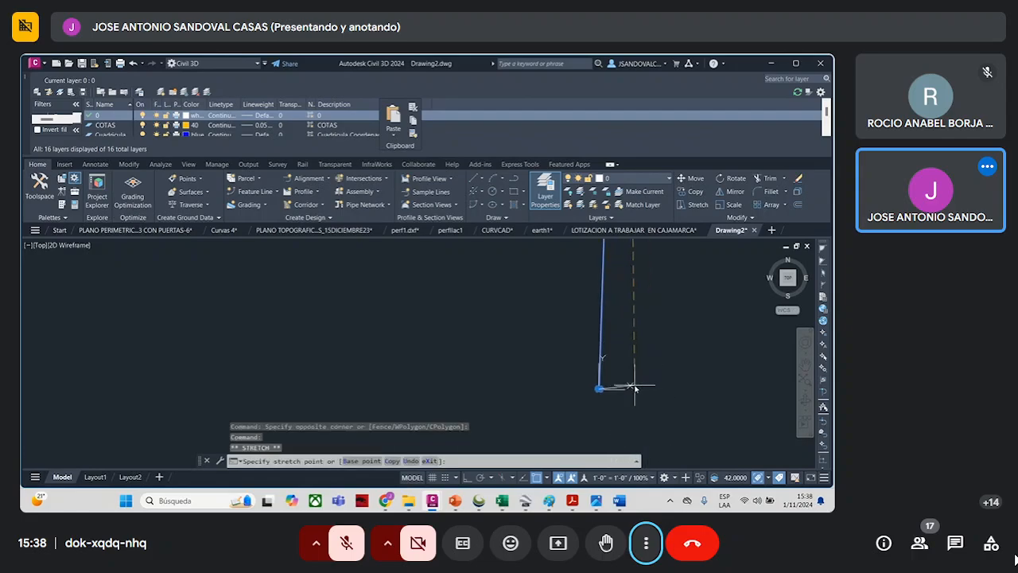
pyautogui.scroll(3, 635, 388)
pyautogui.scroll(3, 537, 418)
pyautogui.scroll(4, 587, 347)
pyautogui.scroll(3, 500, 315)
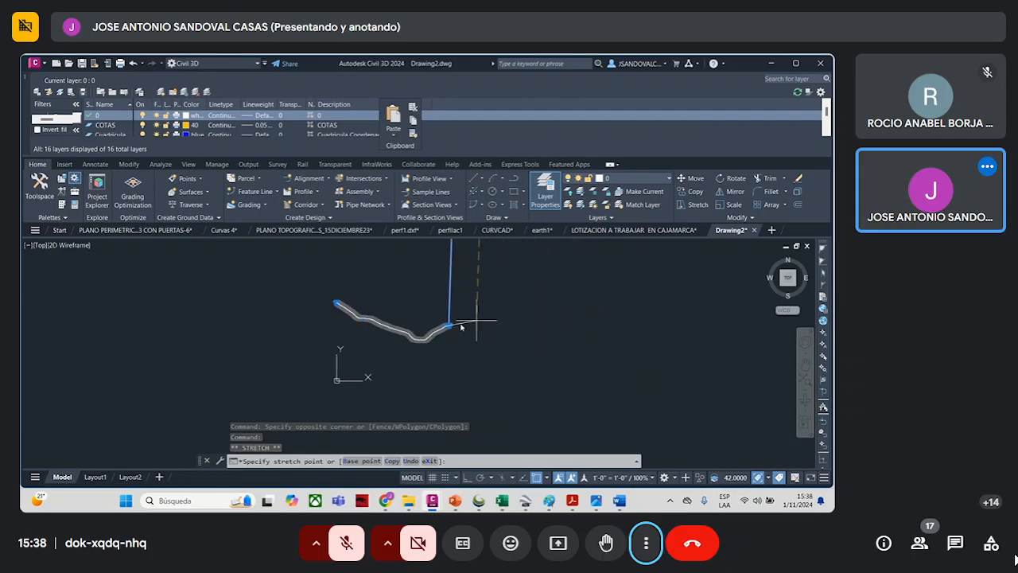
pyautogui.scroll(5, 461, 326)
pyautogui.click(476, 329)
pyautogui.scroll(-5, 539, 356)
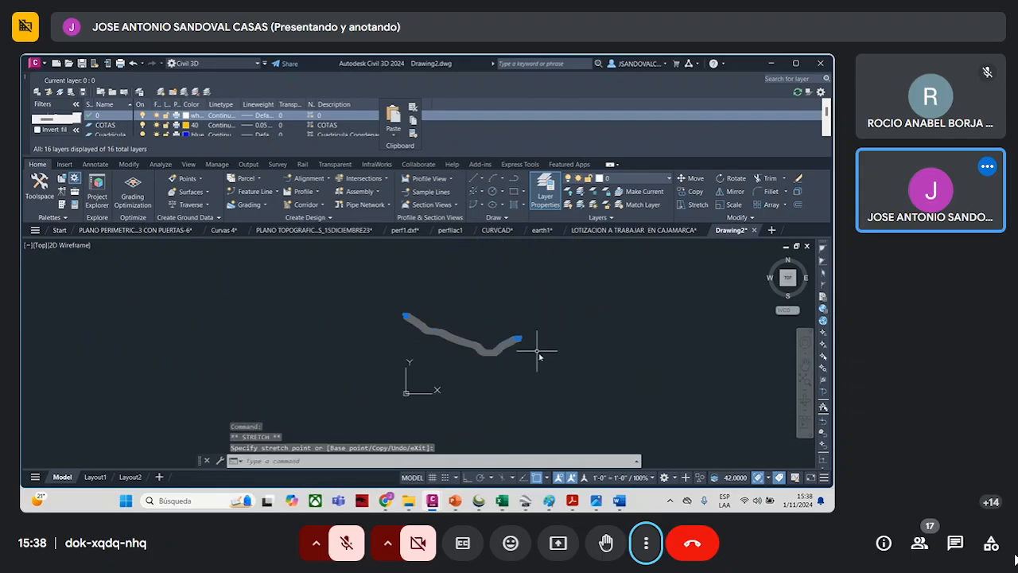
pyautogui.press('Escape')
# - Add a roughly horizontal aligned dimension about 2635 long from the profile's upper start point, with its line below that point
pyautogui.scroll(3, 467, 345)
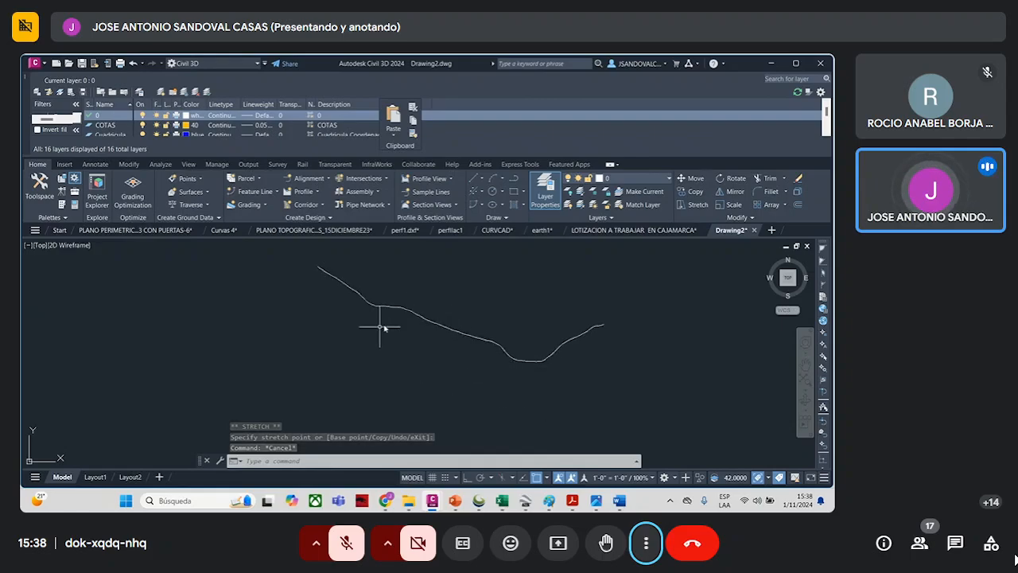
pyautogui.click(93, 164)
pyautogui.click(282, 205)
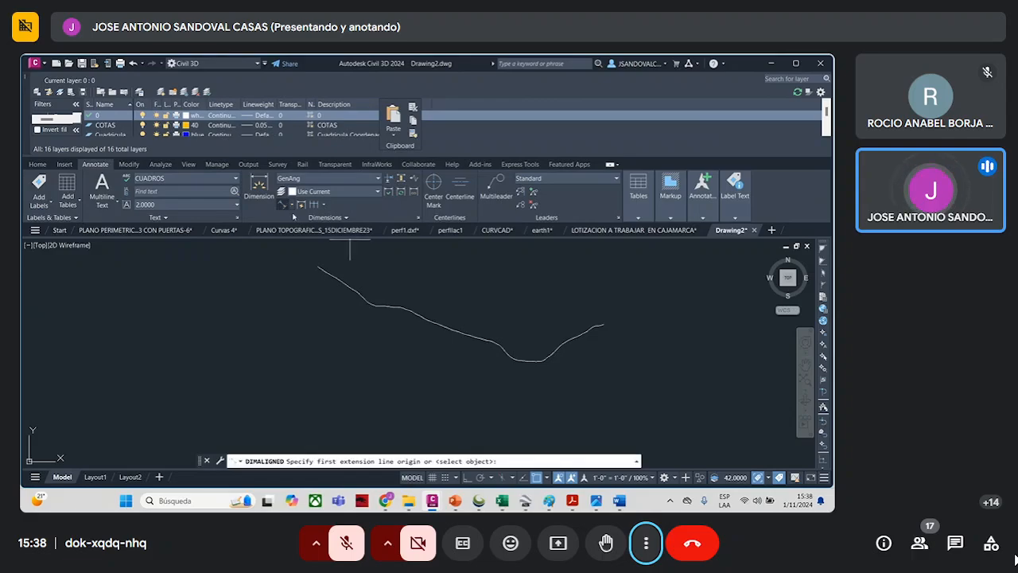
pyautogui.click(316, 268)
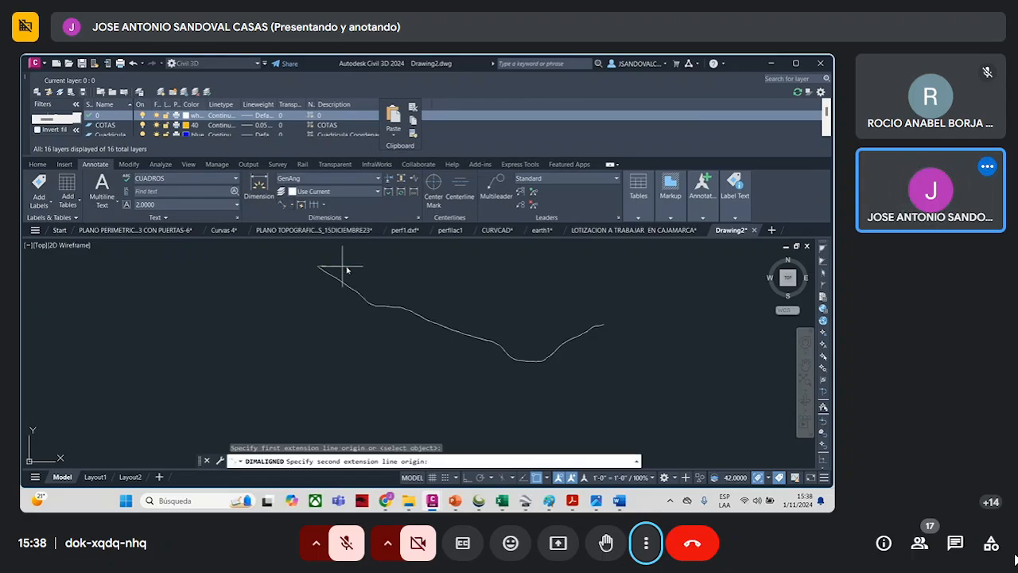
pyautogui.click(493, 263)
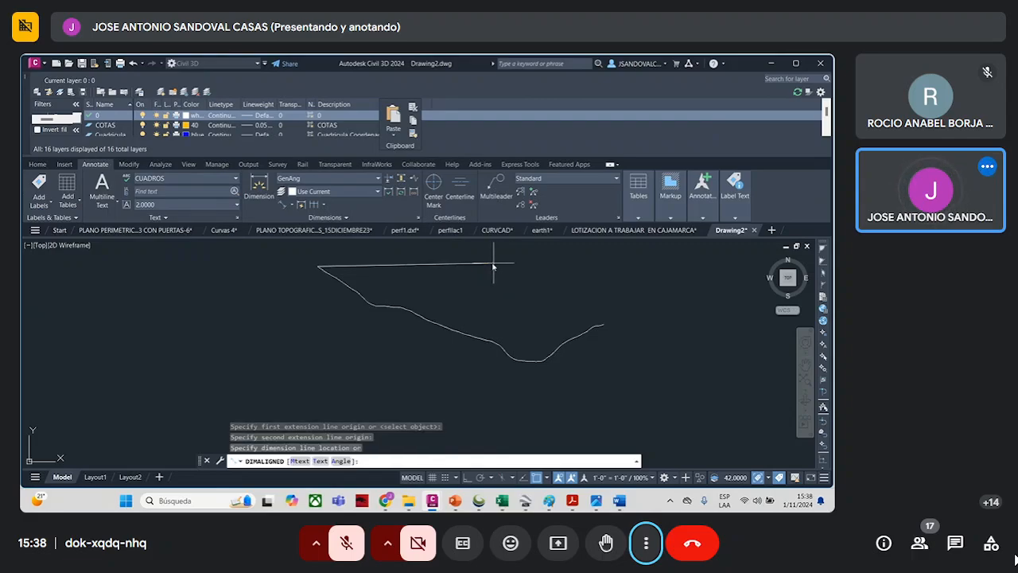
pyautogui.click(490, 314)
pyautogui.scroll(8, 387, 266)
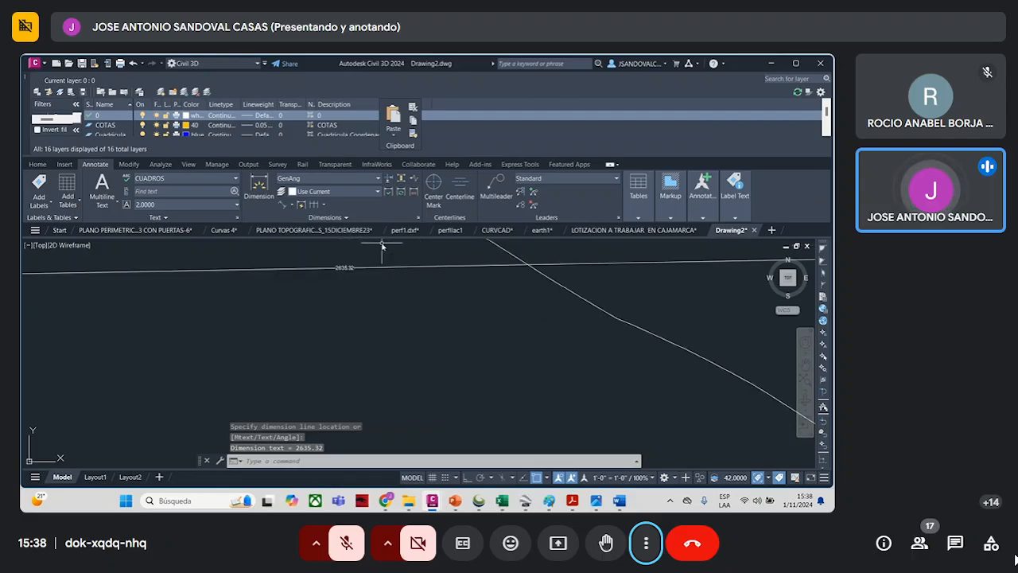
pyautogui.scroll(-6, 373, 274)
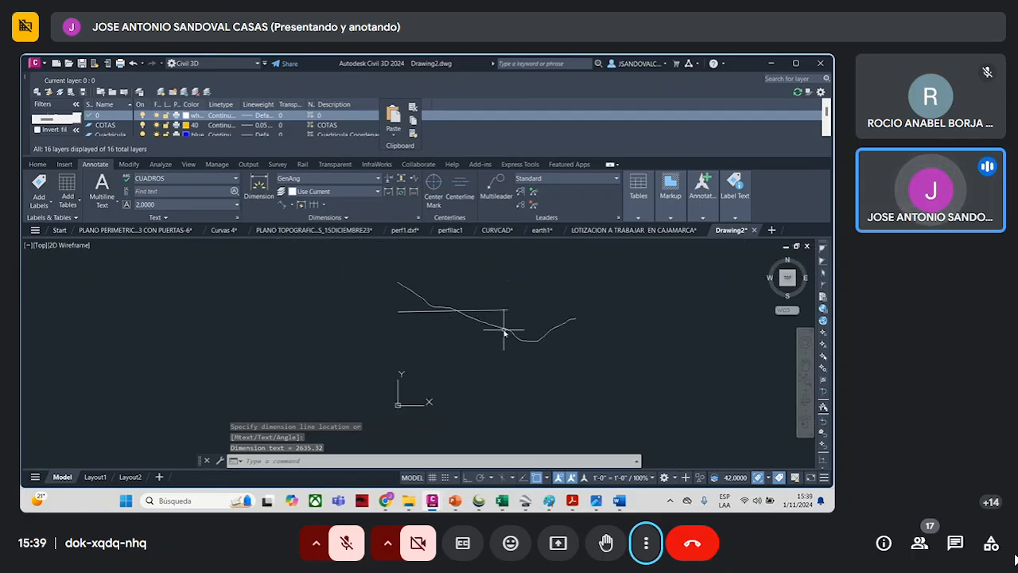
pyautogui.press('Escape')
# - Move the horizontal dimension's line up to the profile's start point
pyautogui.click(503, 314)
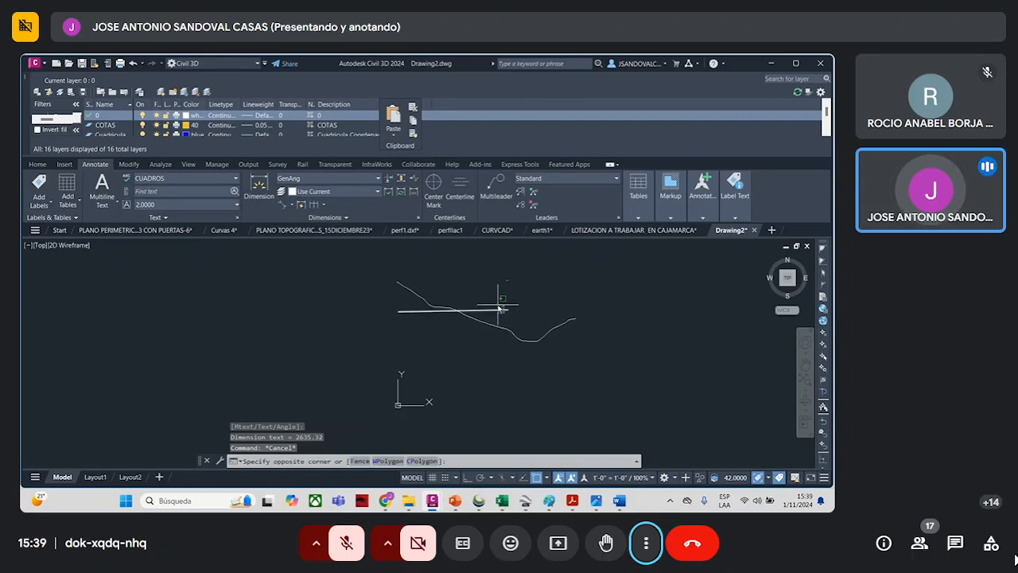
pyautogui.click(399, 311)
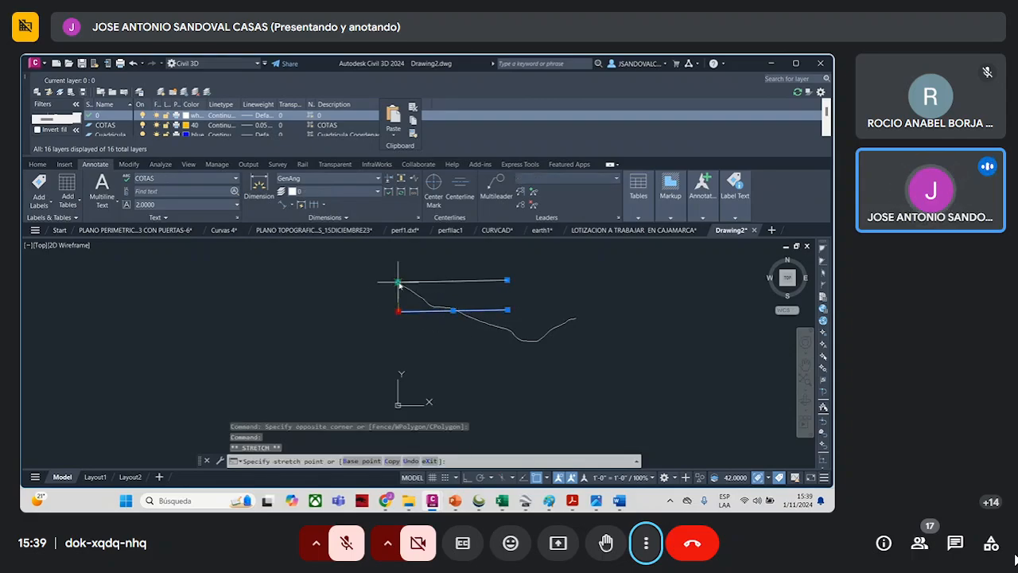
pyautogui.click(398, 282)
pyautogui.press('Escape')
# - Add a near-vertical aligned dimension about 1671 long down from the profile's start point, offset toward the profile
pyautogui.click(282, 204)
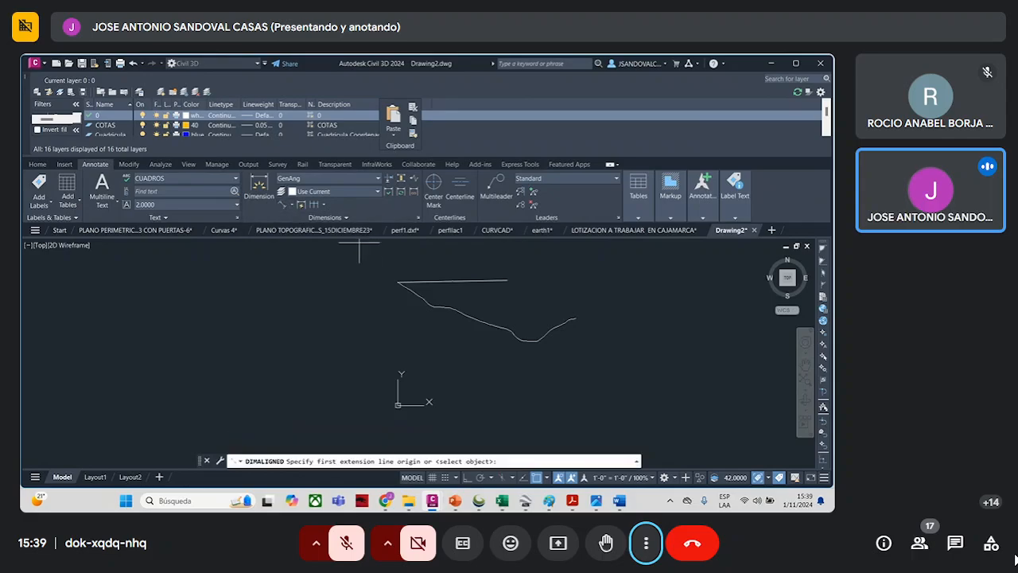
pyautogui.click(396, 281)
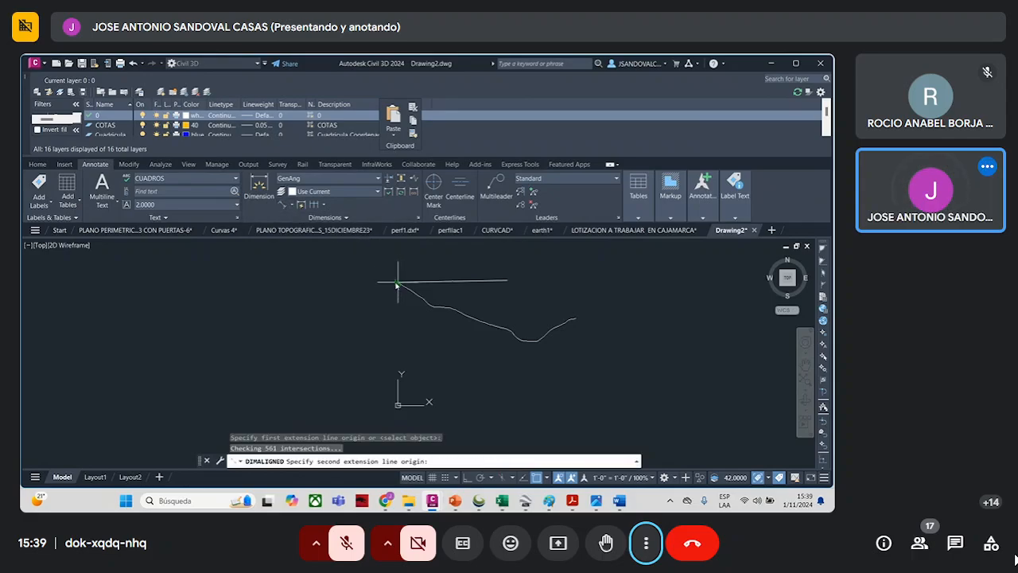
pyautogui.click(403, 355)
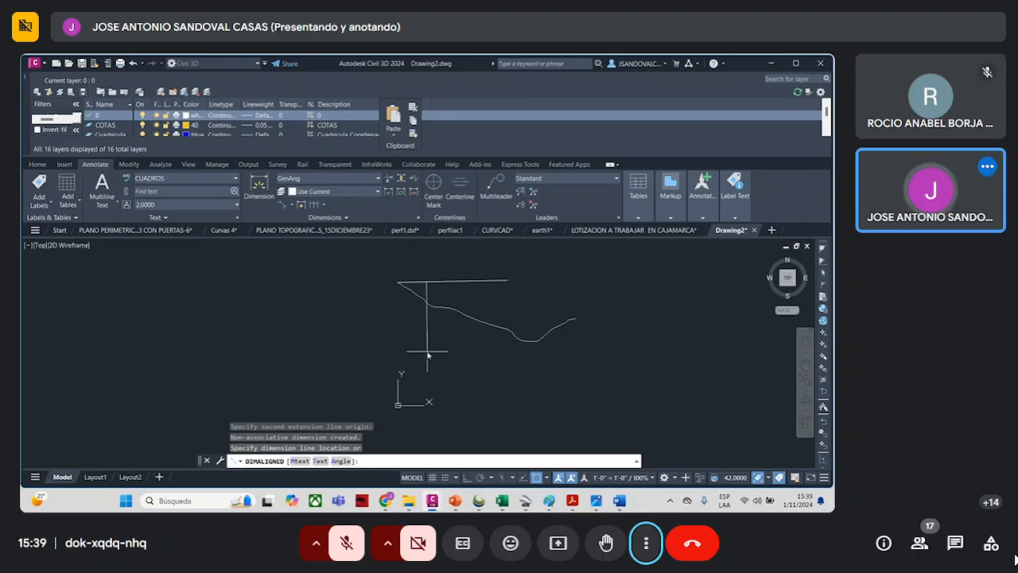
pyautogui.scroll(3, 432, 338)
pyautogui.scroll(5, 430, 276)
pyautogui.click(431, 275)
pyautogui.scroll(8, 400, 309)
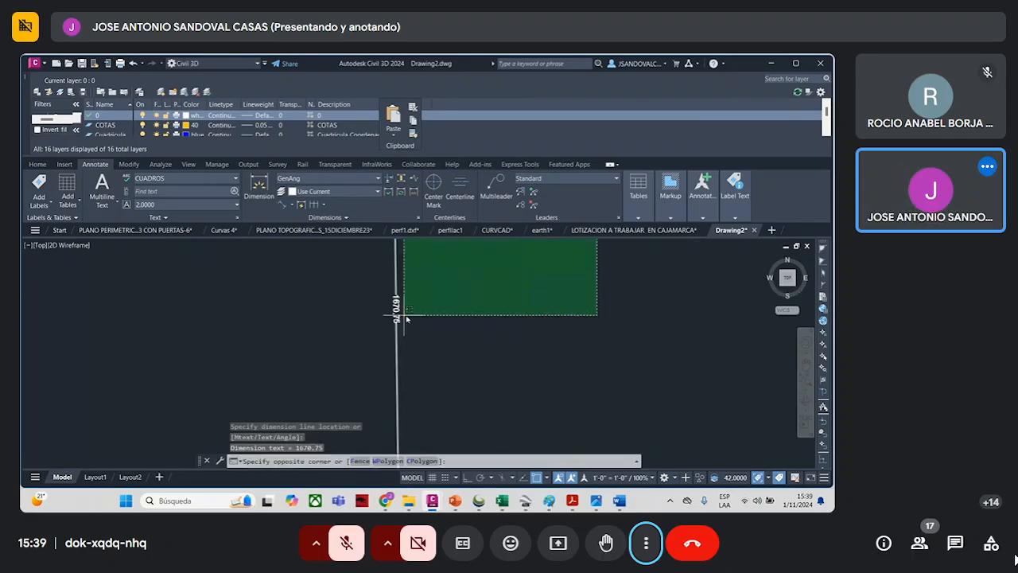
pyautogui.press('Escape')
pyautogui.press('Escape')
pyautogui.scroll(-5, 467, 332)
pyautogui.scroll(-5, 474, 337)
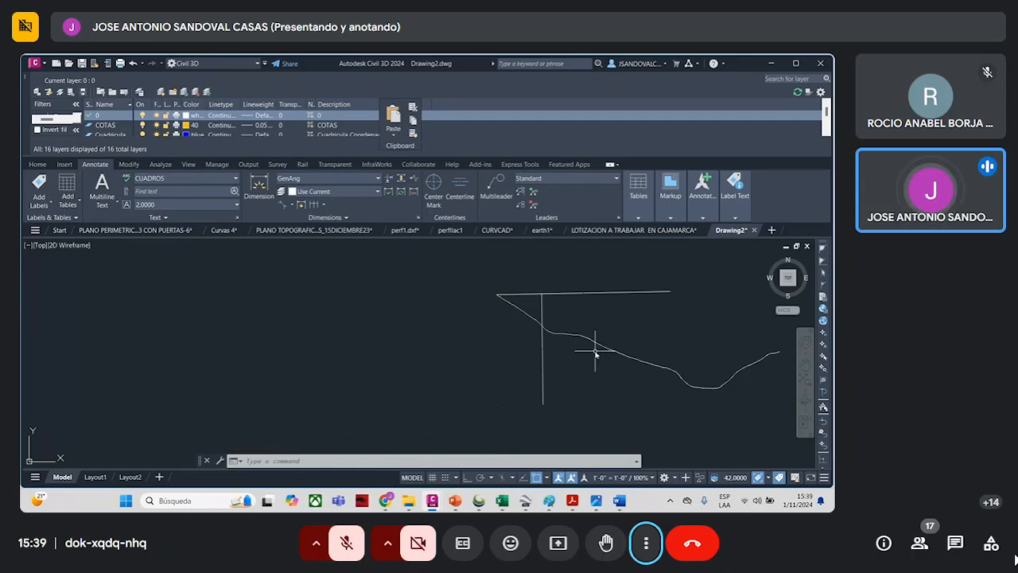
# - Delete the horizontal and vertical dimensions from the profile
pyautogui.click(609, 306)
pyautogui.click(528, 284)
pyautogui.press('Delete')
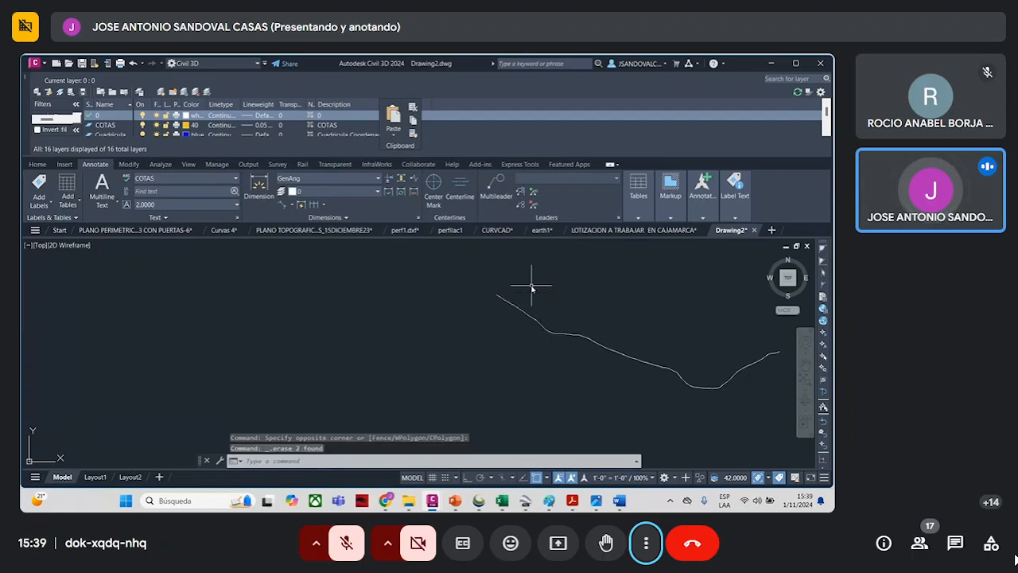
# - Draw a polyline arrow with a triangular head pointing down at the flat terrace on the profile's upper slope
pyautogui.scroll(-4, 571, 318)
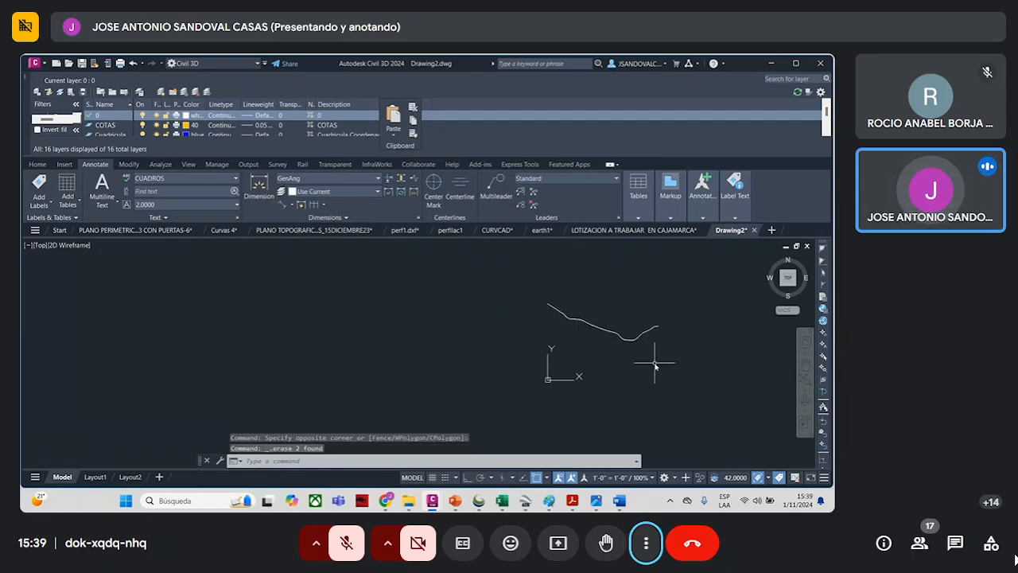
pyautogui.scroll(4, 574, 292)
pyautogui.scroll(2, 557, 342)
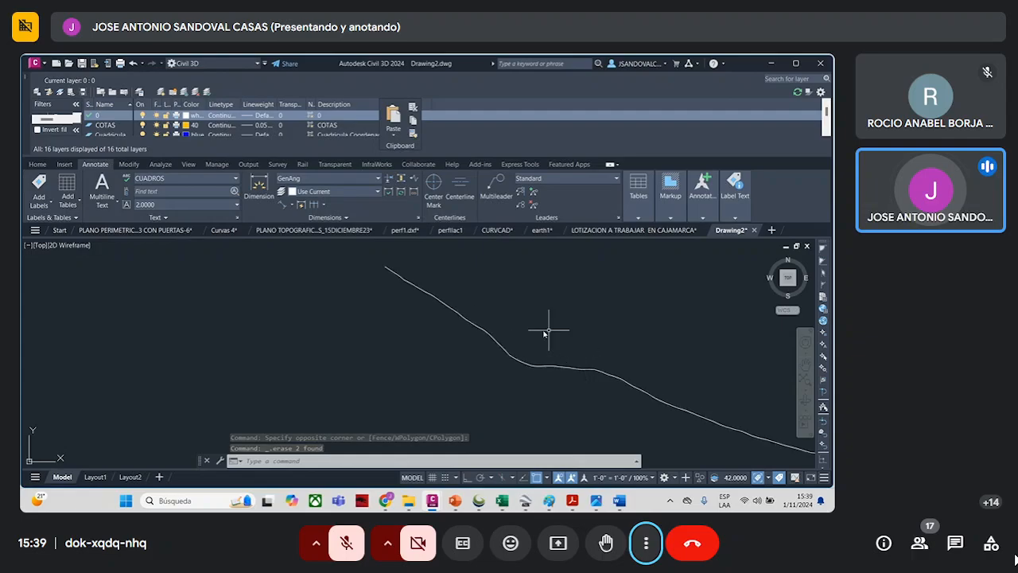
pyautogui.scroll(-2, 540, 354)
pyautogui.scroll(3, 538, 348)
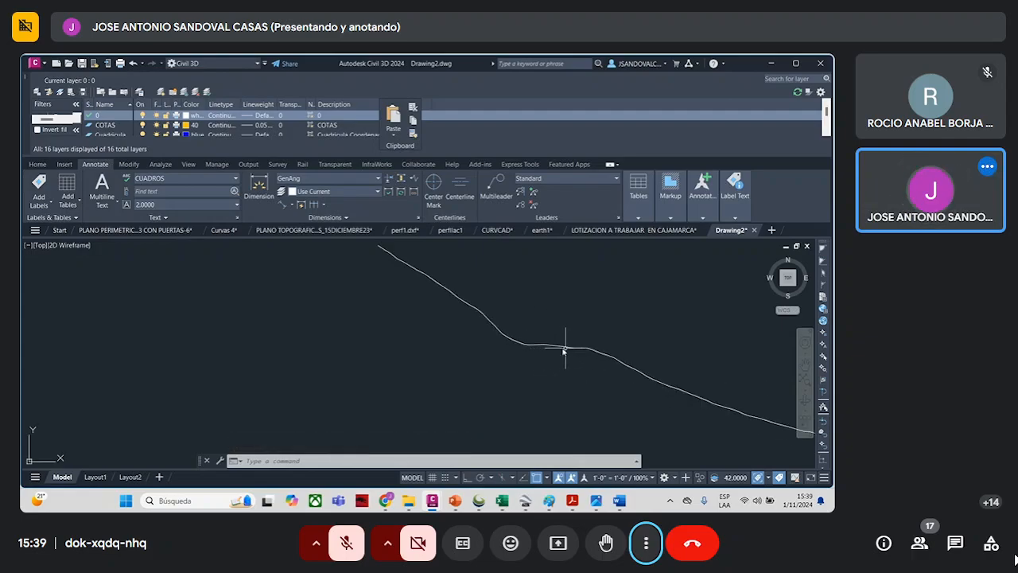
pyautogui.scroll(-2, 565, 354)
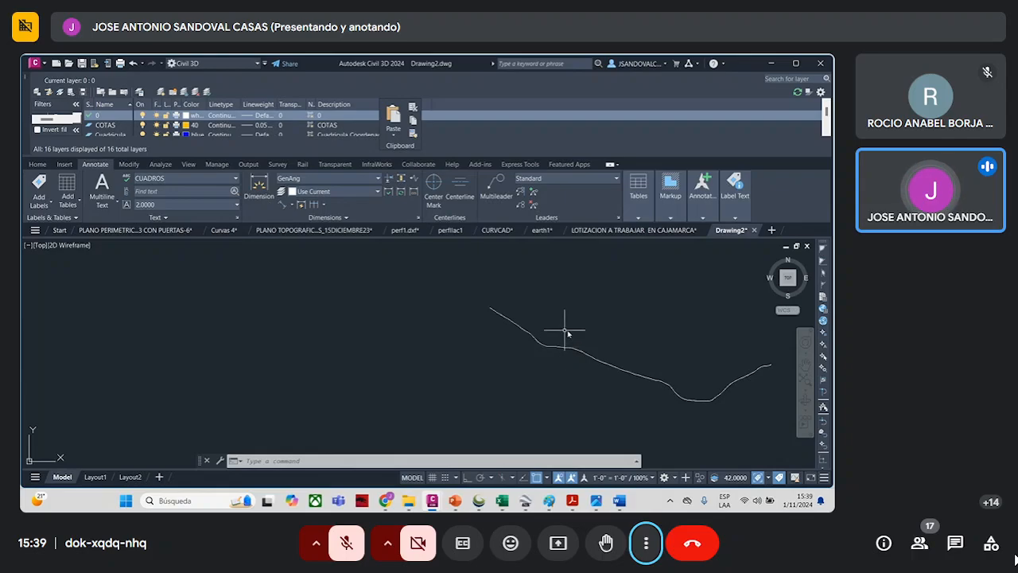
pyautogui.write('pl')
pyautogui.press('Return')
pyautogui.click(546, 299)
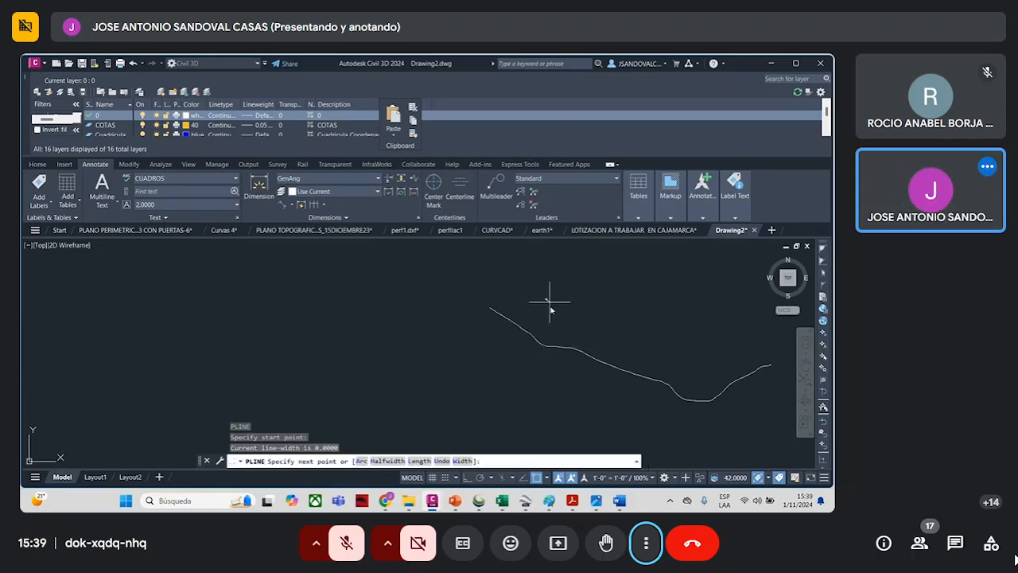
pyautogui.click(562, 337)
pyautogui.click(565, 340)
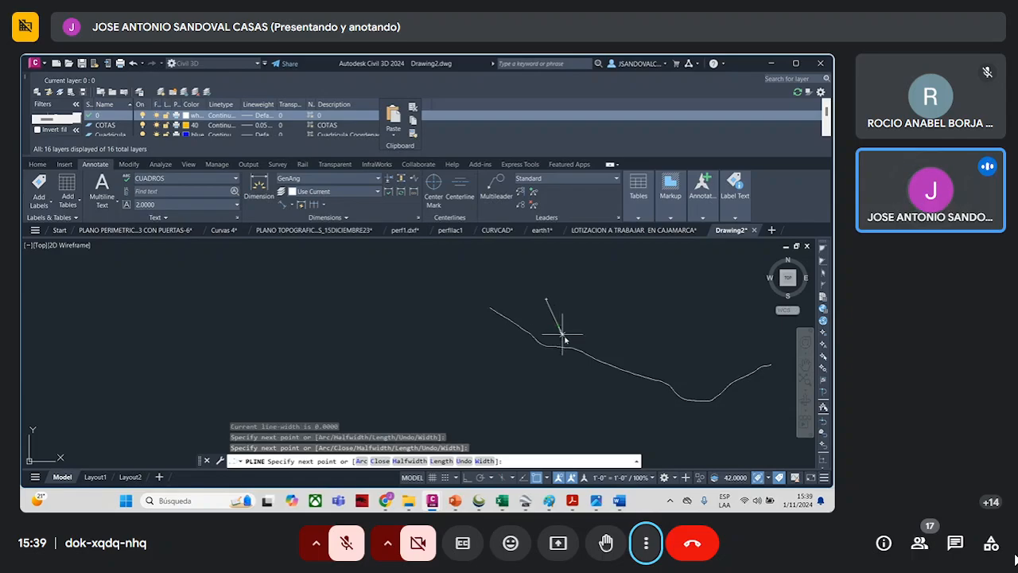
pyautogui.click(565, 328)
pyautogui.click(561, 337)
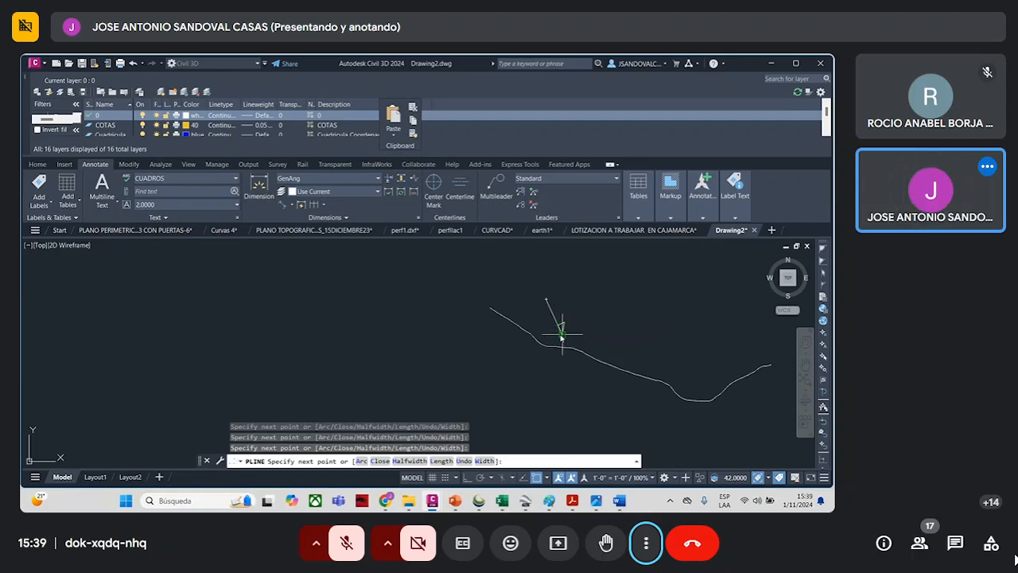
pyautogui.scroll(4, 554, 334)
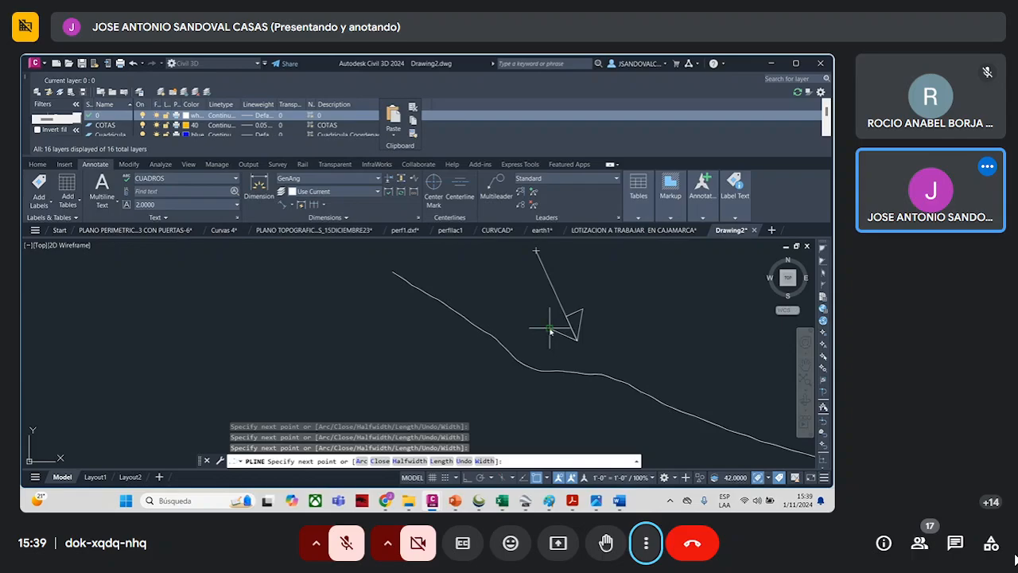
pyautogui.scroll(-5, 561, 342)
pyautogui.press('Escape')
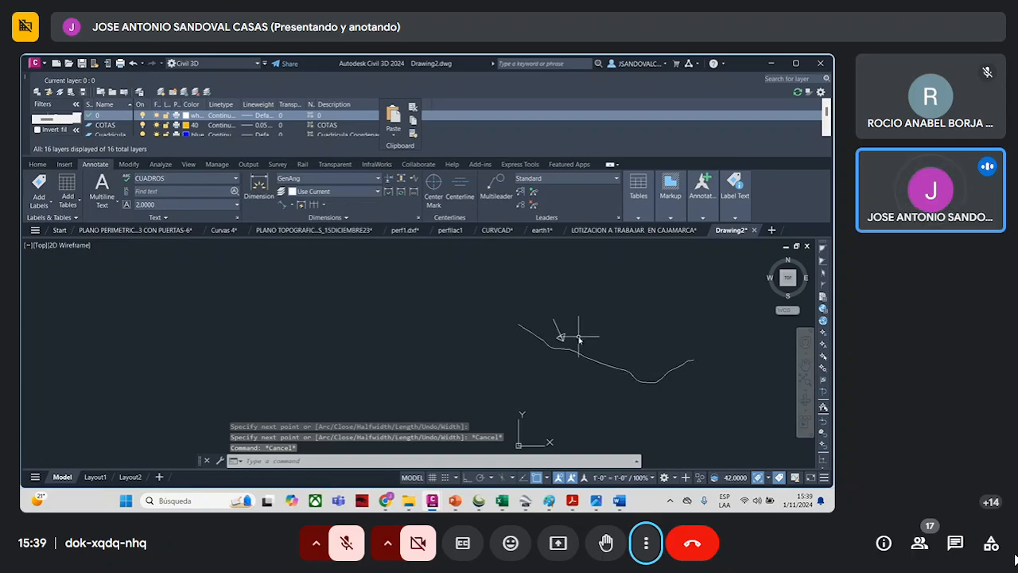
# - Copy the arrow from its tip to just above the flat valley floor of the profile
pyautogui.click(555, 318)
pyautogui.write('copy')
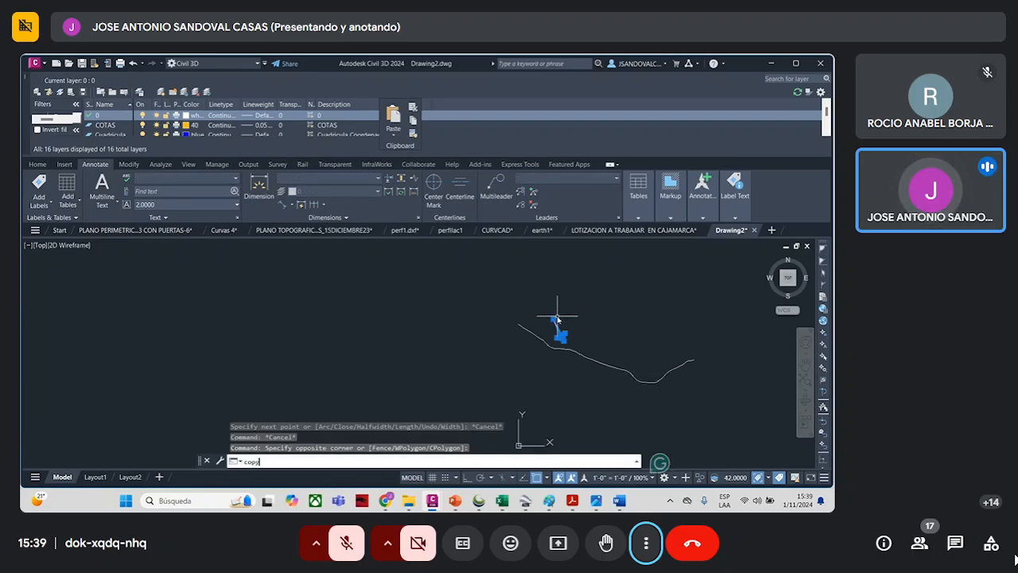
pyautogui.press('Return')
pyautogui.scroll(2, 628, 350)
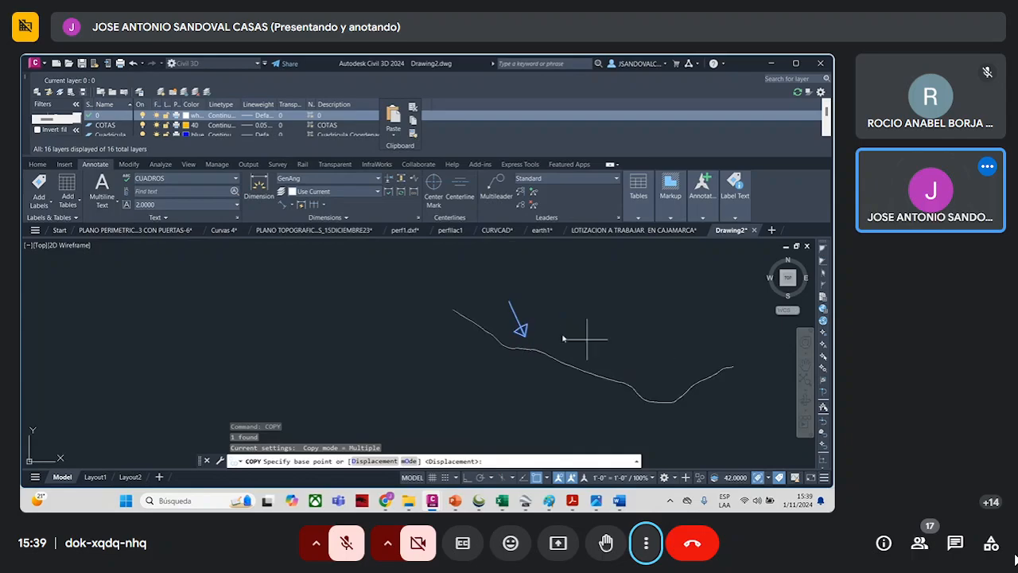
pyautogui.click(520, 338)
pyautogui.click(651, 389)
pyautogui.press('Escape')
pyautogui.press('Escape')
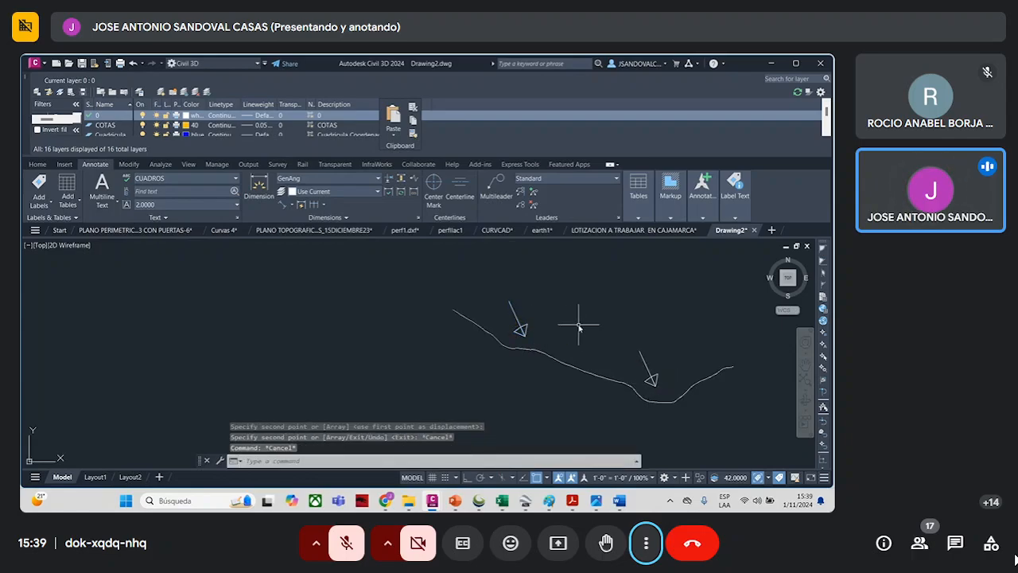
# - Review the Capillucas elevation profile in Google Earth Pro and return to the profile drawing in Civil 3D
pyautogui.click(525, 501)
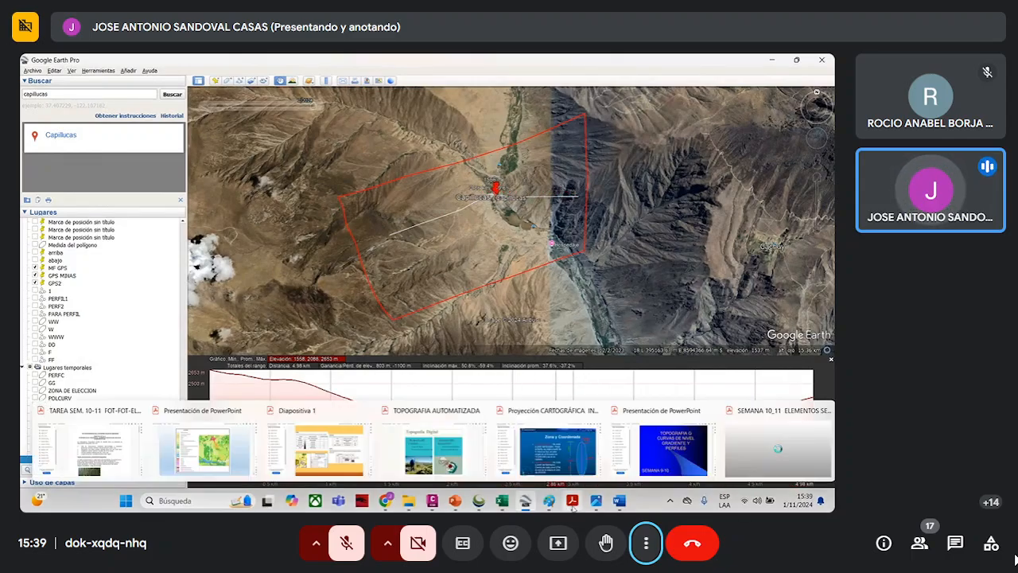
pyautogui.moveTo(483, 506)
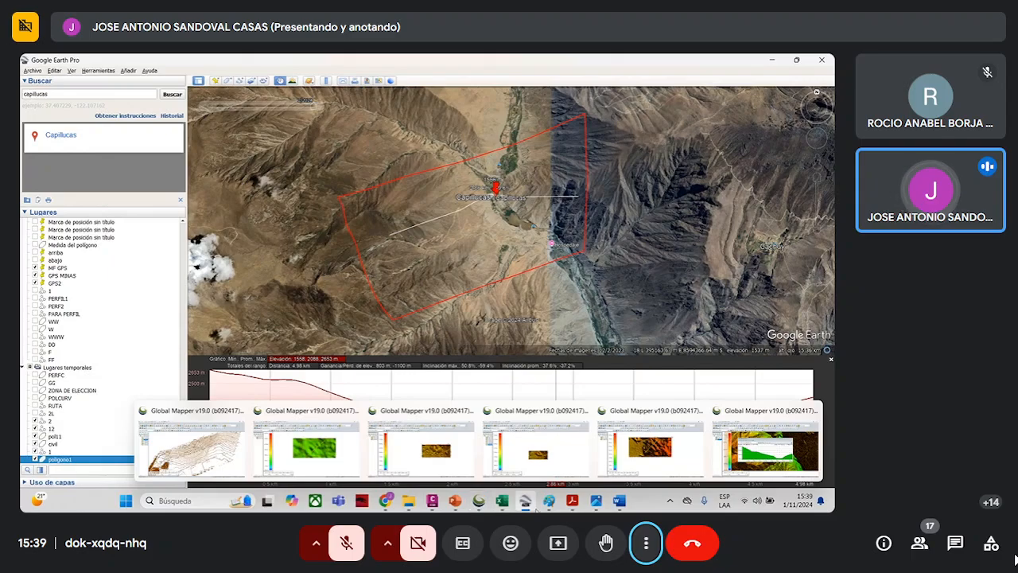
pyautogui.moveTo(574, 507)
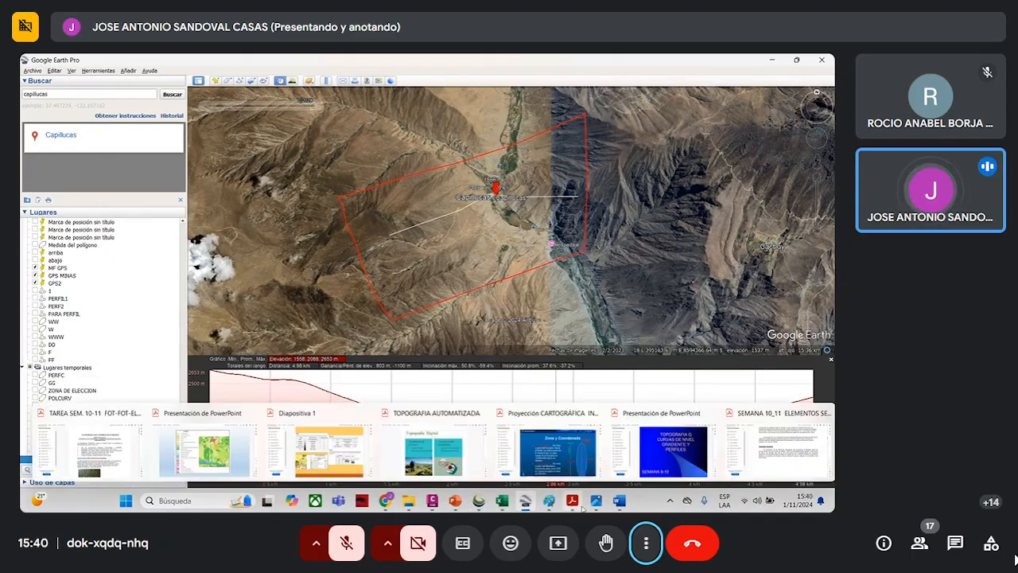
pyautogui.moveTo(529, 506)
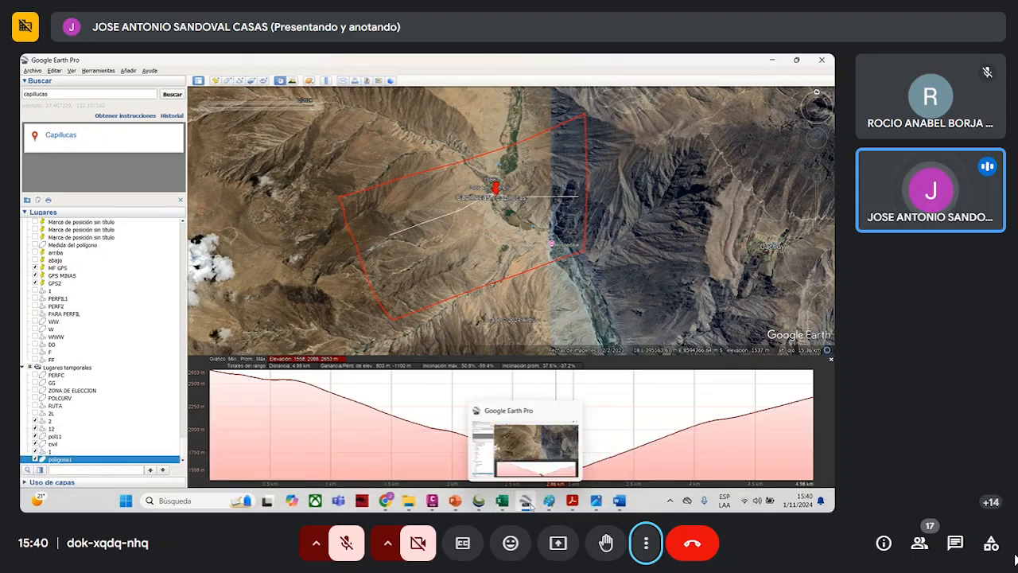
pyautogui.click(432, 507)
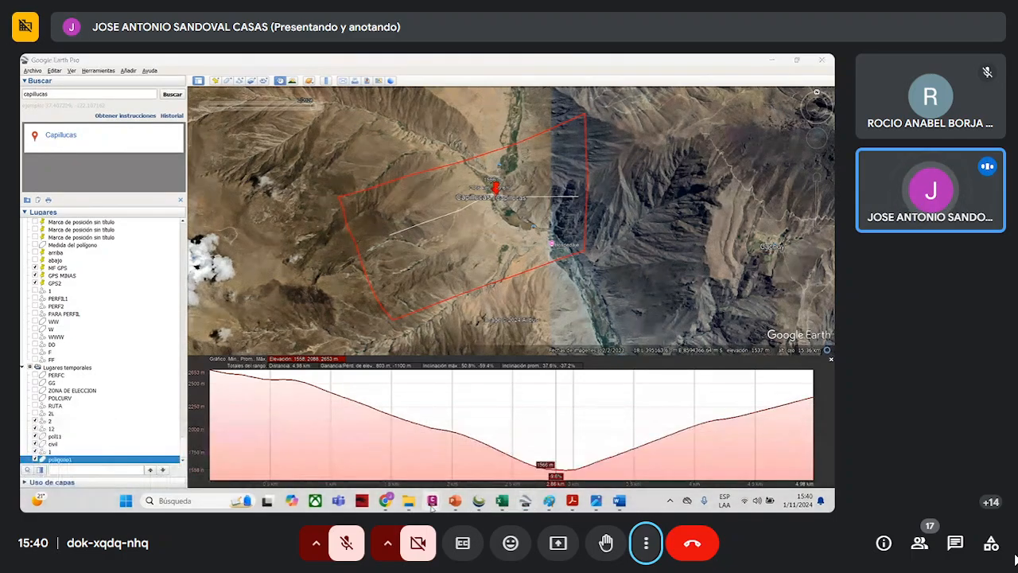
pyautogui.click(786, 458)
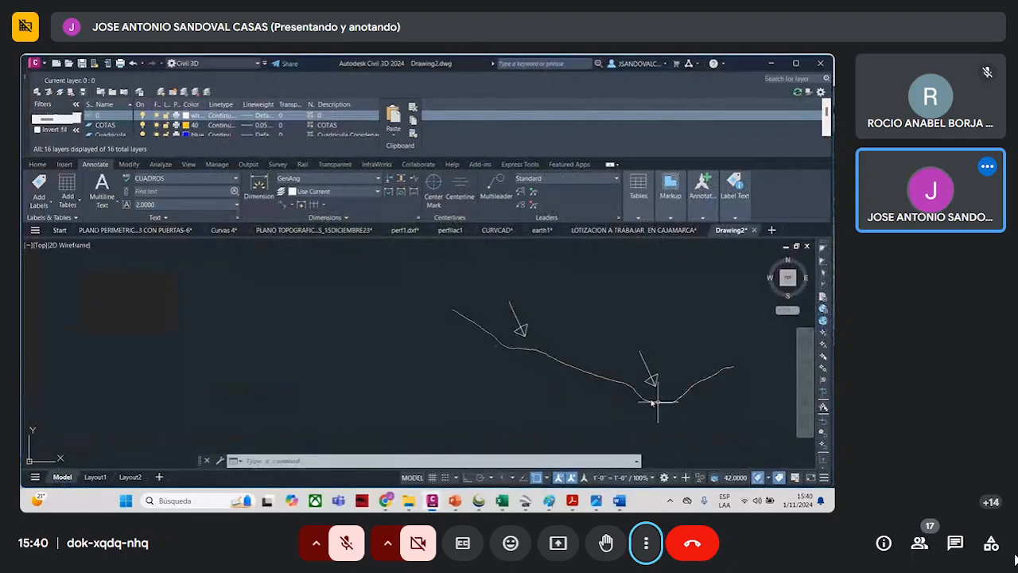
# - Select the profile polyline and examine its vertices on the slope rising east of the valley floor
pyautogui.scroll(3, 716, 365)
pyautogui.scroll(-1, 678, 343)
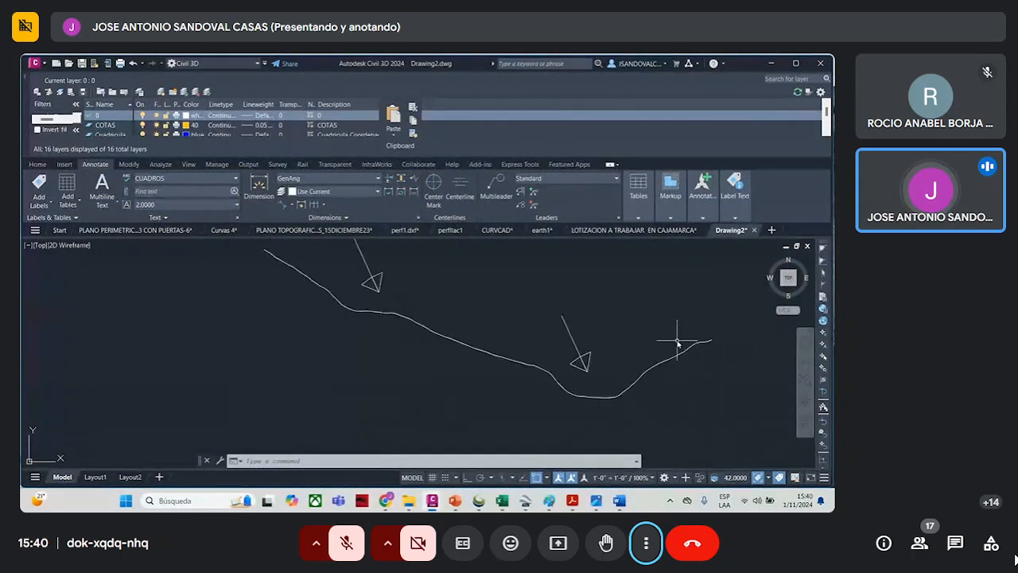
pyautogui.scroll(2, 688, 344)
pyautogui.click(707, 339)
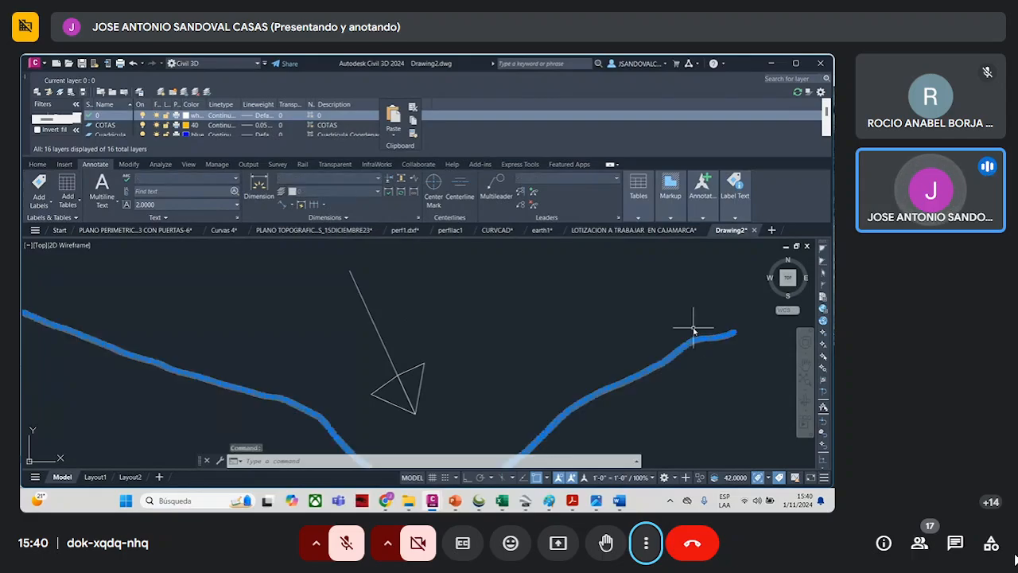
pyautogui.scroll(-4, 567, 344)
pyautogui.scroll(4, 549, 375)
pyautogui.scroll(5, 579, 363)
pyautogui.scroll(3, 639, 402)
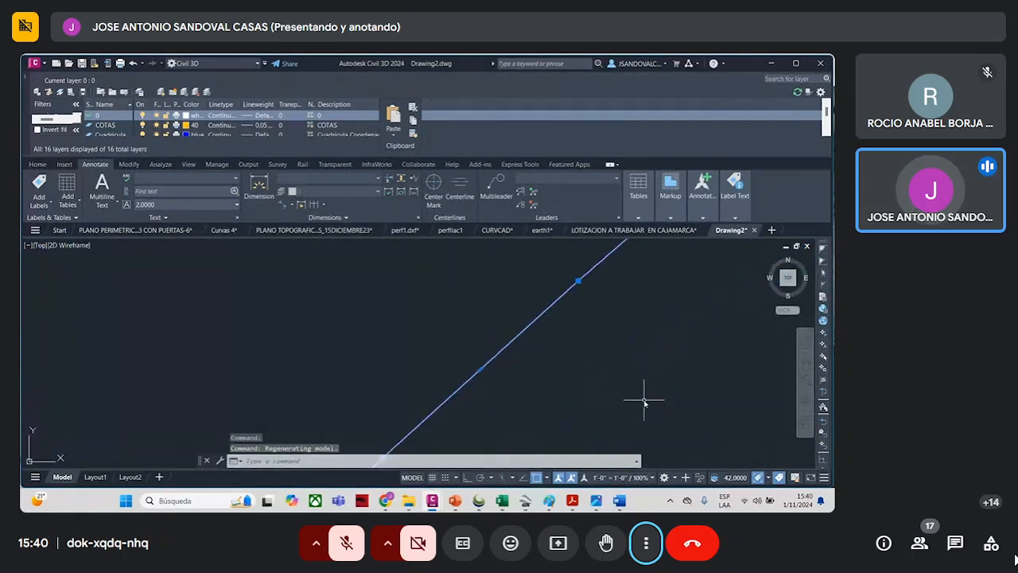
pyautogui.scroll(-4, 587, 318)
# - Check the profile's point coordinates in the p1 workbook in Excel and return to Civil 3D with the profile deselected
pyautogui.click(502, 501)
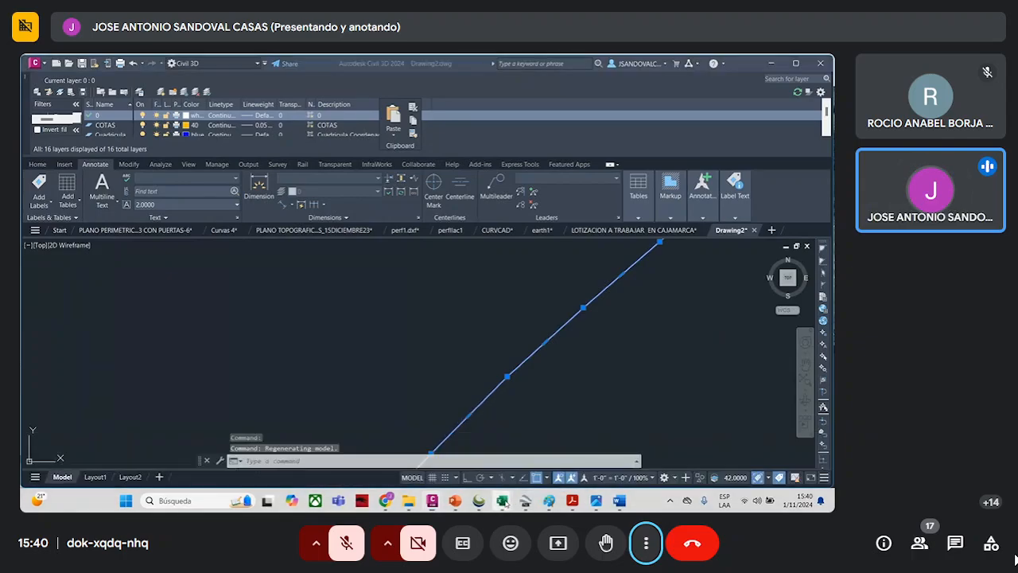
pyautogui.click(787, 467)
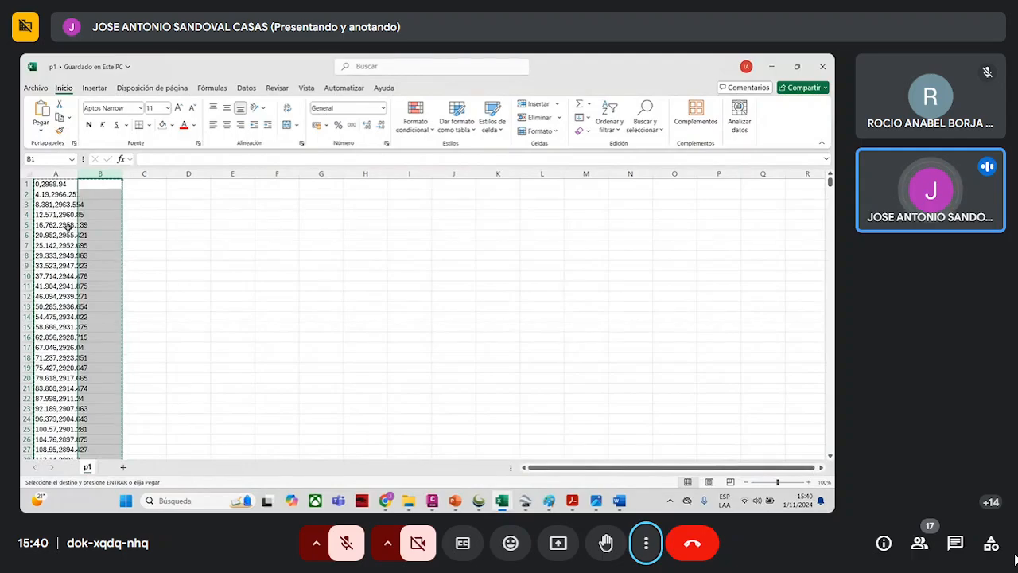
pyautogui.click(772, 66)
pyautogui.scroll(-3, 618, 311)
pyautogui.press('Escape')
pyautogui.press('Escape')
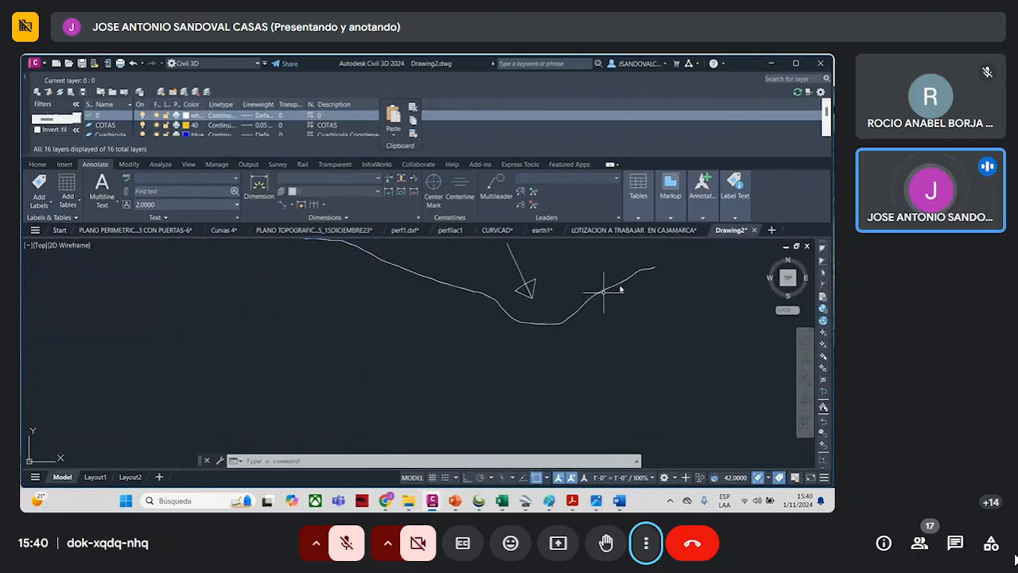
pyautogui.press('Escape')
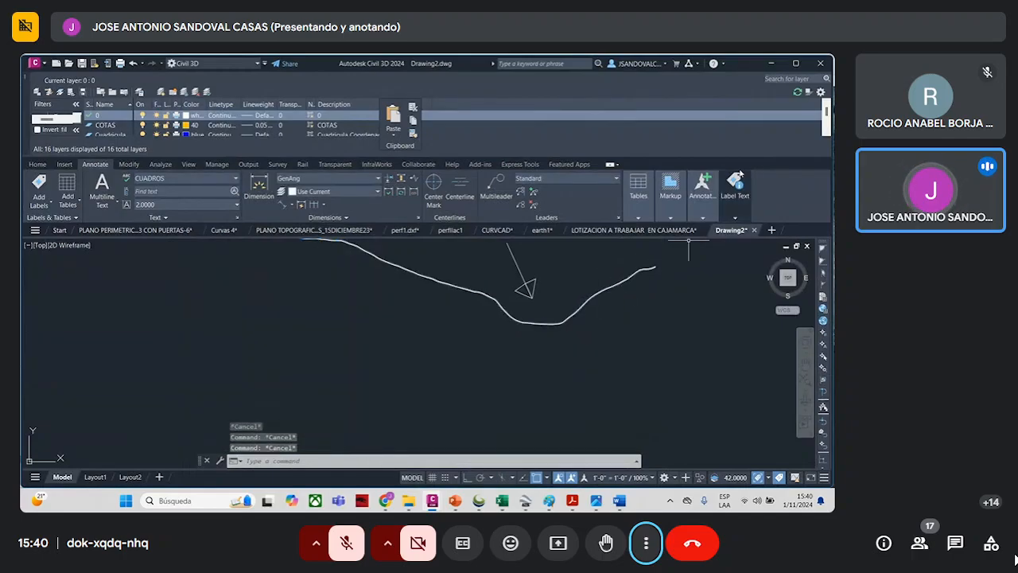
# - Switch to the SEMANA 11-12 FOTO folder and open the PDF CLASIFICACION TIERRAS _USO Y CAPACIDAD_10-11
pyautogui.click(771, 63)
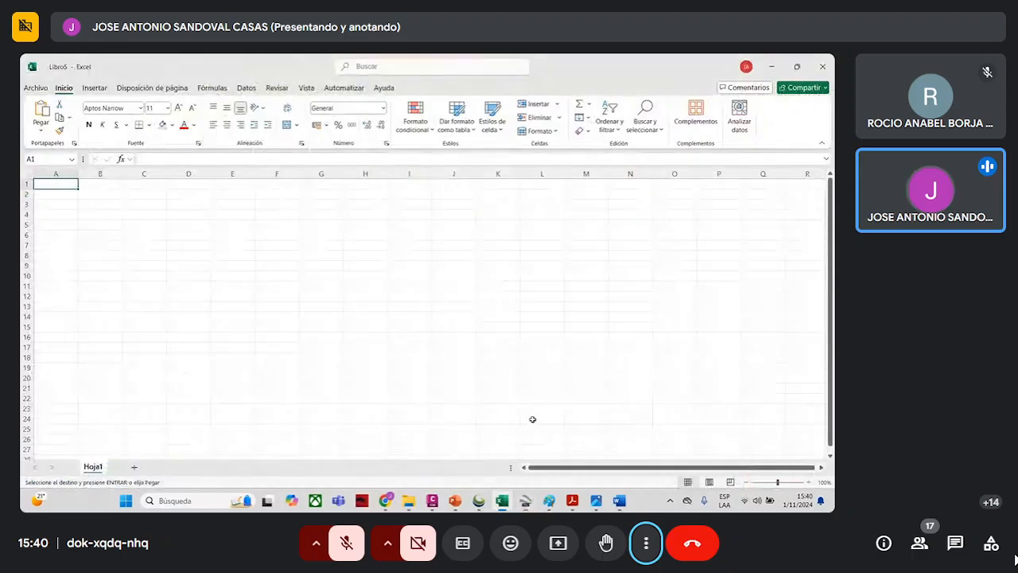
pyautogui.moveTo(439, 502)
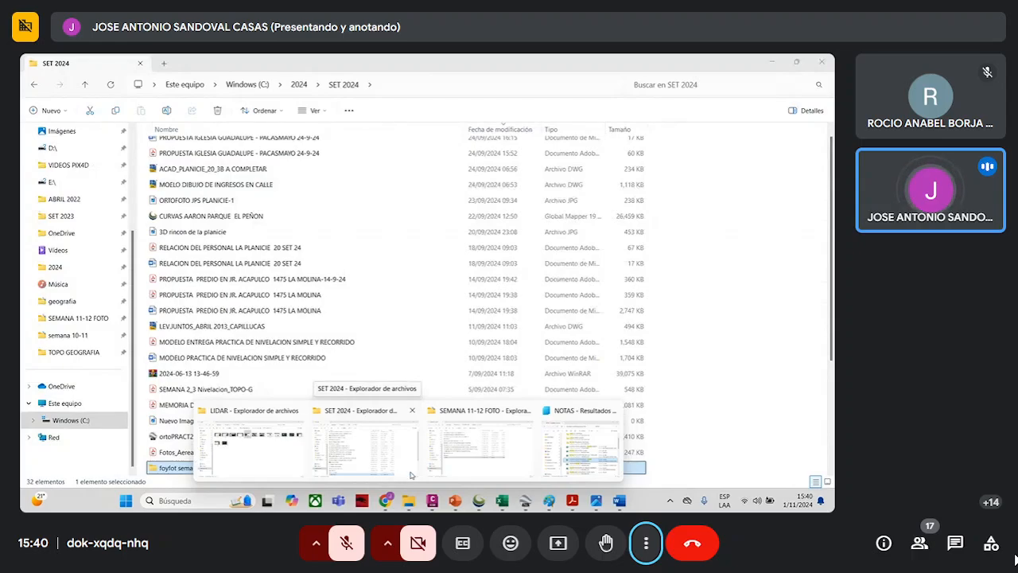
pyautogui.click(460, 467)
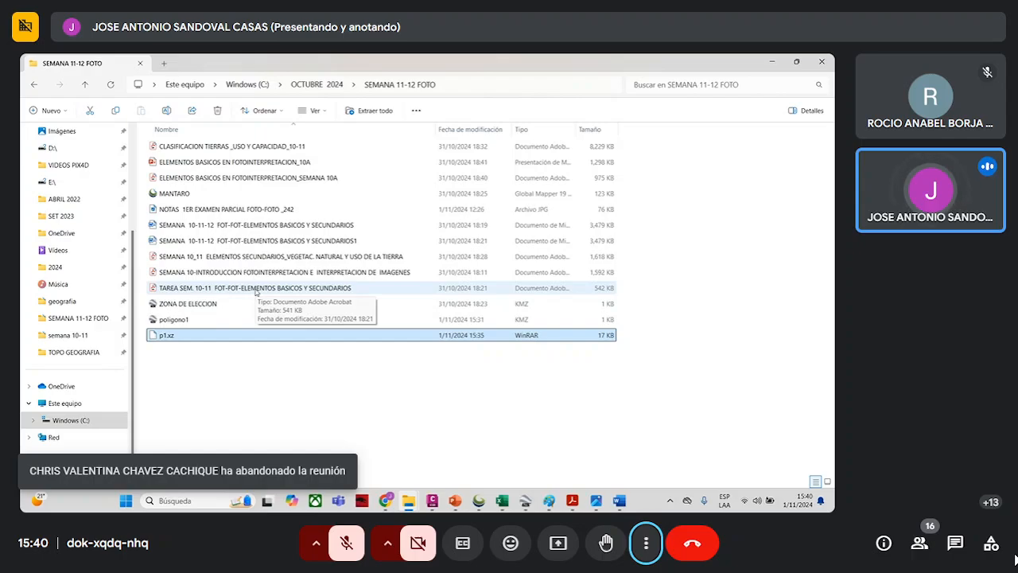
pyautogui.doubleClick(275, 146)
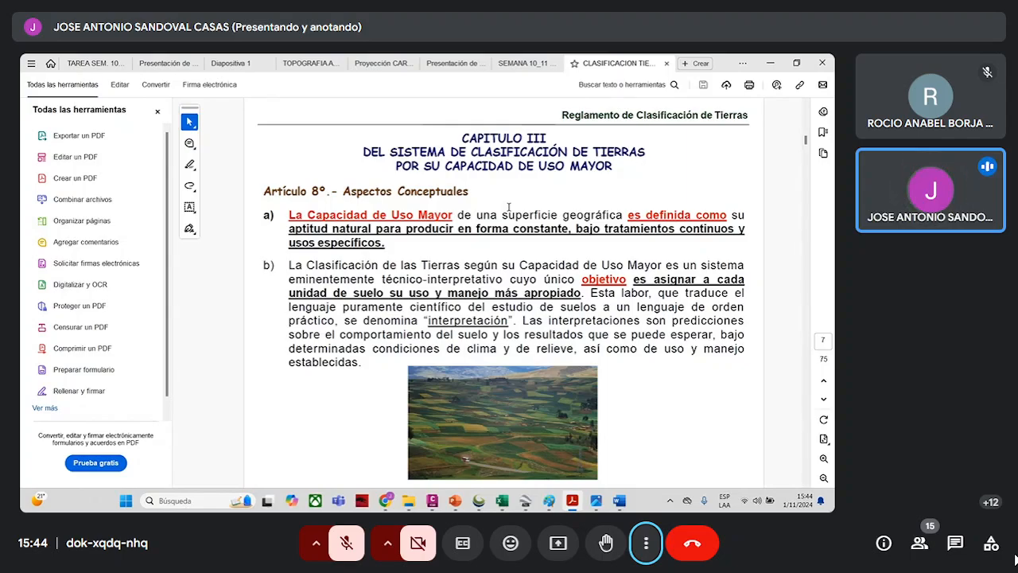
# - Read items c to e on edaphic and climatic characteristics and land units in the land classification regulation
pyautogui.scroll(-1, 508, 207)
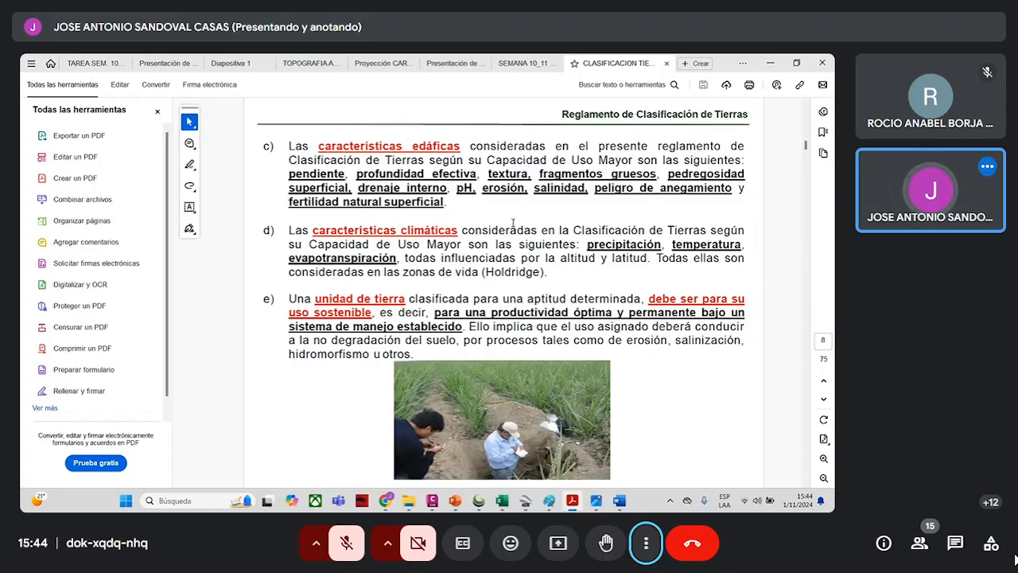
pyautogui.scroll(-1, 554, 370)
pyautogui.scroll(1, 552, 360)
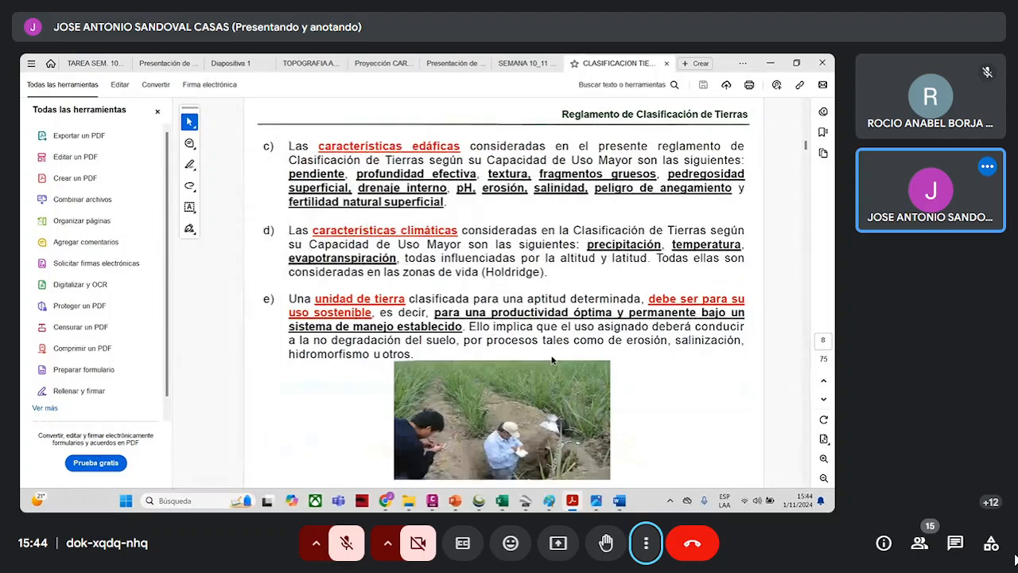
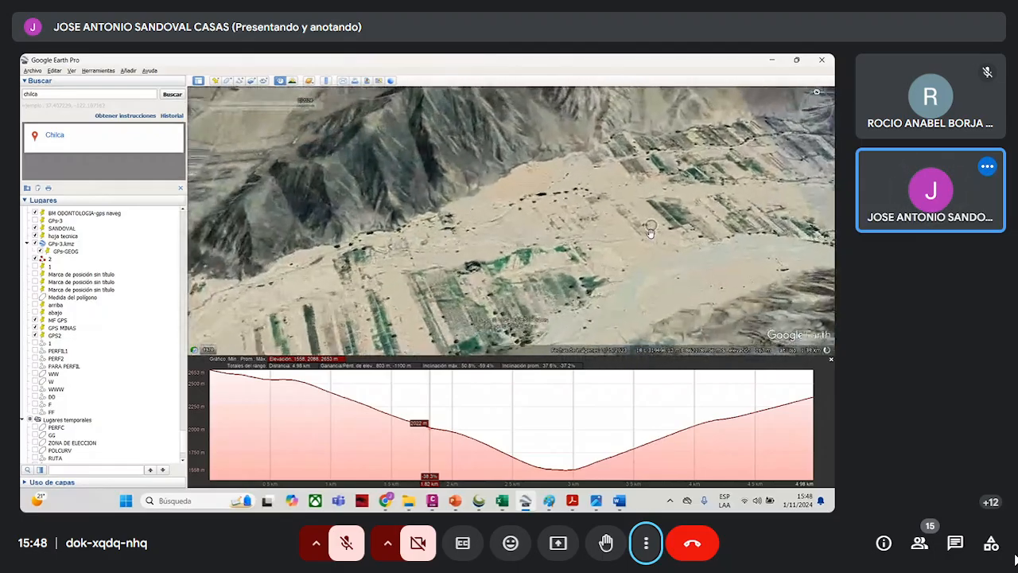
# - Examine the bare mountain slopes and the crop plots on the dry valley floor inland from Chilca
pyautogui.moveTo(584, 192); pyautogui.dragTo(581, 222)
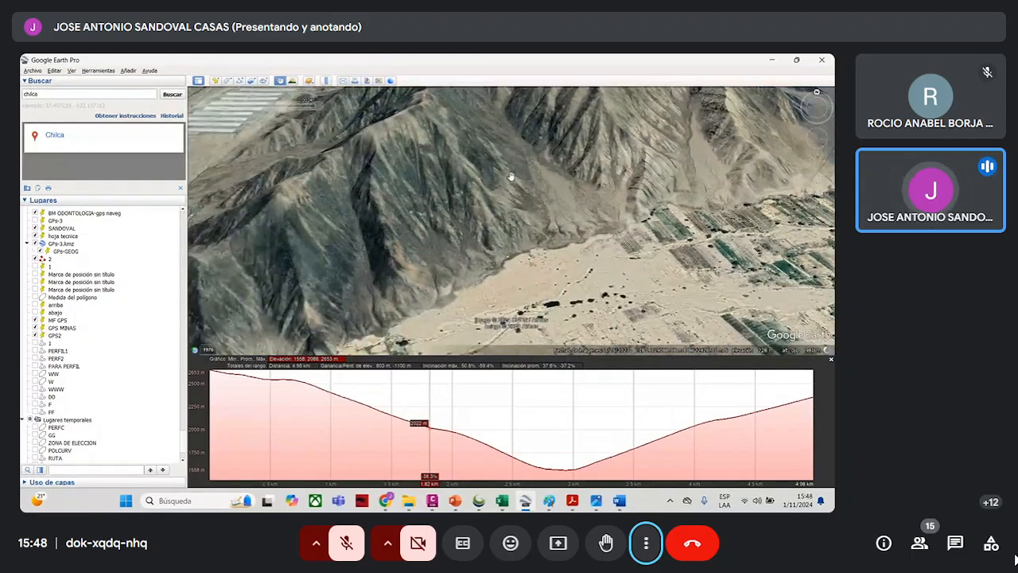
pyautogui.moveTo(500, 224); pyautogui.dragTo(534, 198)
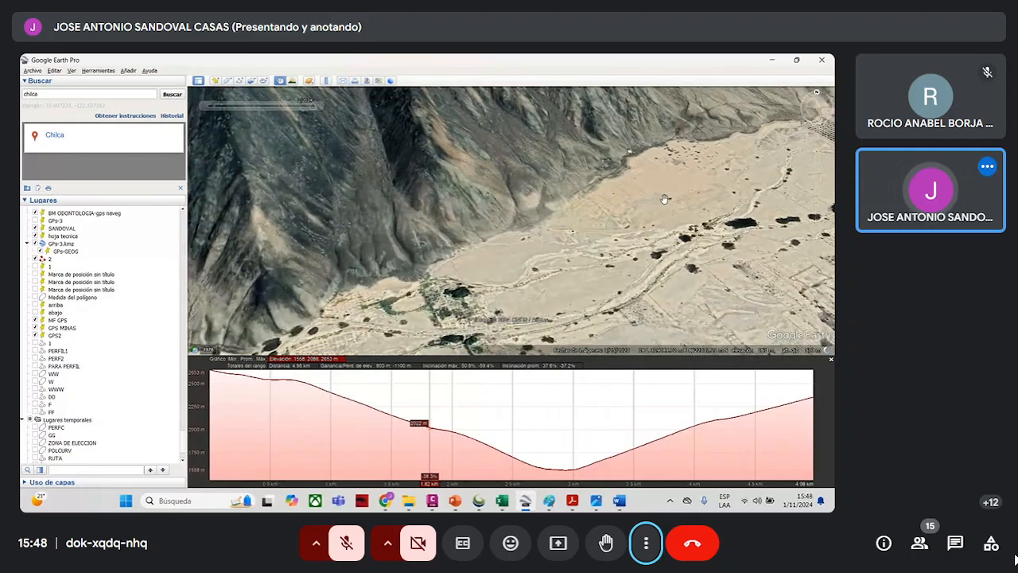
pyautogui.scroll(-3, 663, 199)
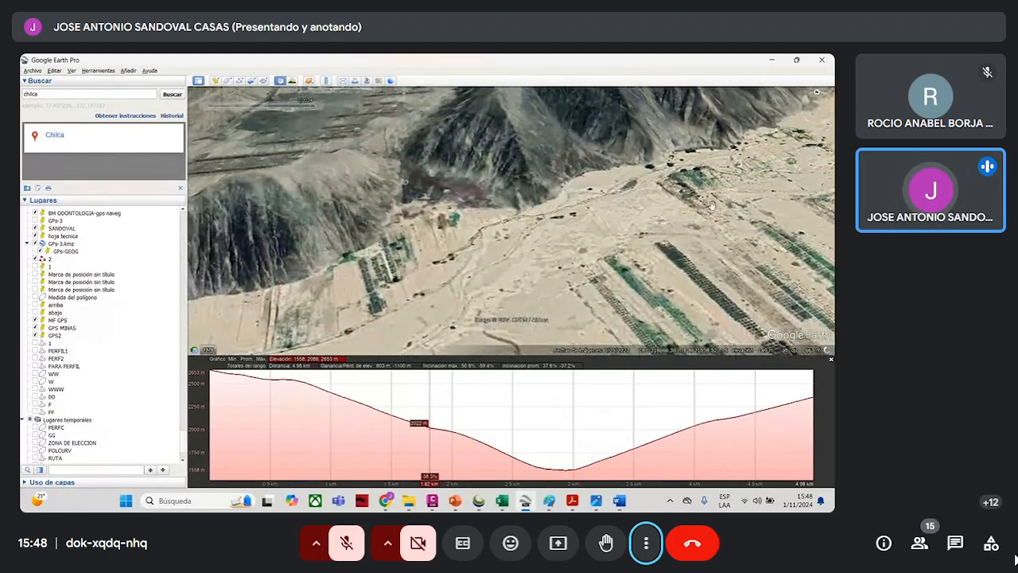
pyautogui.moveTo(682, 204); pyautogui.dragTo(718, 173)
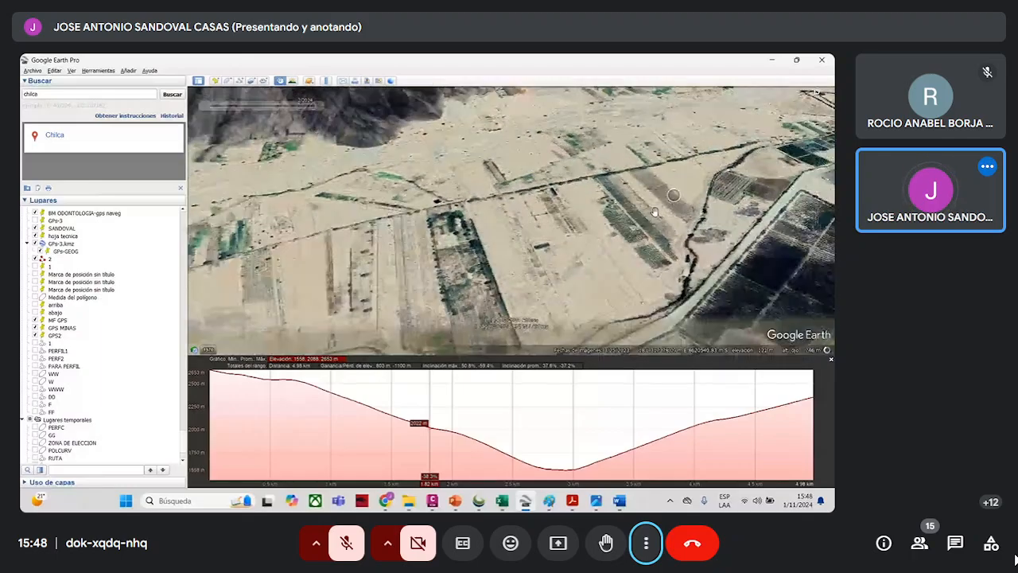
pyautogui.scroll(-5, 536, 244)
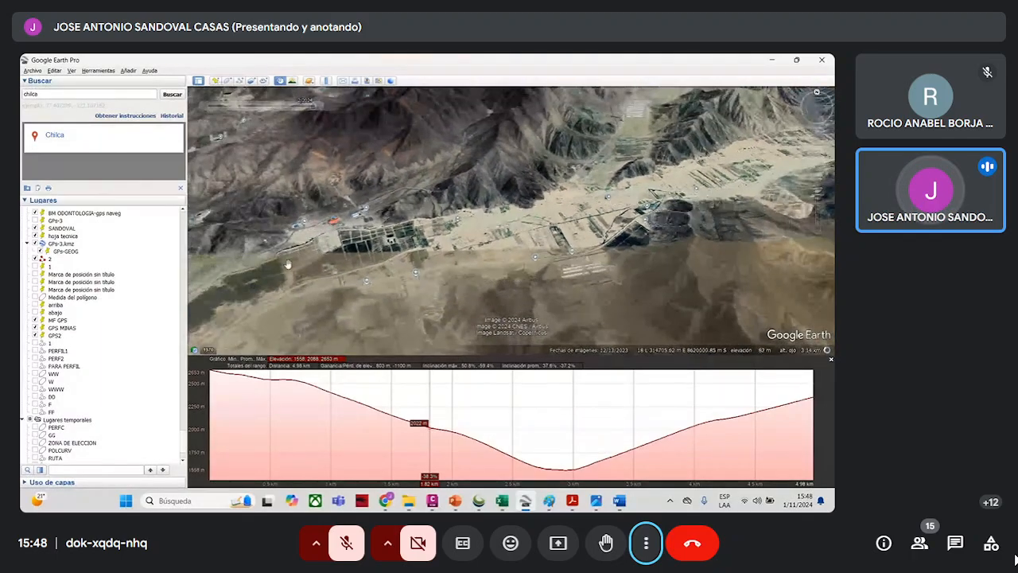
# - Inspect the dark green plantation around Fundo Casablanca and the land that borders it
pyautogui.moveTo(288, 263); pyautogui.dragTo(437, 228)
pyautogui.scroll(3, 398, 268)
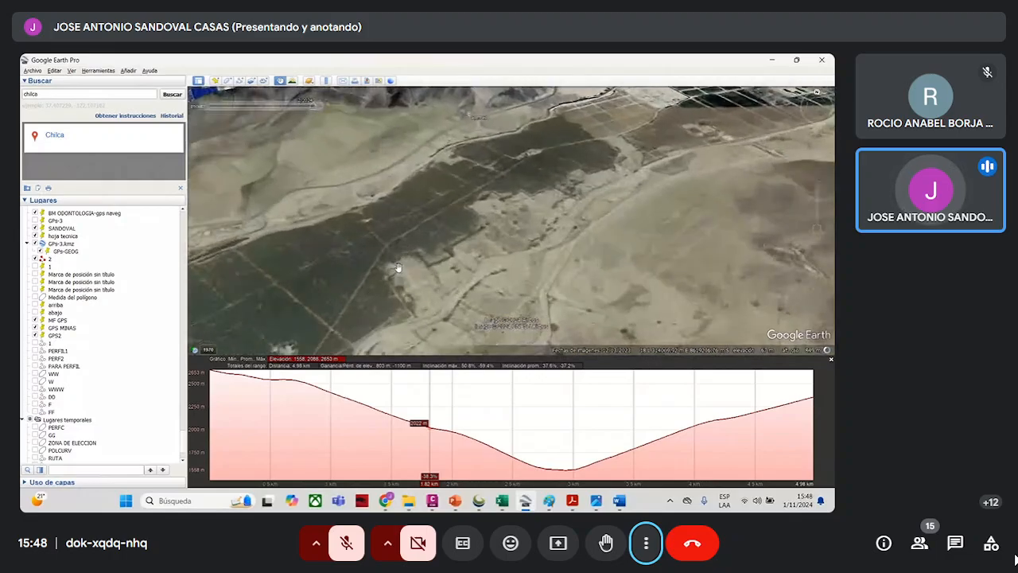
pyautogui.scroll(-2, 496, 157)
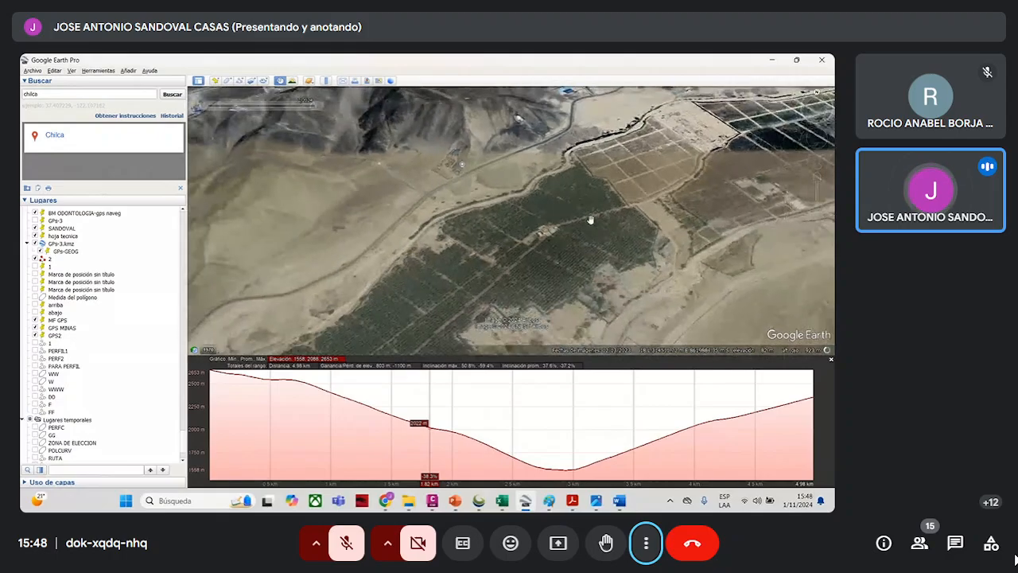
pyautogui.scroll(-2, 659, 141)
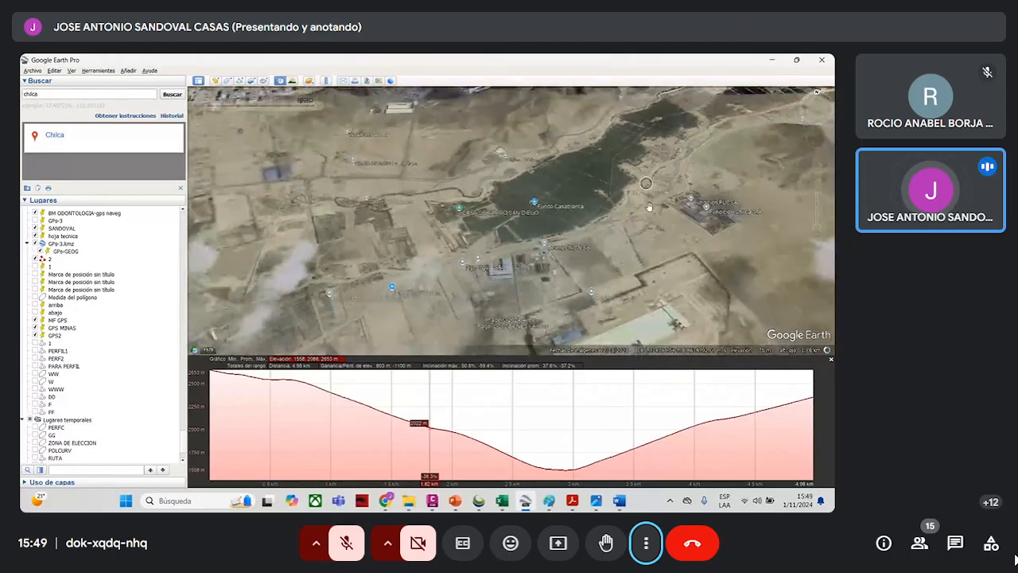
pyautogui.moveTo(594, 209); pyautogui.dragTo(634, 220)
pyautogui.scroll(-2, 613, 214)
pyautogui.scroll(1, 500, 164)
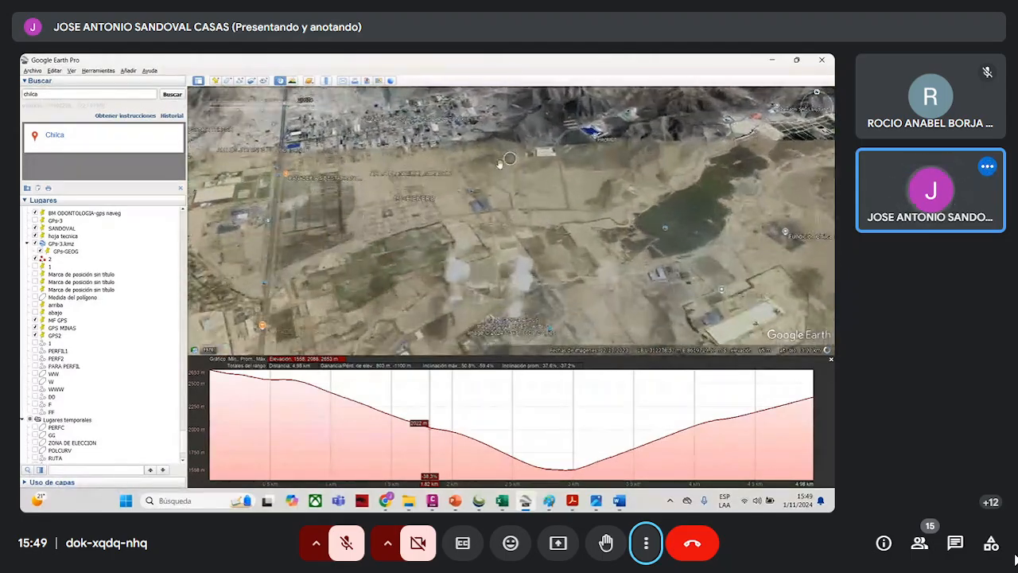
# - Look over the farm plots, arid ground and urban area around the town of Chilca
pyautogui.scroll(2, 480, 154)
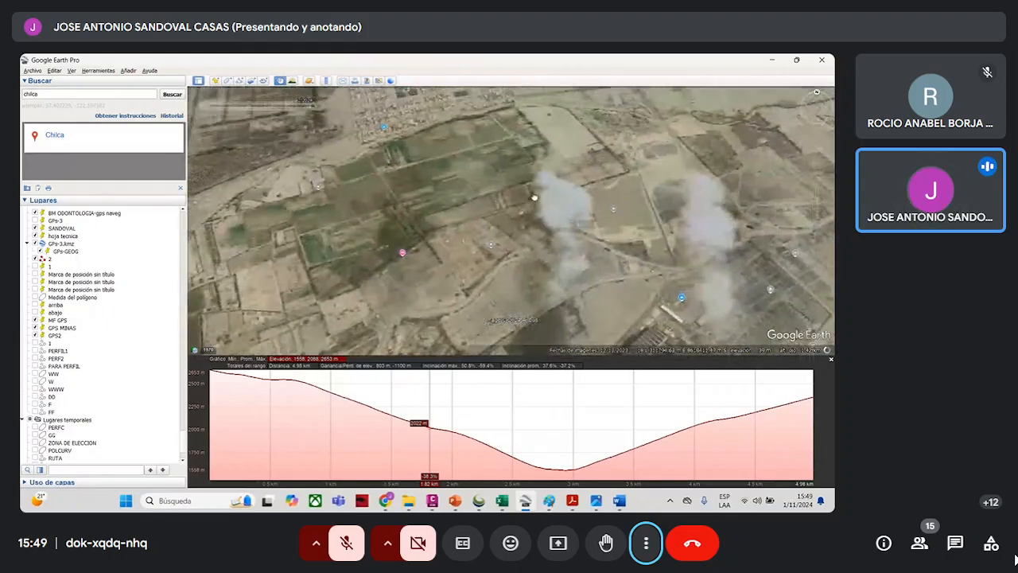
pyautogui.scroll(5, 534, 197)
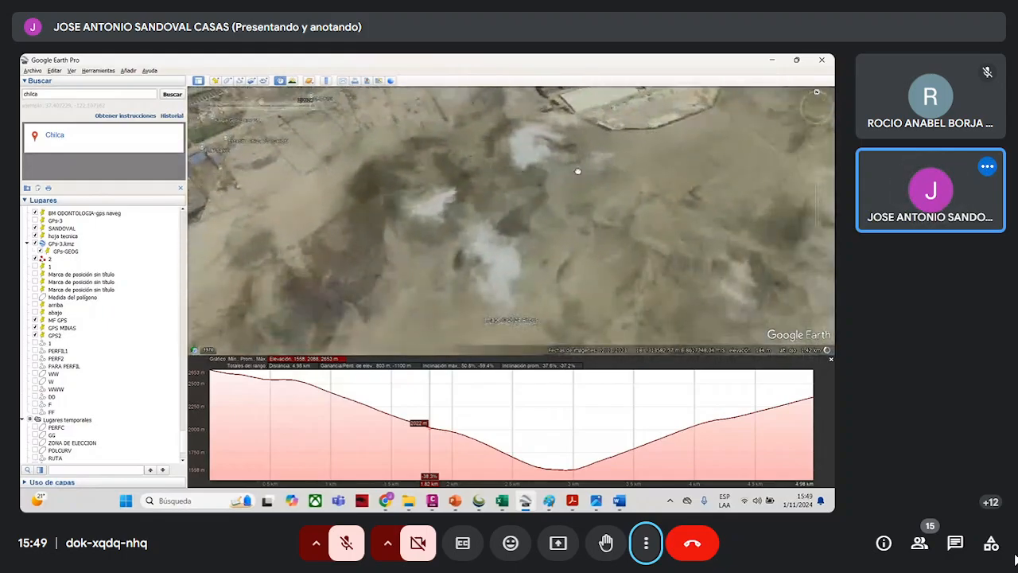
pyautogui.scroll(-5, 578, 171)
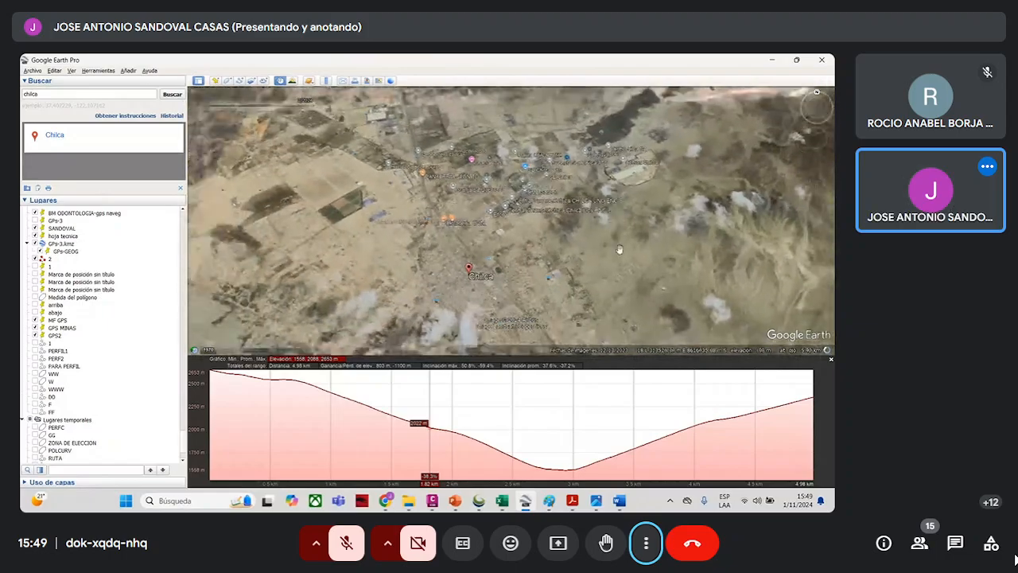
pyautogui.moveTo(619, 249); pyautogui.dragTo(545, 206)
pyautogui.scroll(2, 588, 244)
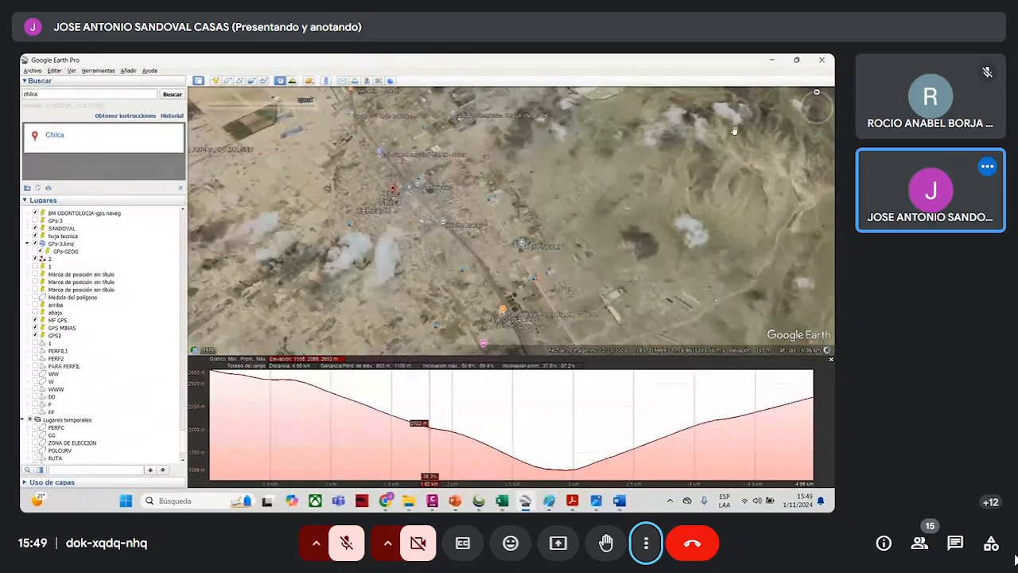
# - Return to the CLASIFICACION TIERRAS PDF in Acrobat and read on from item (b), Tierras Aptas para Cultivo Permanente (Símbolo C)
pyautogui.click(771, 61)
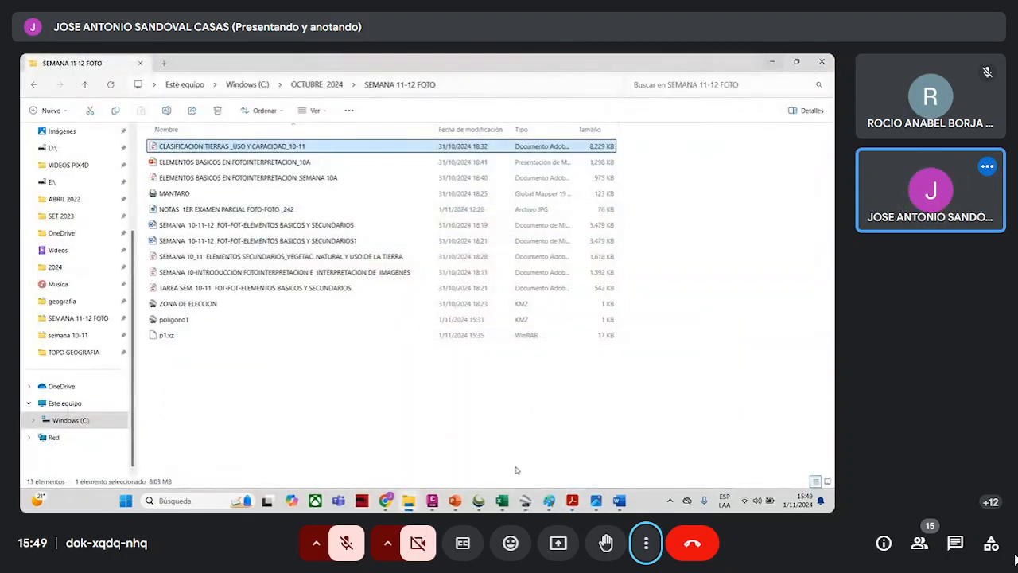
pyautogui.moveTo(572, 500)
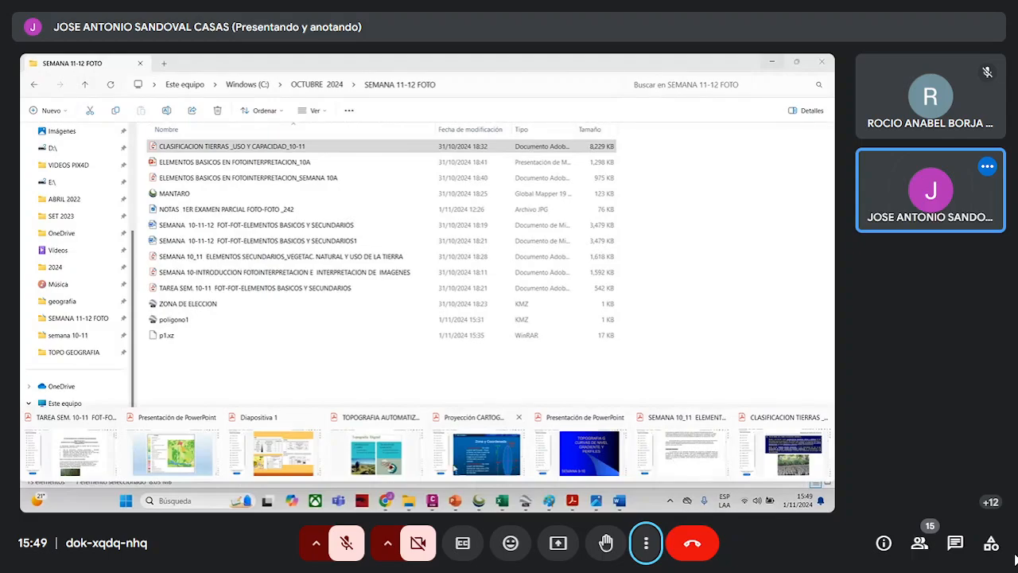
pyautogui.click(696, 460)
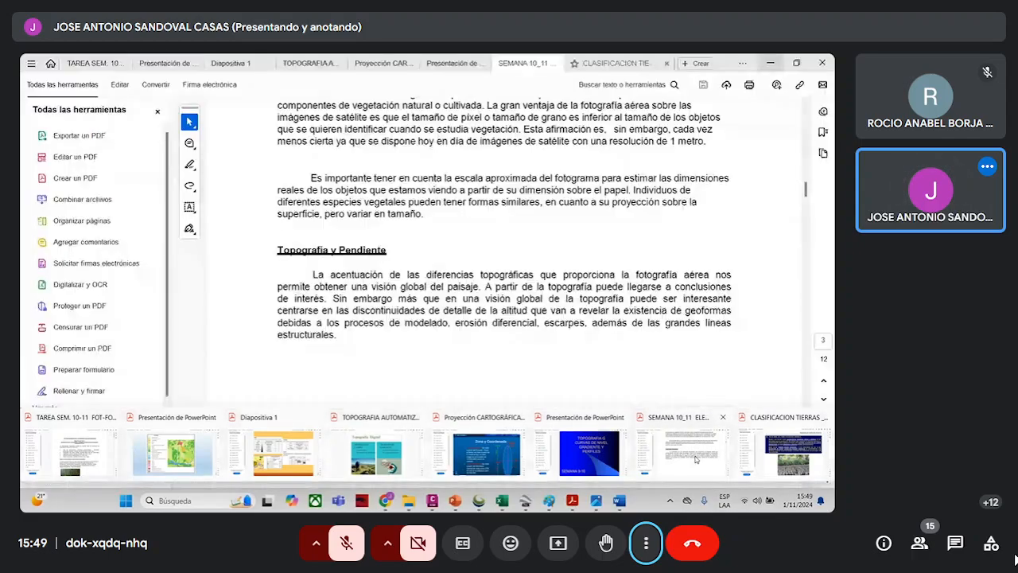
pyautogui.click(761, 461)
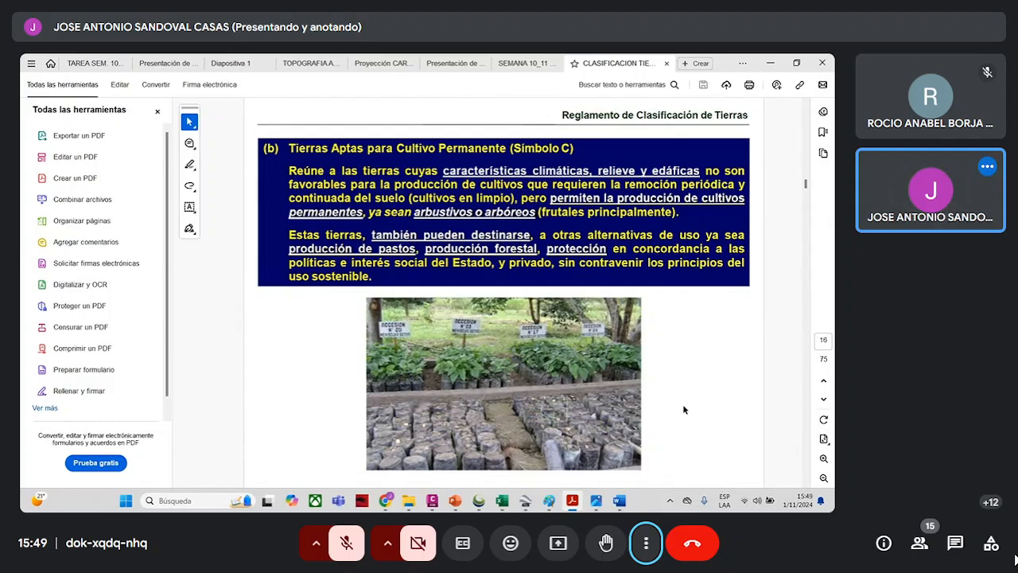
pyautogui.scroll(-2, 684, 409)
pyautogui.scroll(-2, 684, 410)
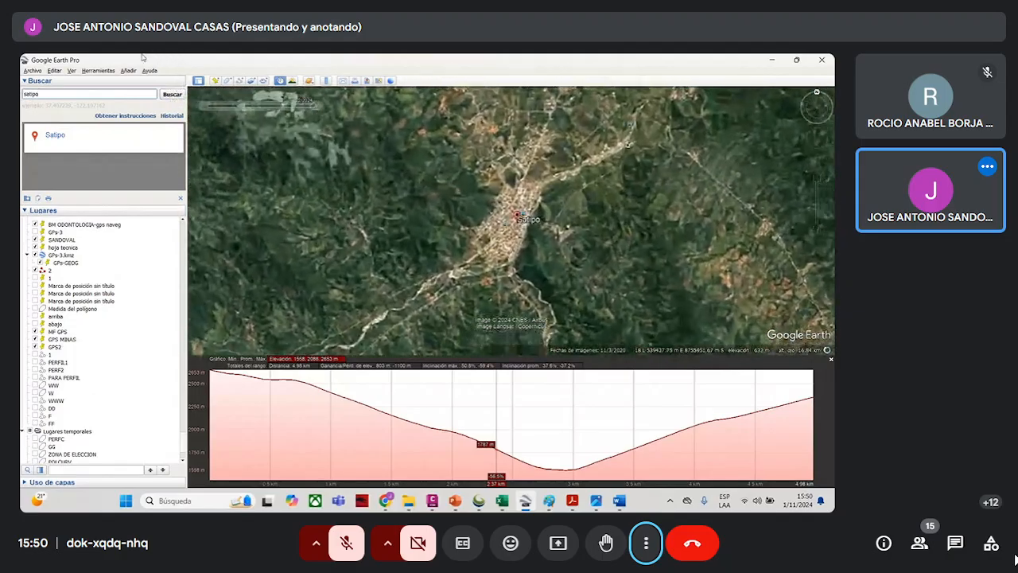
# - Examine the forested hills, cleared patches and riverside slopes around the town of Satipo in Google Earth
pyautogui.scroll(2, 354, 186)
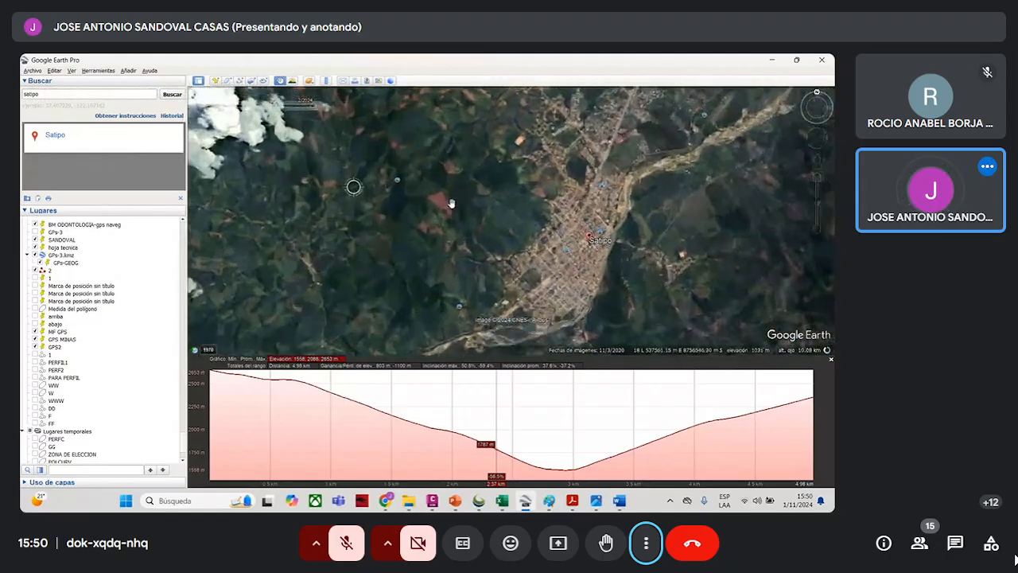
pyautogui.scroll(2, 502, 258)
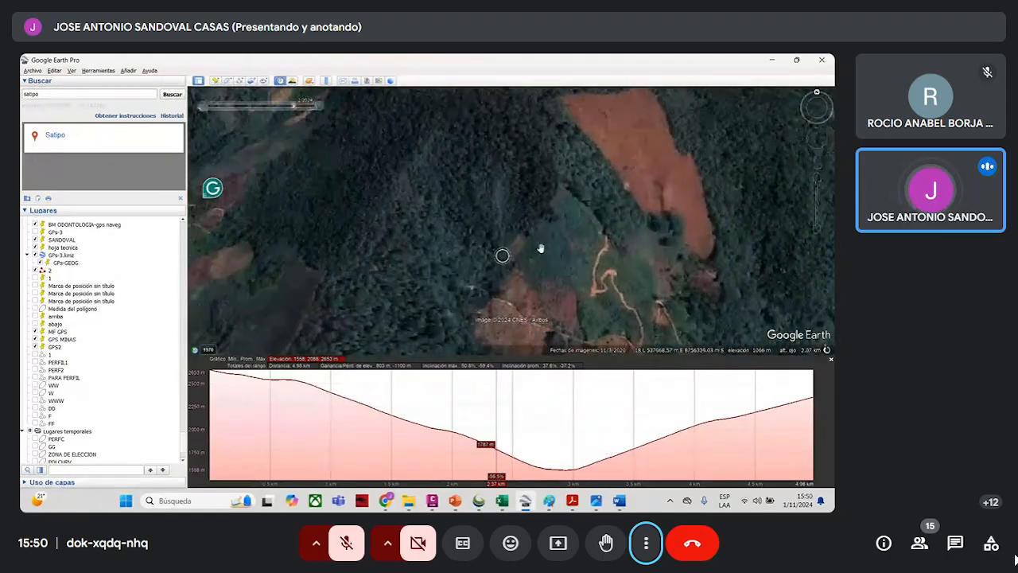
pyautogui.moveTo(569, 235); pyautogui.dragTo(458, 276)
pyautogui.moveTo(541, 229); pyautogui.dragTo(418, 173)
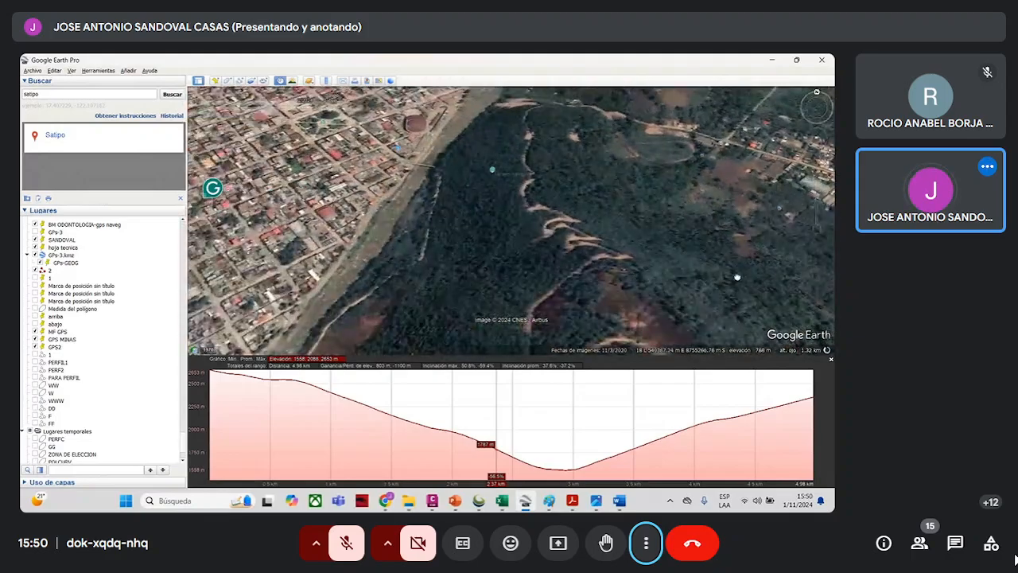
pyautogui.scroll(2, 598, 259)
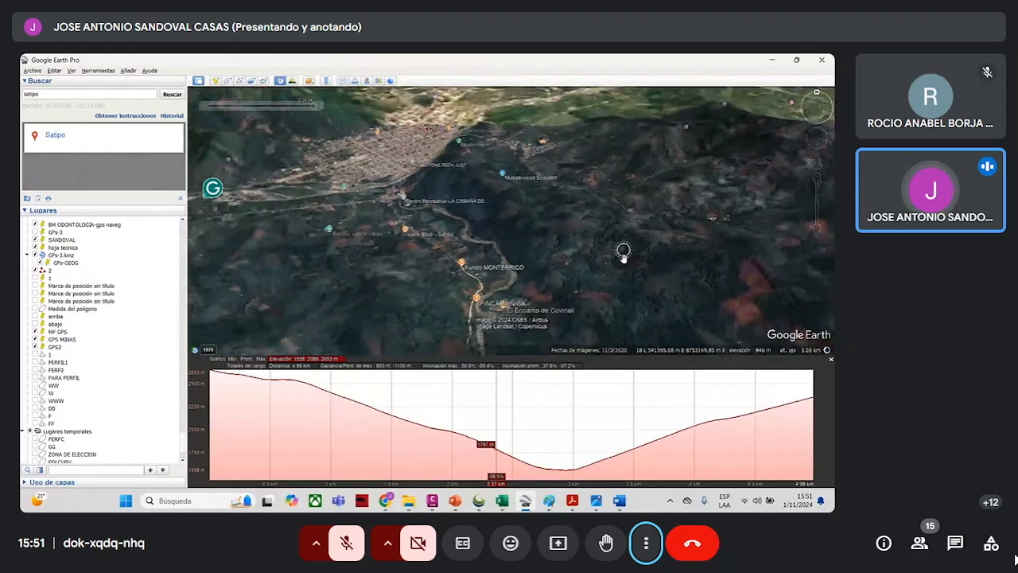
# - Inspect the densely forested mountains west of Satipo, near Paratushiali
pyautogui.scroll(-6, 623, 254)
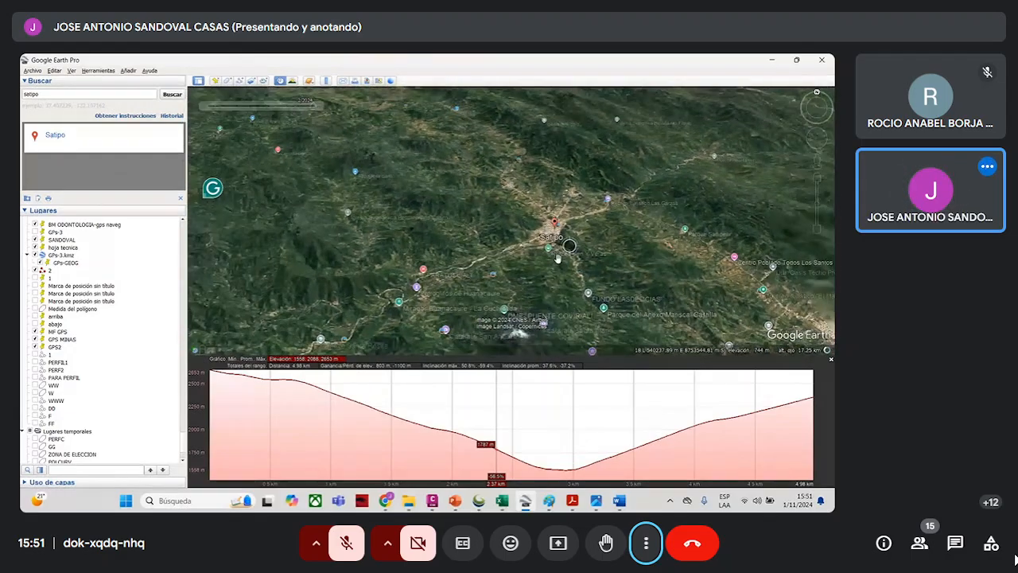
pyautogui.scroll(4, 375, 247)
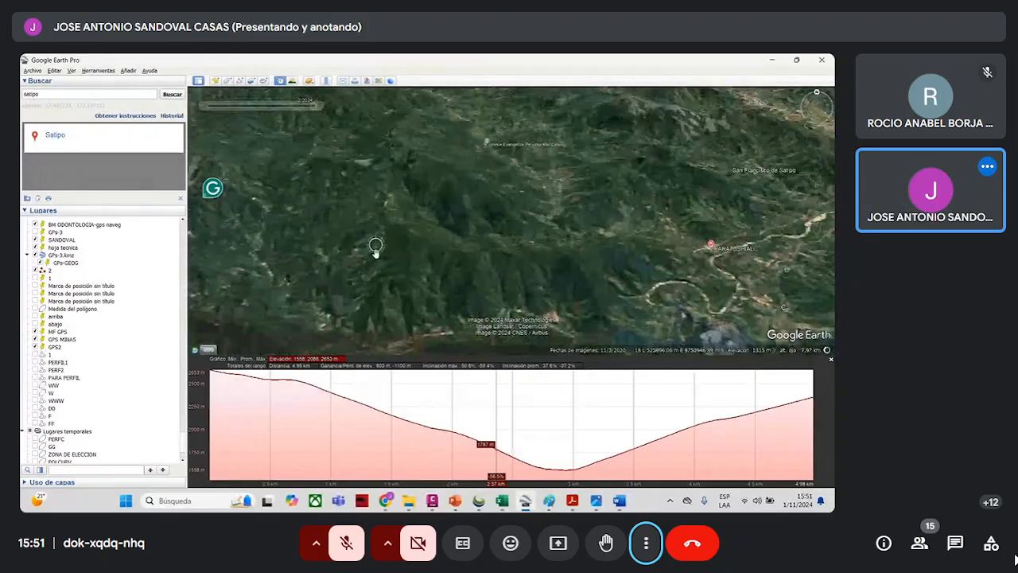
pyautogui.scroll(5, 375, 246)
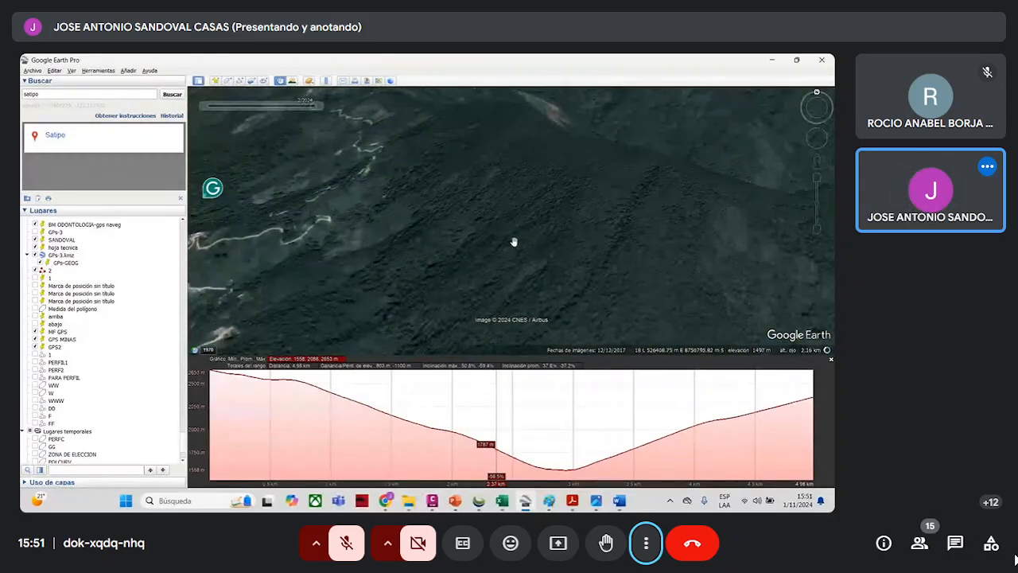
pyautogui.scroll(-3, 514, 242)
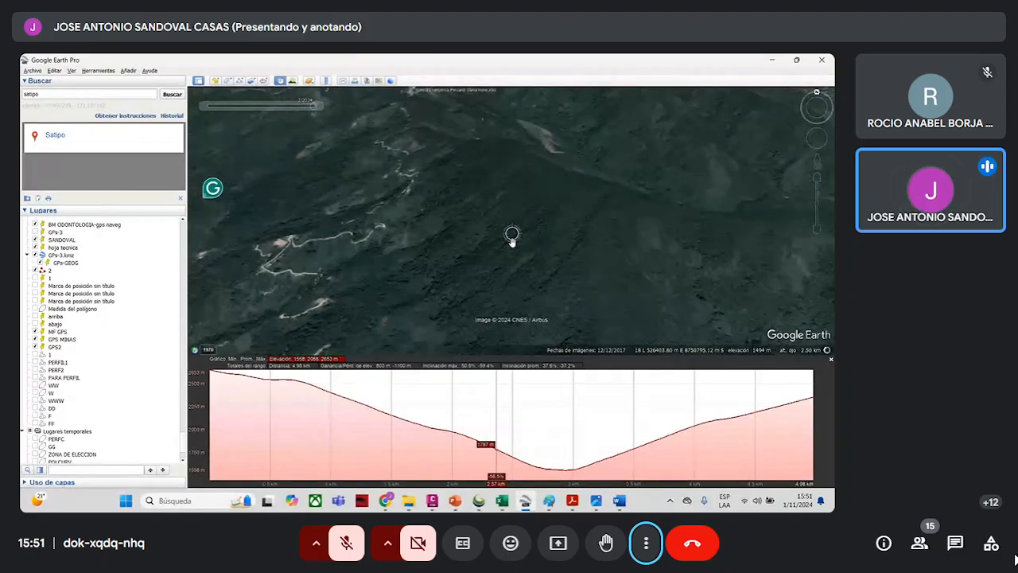
pyautogui.scroll(-3, 512, 239)
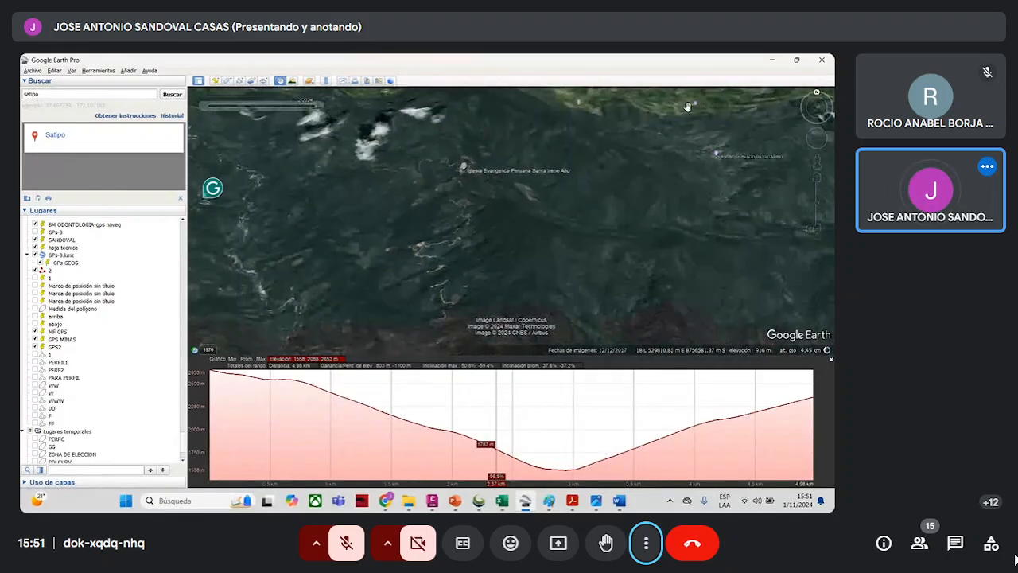
# - Go back to the land classification PDF and read item (e), Tierras de Protección (Símbolo X)
pyautogui.click(772, 60)
pyautogui.scroll(-1, 519, 300)
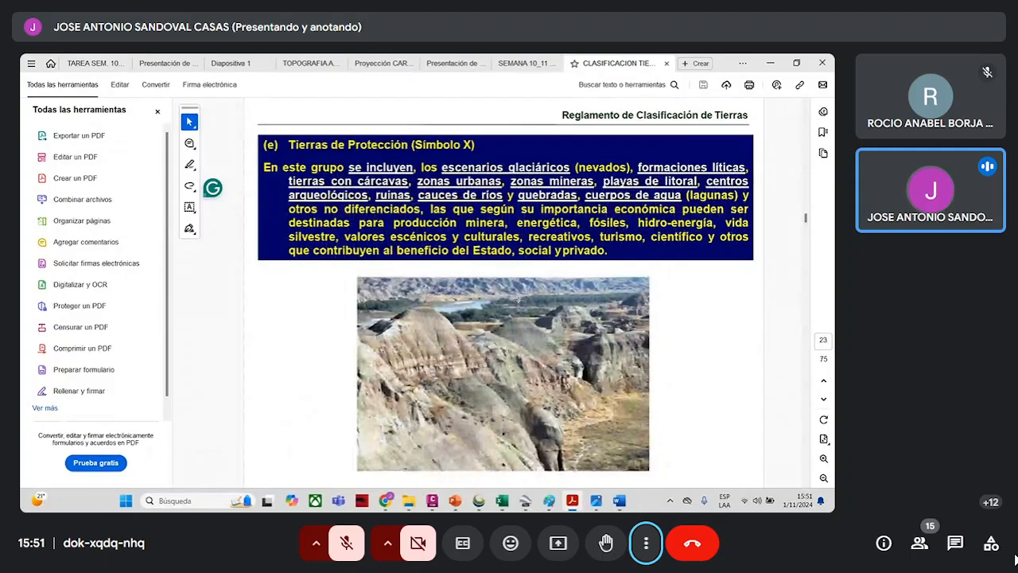
pyautogui.scroll(1, 518, 300)
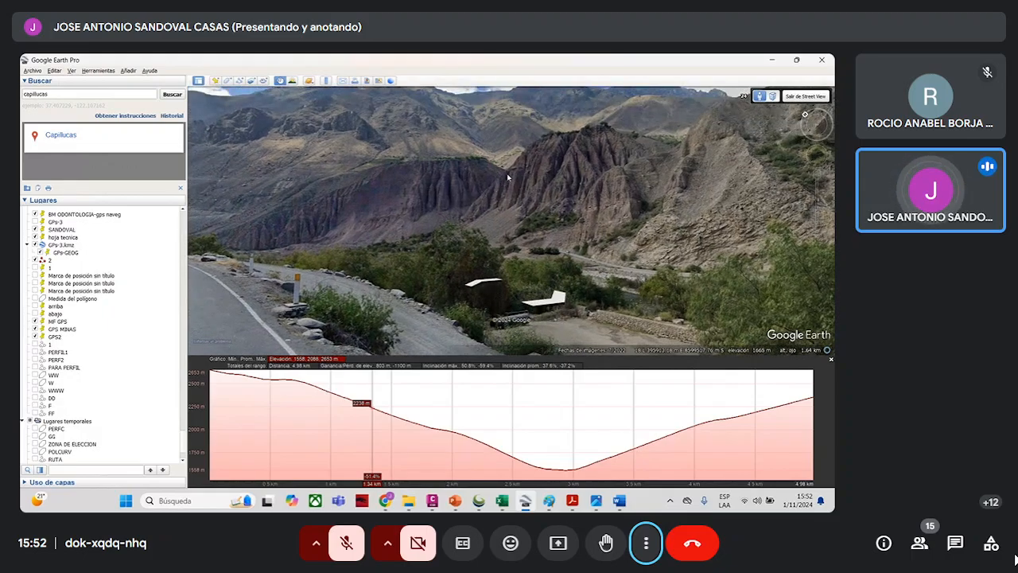
# - Inspect the gullied slopes across the valley at Capillucas in Street View, leaving ground level for the aerial view
pyautogui.moveTo(712, 162); pyautogui.dragTo(659, 209)
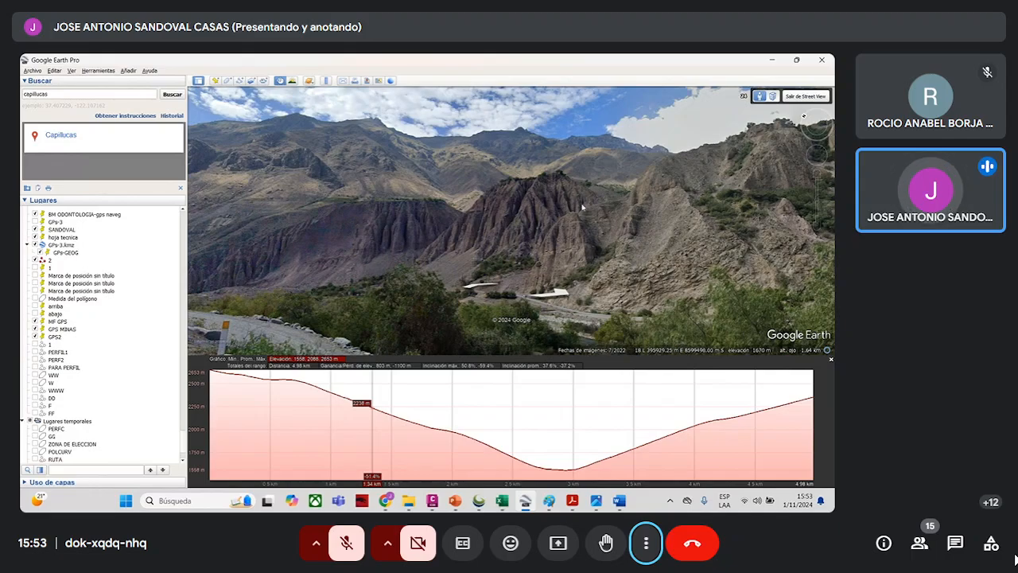
pyautogui.moveTo(576, 228); pyautogui.dragTo(606, 267)
pyautogui.moveTo(425, 239); pyautogui.dragTo(458, 194)
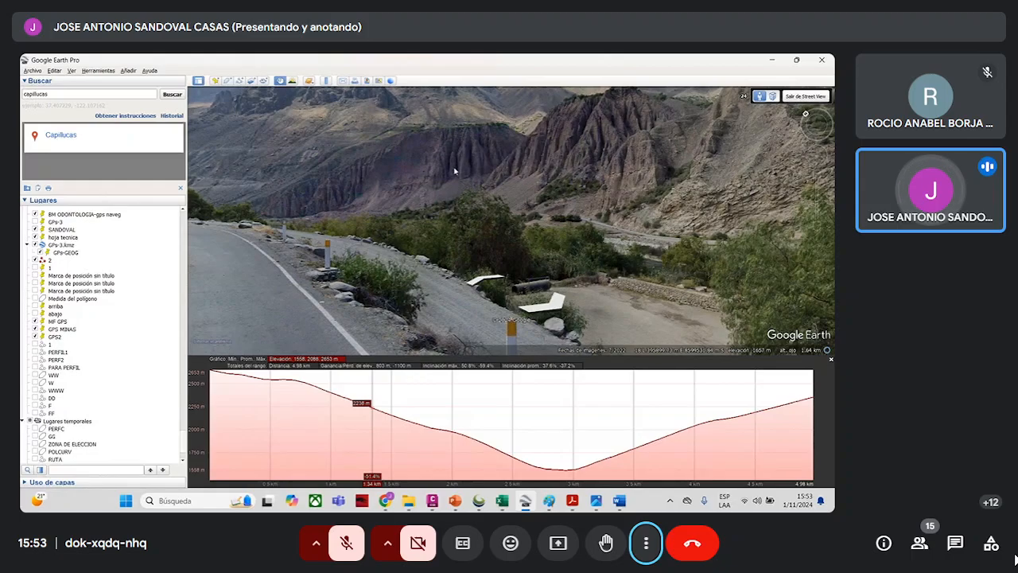
pyautogui.moveTo(455, 170); pyautogui.dragTo(451, 188)
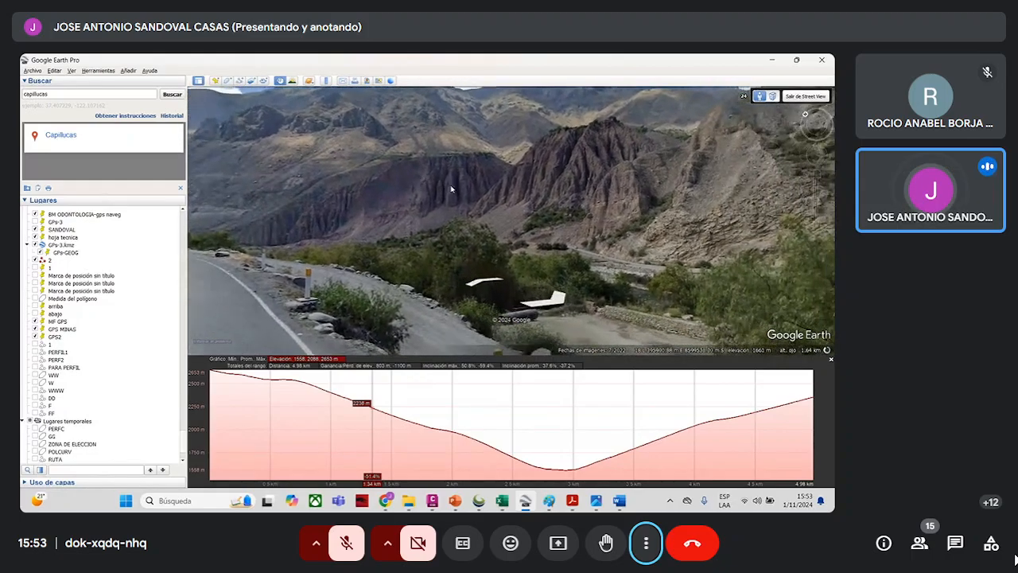
pyautogui.click(791, 96)
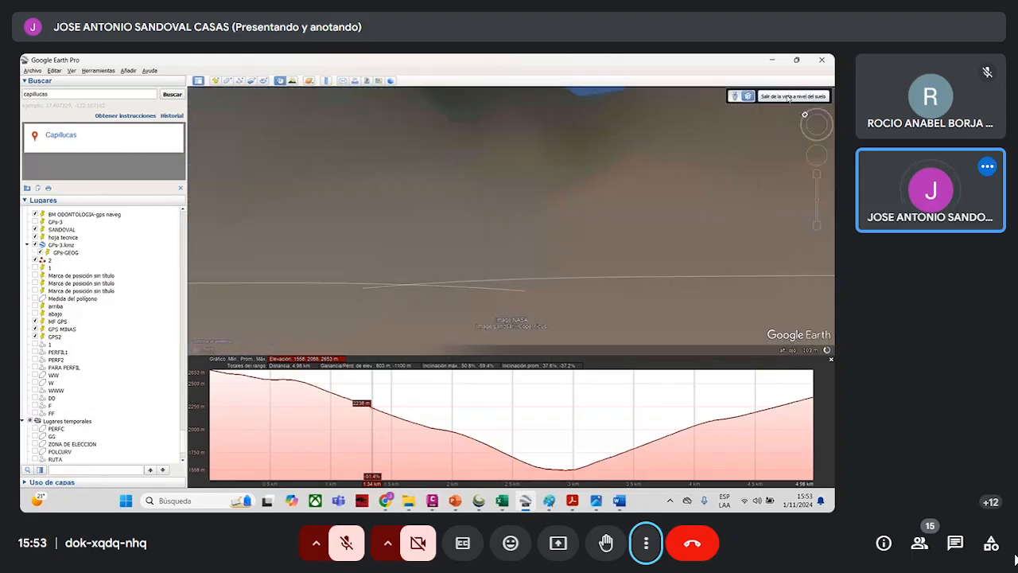
pyautogui.click(789, 97)
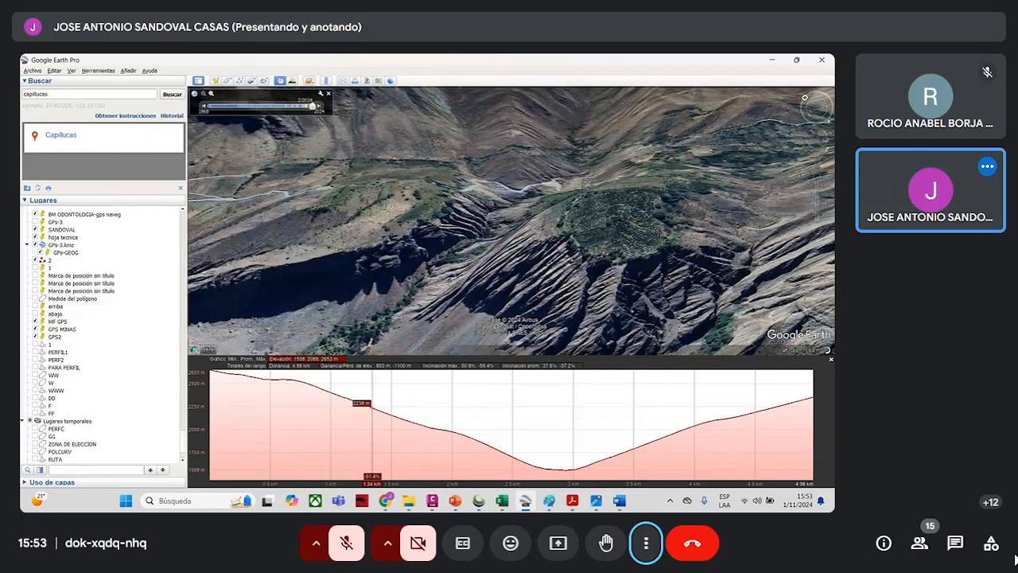
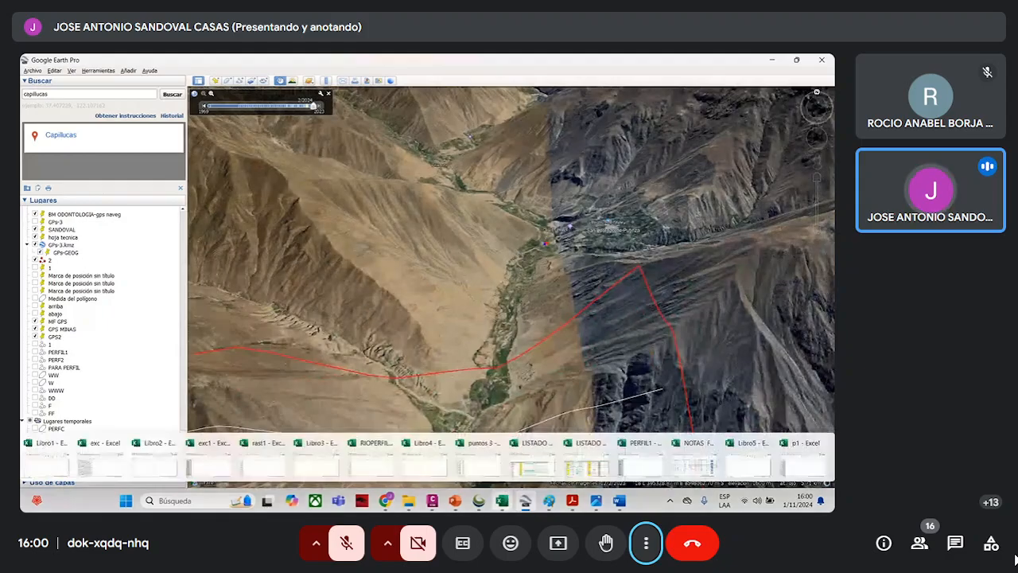
# - Switch to the Global Mapper window with the path profile, move the profile aside and examine its line across the poligono1 contours
pyautogui.moveTo(480, 503)
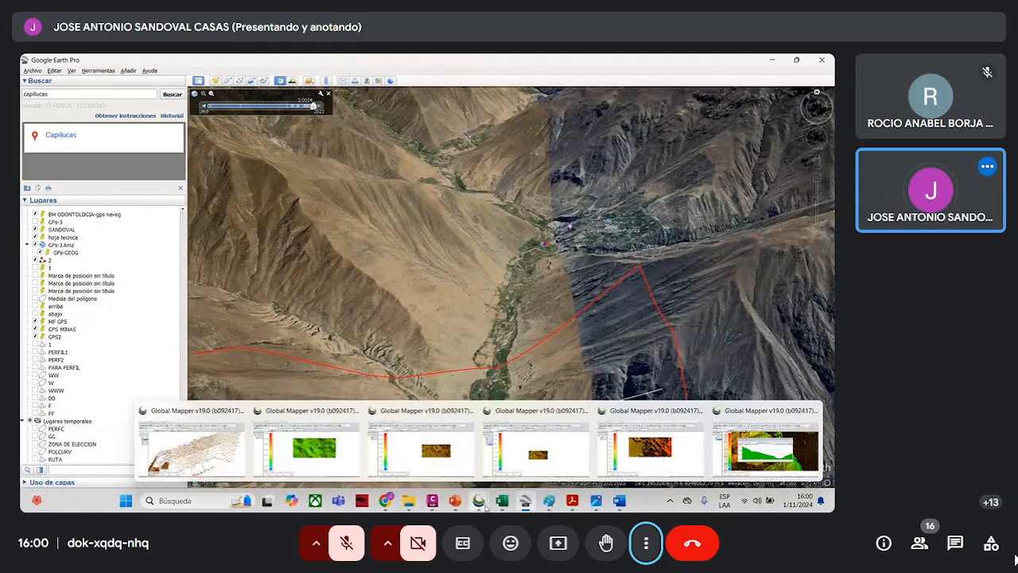
pyautogui.click(757, 460)
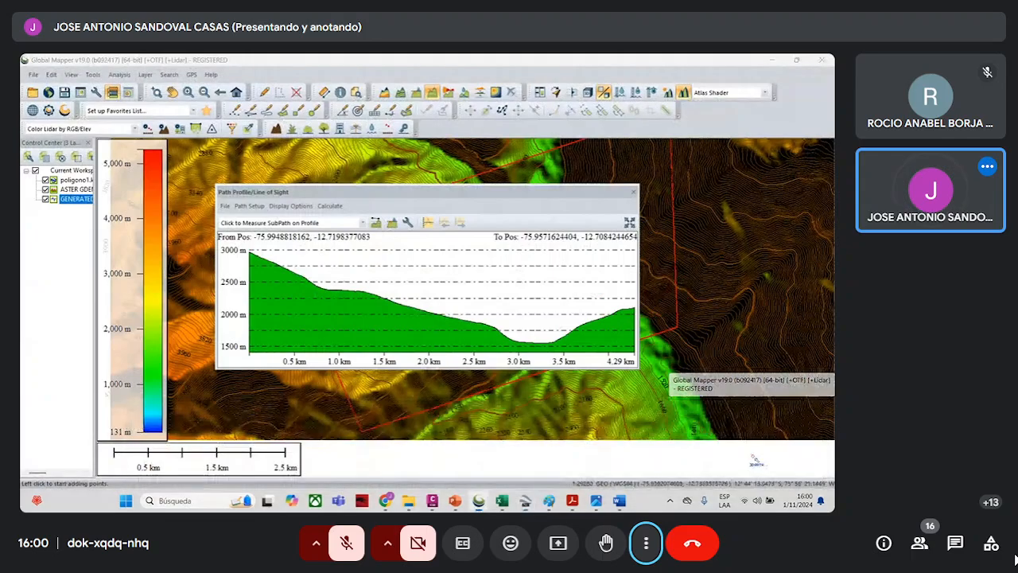
pyautogui.moveTo(524, 199); pyautogui.dragTo(765, 197)
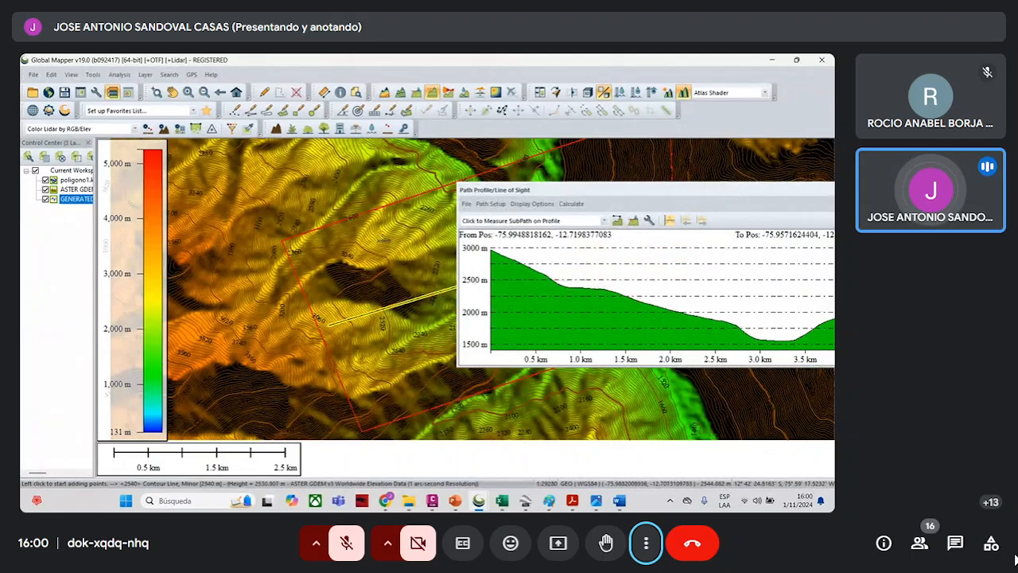
pyautogui.scroll(1, 388, 293)
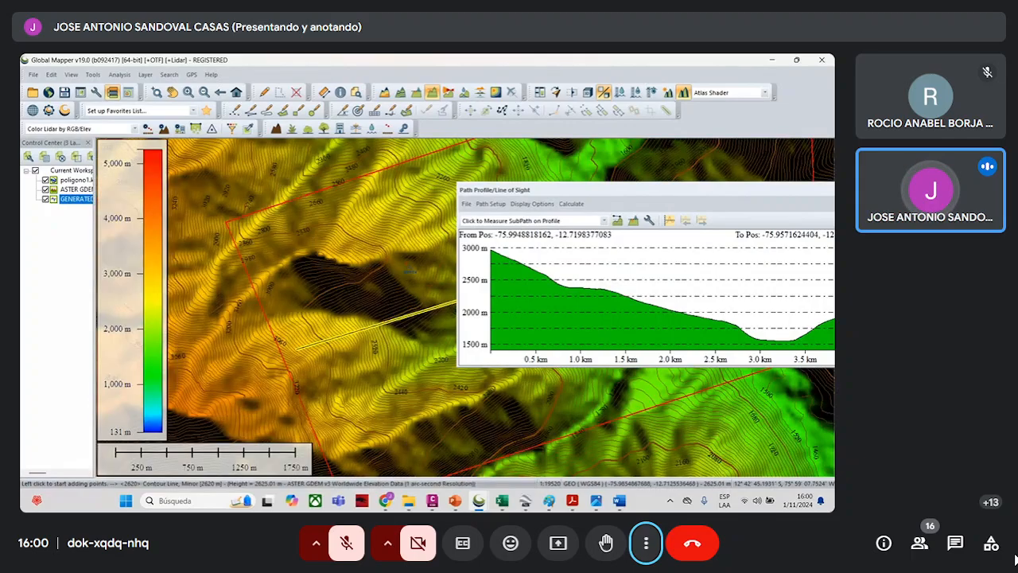
pyautogui.scroll(-4, 368, 274)
pyautogui.scroll(2, 378, 268)
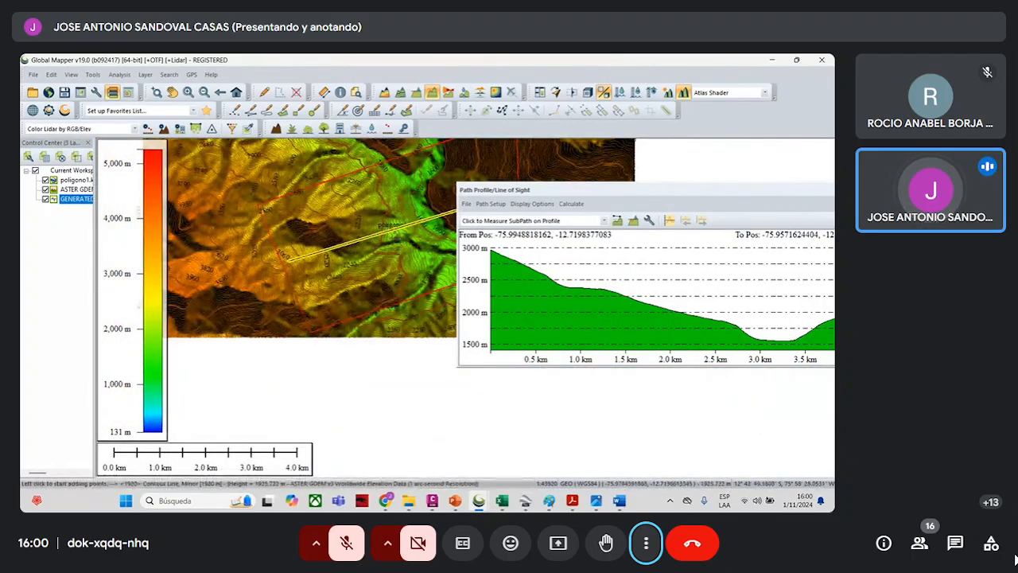
pyautogui.scroll(1, 369, 219)
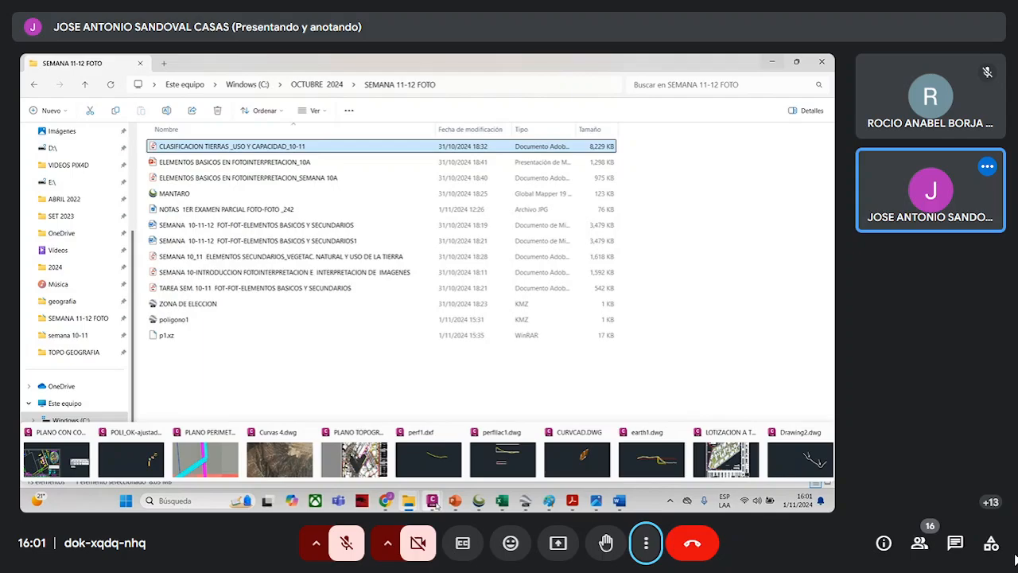
# - Hide the generated contours in the CURVAS TOP workspace, and move the path profile window lower over the poligono1 terrain
pyautogui.moveTo(409, 502)
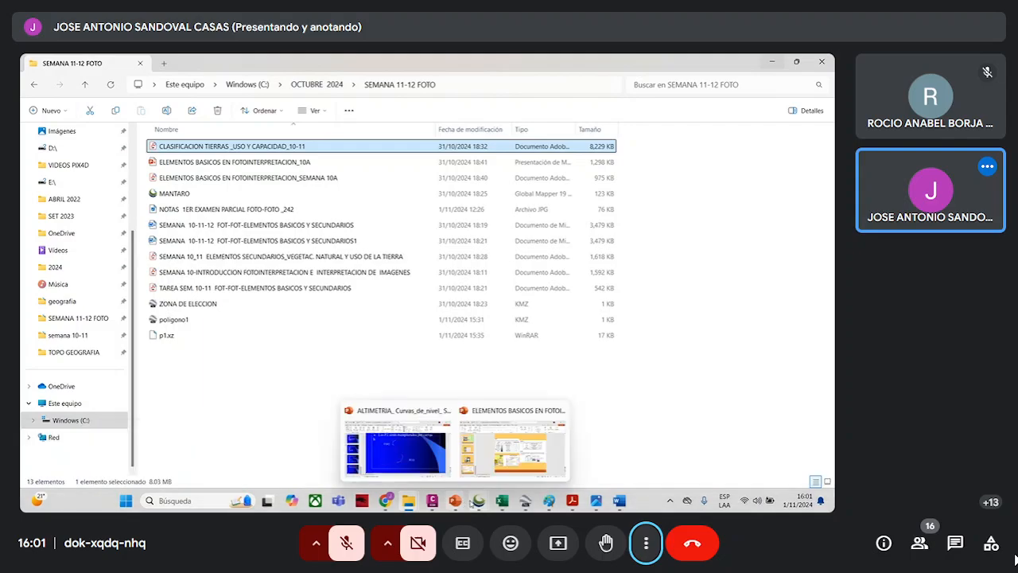
pyautogui.moveTo(474, 503)
pyautogui.click(191, 448)
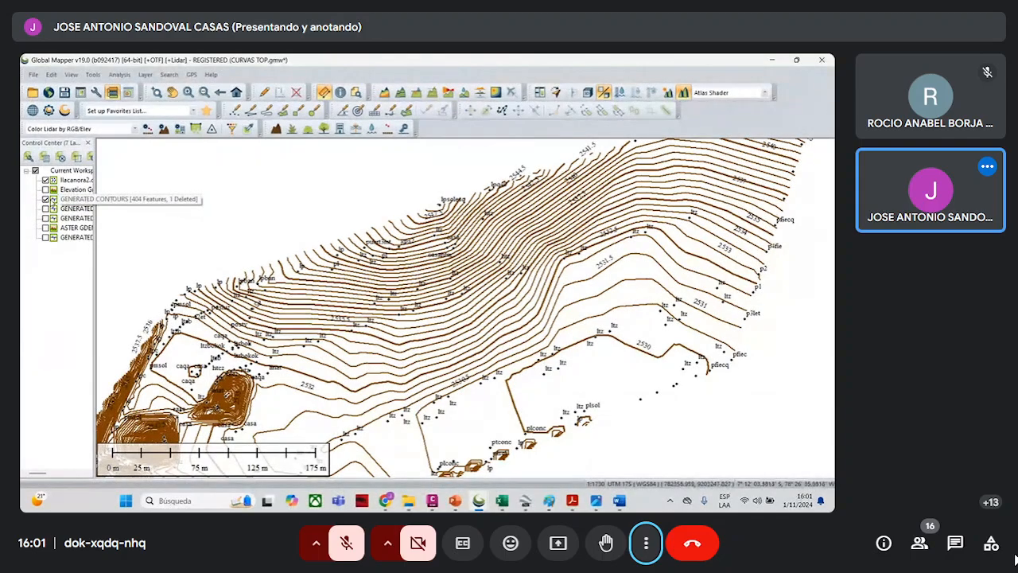
pyautogui.click(45, 198)
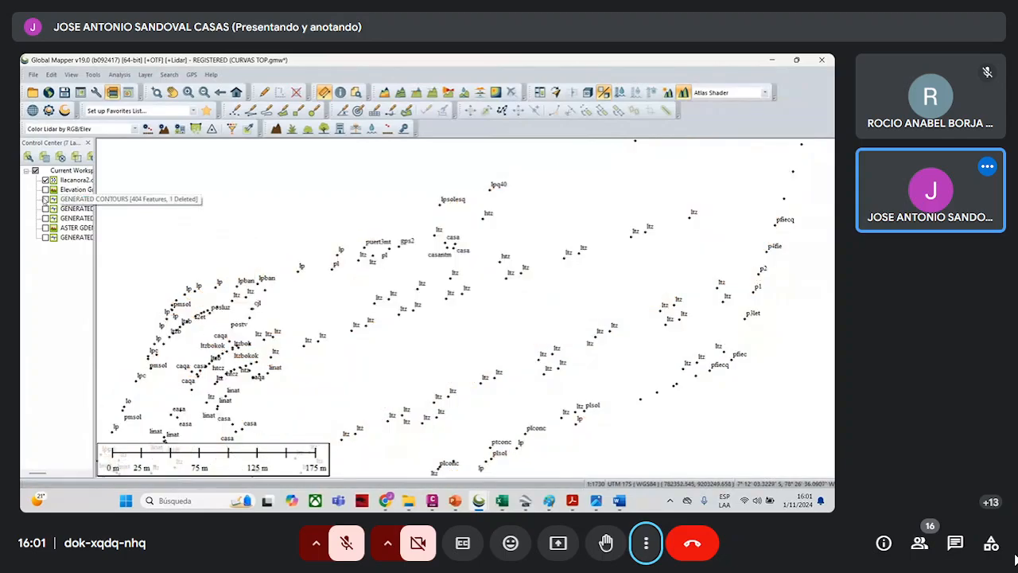
pyautogui.scroll(-2, 278, 195)
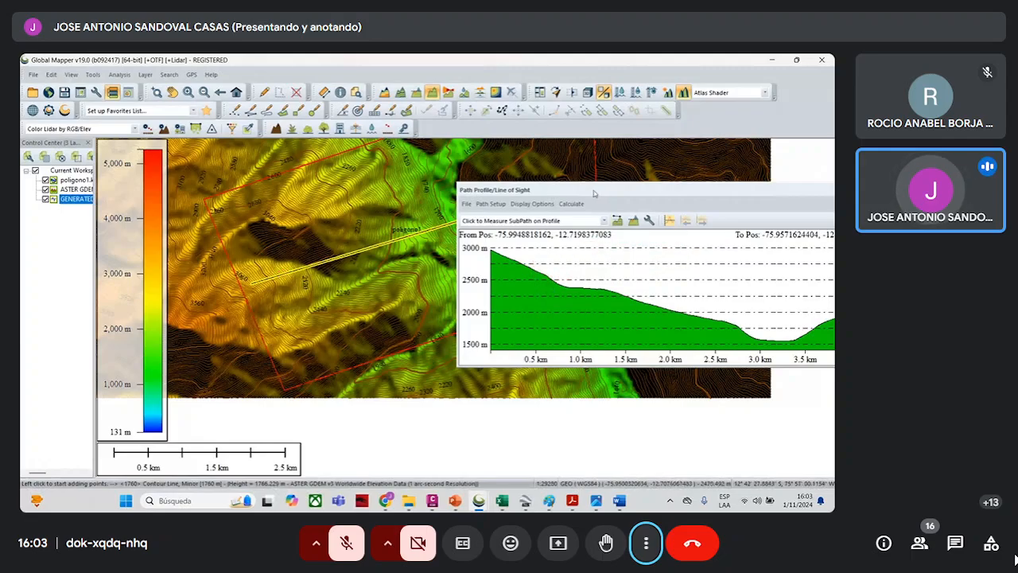
pyautogui.moveTo(595, 192); pyautogui.dragTo(559, 334)
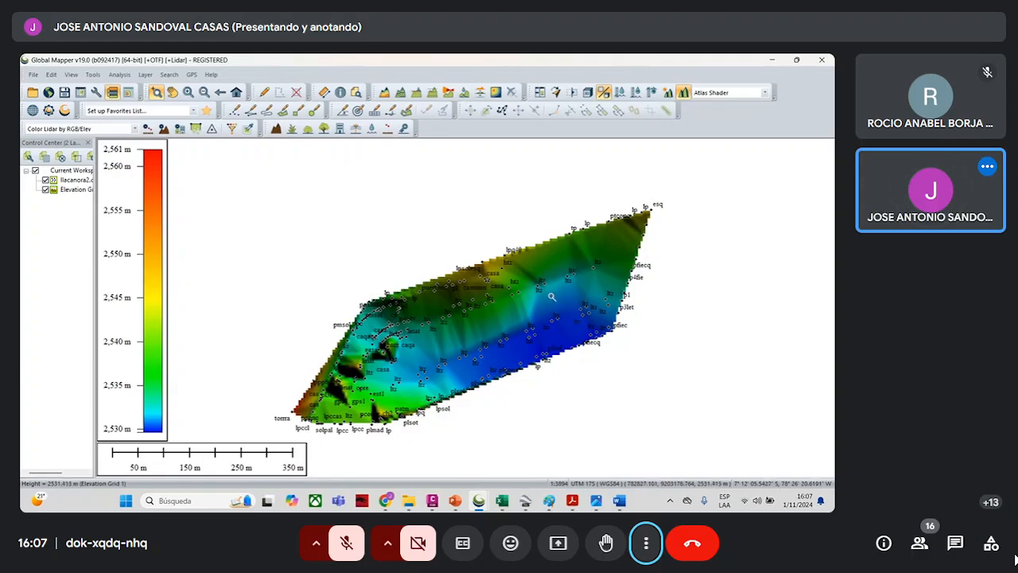
# - Generate contours from the elevation grid at a 1 m interval, with multipliers of 1 for minor and 5 for major contours
pyautogui.click(404, 92)
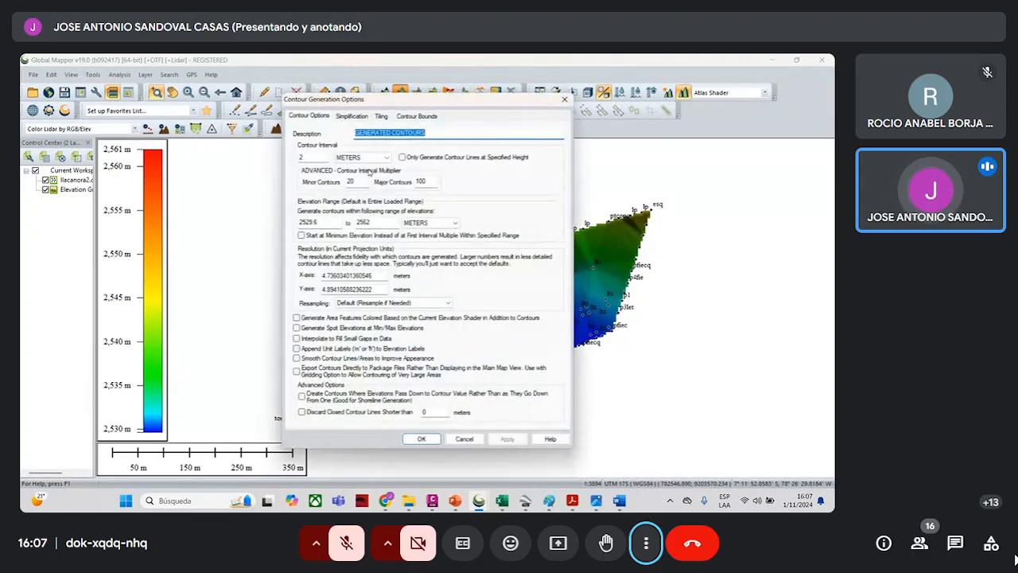
pyautogui.doubleClick(311, 159)
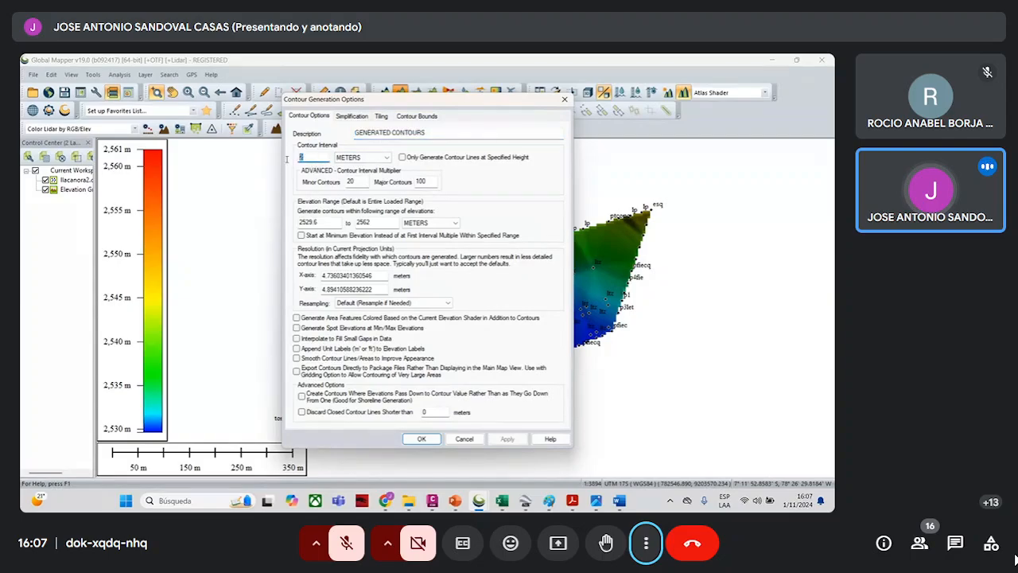
pyautogui.write('1')
pyautogui.doubleClick(349, 182)
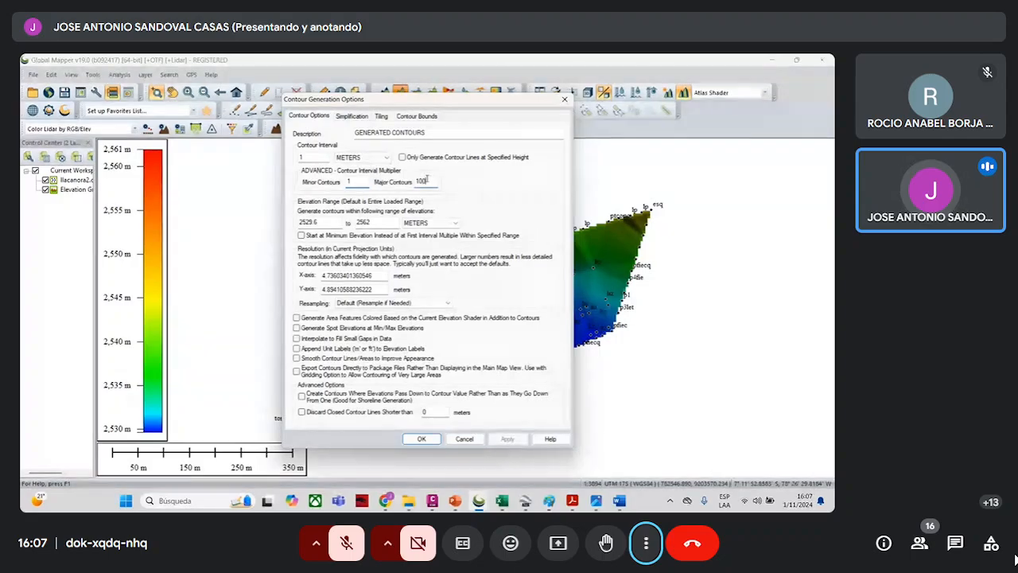
pyautogui.doubleClick(420, 182)
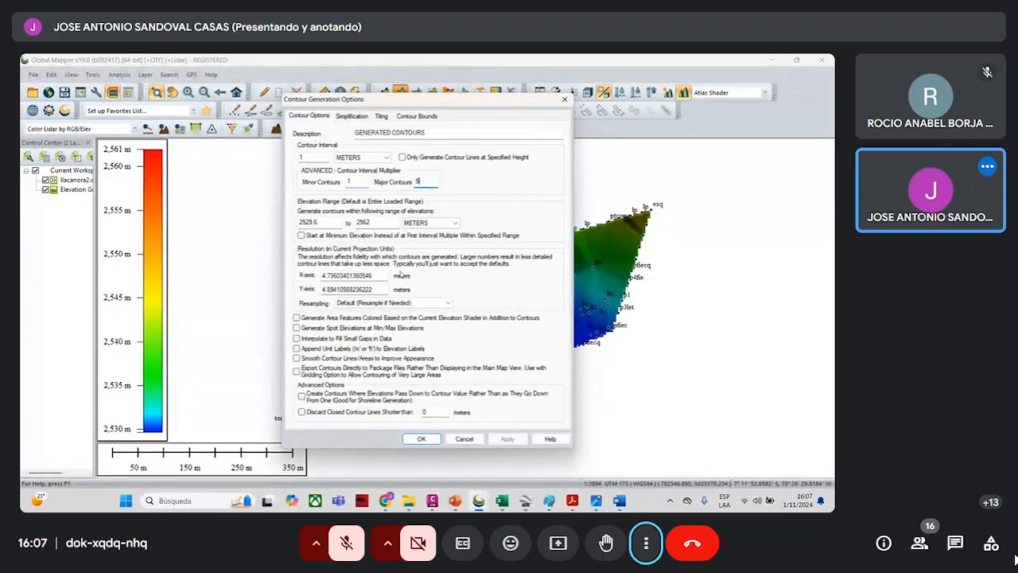
pyautogui.click(422, 438)
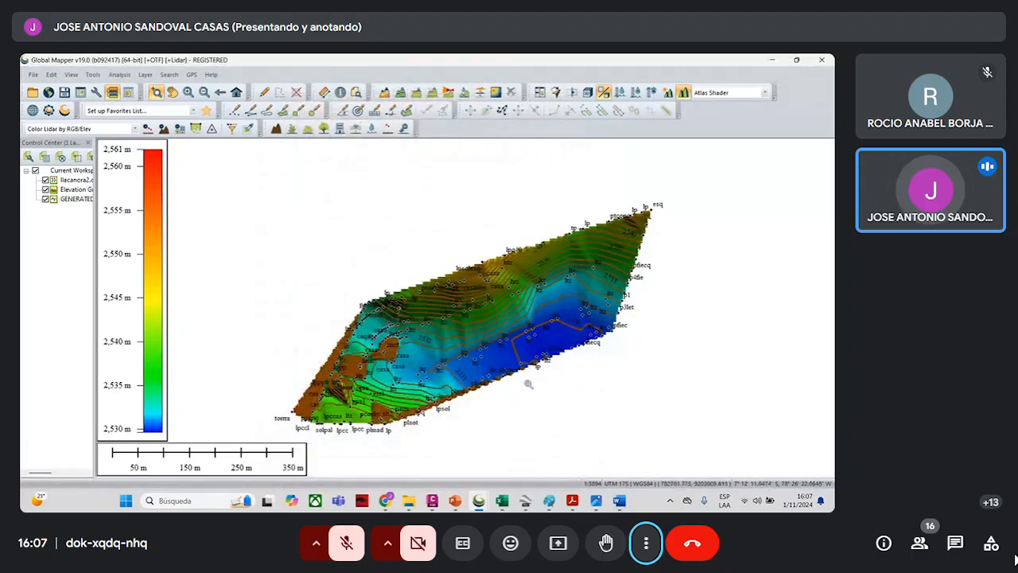
pyautogui.scroll(3, 527, 384)
pyautogui.scroll(-2, 541, 378)
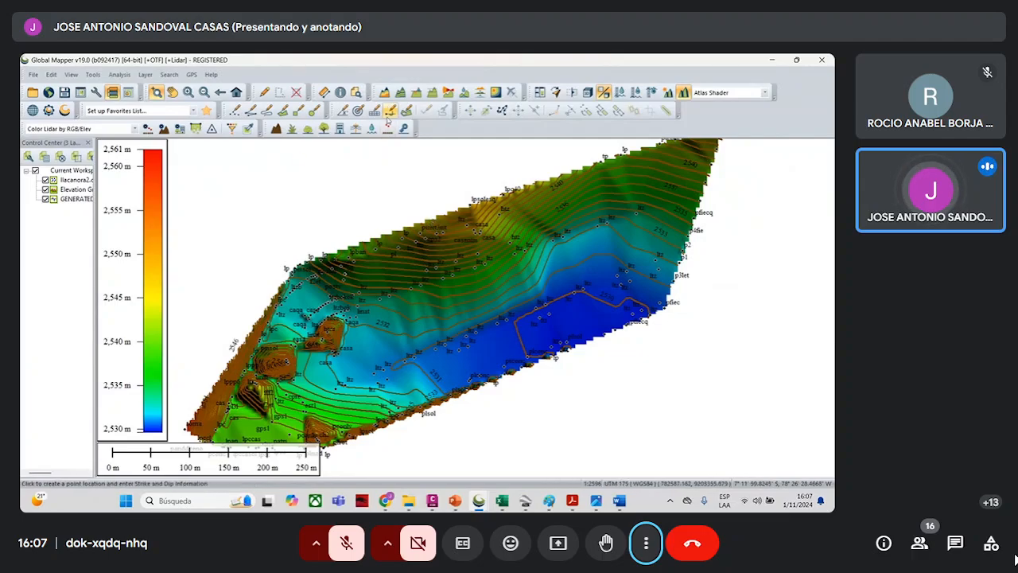
# - Cut a path profile about 231 m long across the terrain from its upper to its lower edge, review it and close it
pyautogui.click(431, 93)
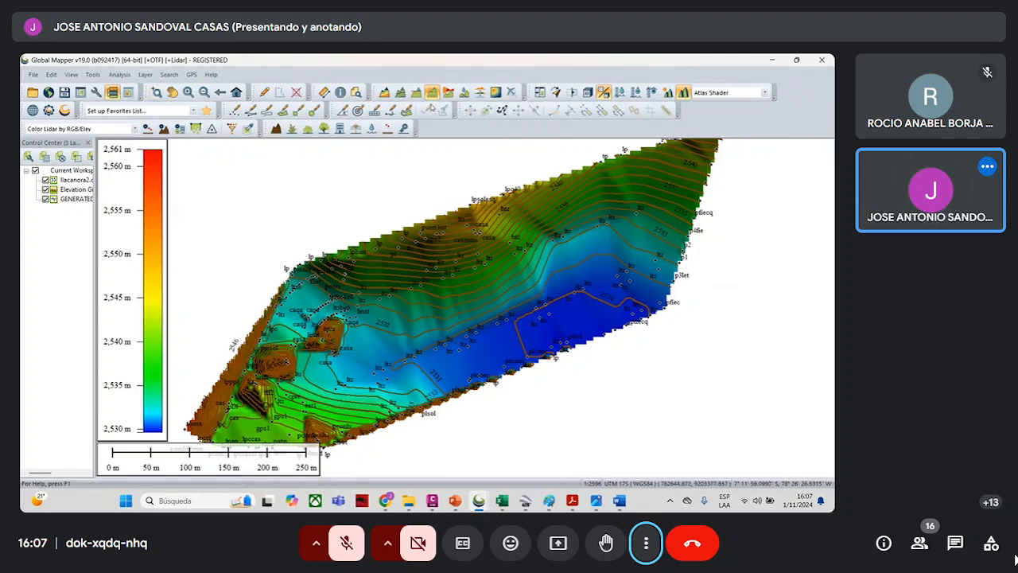
pyautogui.click(435, 211)
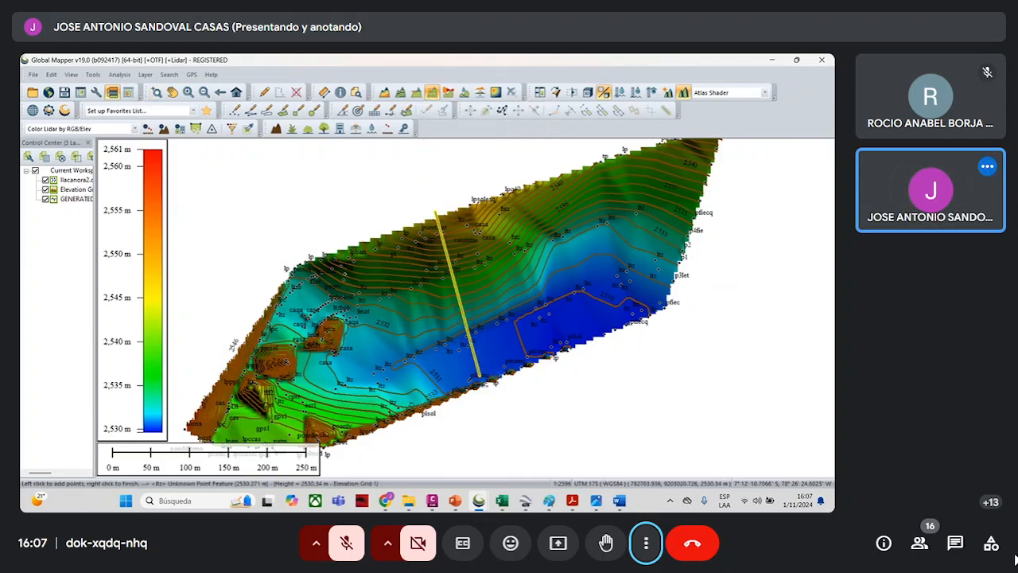
pyautogui.rightClick(486, 382)
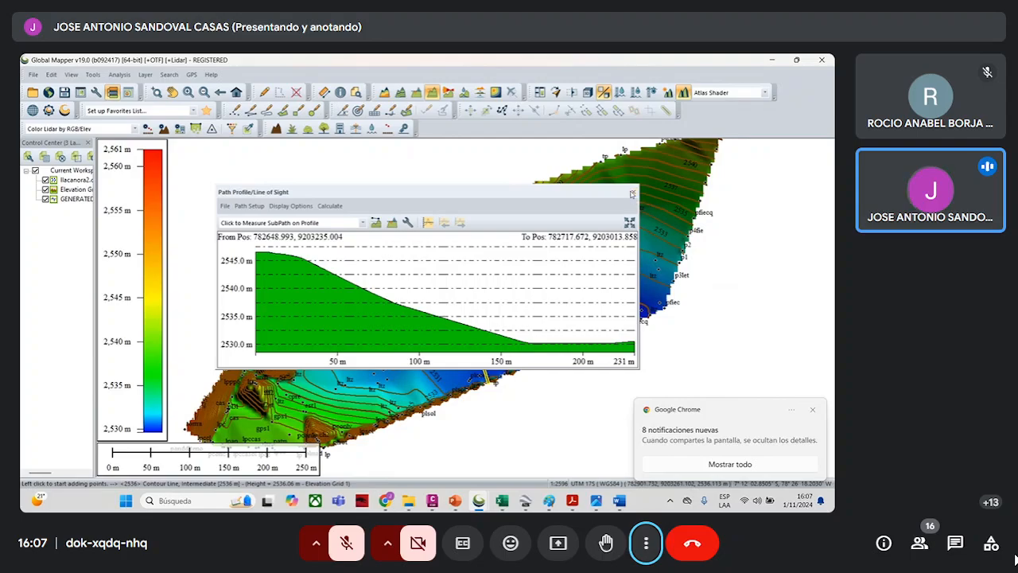
pyautogui.click(633, 194)
# - Hide the elevation grid and the llacanora2.csv points so that only the generated contours are displayed
pyautogui.click(46, 199)
pyautogui.click(45, 190)
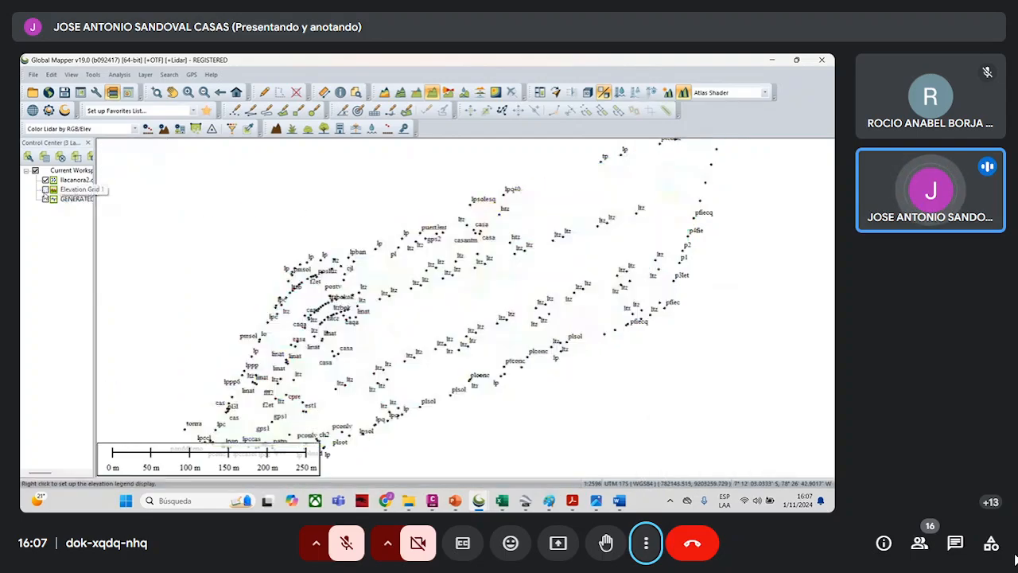
pyautogui.click(45, 180)
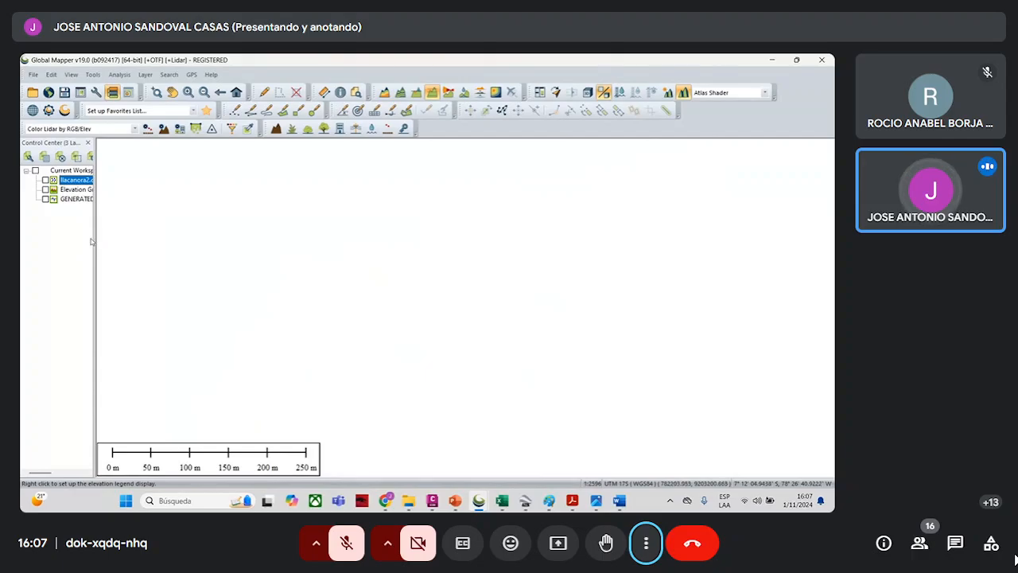
pyautogui.click(46, 199)
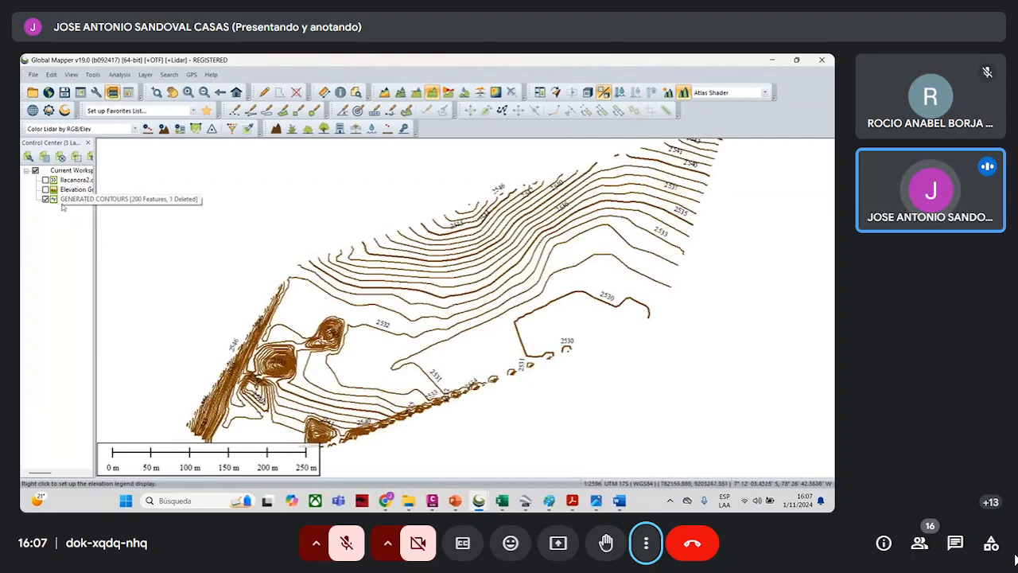
pyautogui.scroll(-1, 331, 259)
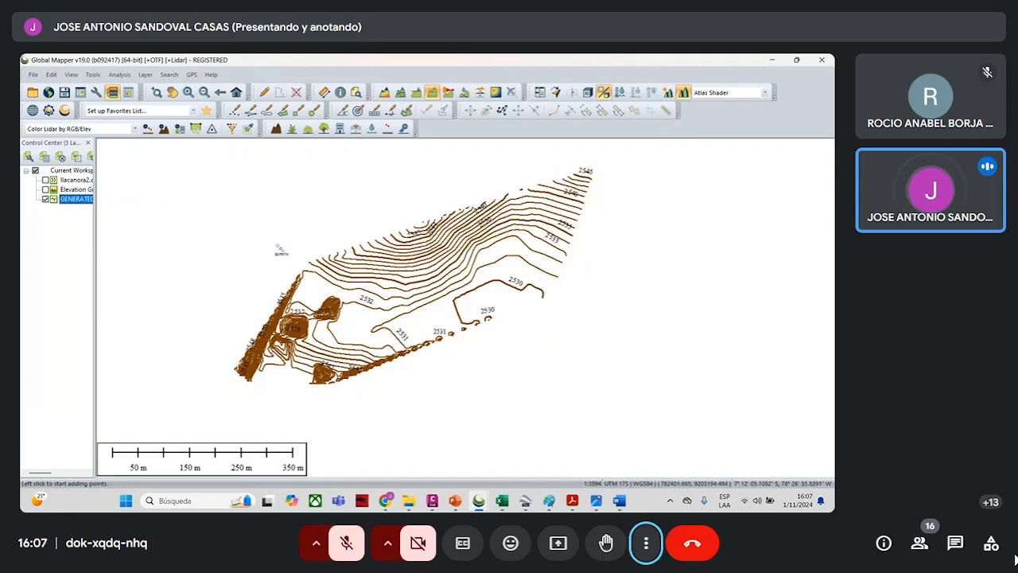
# - Hide the generated contours and display only the llacanora2.csv survey points
pyautogui.click(46, 199)
pyautogui.click(46, 189)
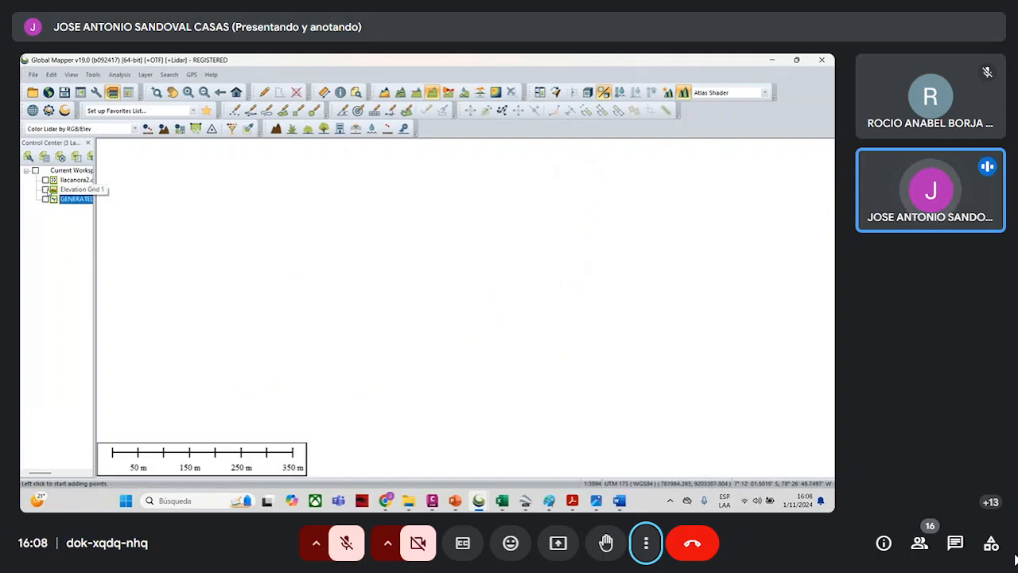
pyautogui.click(46, 189)
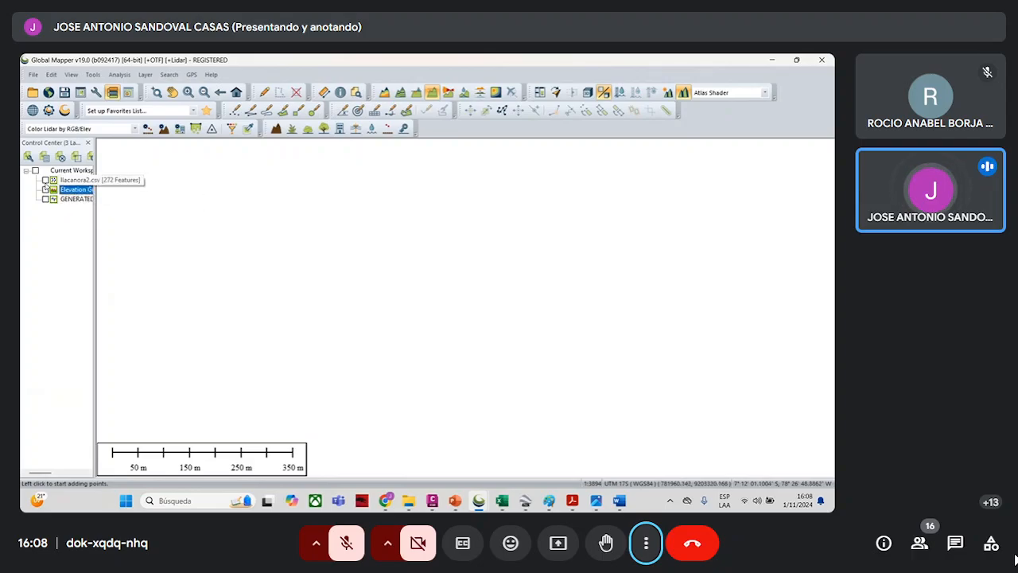
pyautogui.click(45, 179)
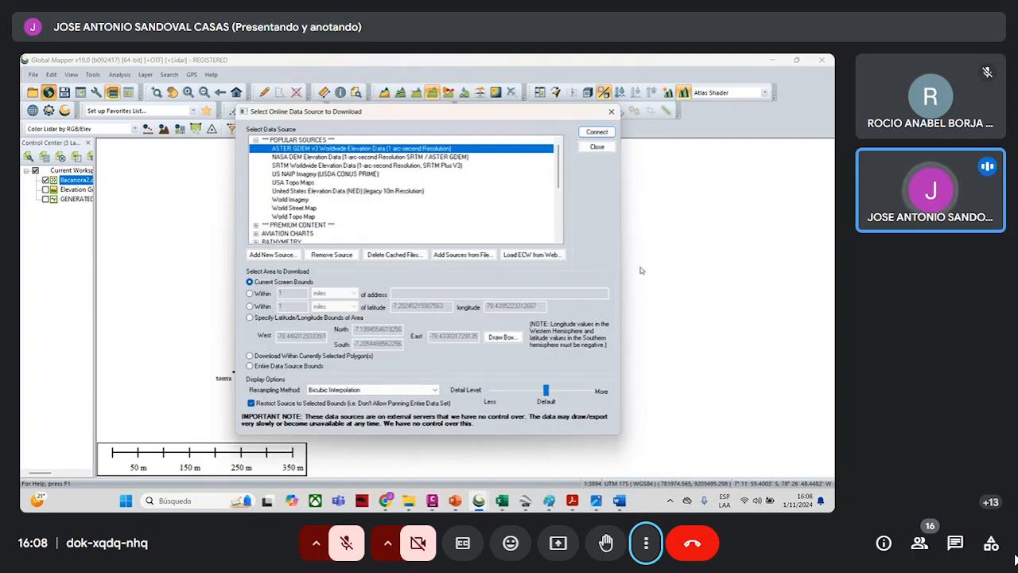
# - Load NASA DEM Elevation Data (SRTM / ASTER GDEM) for the current screen bounds and leave only that layer displayed
pyautogui.click(342, 157)
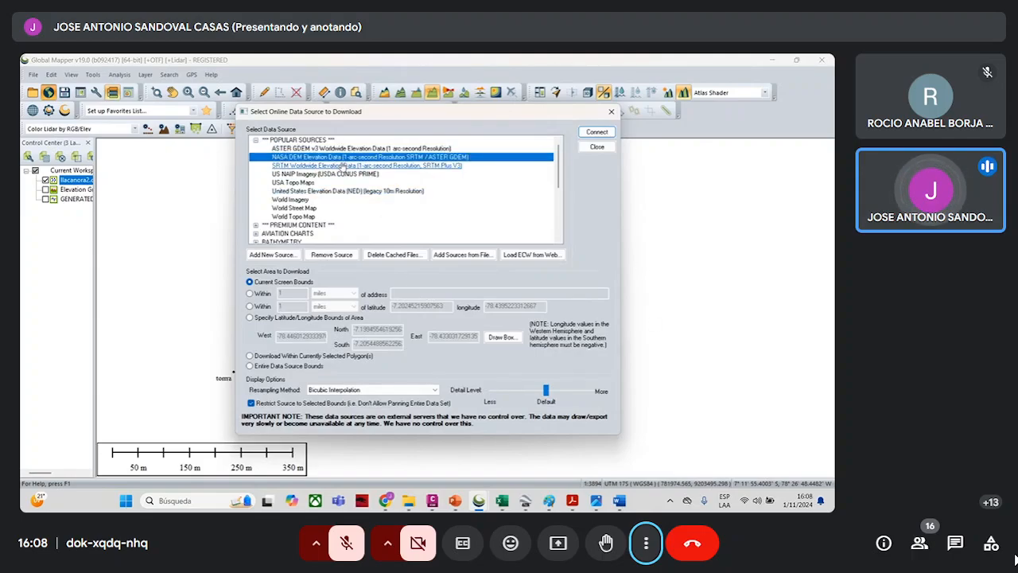
pyautogui.click(597, 132)
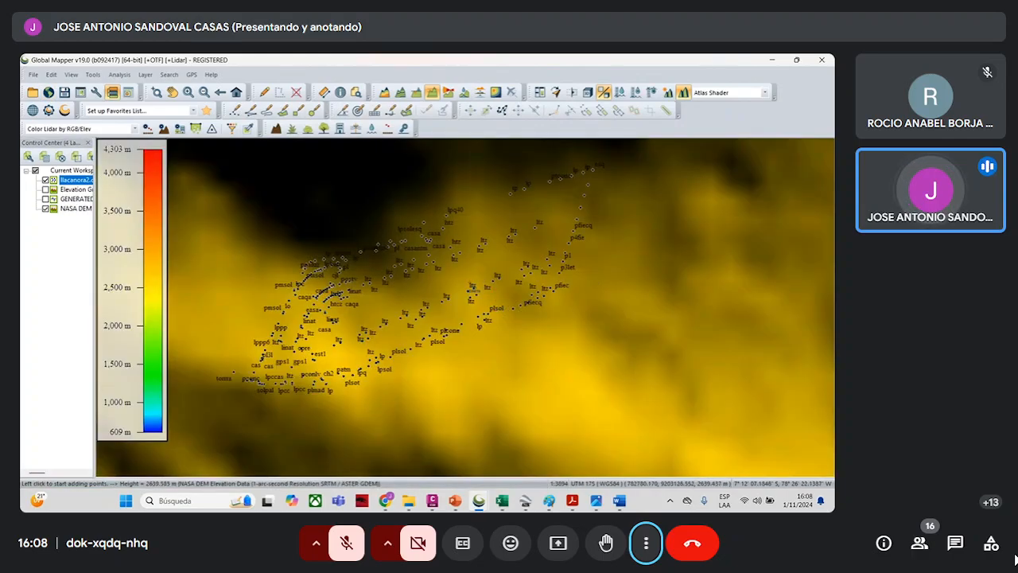
pyautogui.click(45, 190)
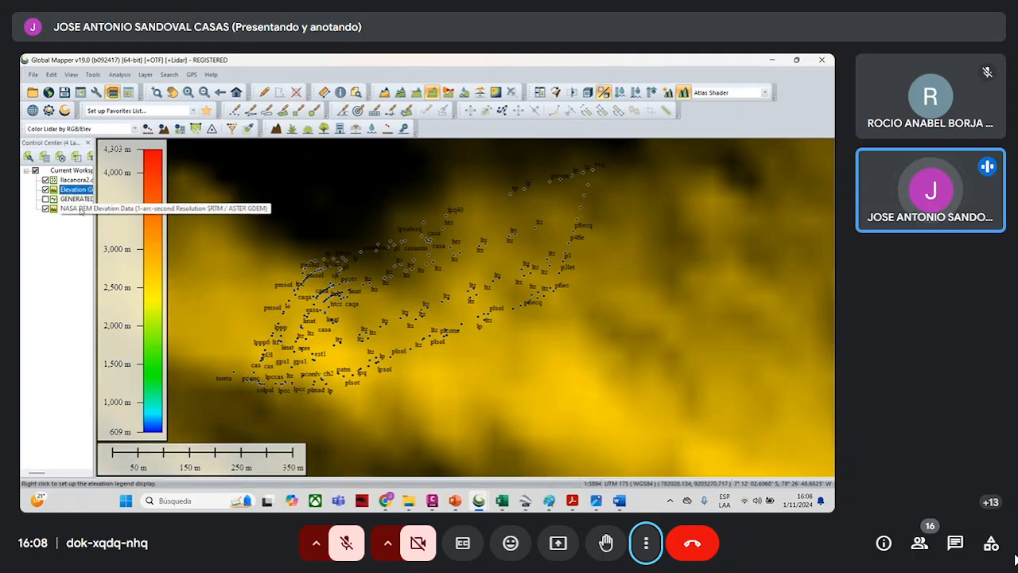
pyautogui.click(46, 179)
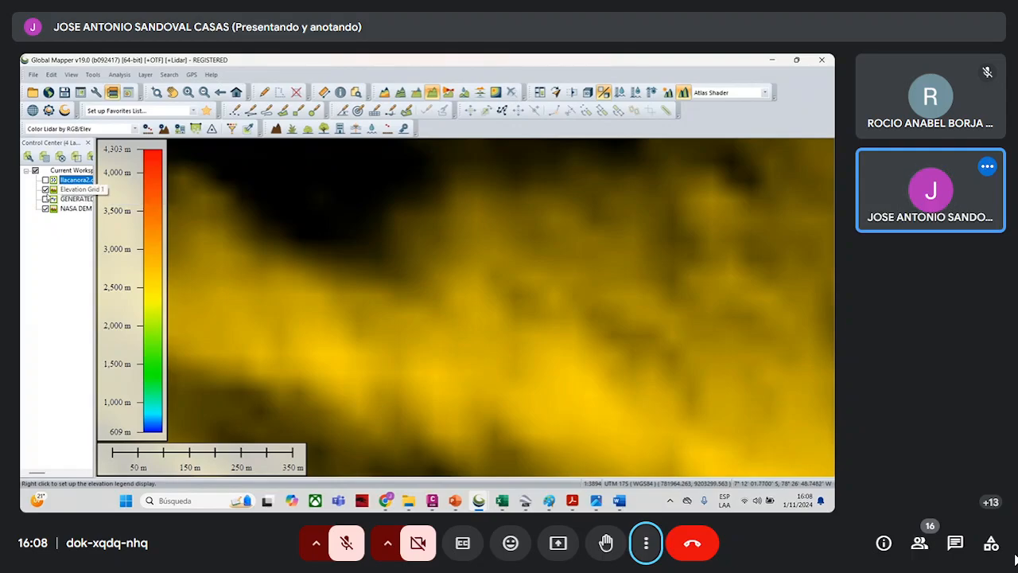
pyautogui.click(45, 190)
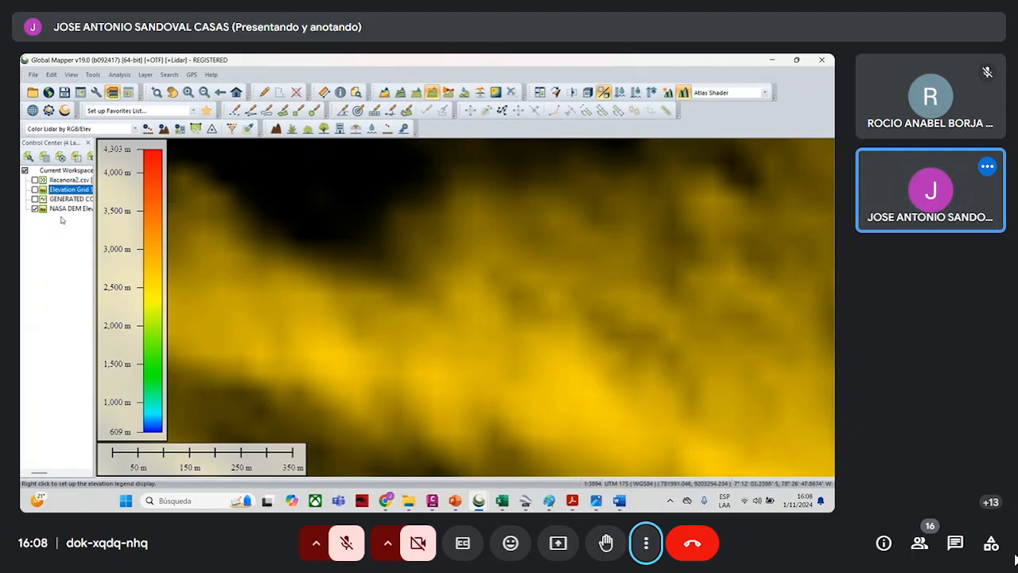
# - Generate contours at a 1 m interval from the NASA DEM elevation data
pyautogui.scroll(-3, 323, 295)
pyautogui.scroll(1, 325, 297)
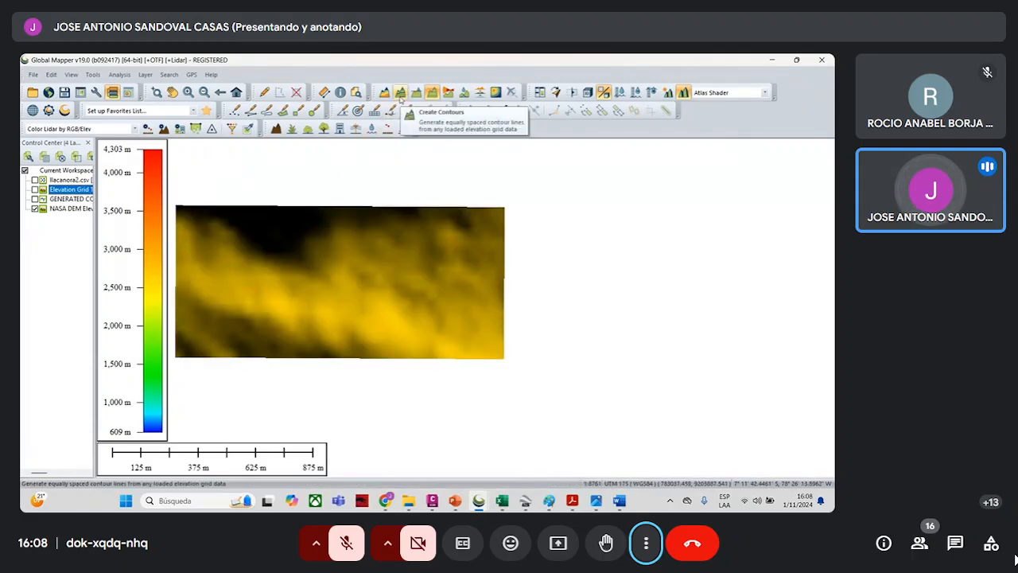
pyautogui.click(400, 96)
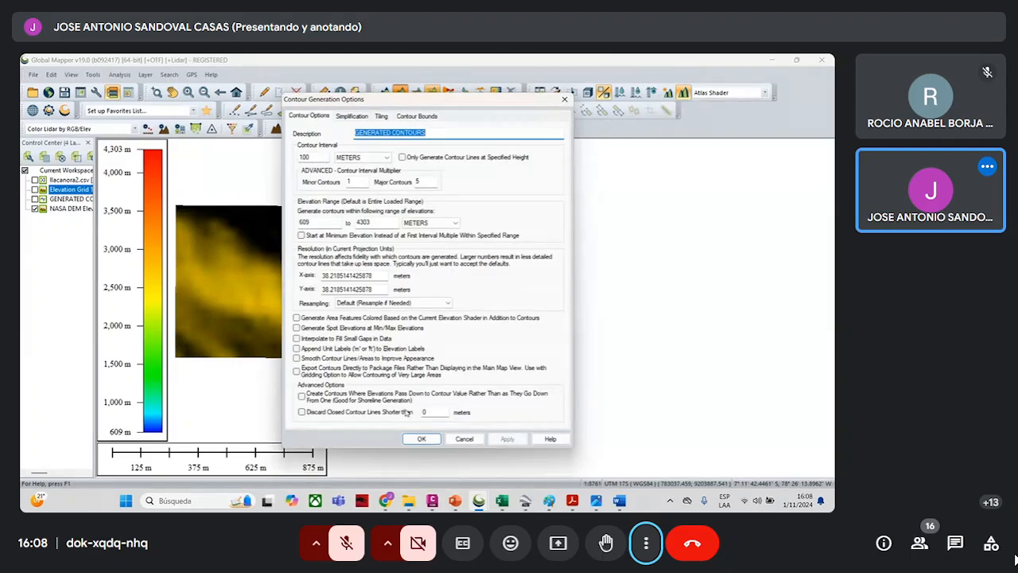
pyautogui.moveTo(322, 157); pyautogui.dragTo(271, 165)
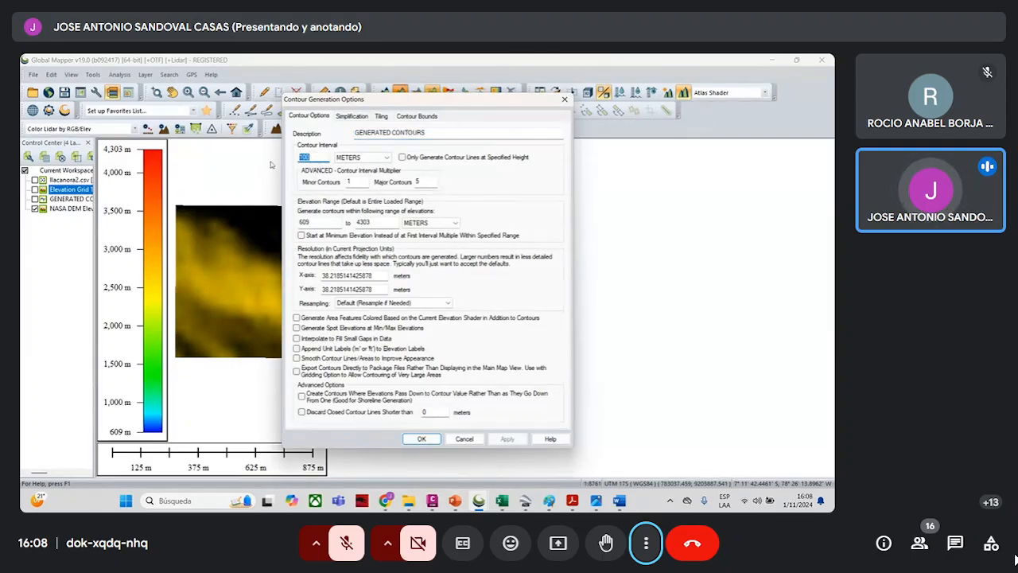
pyautogui.write('5')
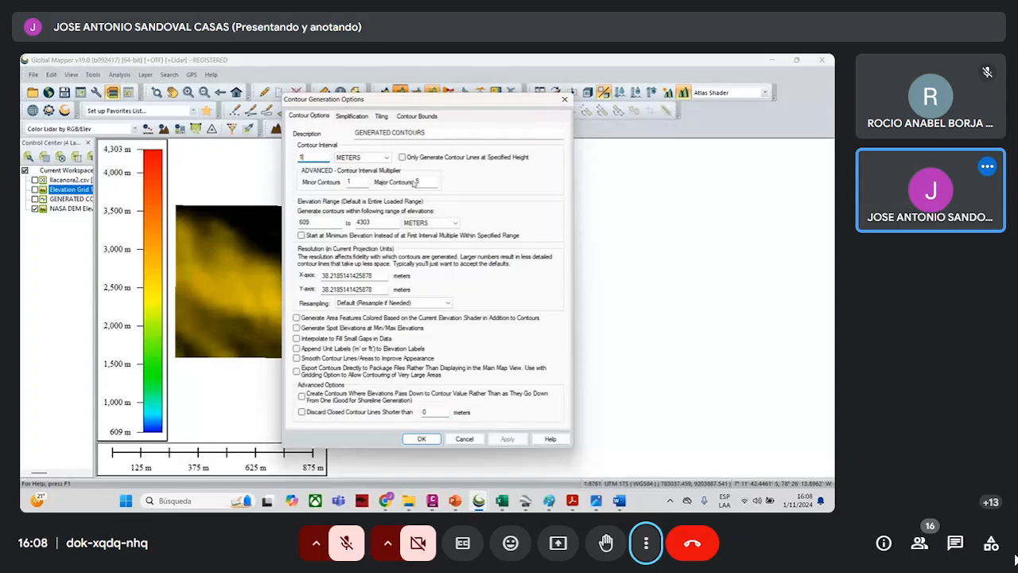
pyautogui.click(422, 439)
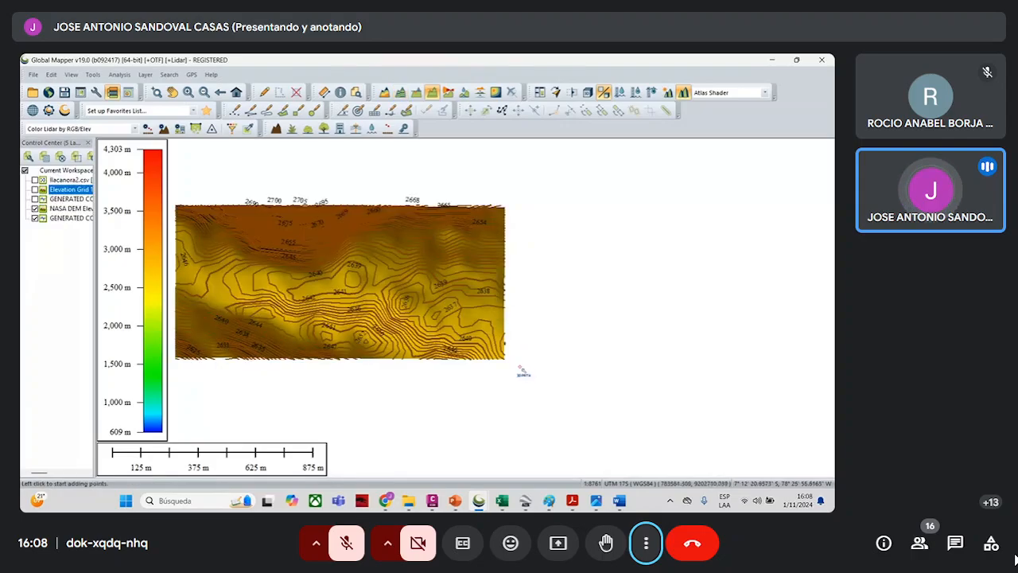
# - Examine the NASA DEM contours and overlay the survey-derived contours on them to compare the two sets
pyautogui.scroll(2, 265, 286)
pyautogui.scroll(-2, 445, 267)
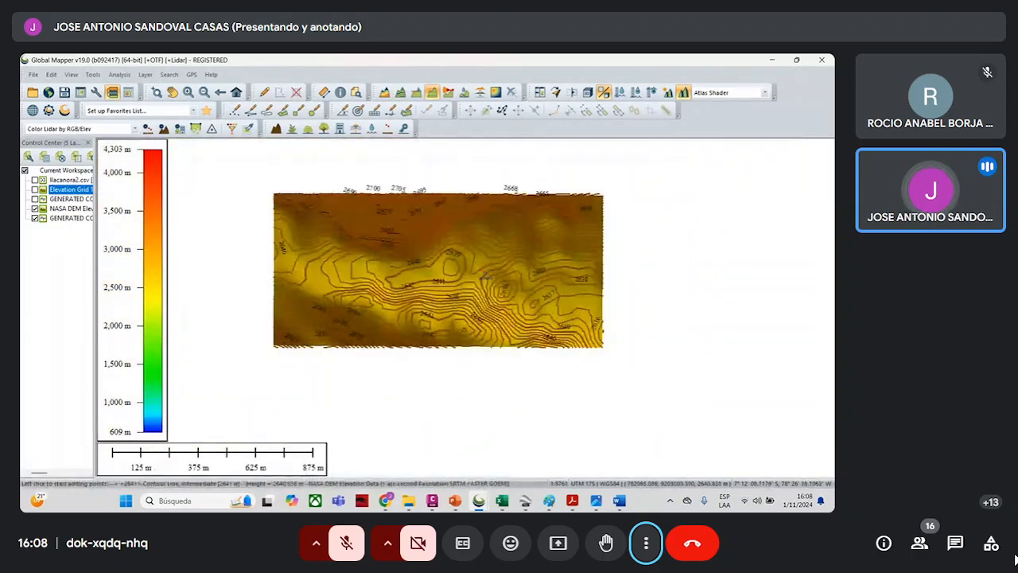
pyautogui.scroll(1, 465, 269)
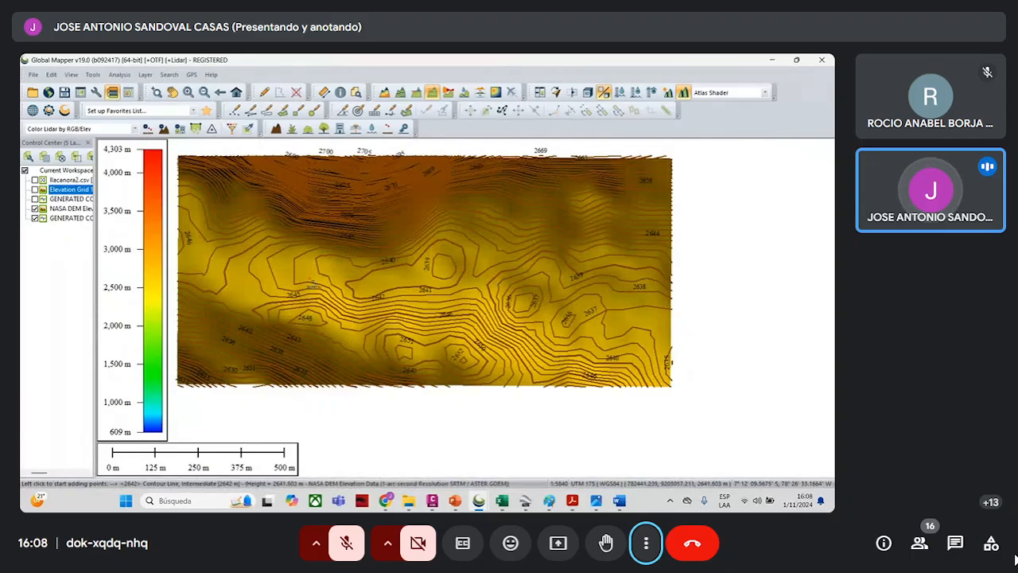
pyautogui.scroll(-2, 410, 271)
pyautogui.scroll(2, 334, 265)
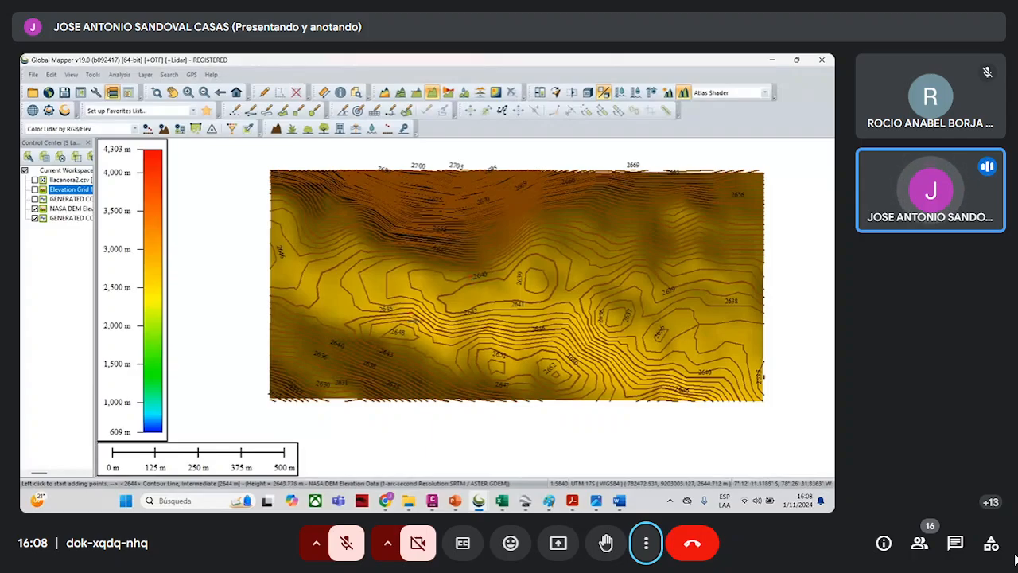
pyautogui.click(34, 200)
pyautogui.scroll(2, 434, 280)
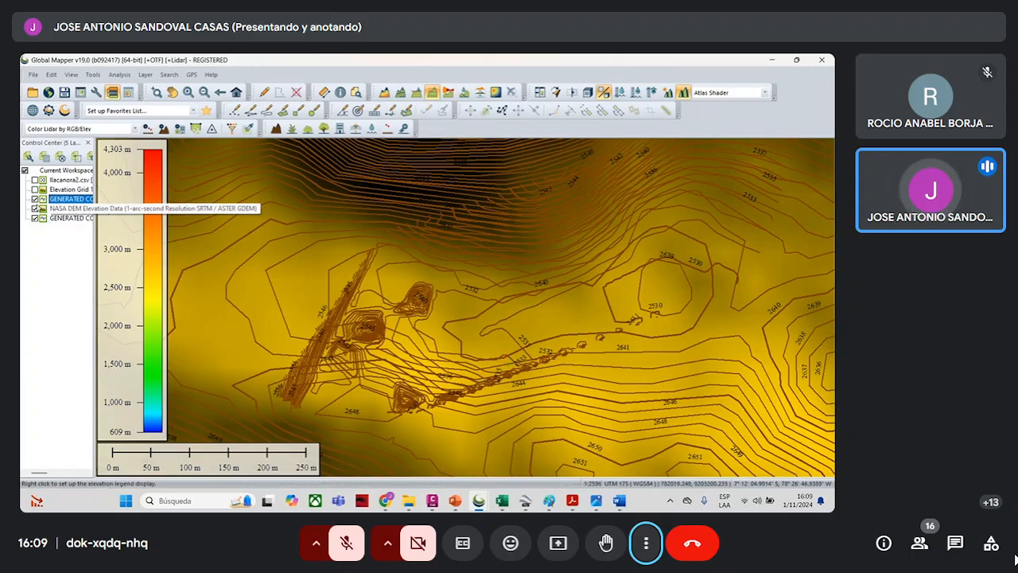
pyautogui.click(35, 209)
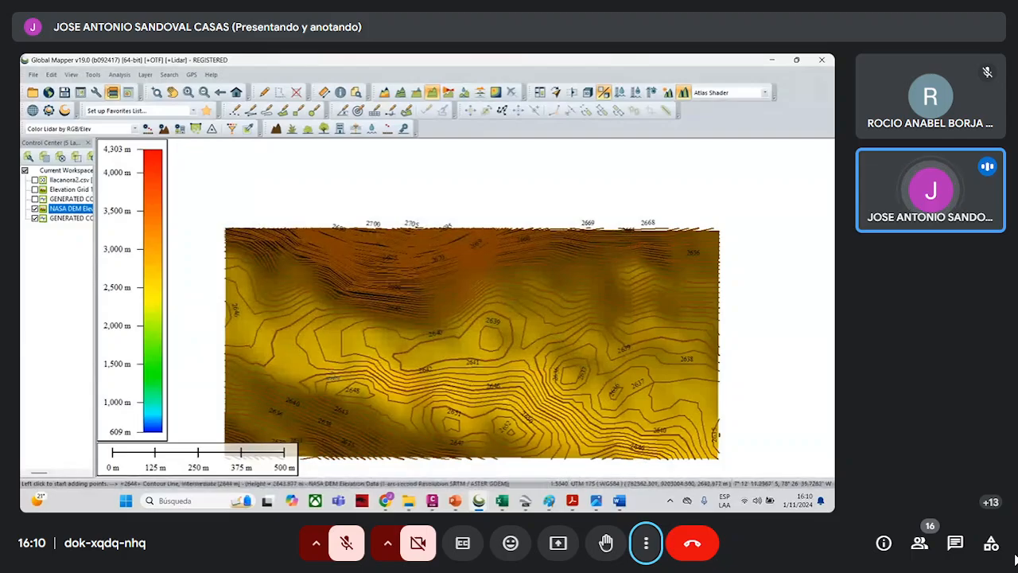
# - Display only the survey-derived contours with their elevation grid and cut a path profile from the terrain's upper to lower edge
pyautogui.click(41, 200)
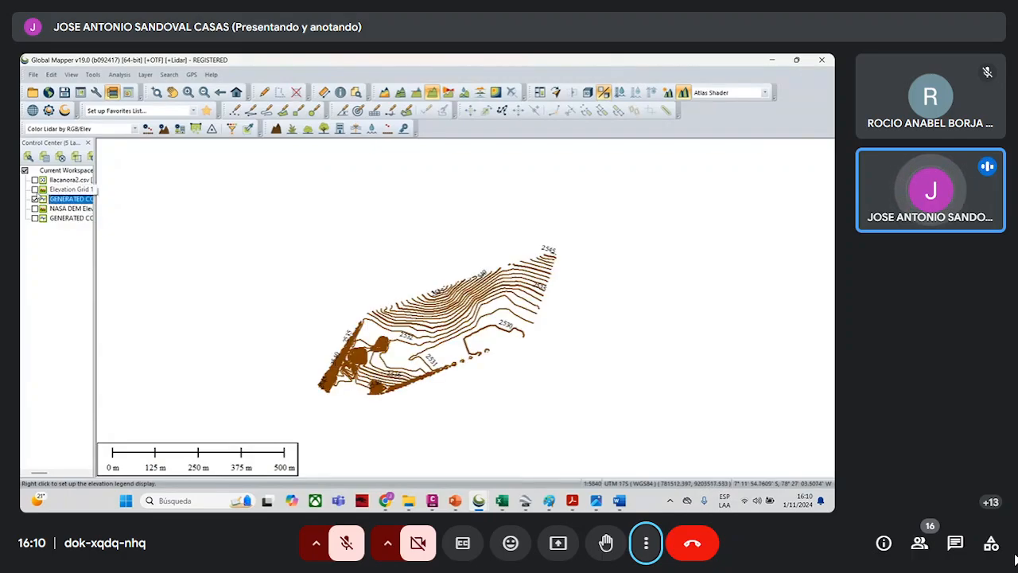
pyautogui.click(39, 192)
pyautogui.click(35, 190)
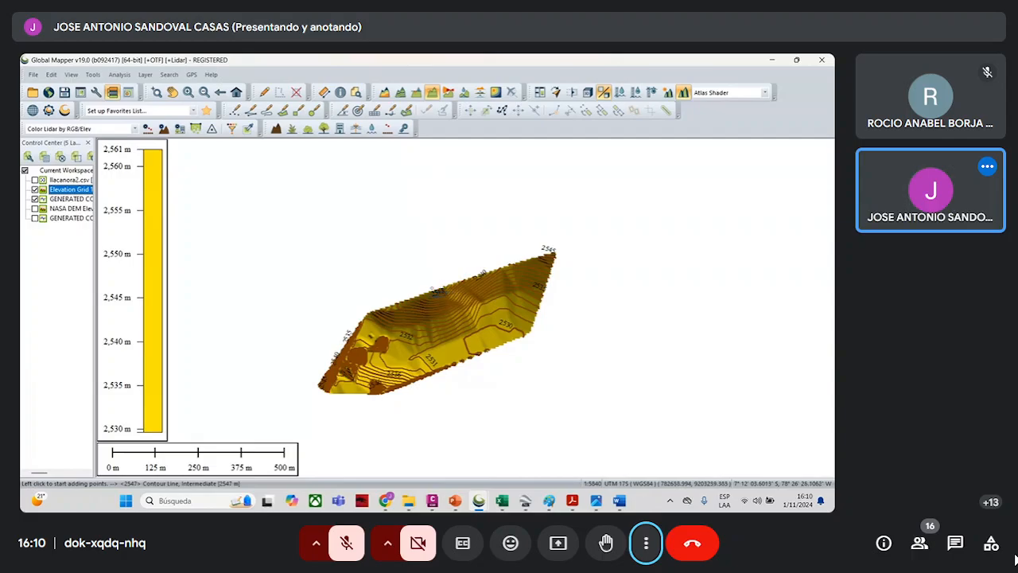
pyautogui.click(432, 289)
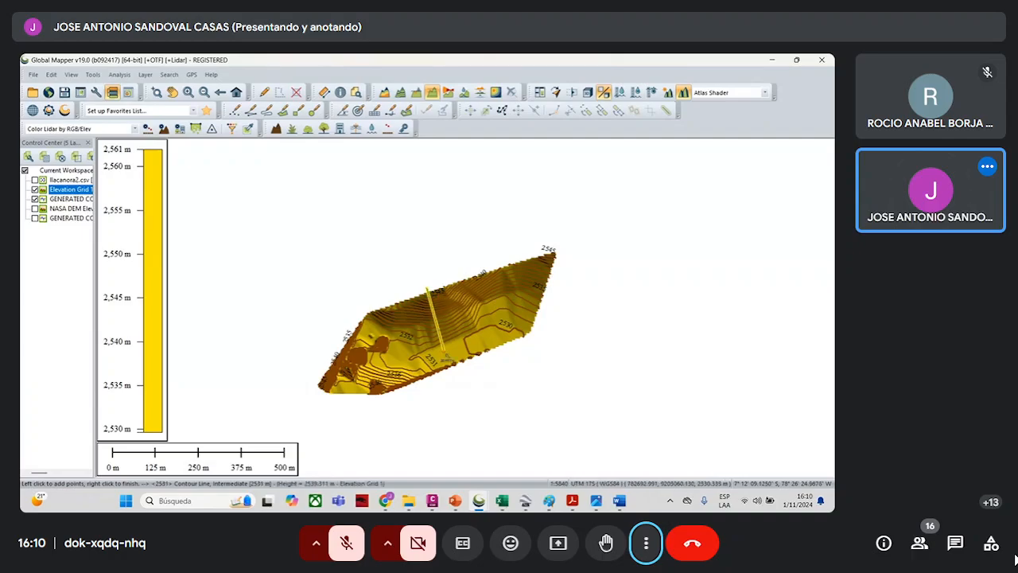
pyautogui.rightClick(448, 363)
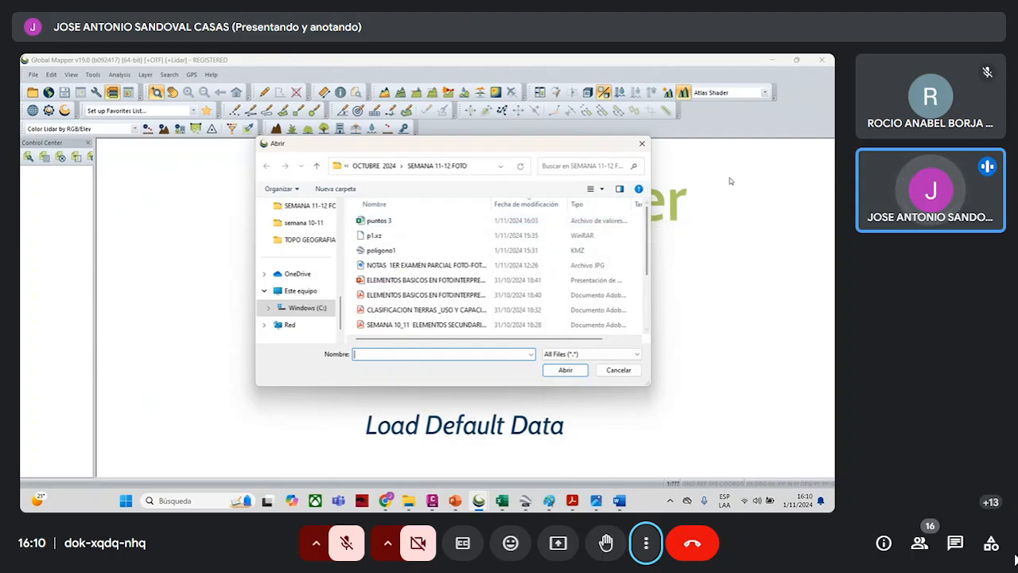
# - Dismiss the file-opening dialog and open the PDF TAREA SEM. 10-11 FOT-FOT-ELEMENTOS BASICOS Y SECUNDARIOS from the SEMANA 11-12 FOTO folder
pyautogui.click(642, 143)
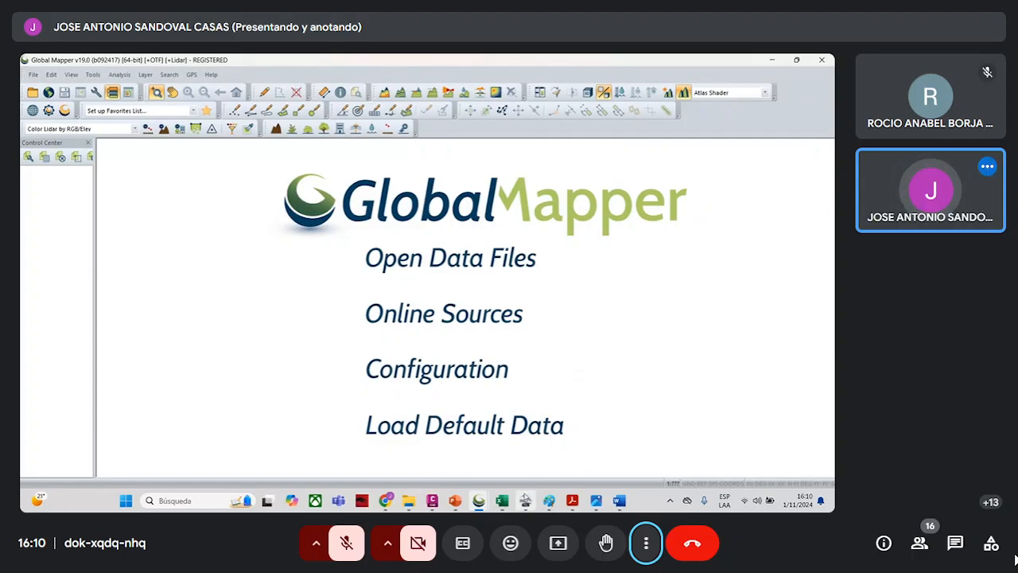
pyautogui.moveTo(408, 500)
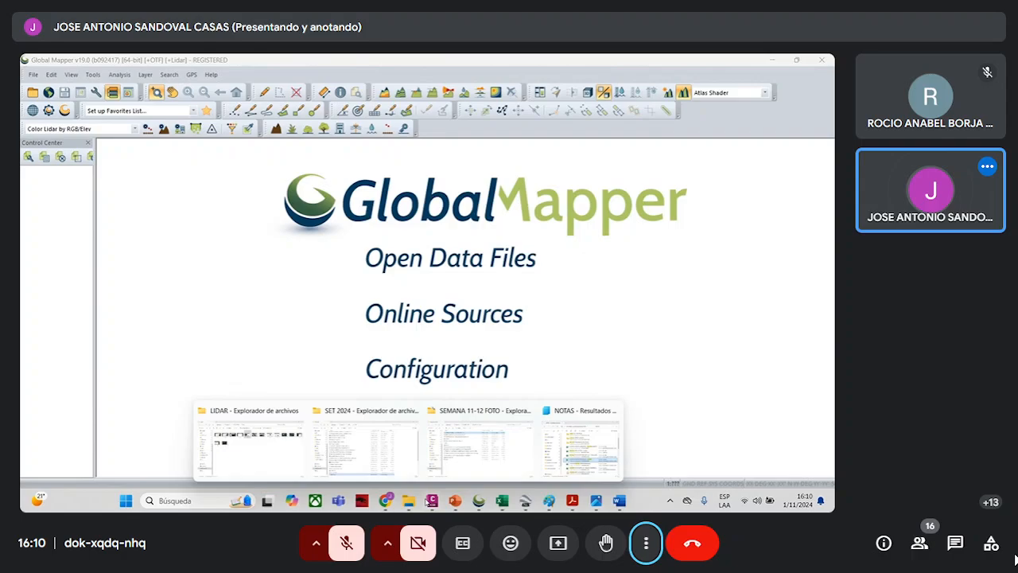
pyautogui.click(487, 469)
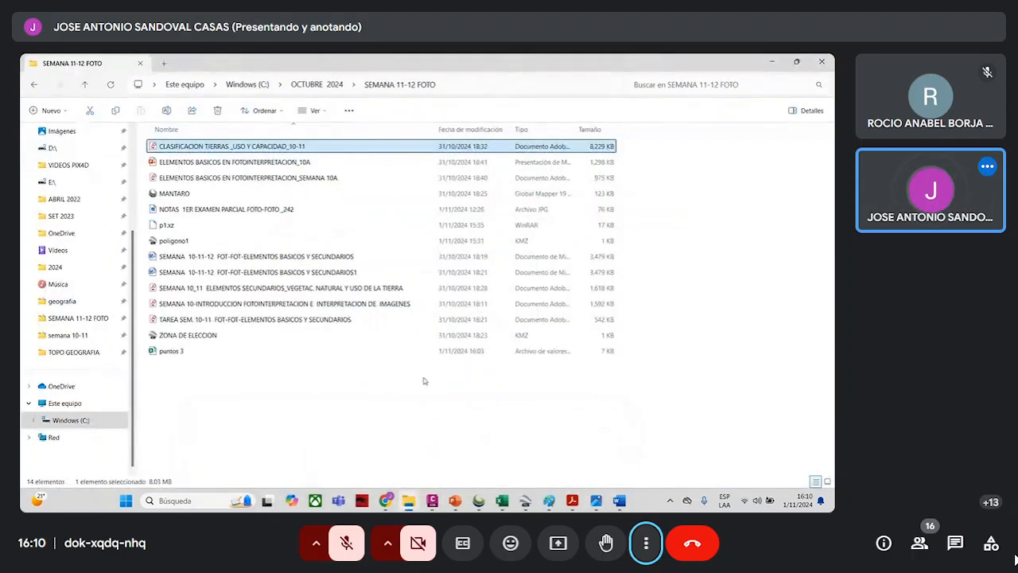
pyautogui.click(251, 321)
pyautogui.click(251, 320)
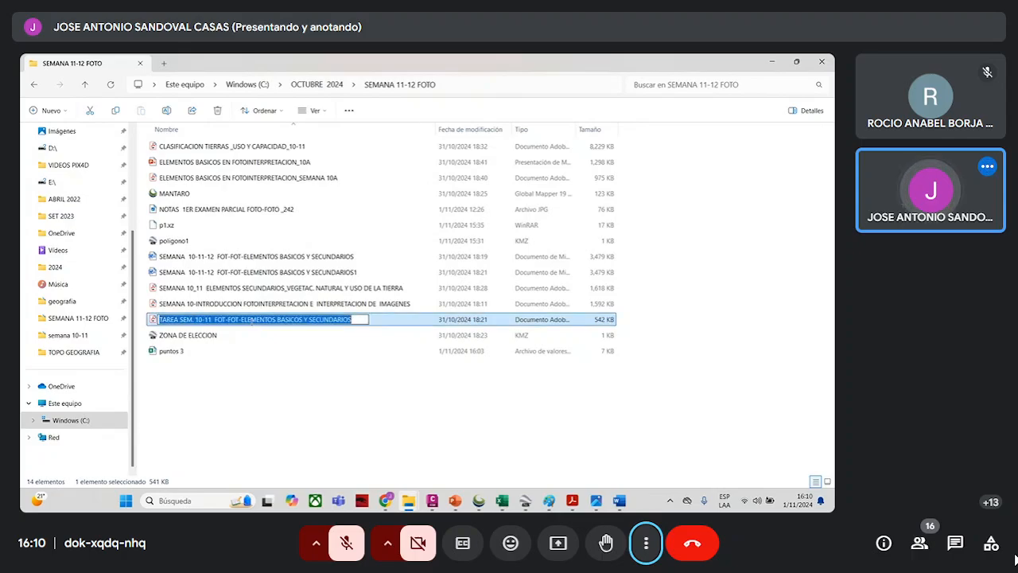
pyautogui.click(370, 322)
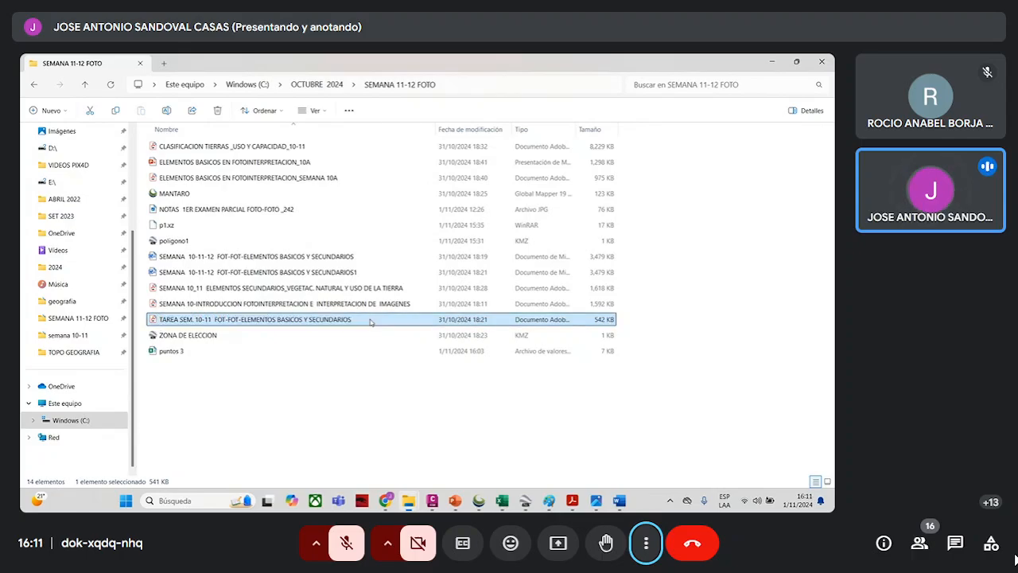
pyautogui.doubleClick(371, 323)
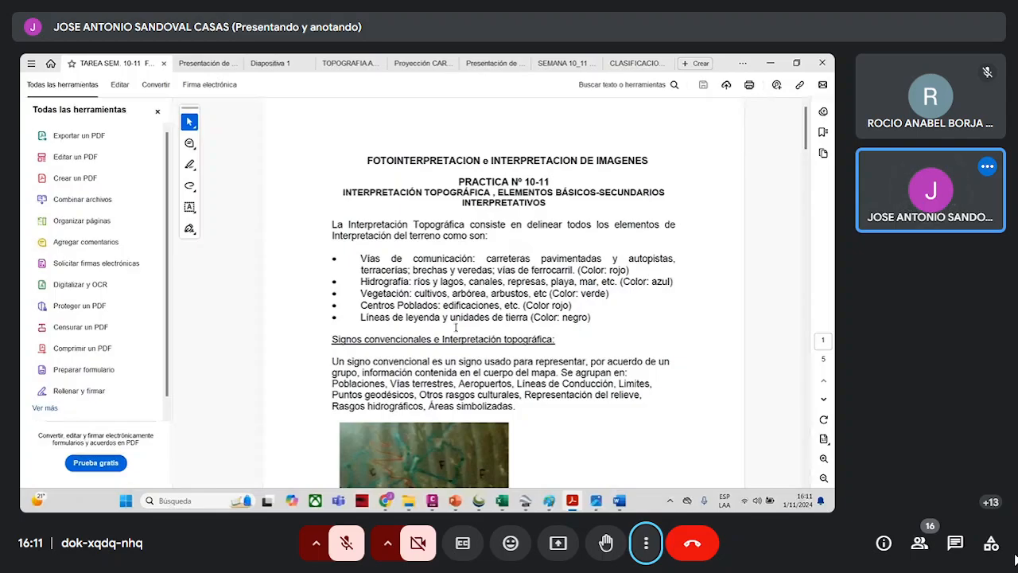
# - Switch to Google Earth Pro and locate the mountainous river valley near Chalán as the practice area
pyautogui.click(525, 500)
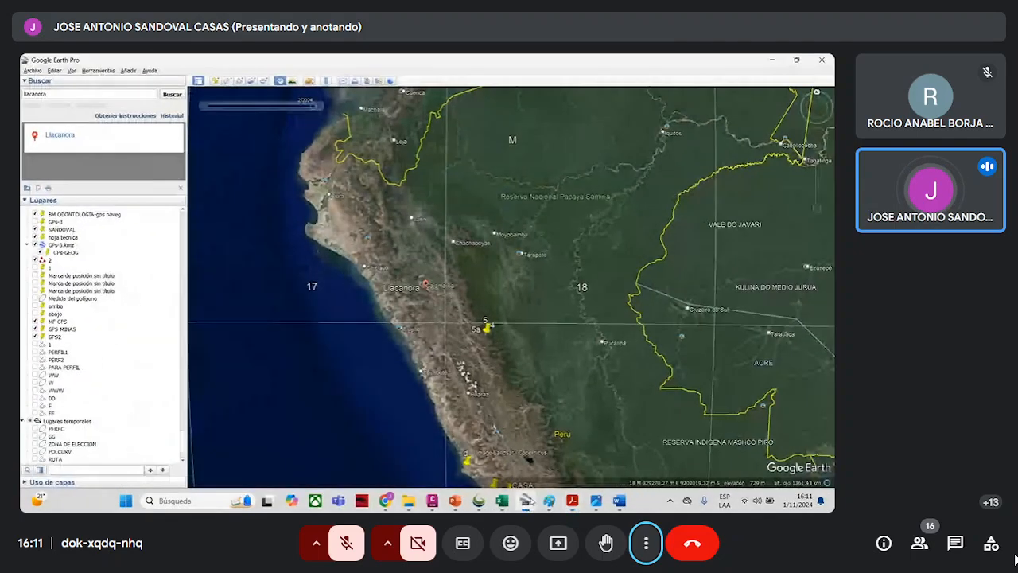
pyautogui.scroll(6, 526, 337)
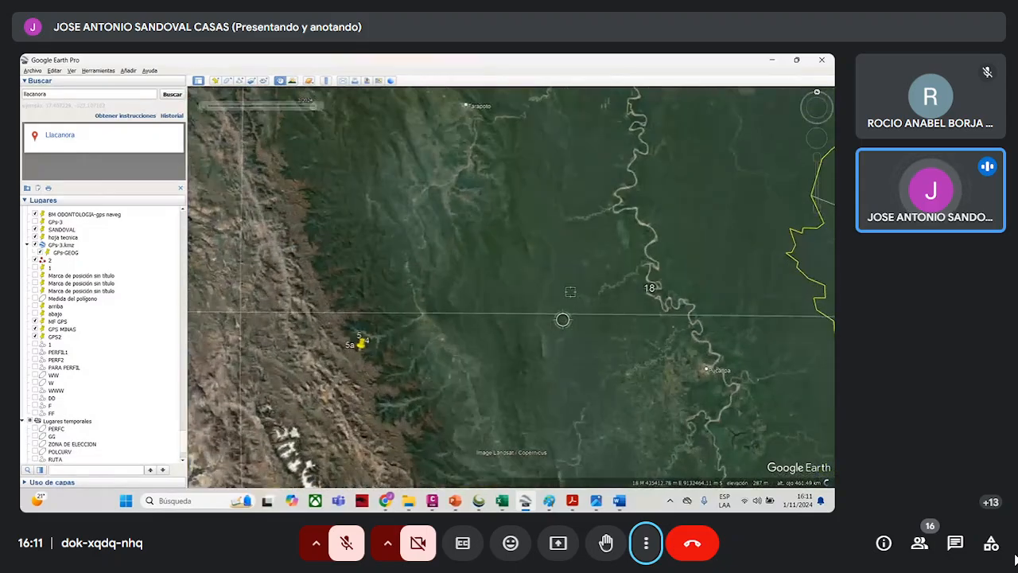
pyautogui.scroll(3, 567, 291)
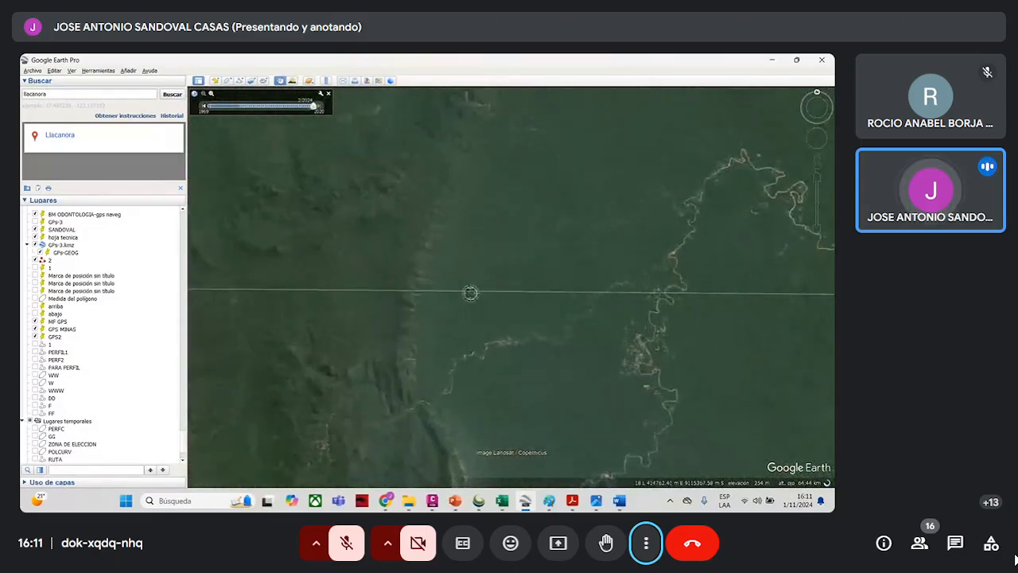
pyautogui.scroll(-4, 509, 370)
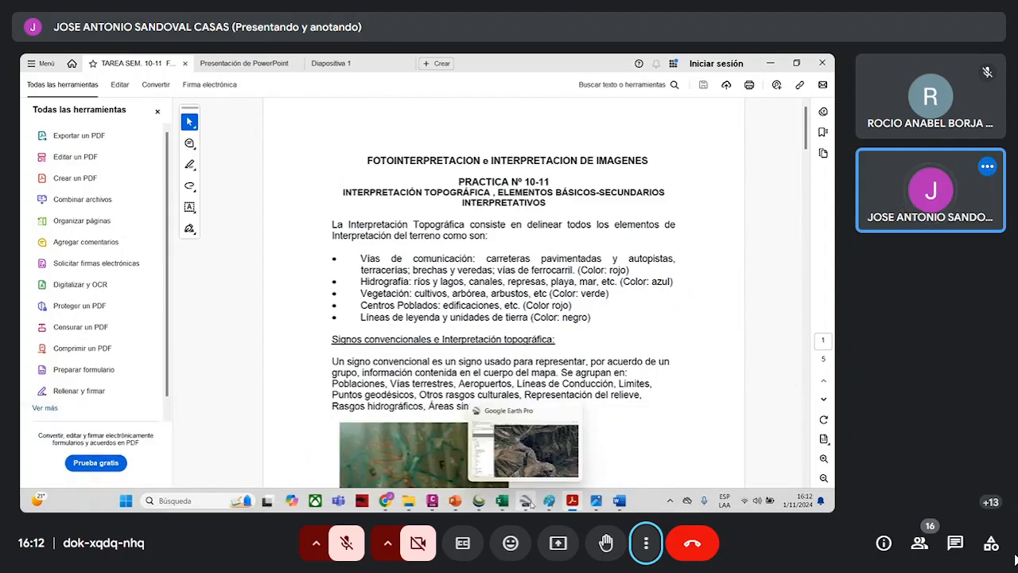
pyautogui.click(525, 500)
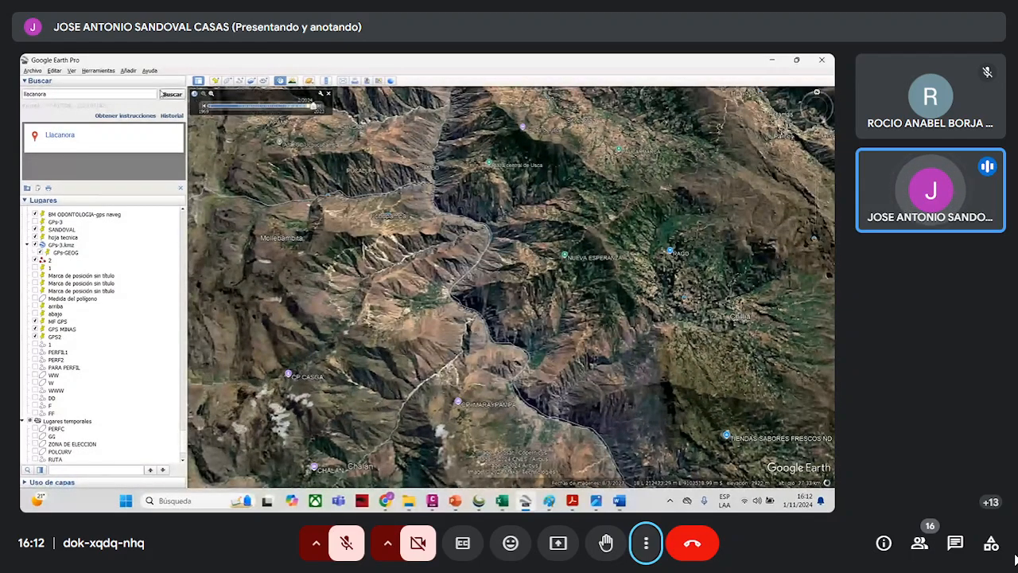
# - Open the ruler for polygon measurement and place its window clear of the river valley
pyautogui.click(99, 71)
pyautogui.click(103, 87)
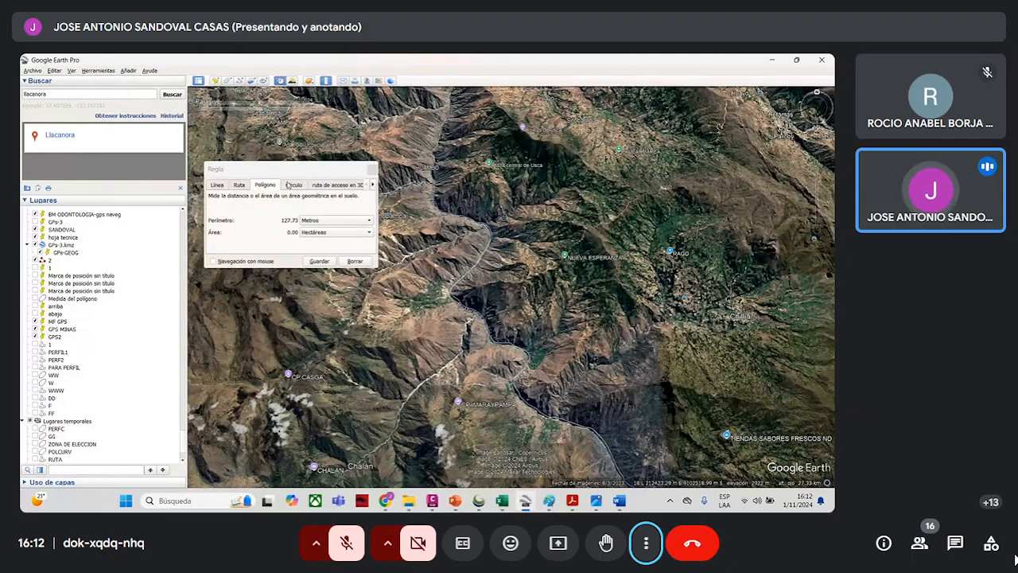
pyautogui.click(311, 169)
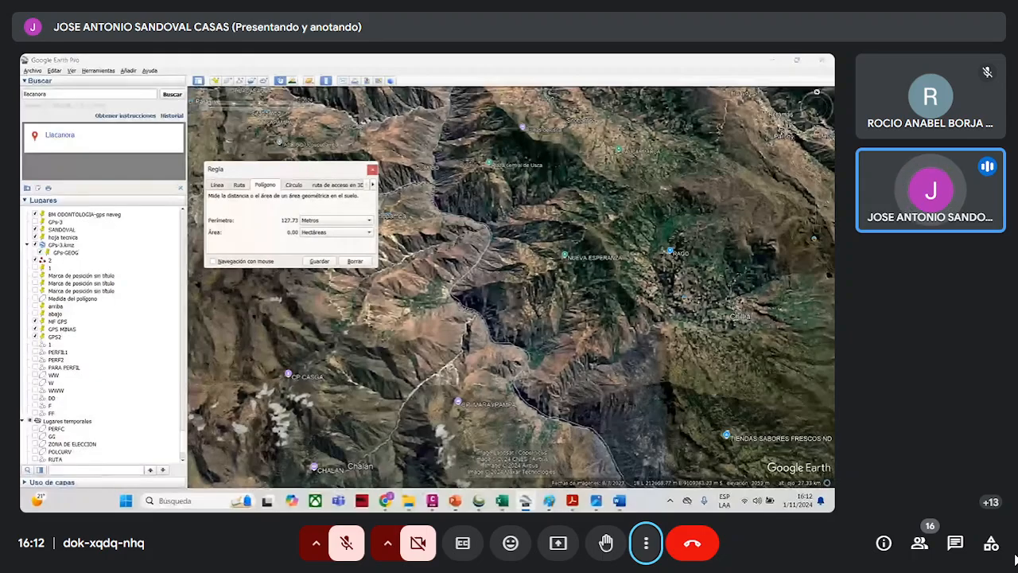
pyautogui.moveTo(312, 168); pyautogui.dragTo(679, 171)
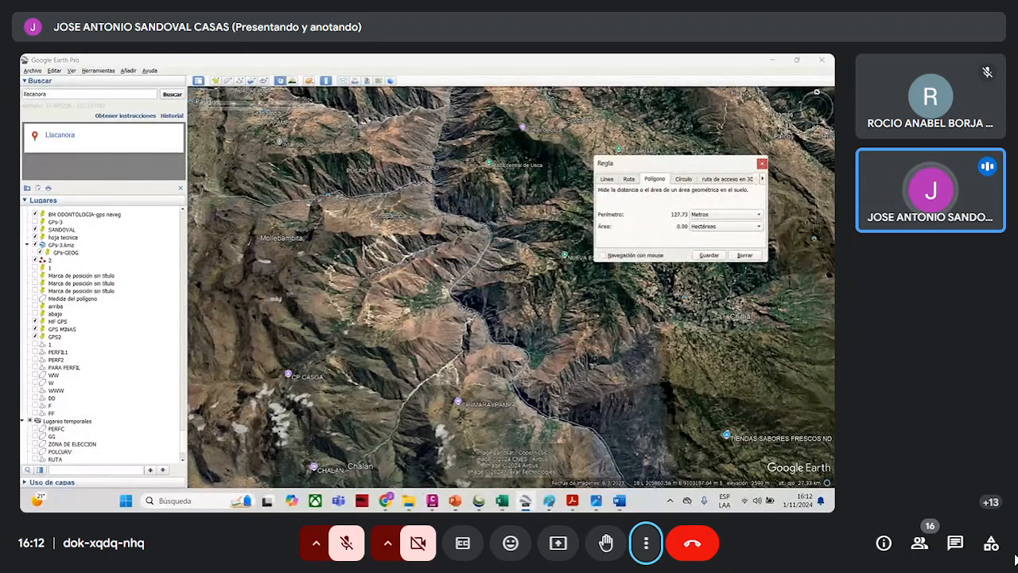
pyautogui.click(358, 277)
pyautogui.click(521, 277)
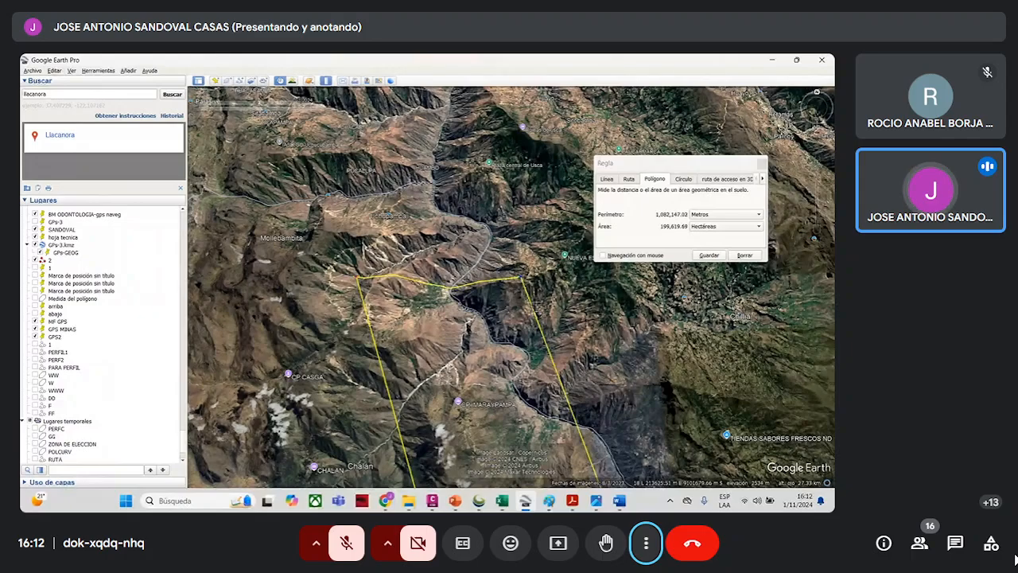
pyautogui.scroll(-4, 535, 307)
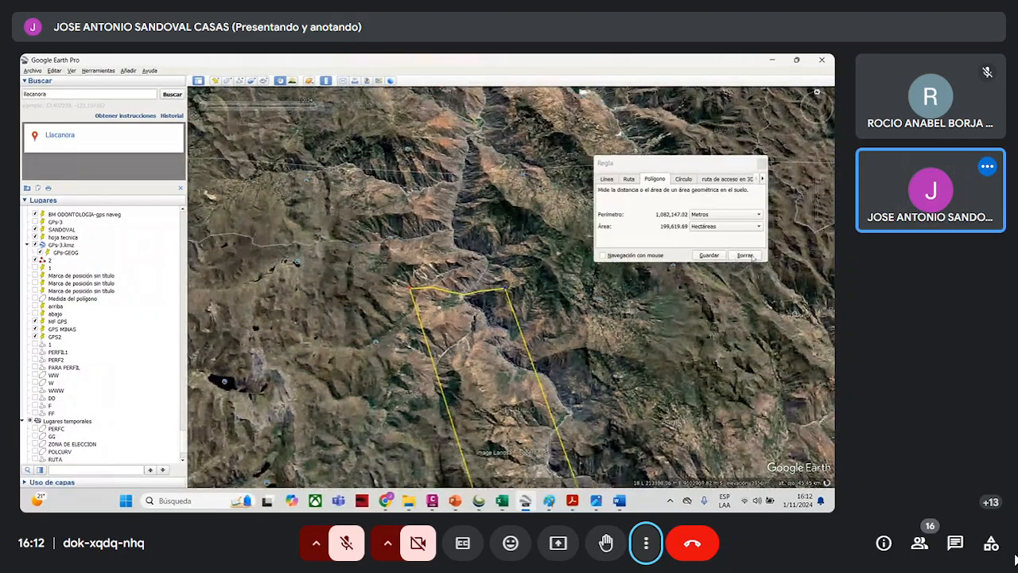
pyautogui.click(745, 256)
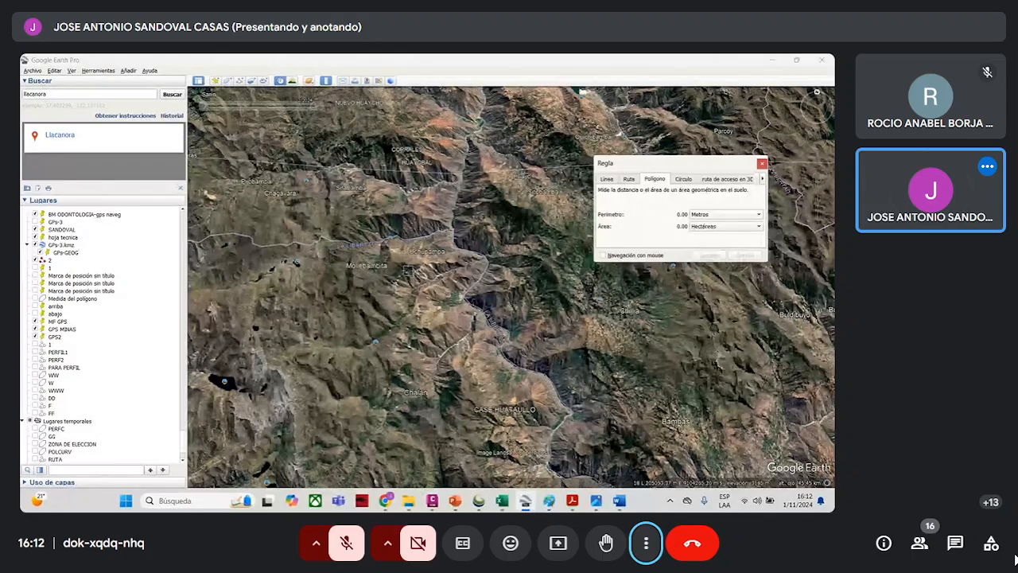
# - Draw a roughly rectangular polygon across the river valley west of Nueva Esperanza and save it as p10-11 followed by the author's surname
pyautogui.click(407, 271)
pyautogui.click(505, 266)
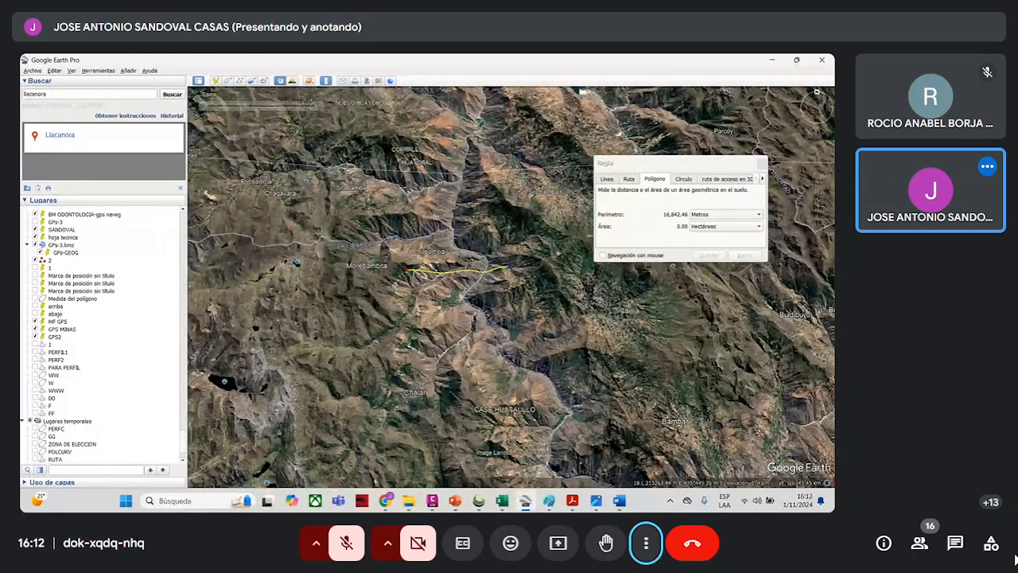
pyautogui.click(531, 350)
pyautogui.click(409, 366)
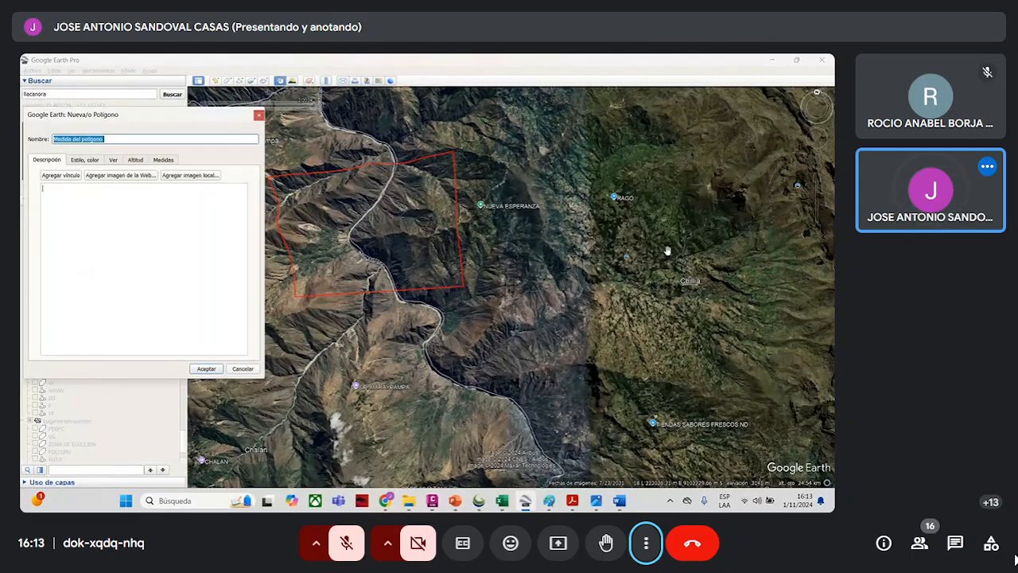
pyautogui.write('andoval')
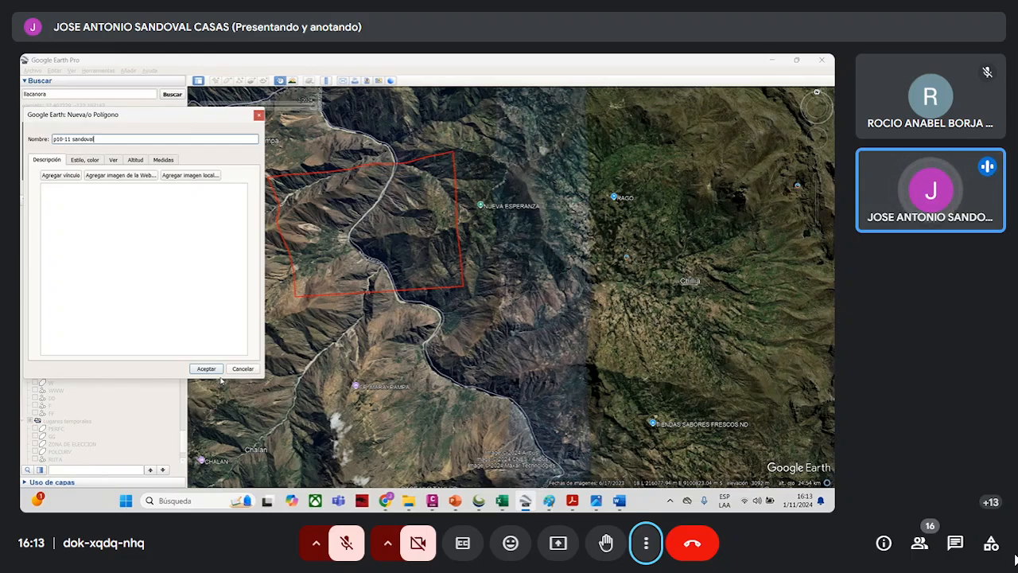
pyautogui.click(205, 368)
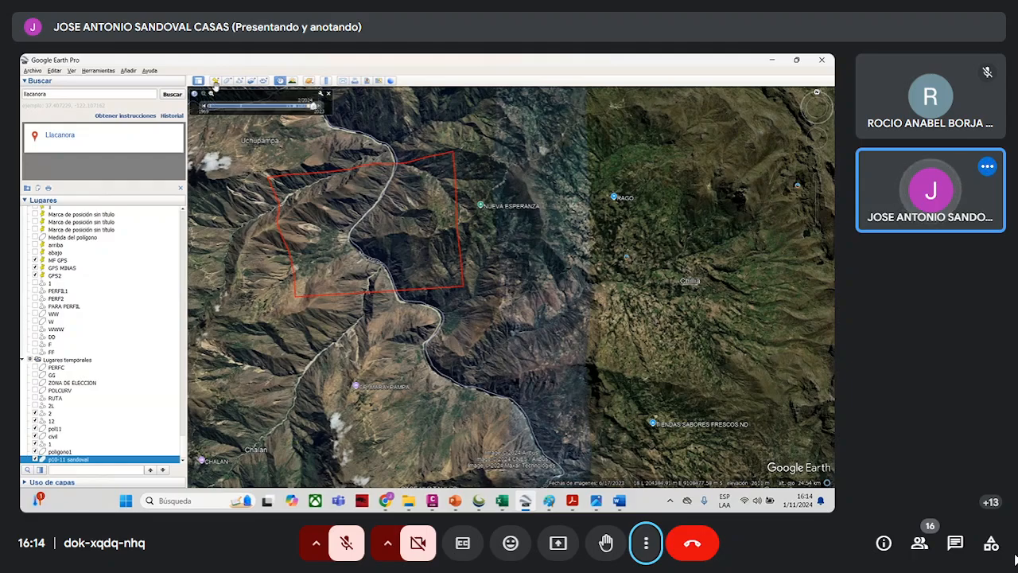
# - Draw a path about 6.4 km long from northeast to southwest across the river inside the study polygon and save it as 2
pyautogui.click(238, 80)
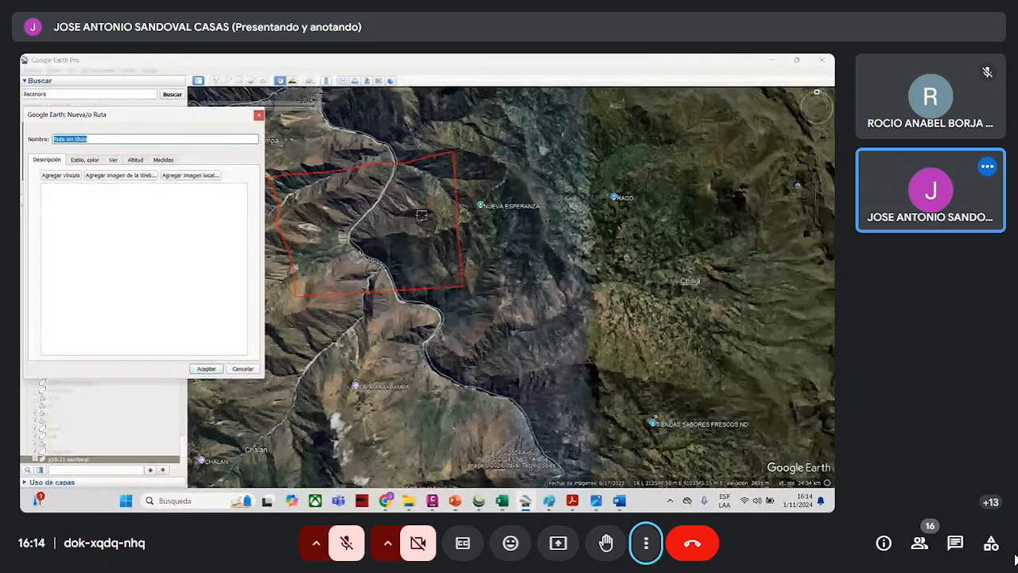
pyautogui.click(443, 191)
pyautogui.click(385, 227)
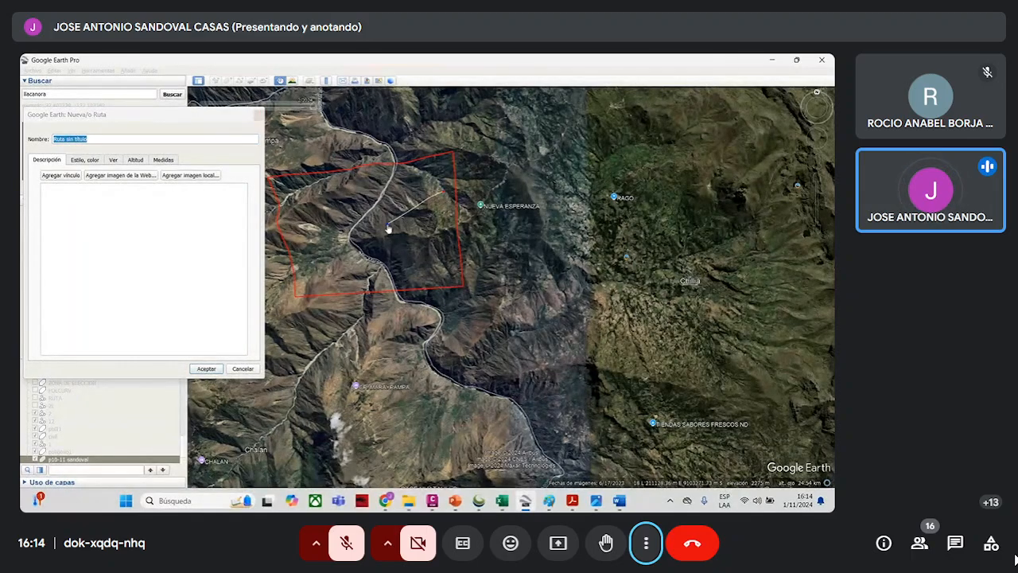
pyautogui.click(356, 248)
pyautogui.click(316, 259)
pyautogui.click(112, 148)
pyautogui.write('2')
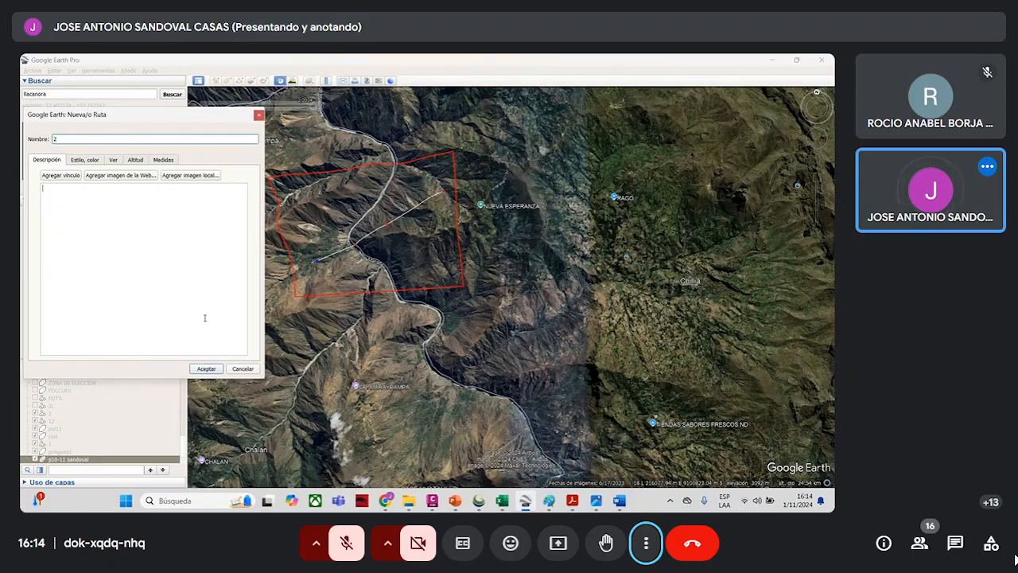
pyautogui.click(206, 368)
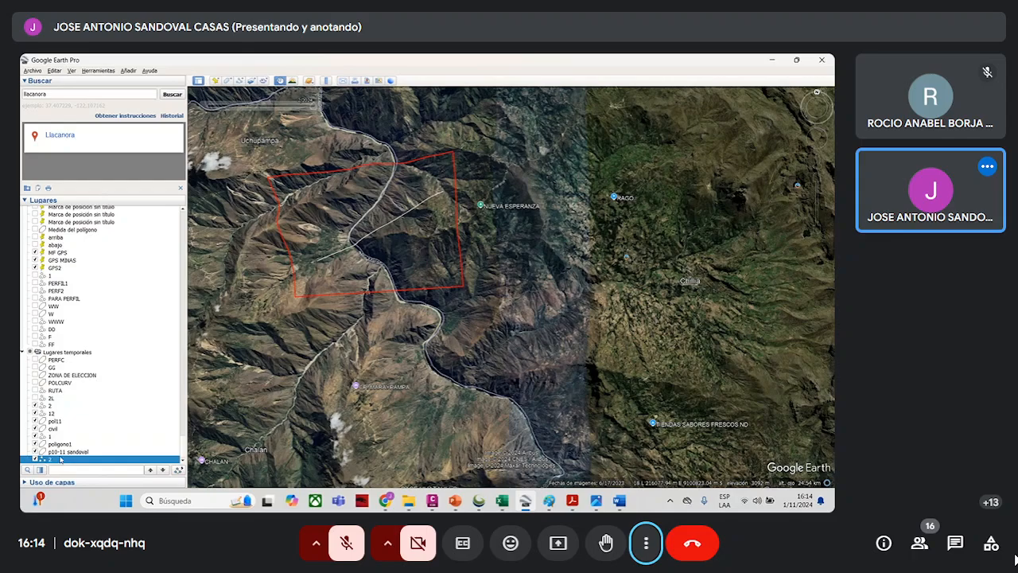
# - Show the elevation profile of the new path 2 and switch to the Global Mapper window with the green and brown terrain model
pyautogui.rightClick(60, 460)
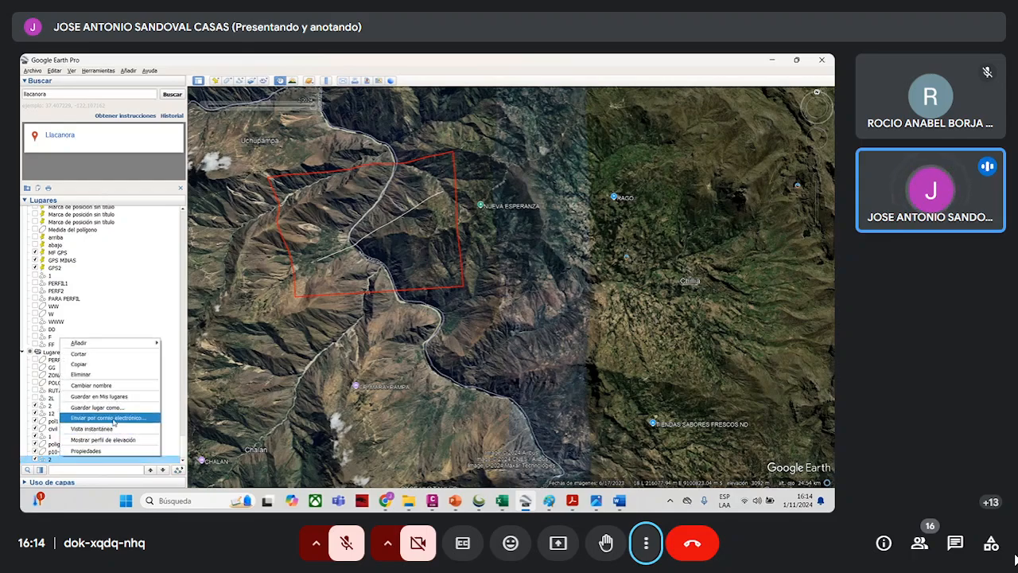
pyautogui.click(131, 439)
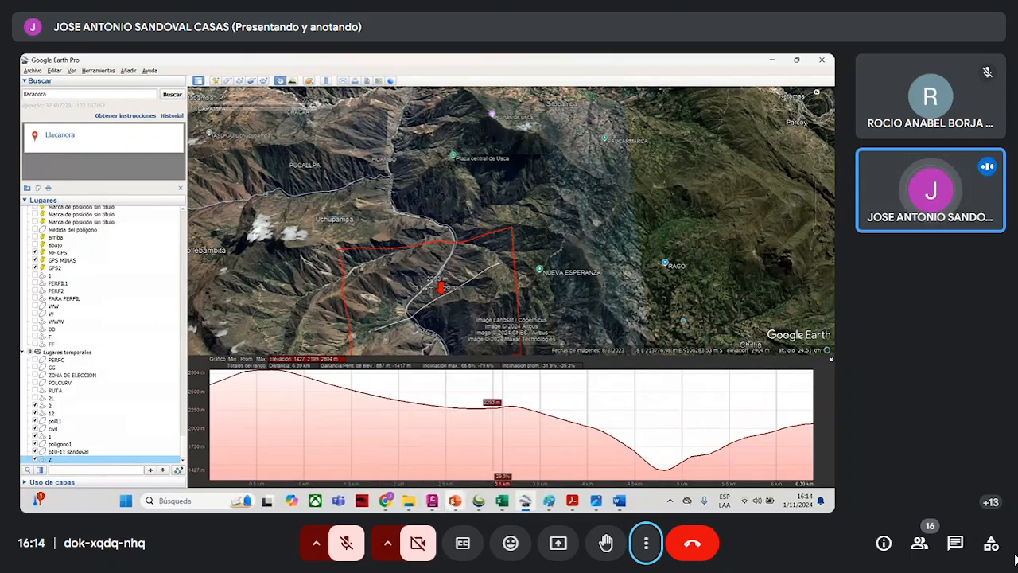
pyautogui.moveTo(478, 500)
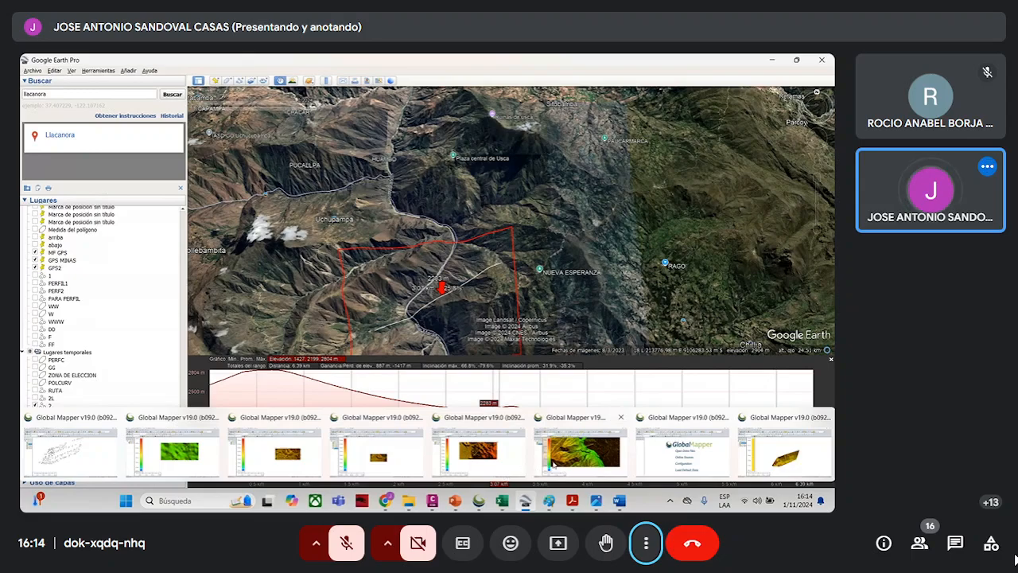
pyautogui.click(550, 462)
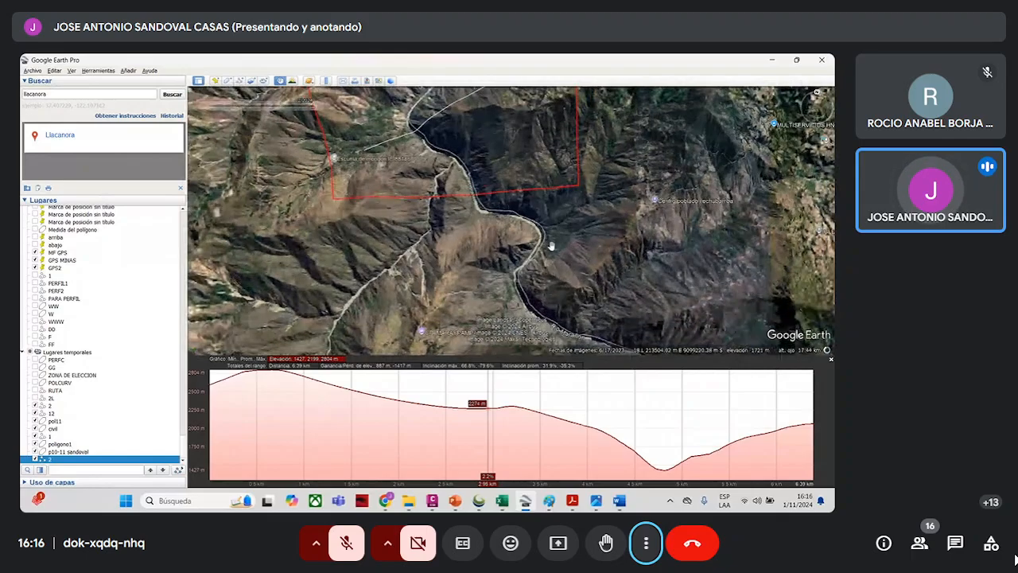
# - Examine the mountain terrain around placemarks 4, 5 and 5a east of the study polygon and its regional setting
pyautogui.scroll(-3, 551, 246)
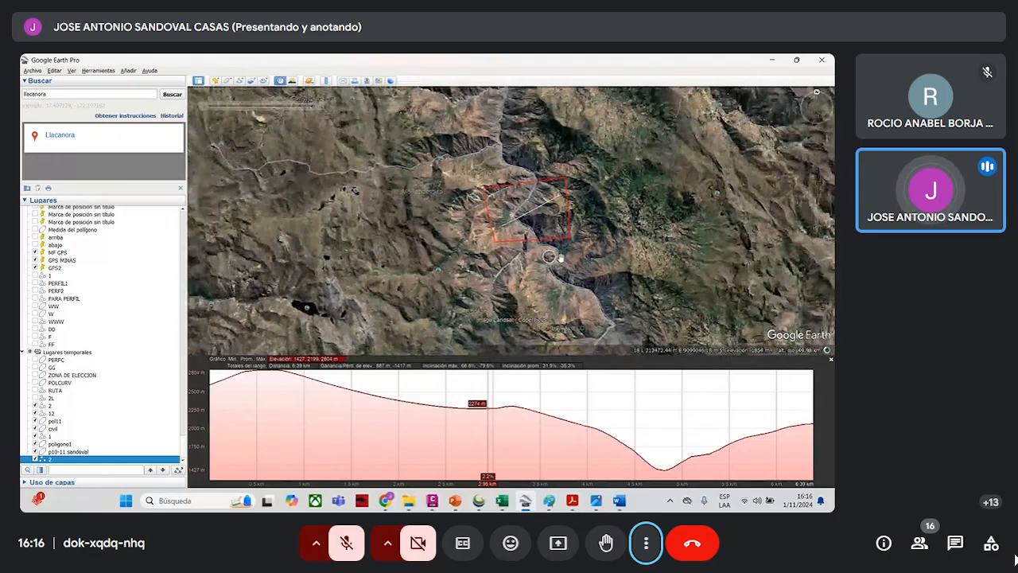
pyautogui.scroll(-2, 560, 257)
pyautogui.scroll(-3, 582, 264)
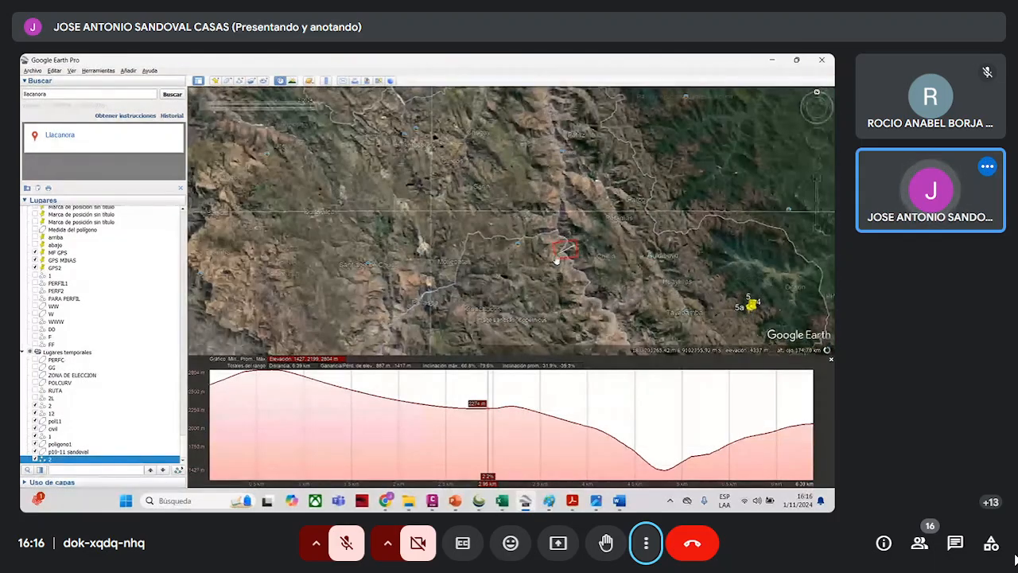
pyautogui.moveTo(824, 336); pyautogui.dragTo(704, 258)
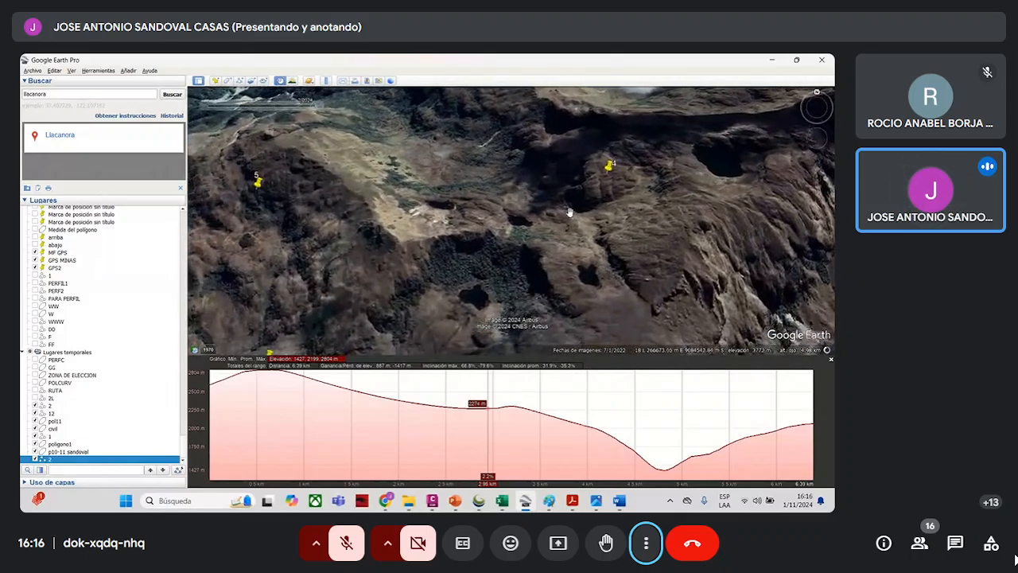
pyautogui.scroll(-5, 434, 227)
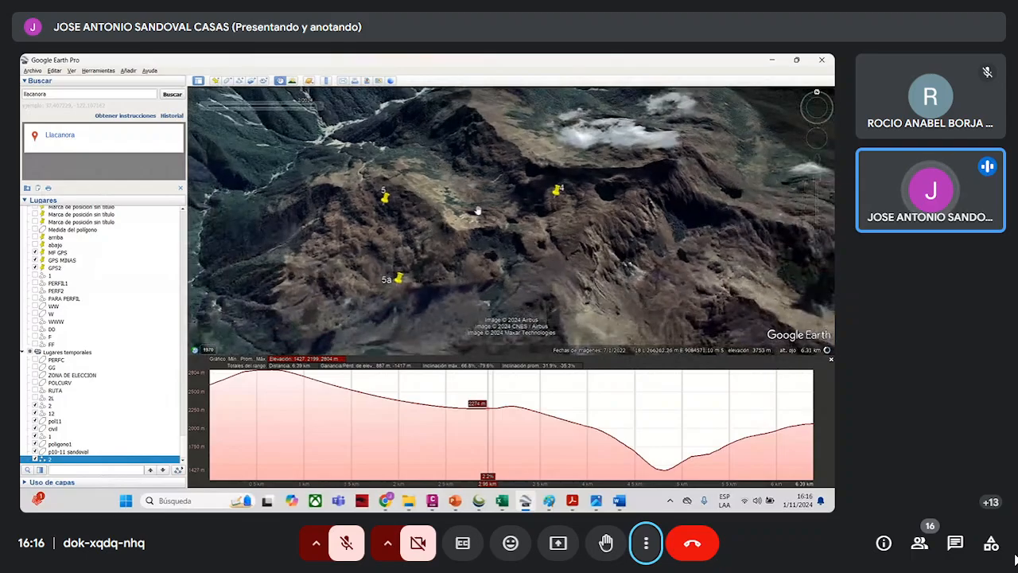
pyautogui.scroll(-4, 481, 204)
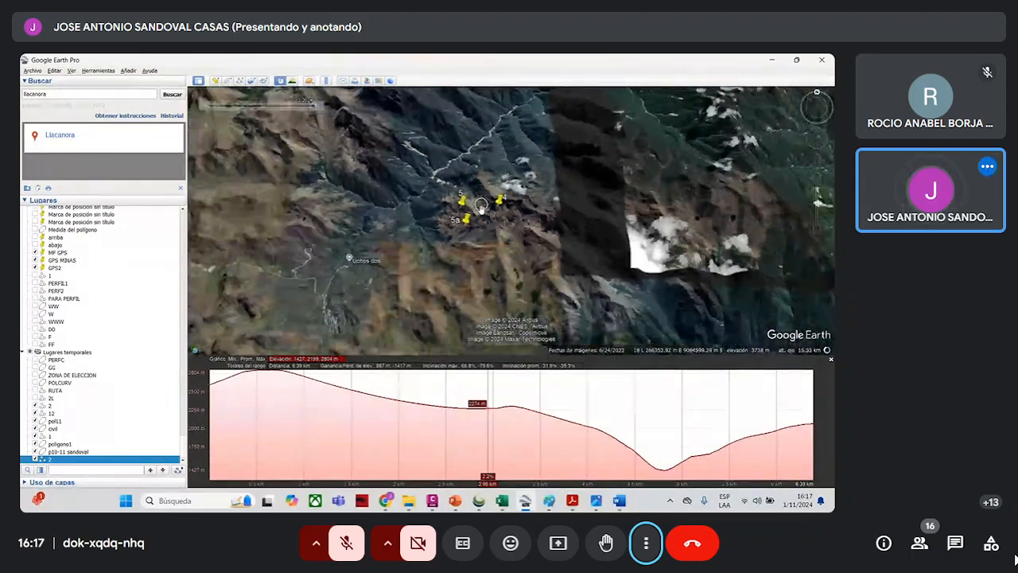
pyautogui.scroll(-5, 523, 238)
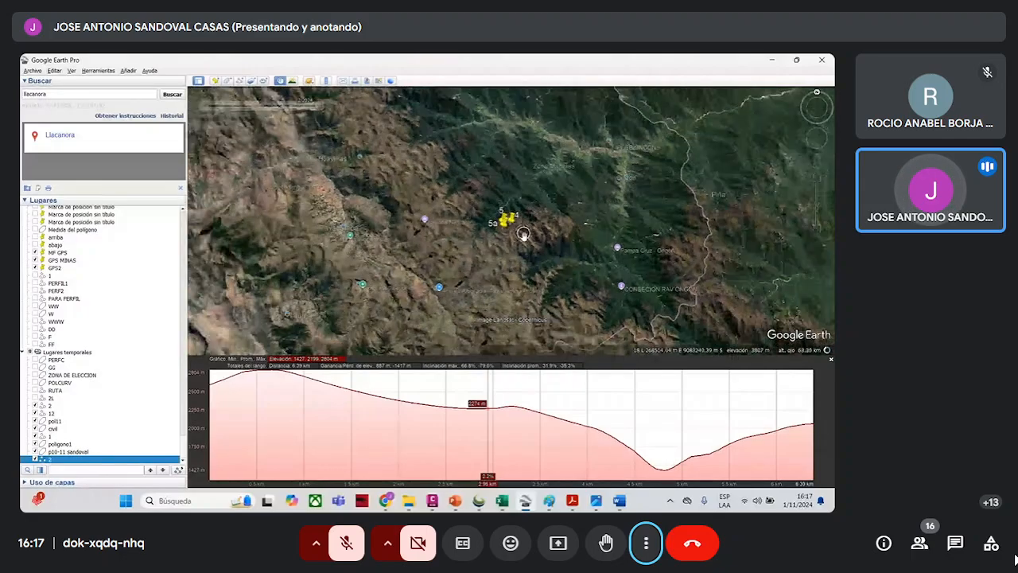
pyautogui.scroll(-1, 524, 228)
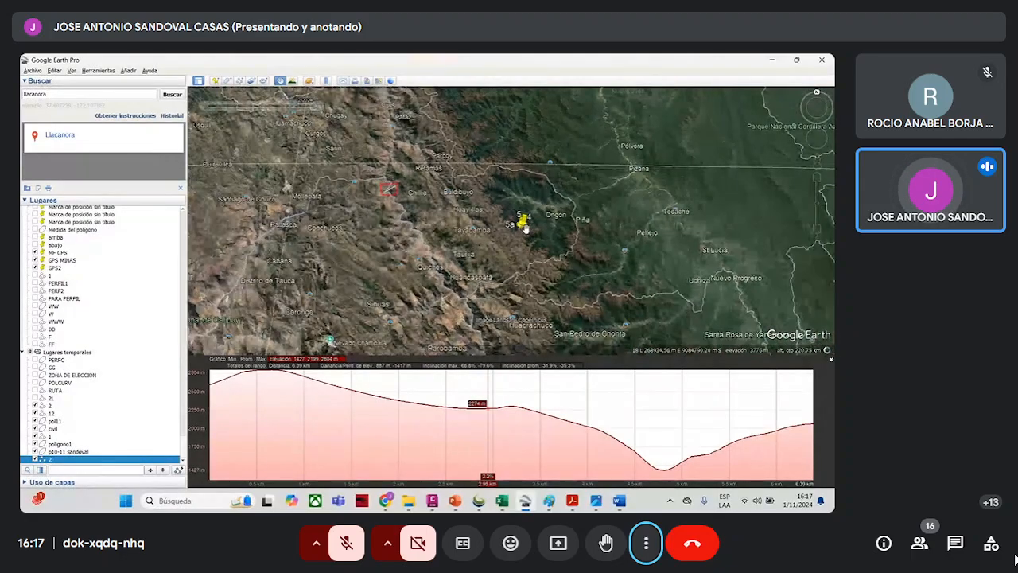
pyautogui.scroll(-4, 525, 228)
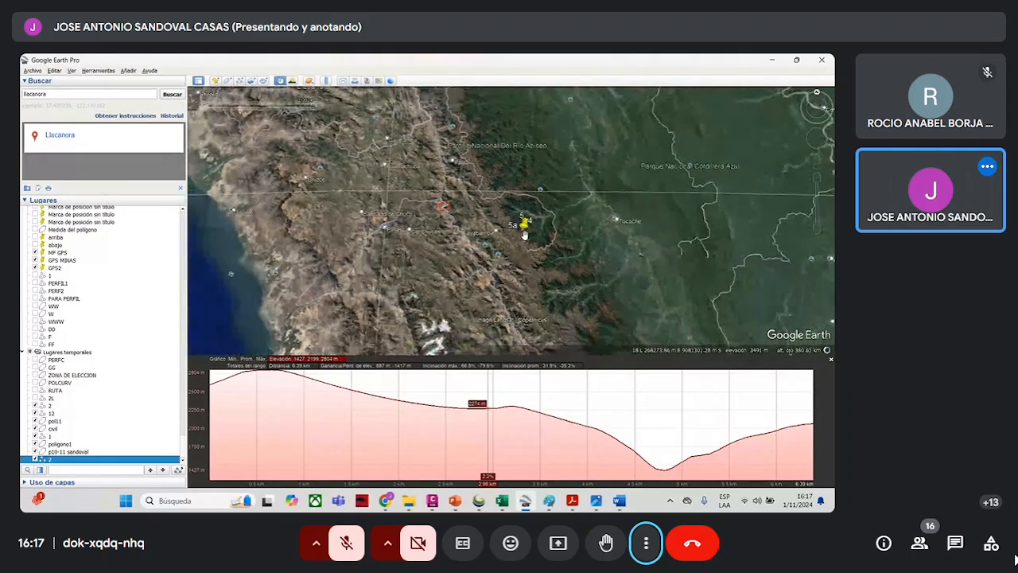
pyautogui.scroll(-2, 493, 238)
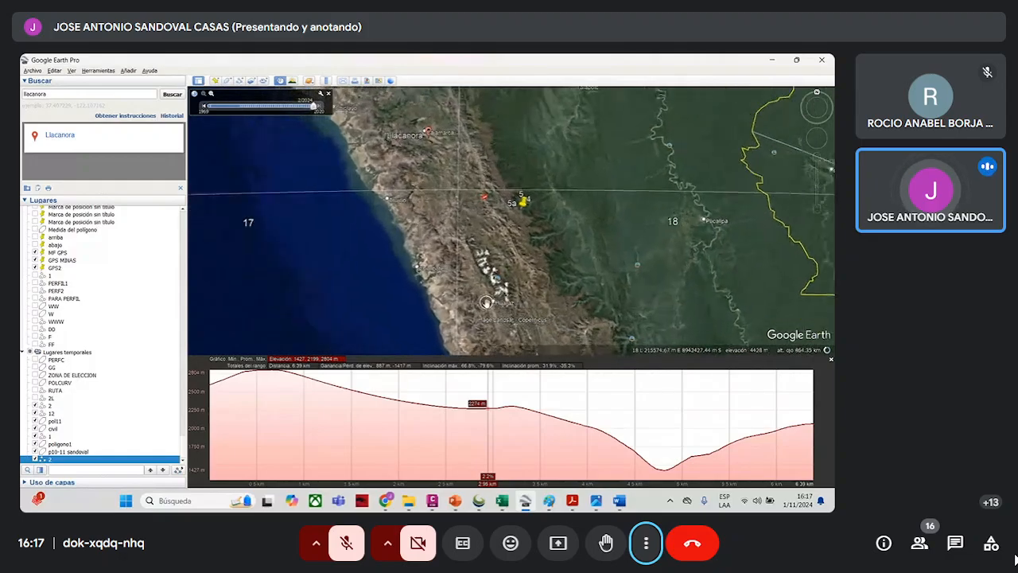
# - Examine the relief of the coastal strip around Trujillo and of the jungle lowlands around Tocache for comparison with the mountains
pyautogui.scroll(2, 391, 220)
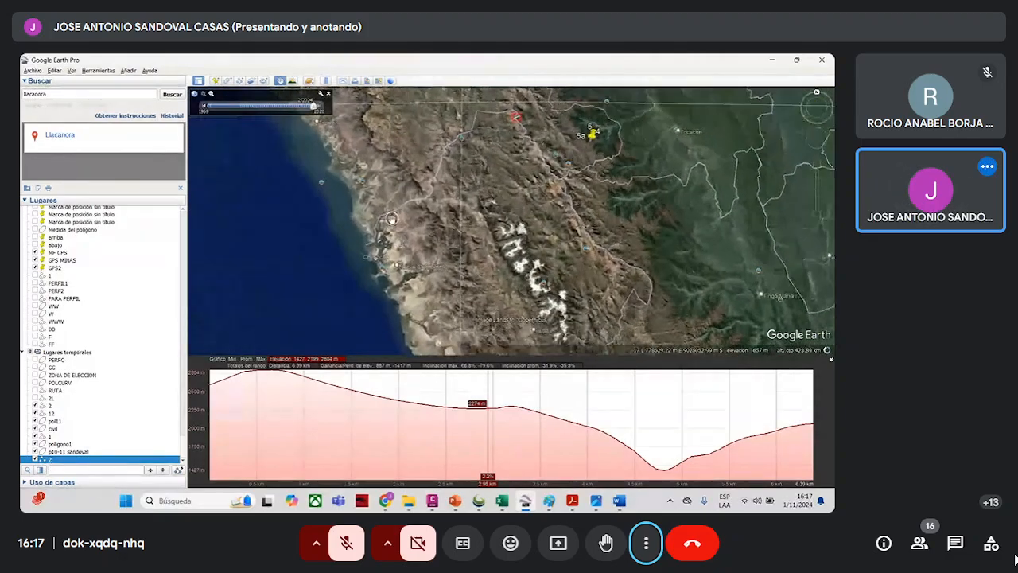
pyautogui.scroll(1, 371, 313)
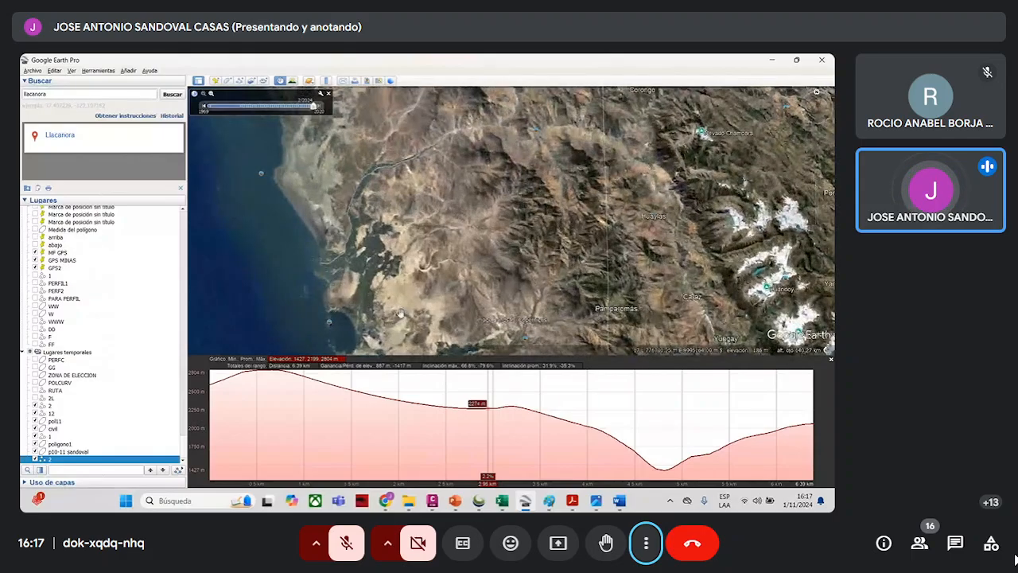
pyautogui.scroll(3, 469, 278)
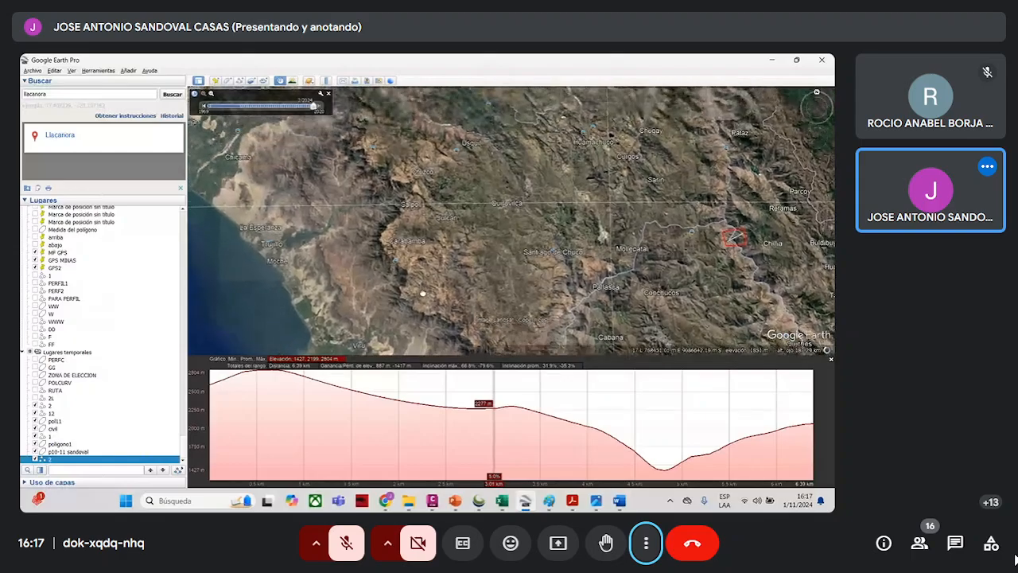
pyautogui.moveTo(430, 251); pyautogui.dragTo(465, 210)
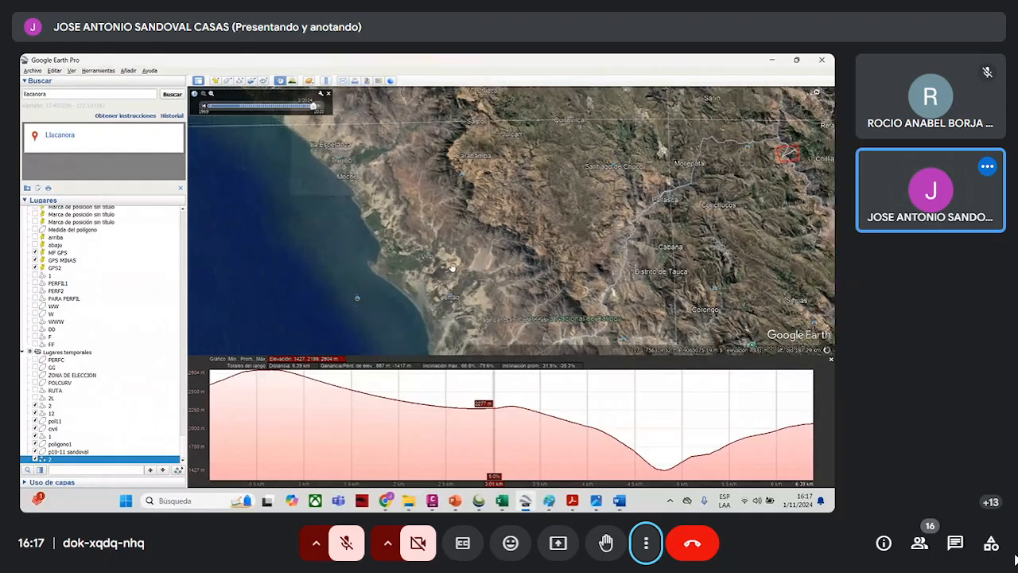
pyautogui.scroll(-2, 453, 266)
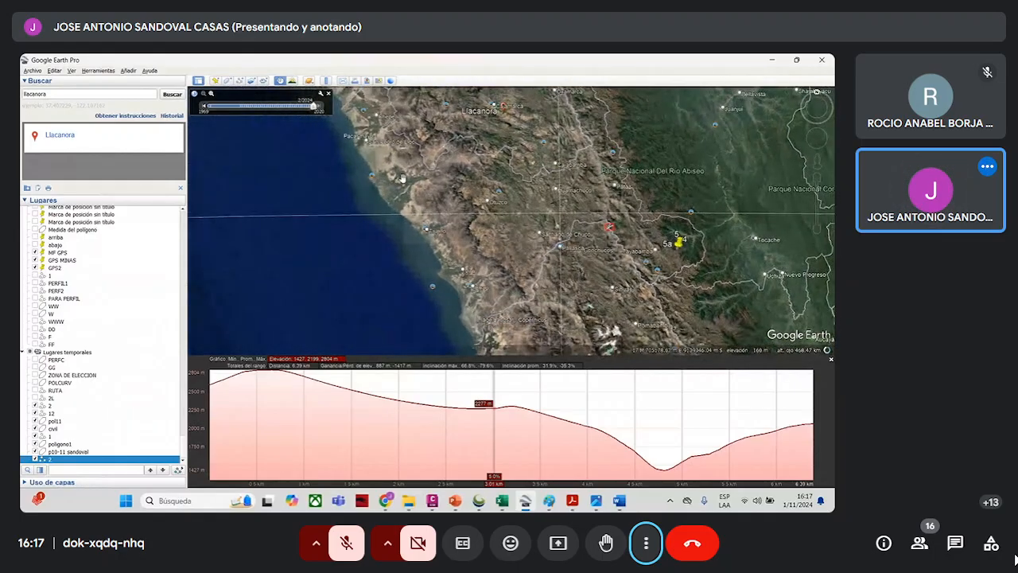
pyautogui.scroll(2, 402, 179)
pyautogui.scroll(3, 407, 186)
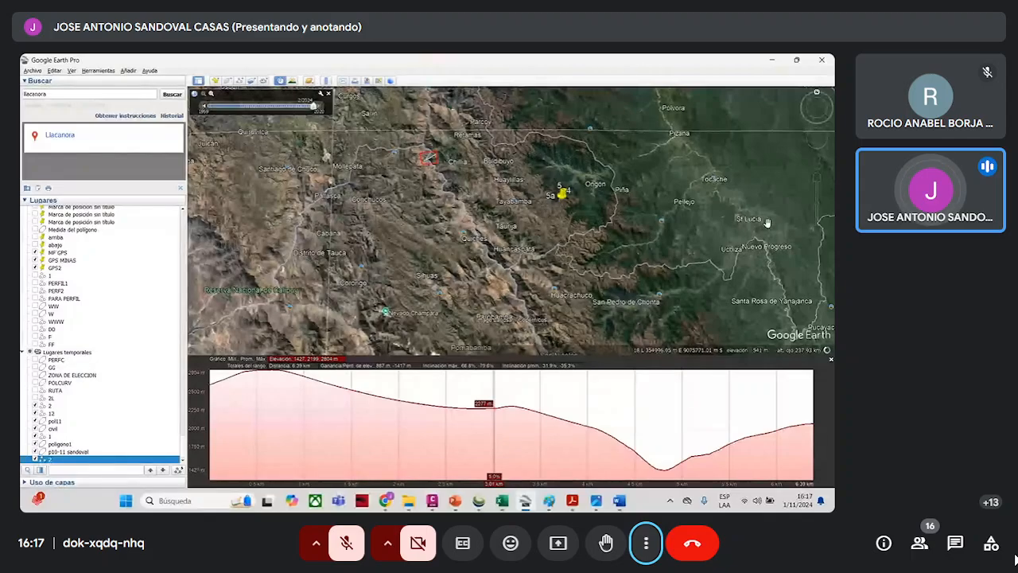
pyautogui.scroll(2, 766, 223)
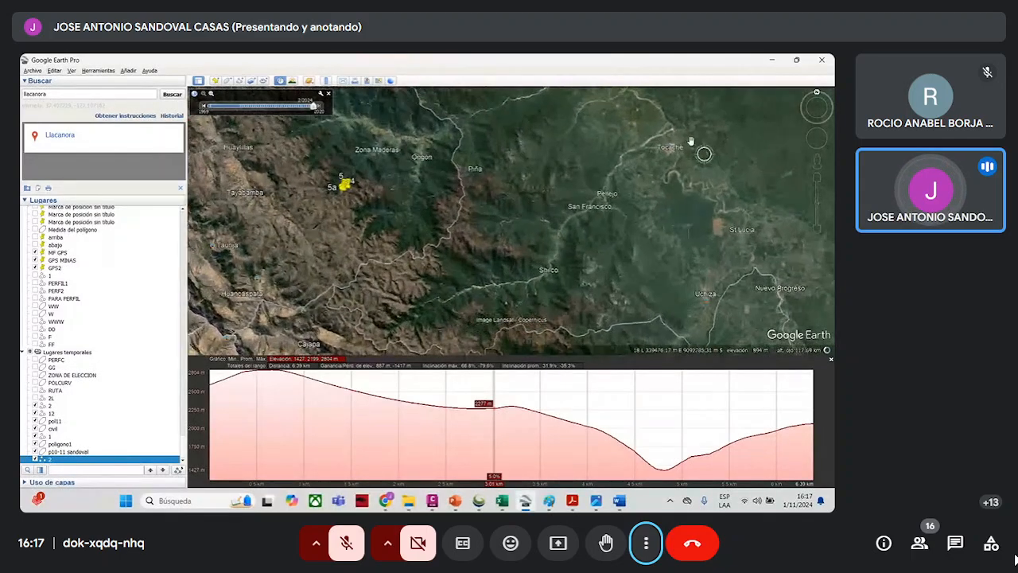
pyautogui.scroll(2, 648, 165)
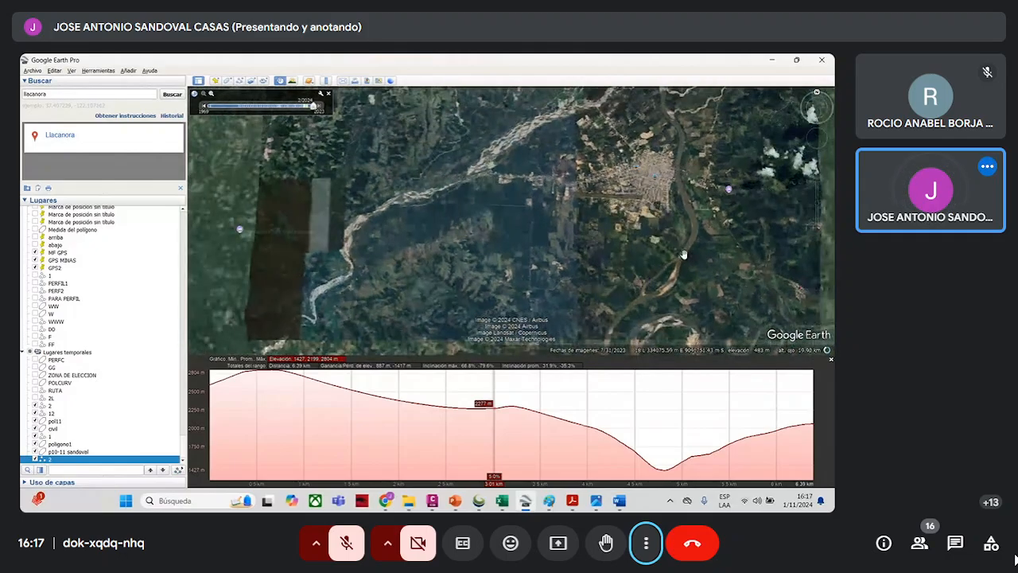
pyautogui.scroll(-3, 683, 254)
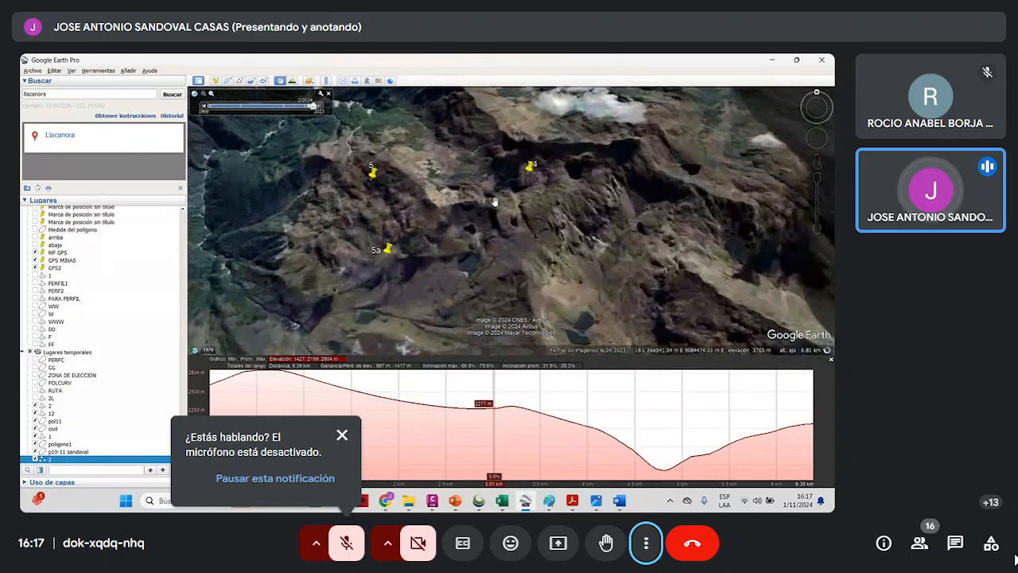
# - Examine the mine workings near Uchos, the nearby lakes and the valleys leading to placemarks 4, 5 and 5a
pyautogui.moveTo(519, 221); pyautogui.dragTo(616, 182)
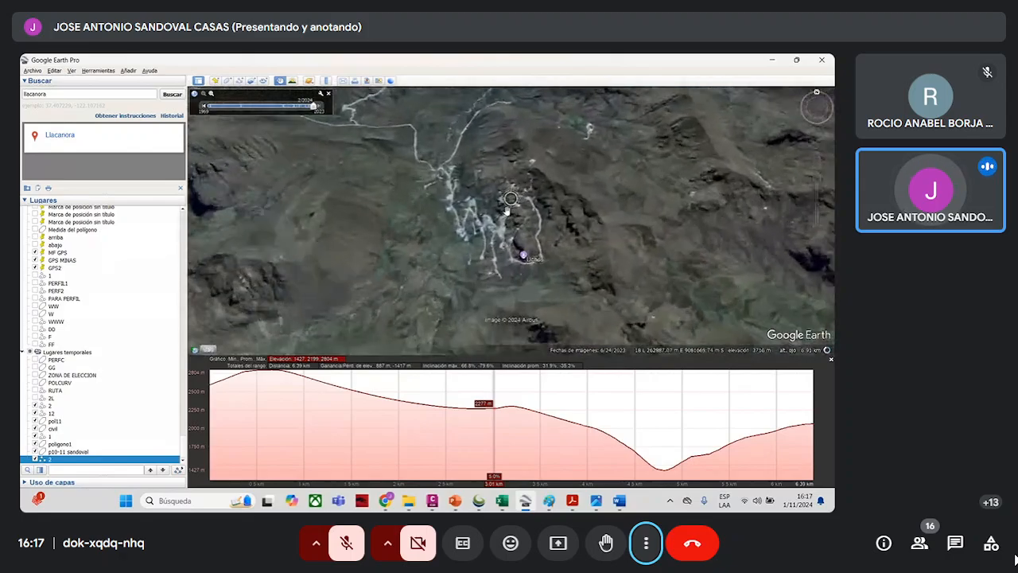
pyautogui.scroll(2, 507, 210)
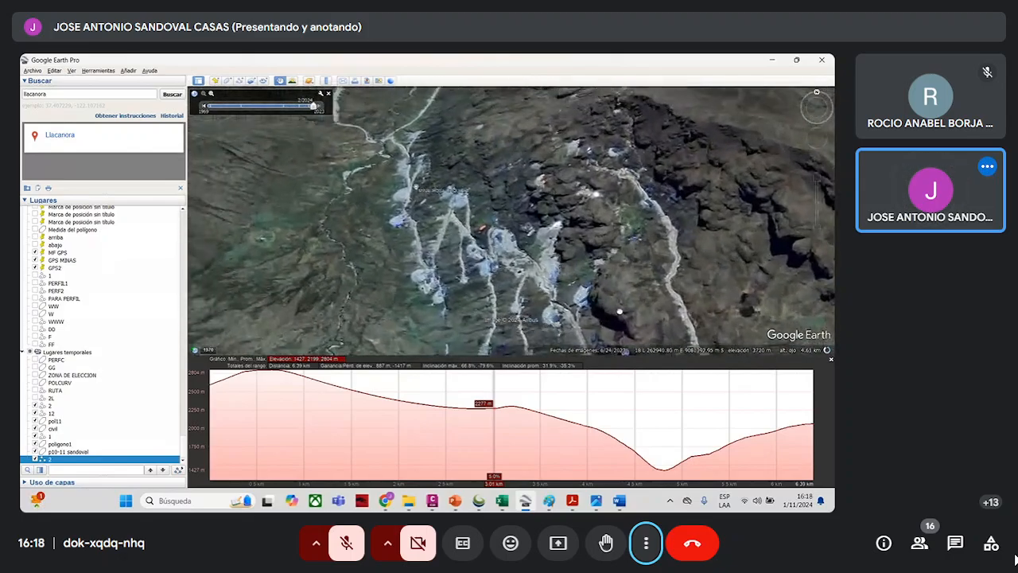
pyautogui.scroll(-3, 538, 270)
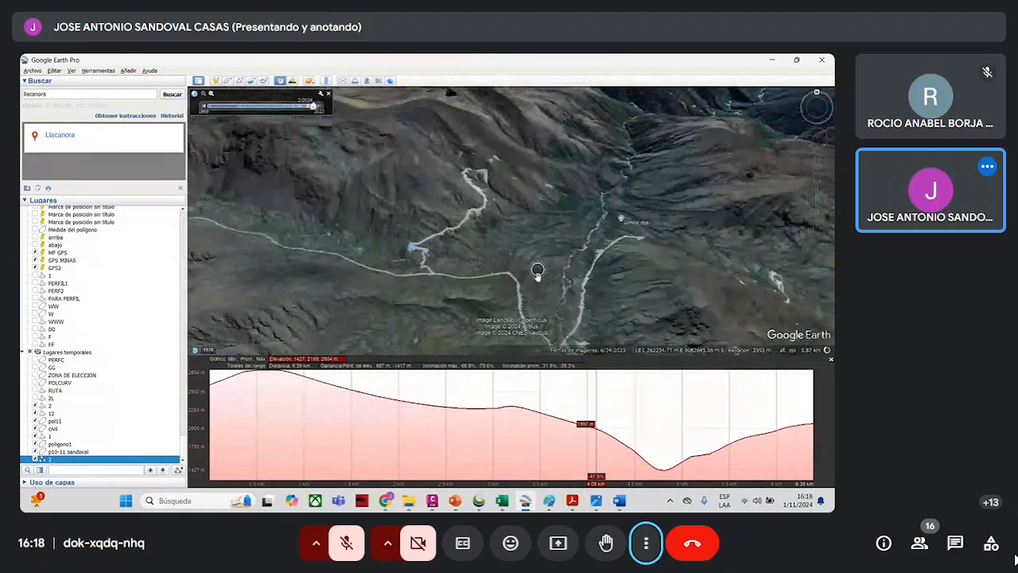
pyautogui.scroll(-3, 538, 276)
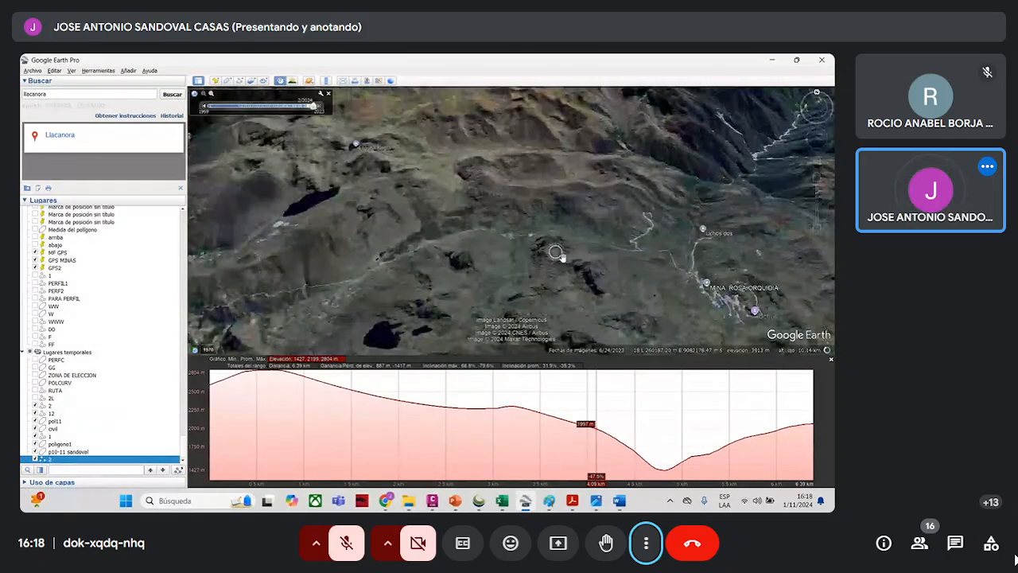
pyautogui.scroll(-3, 562, 257)
pyautogui.scroll(3, 383, 299)
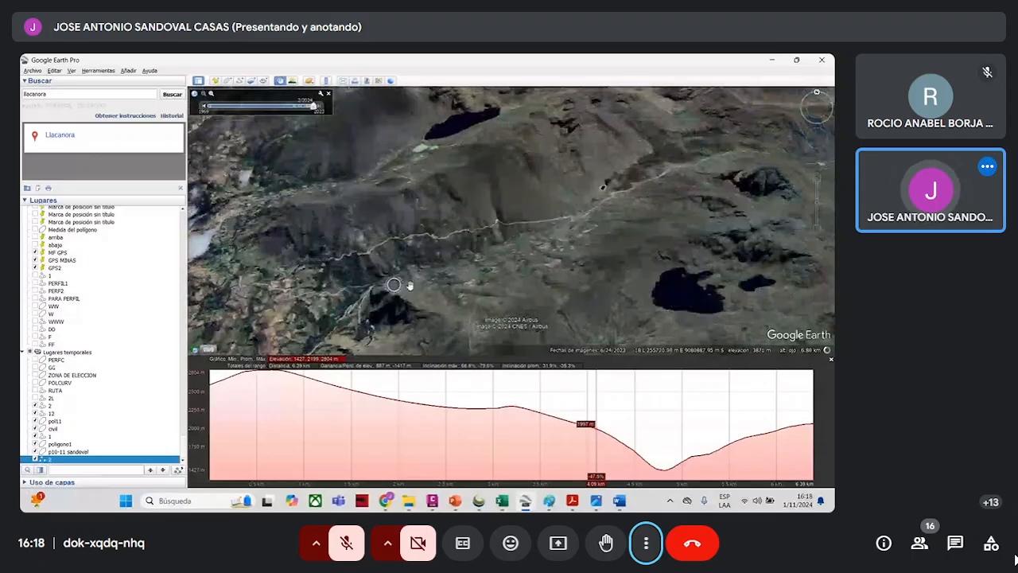
pyautogui.moveTo(491, 153)
pyautogui.mouseDown()
pyautogui.moveTo(498, 244)
pyautogui.moveTo(466, 284)
pyautogui.mouseUp()
pyautogui.scroll(3, 485, 238)
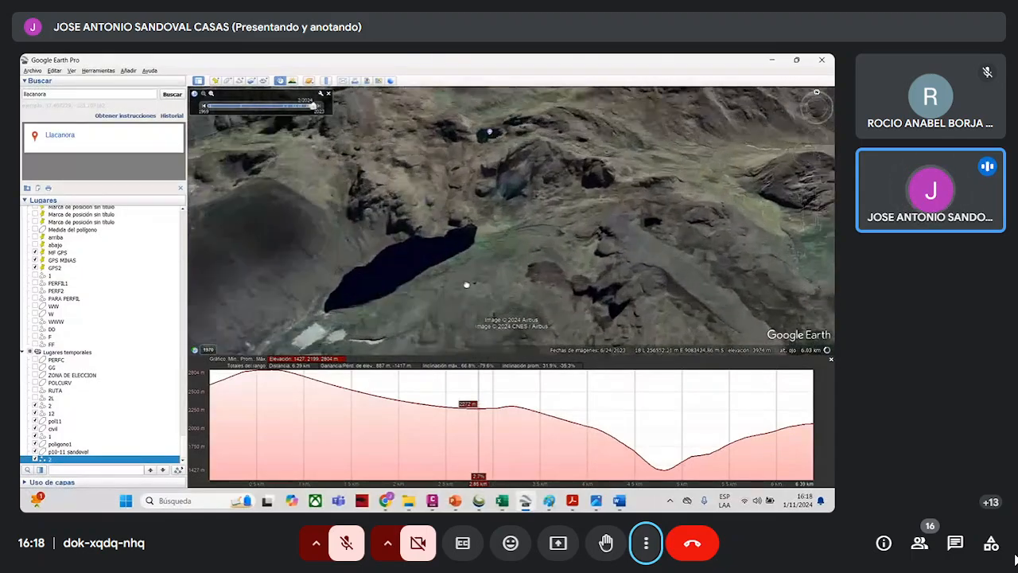
pyautogui.scroll(-3, 529, 250)
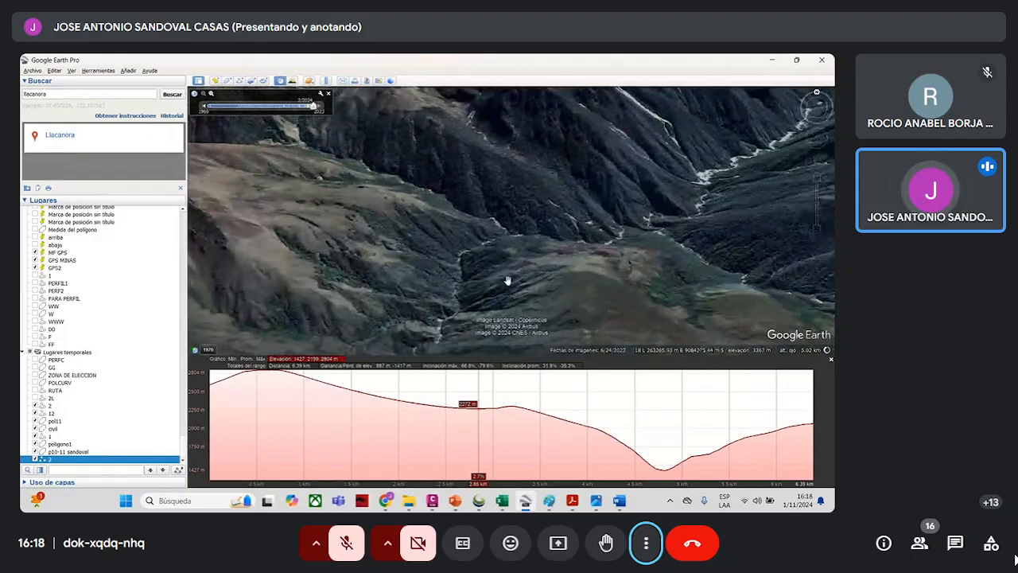
pyautogui.scroll(-4, 508, 280)
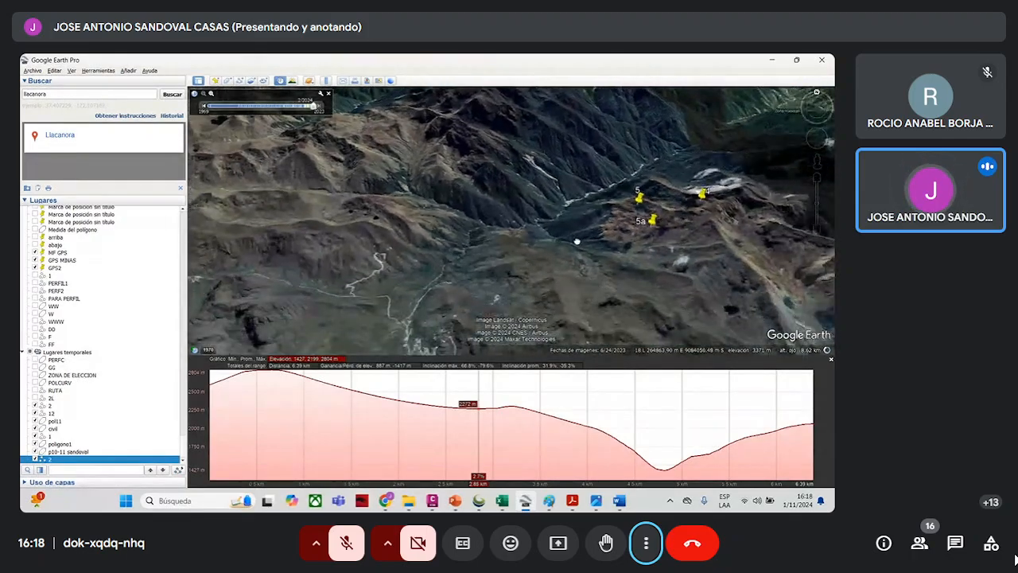
pyautogui.moveTo(576, 241); pyautogui.dragTo(555, 225)
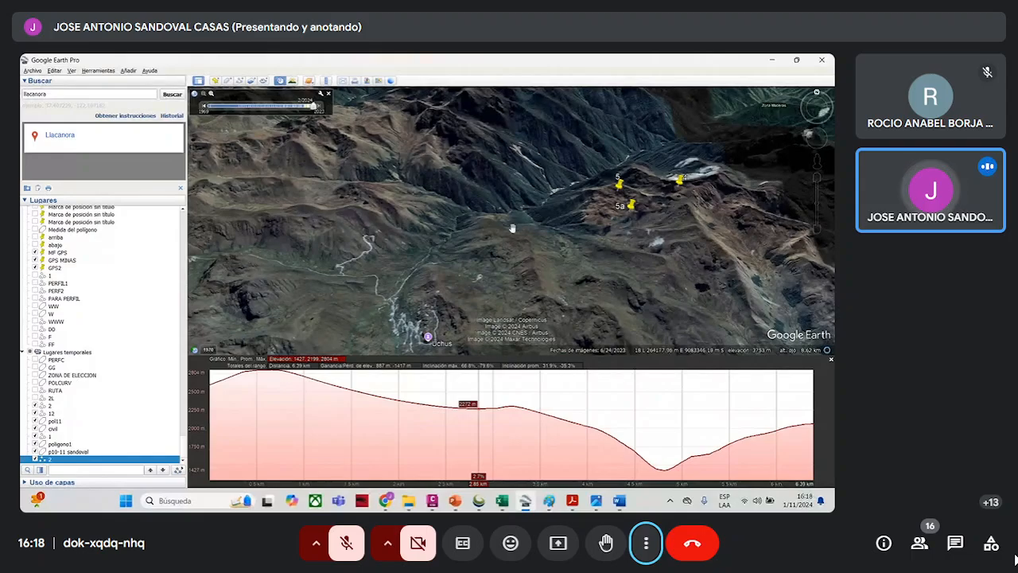
# - Examine the ridges around placemarks 4, 5 and 5a and the river valley near Chingalpo south of the red study polygon
pyautogui.scroll(1, 389, 244)
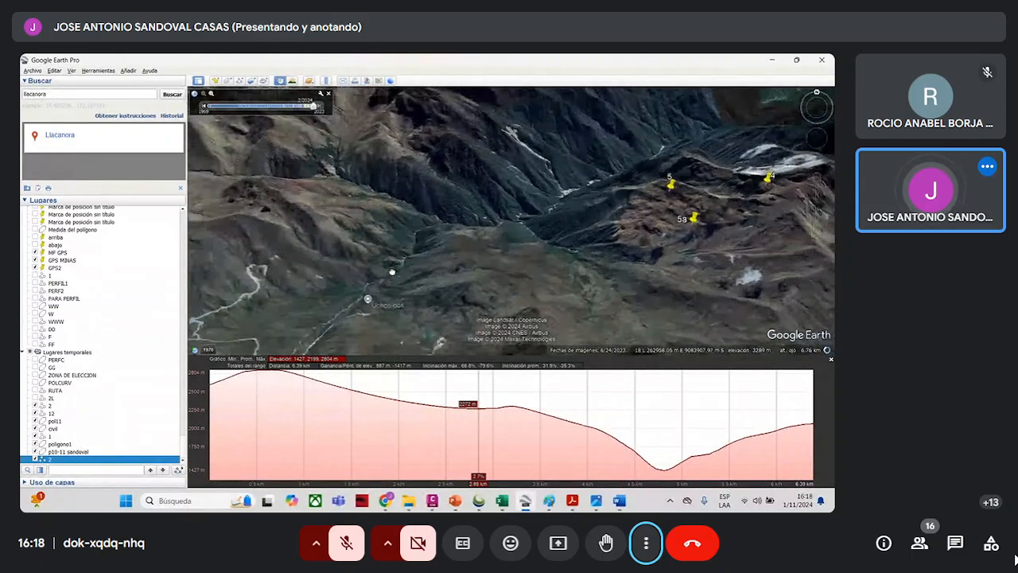
pyautogui.scroll(2, 645, 225)
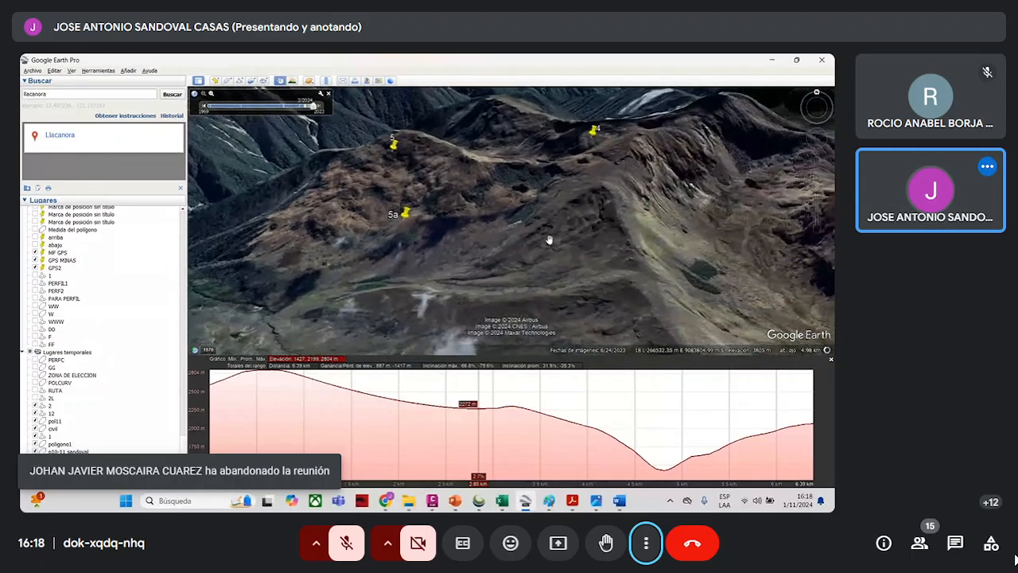
pyautogui.scroll(-2, 505, 241)
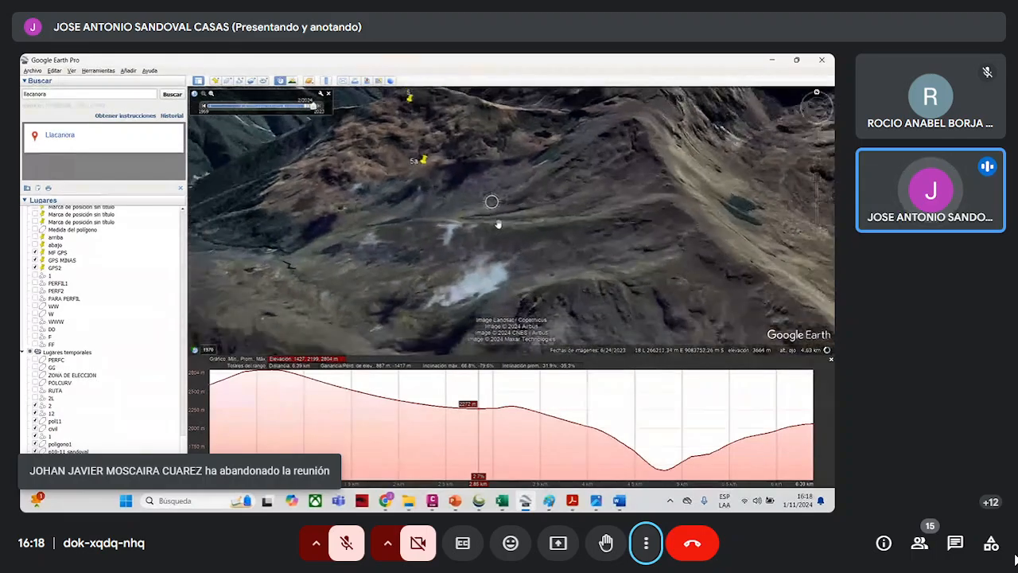
pyautogui.click(770, 61)
pyautogui.click(771, 62)
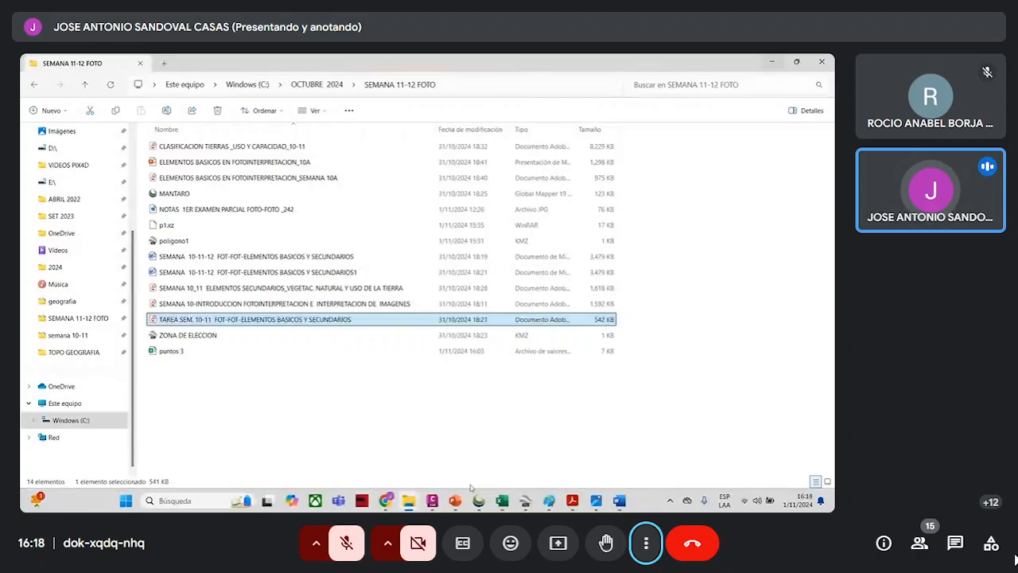
pyautogui.click(532, 499)
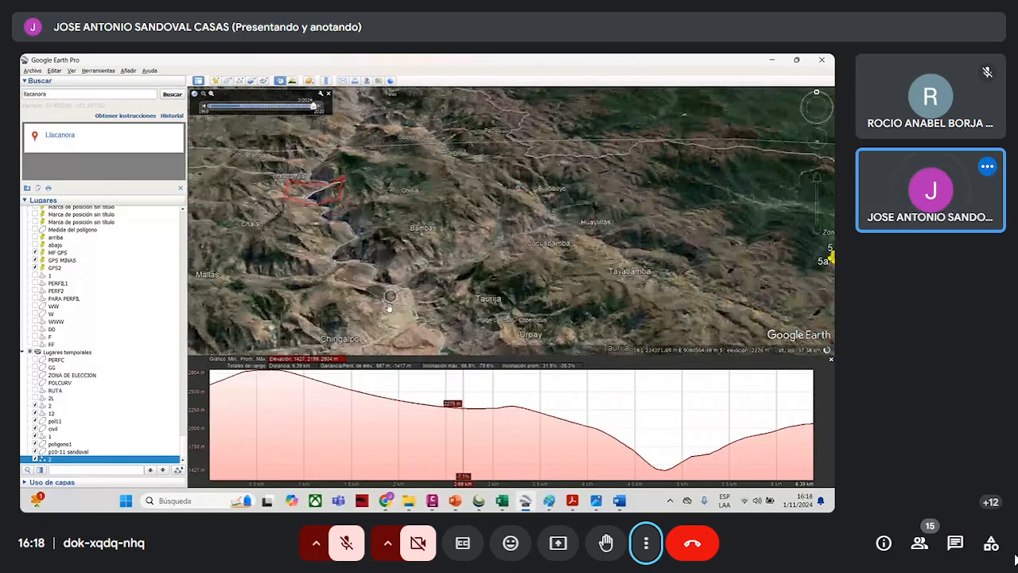
pyautogui.scroll(-5, 441, 285)
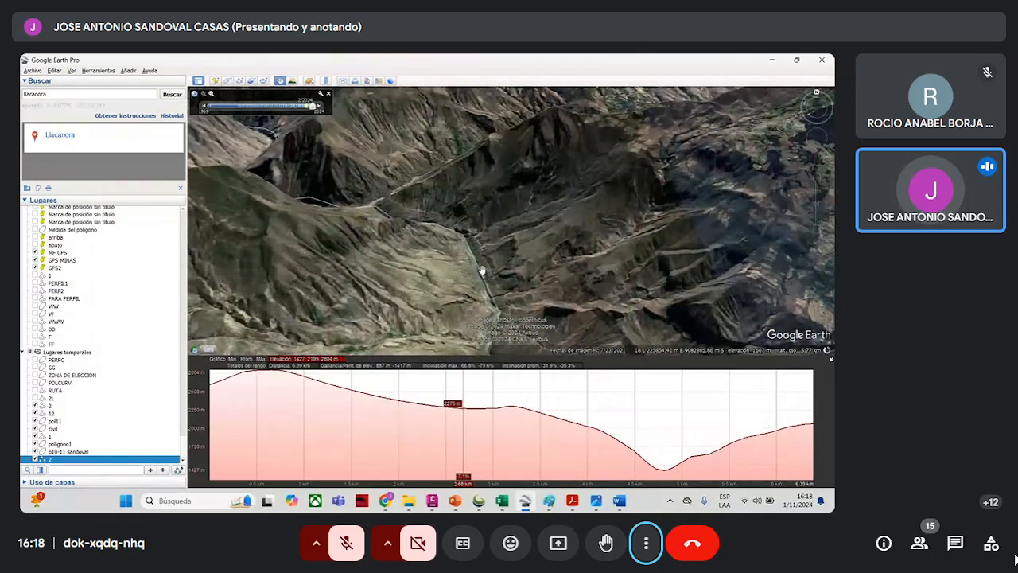
pyautogui.scroll(3, 523, 235)
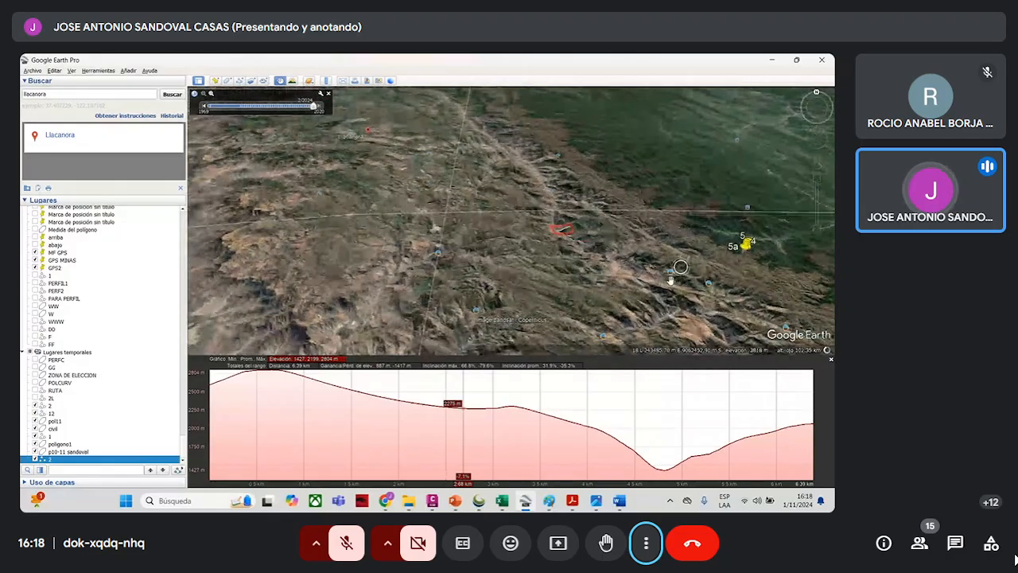
pyautogui.scroll(-3, 766, 300)
# - Examine the northern coastal desert, from the bay shoreline inland to the lagoons near Salinas
pyautogui.moveTo(626, 230); pyautogui.dragTo(597, 277)
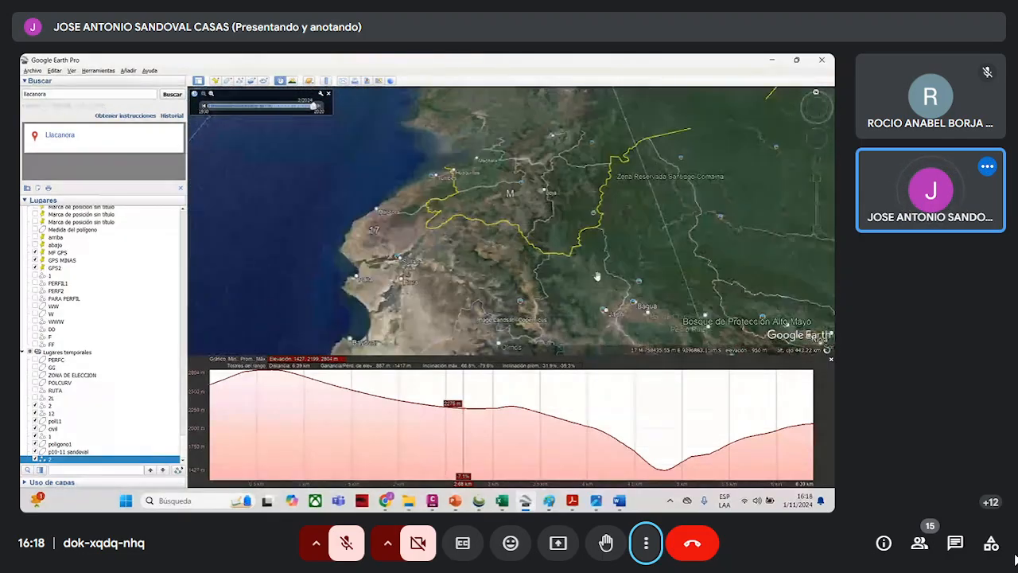
pyautogui.scroll(1, 592, 269)
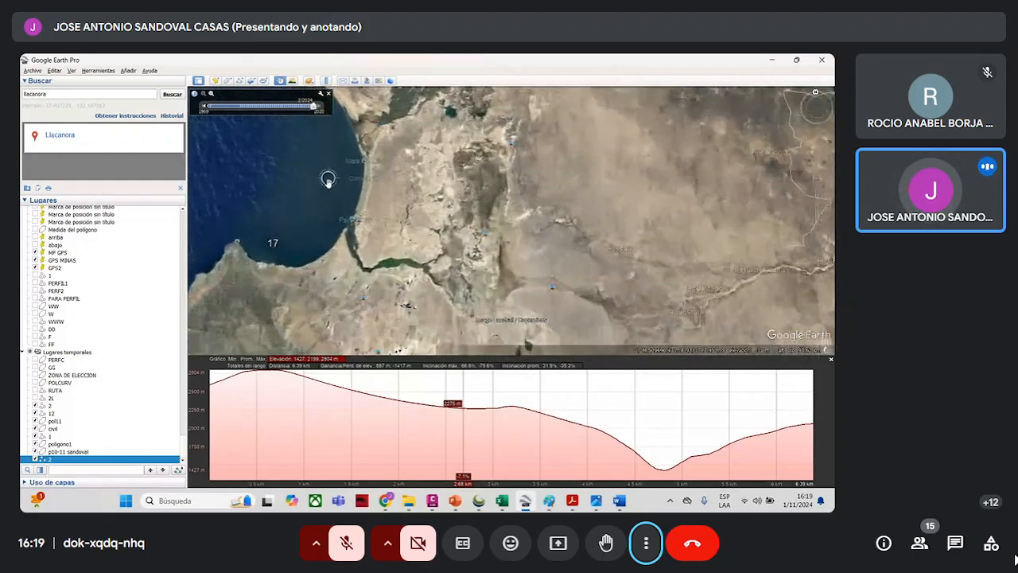
pyautogui.scroll(2, 328, 180)
pyautogui.scroll(2, 438, 207)
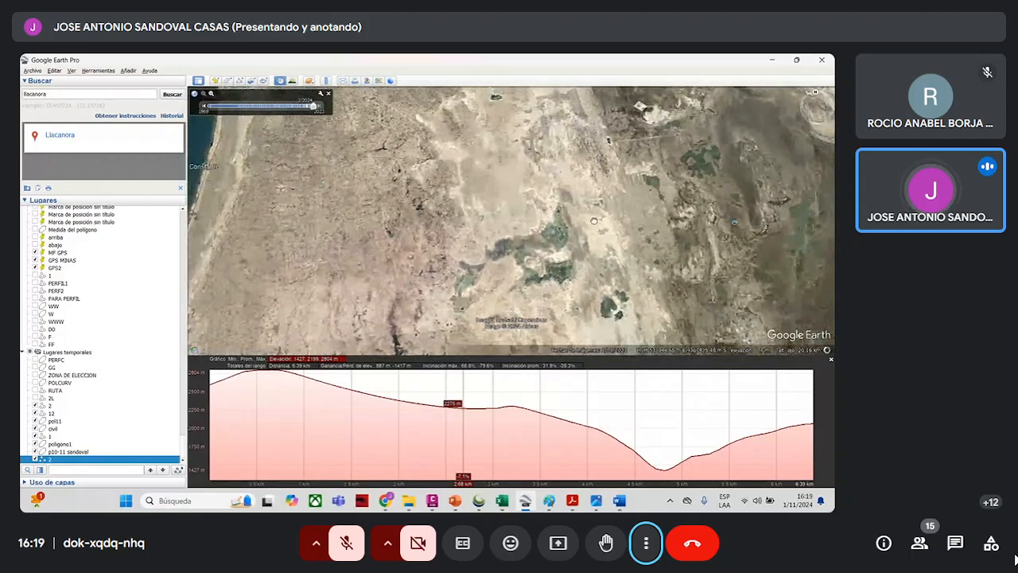
pyautogui.scroll(2, 386, 270)
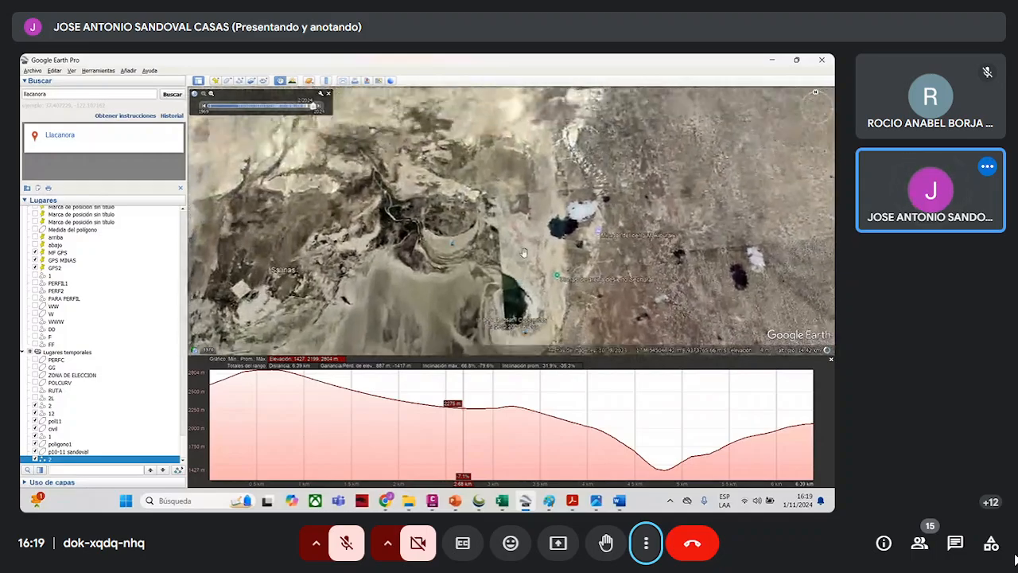
# - Examine the circular irrigated fields and the rectangular crop plots around Corporación Agrícola Olmos
pyautogui.scroll(2, 524, 253)
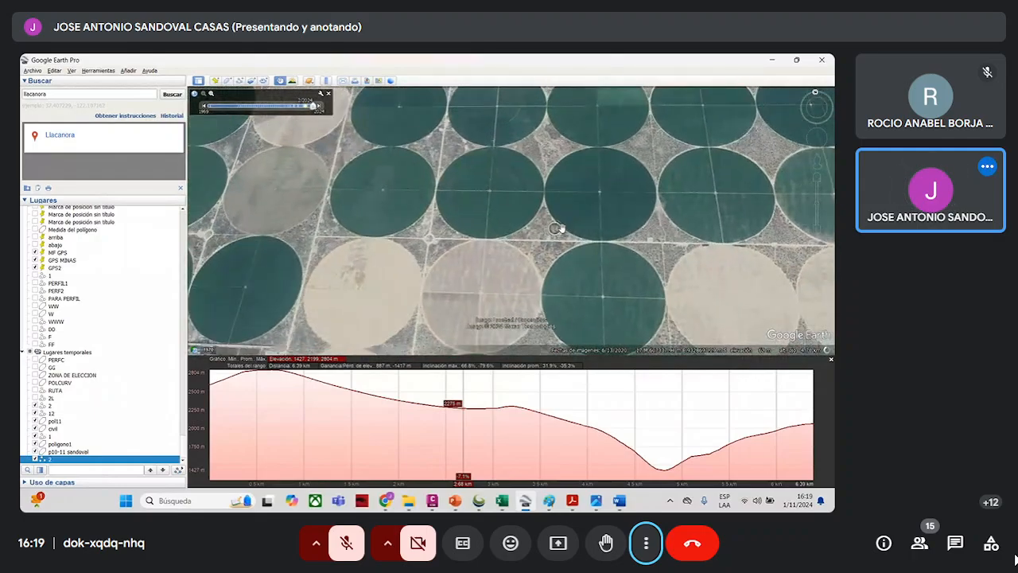
pyautogui.moveTo(644, 263); pyautogui.dragTo(652, 157)
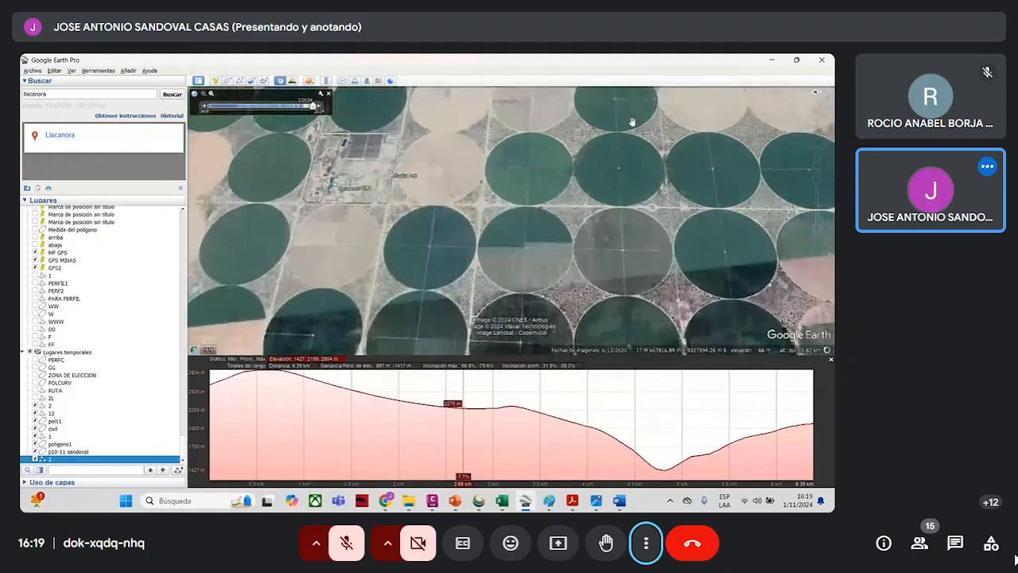
pyautogui.scroll(-2, 632, 121)
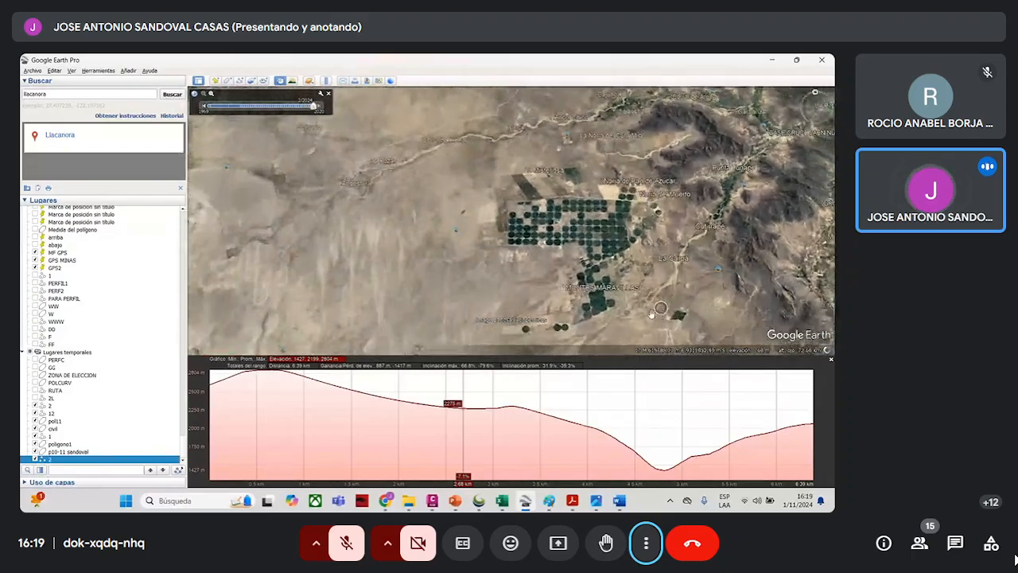
pyautogui.scroll(1, 636, 311)
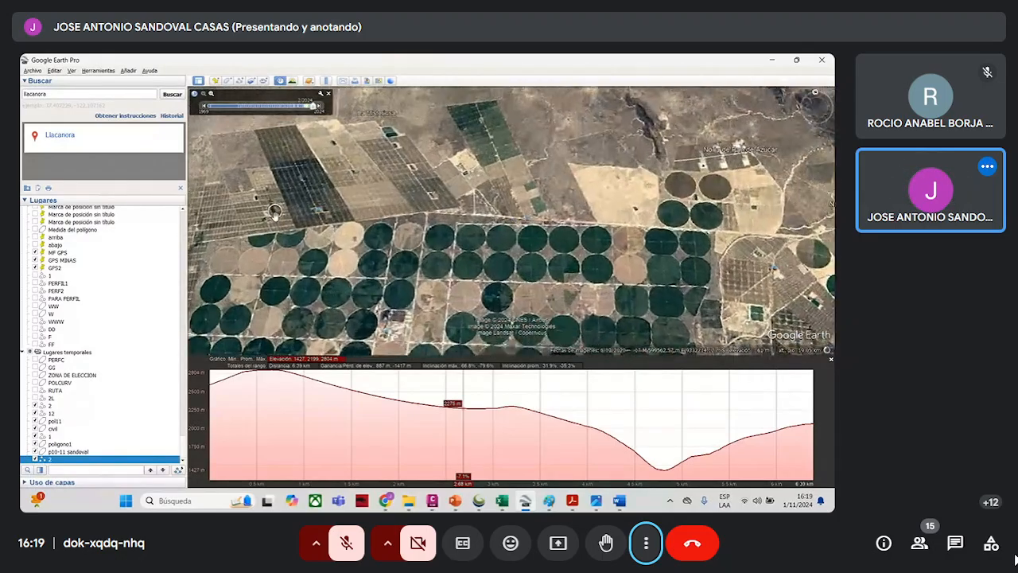
pyautogui.scroll(5, 277, 210)
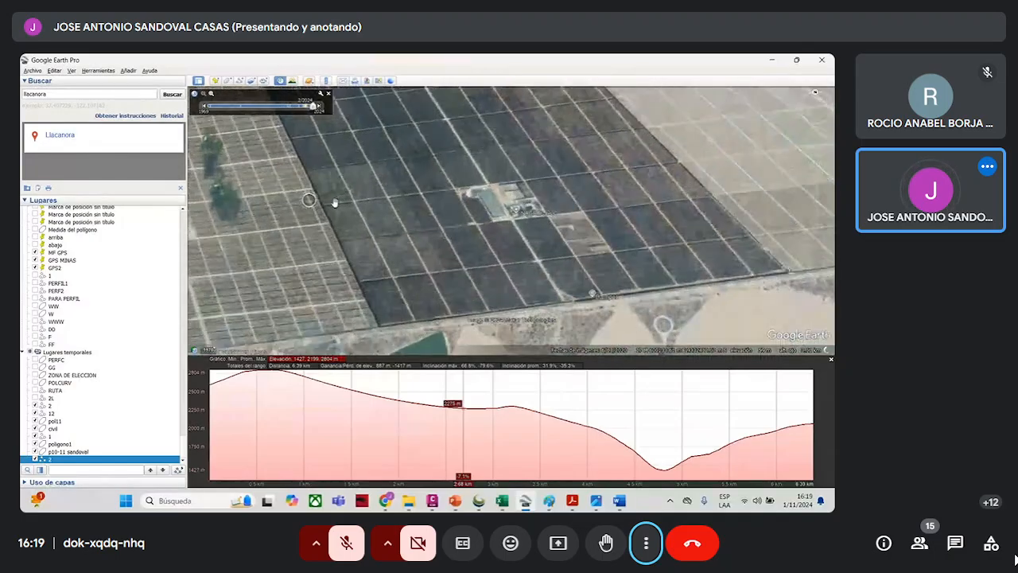
pyautogui.scroll(2, 339, 205)
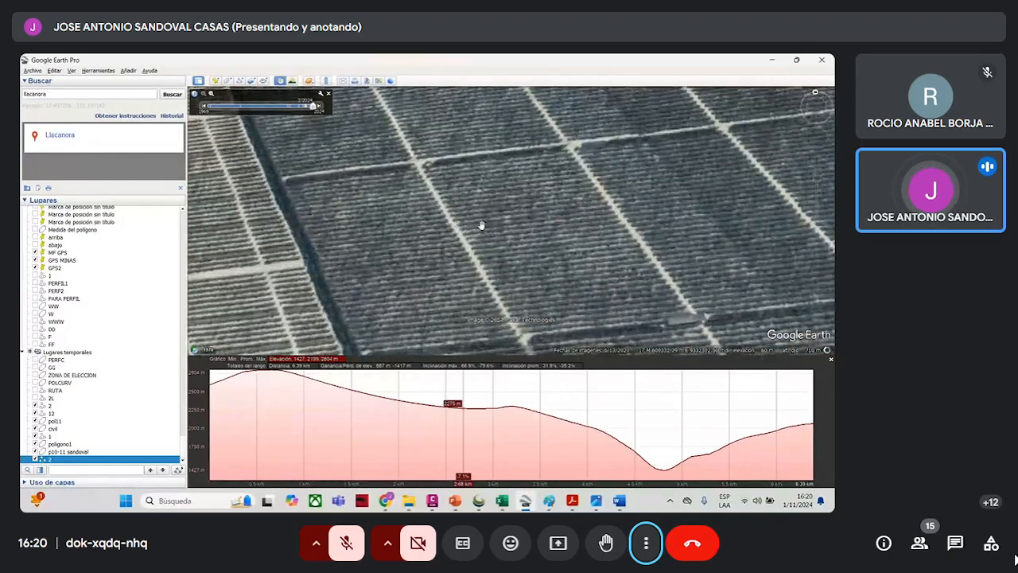
pyautogui.scroll(-1, 478, 228)
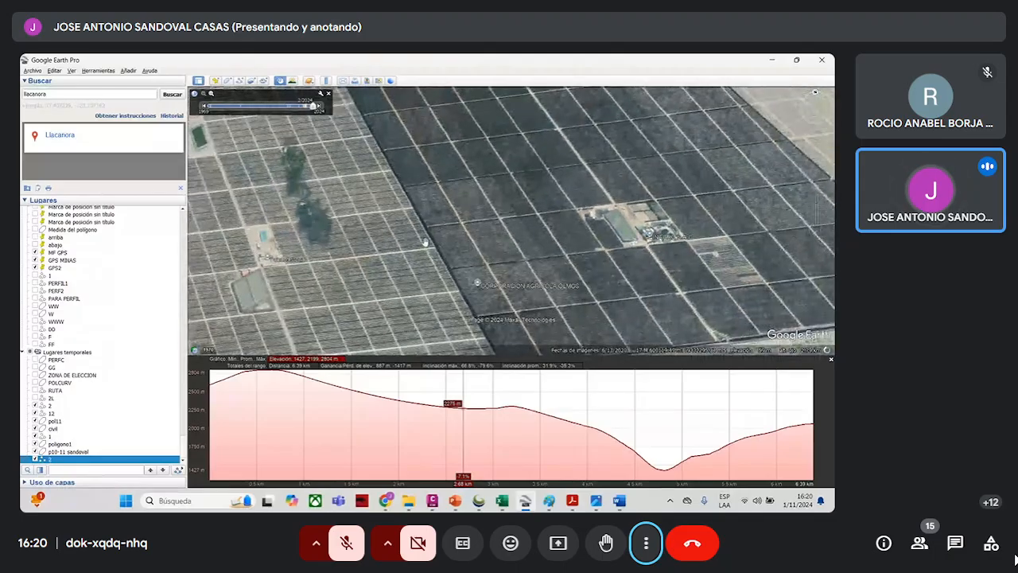
pyautogui.scroll(2, 292, 203)
pyautogui.scroll(-1, 366, 197)
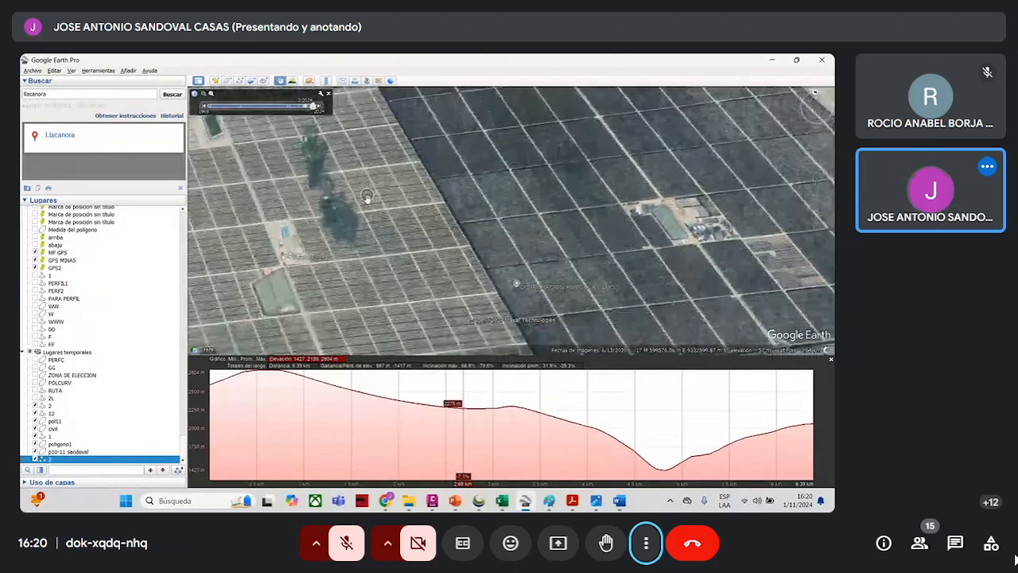
# - Examine the mountain farmland around Llacanora, including the greenhouses, wooded slopes and surrounding hills
pyautogui.scroll(-2, 367, 197)
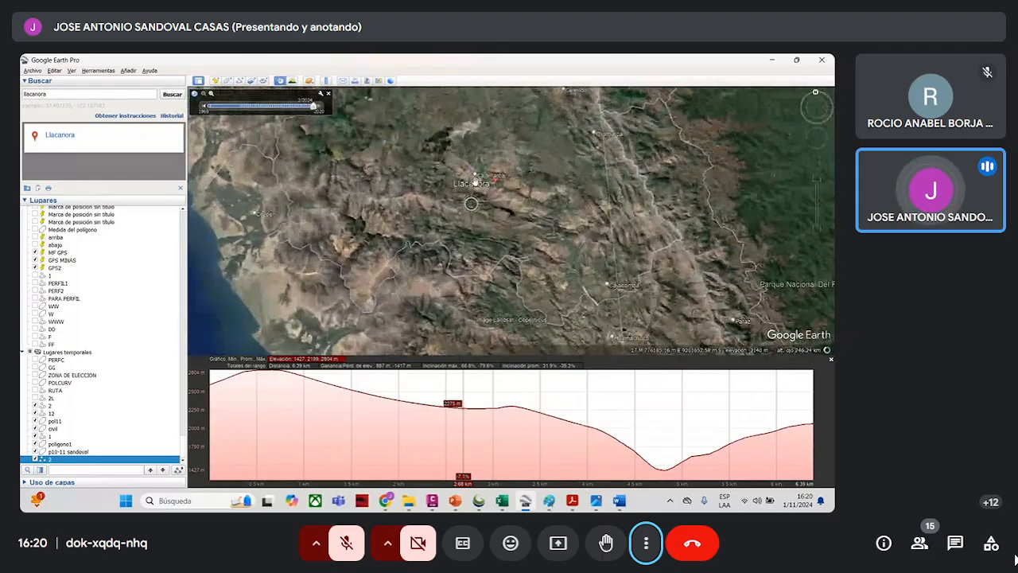
pyautogui.scroll(2, 475, 159)
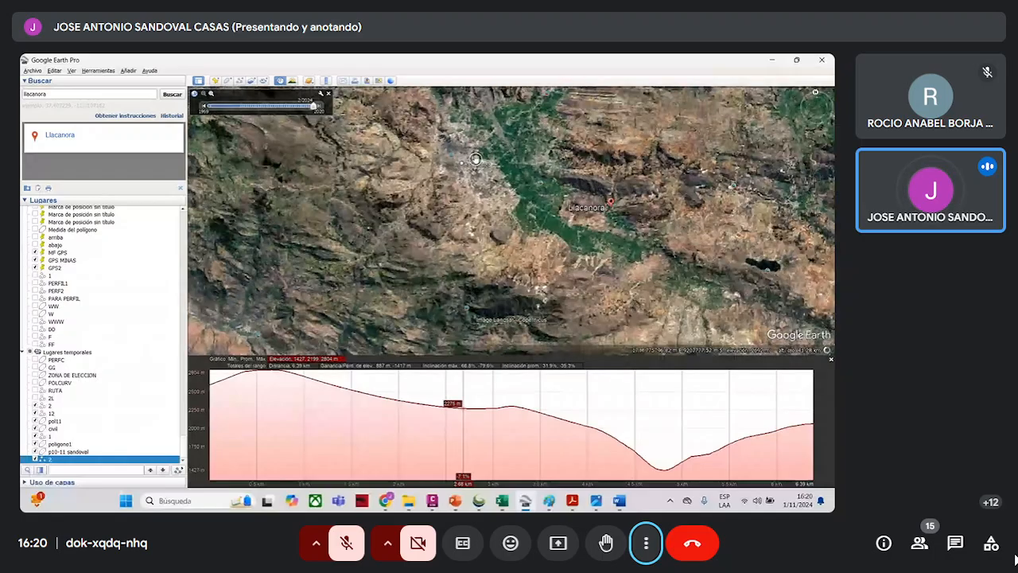
pyautogui.scroll(2, 475, 159)
pyautogui.moveTo(385, 174); pyautogui.dragTo(356, 174)
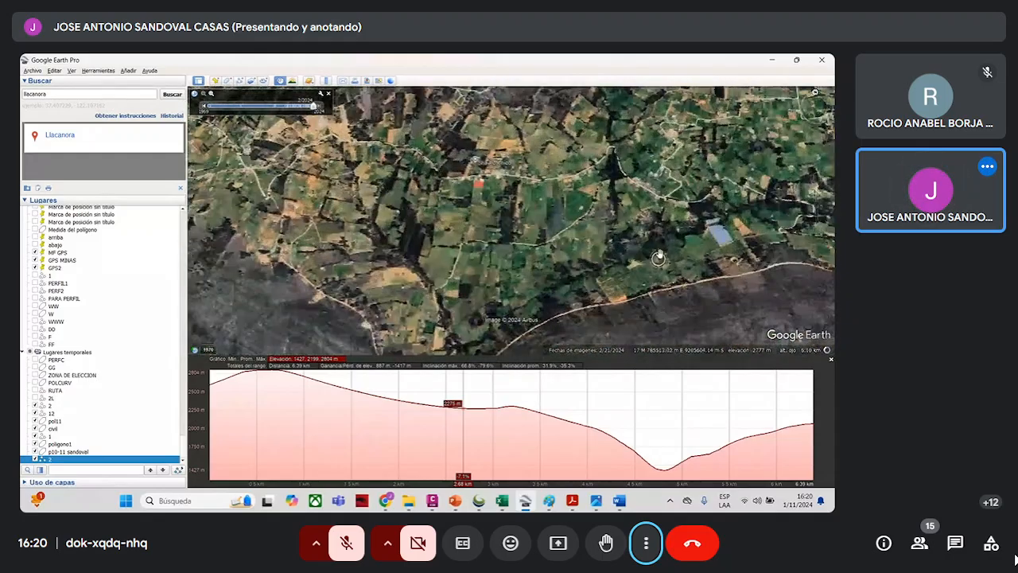
pyautogui.scroll(3, 630, 242)
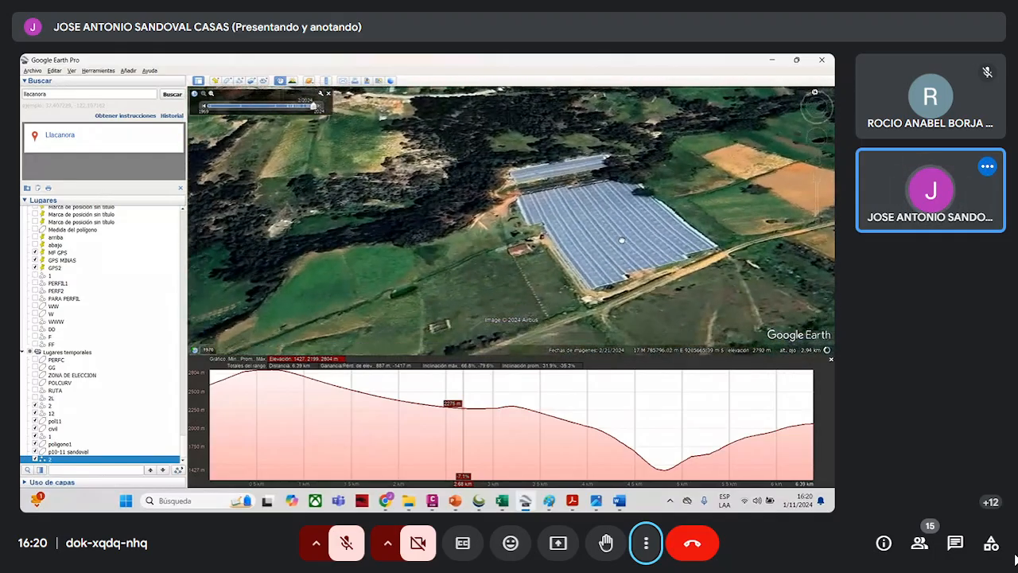
pyautogui.scroll(3, 615, 185)
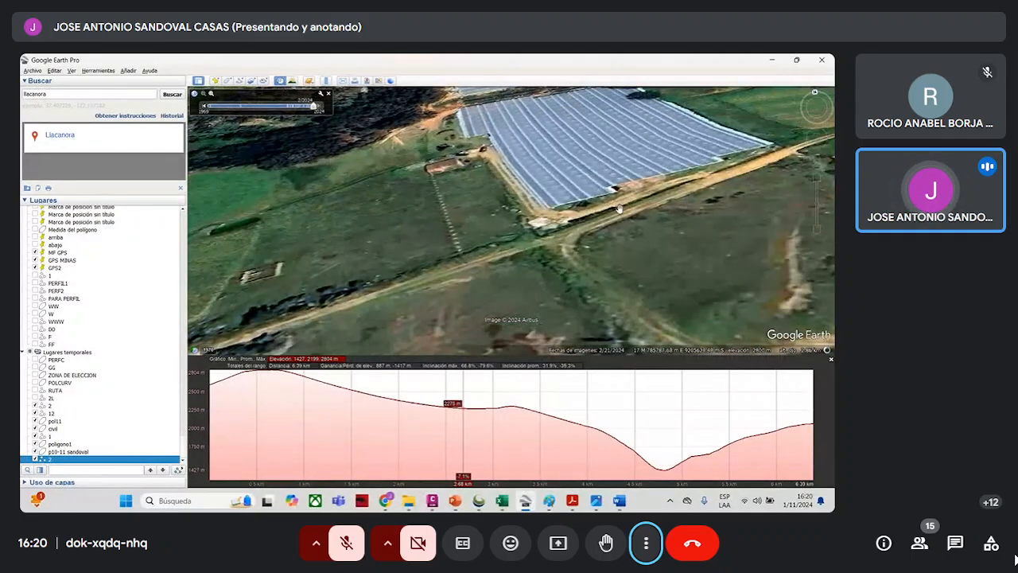
pyautogui.moveTo(619, 208); pyautogui.dragTo(786, 313)
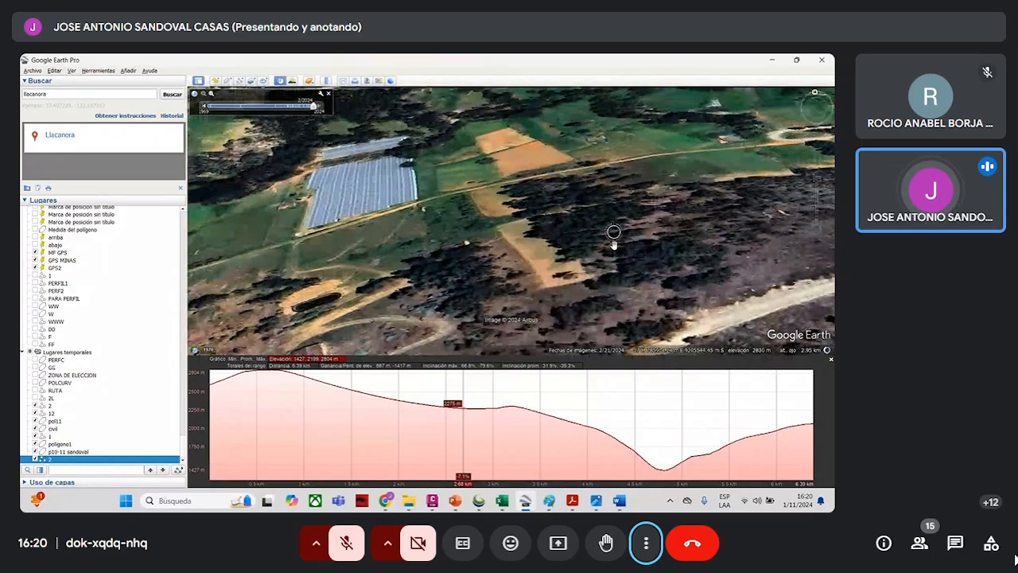
pyautogui.scroll(-5, 614, 237)
pyautogui.moveTo(613, 232); pyautogui.dragTo(621, 143)
pyautogui.moveTo(609, 263); pyautogui.dragTo(602, 157)
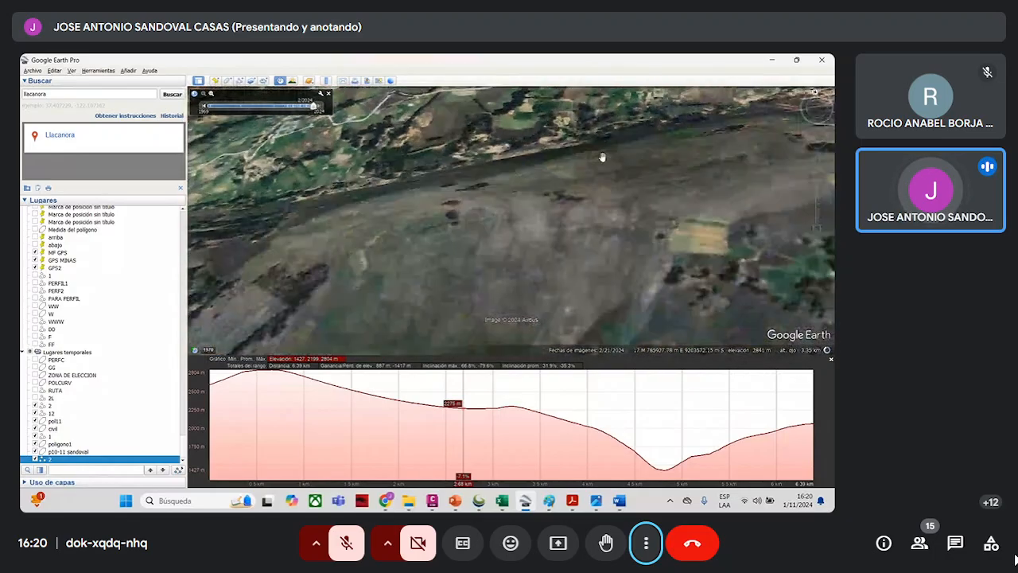
pyautogui.scroll(-5, 593, 223)
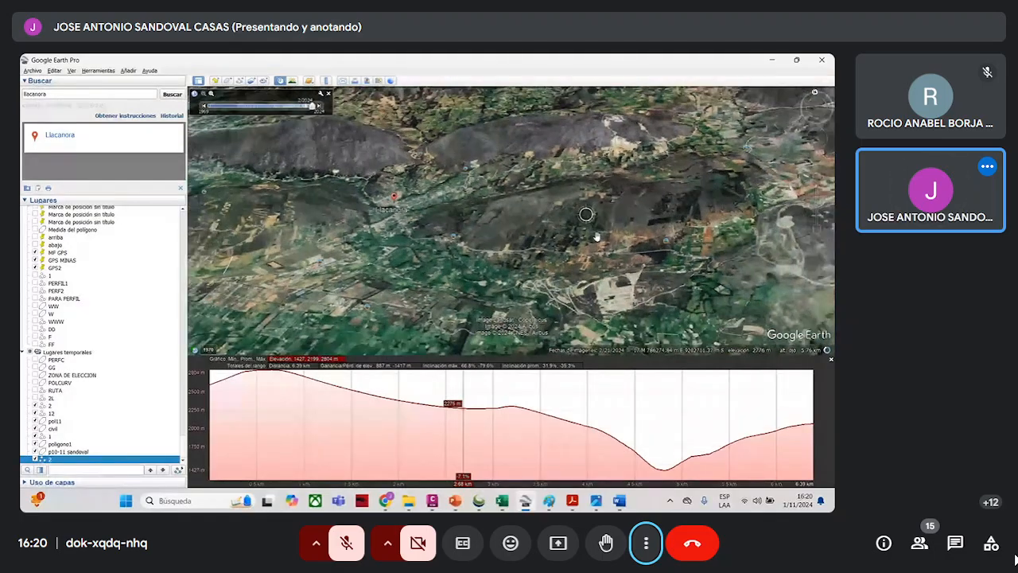
pyautogui.scroll(-4, 597, 236)
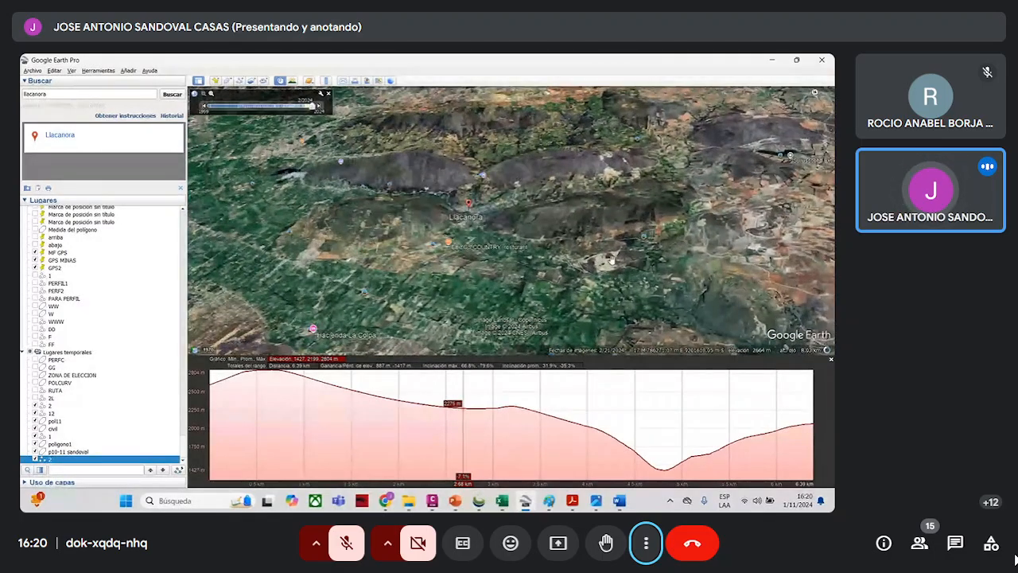
pyautogui.scroll(-3, 612, 259)
pyautogui.scroll(-1, 563, 227)
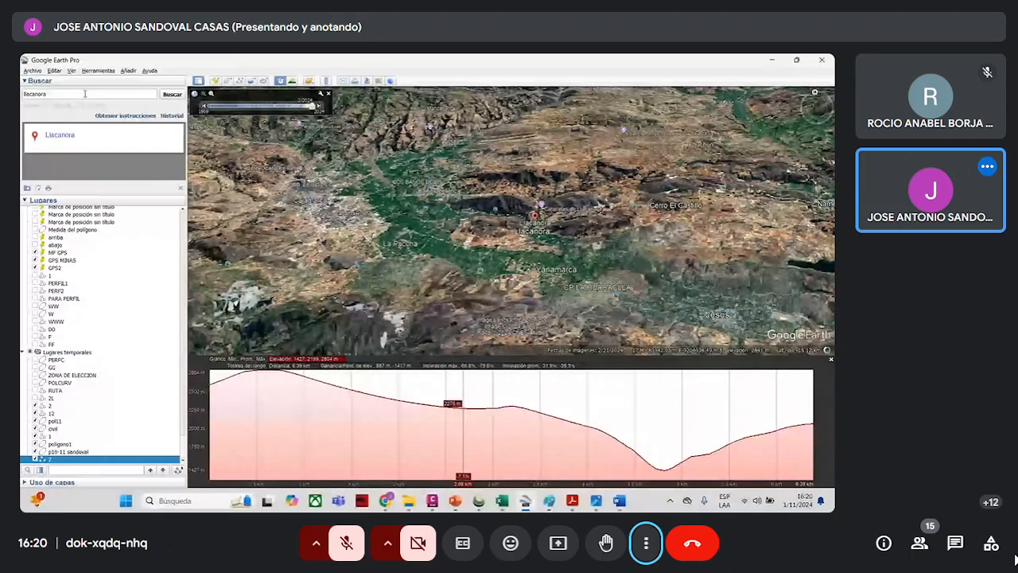
# - Search for Arequipa and fly to the city
pyautogui.doubleClick(47, 95)
pyautogui.write('arequi')
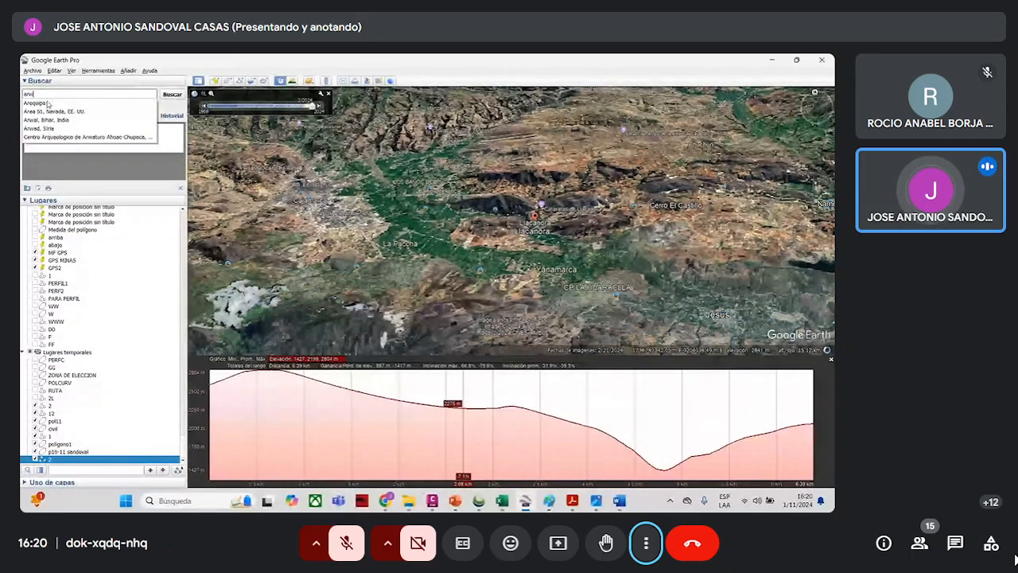
pyautogui.write('pa')
pyautogui.press('Return')
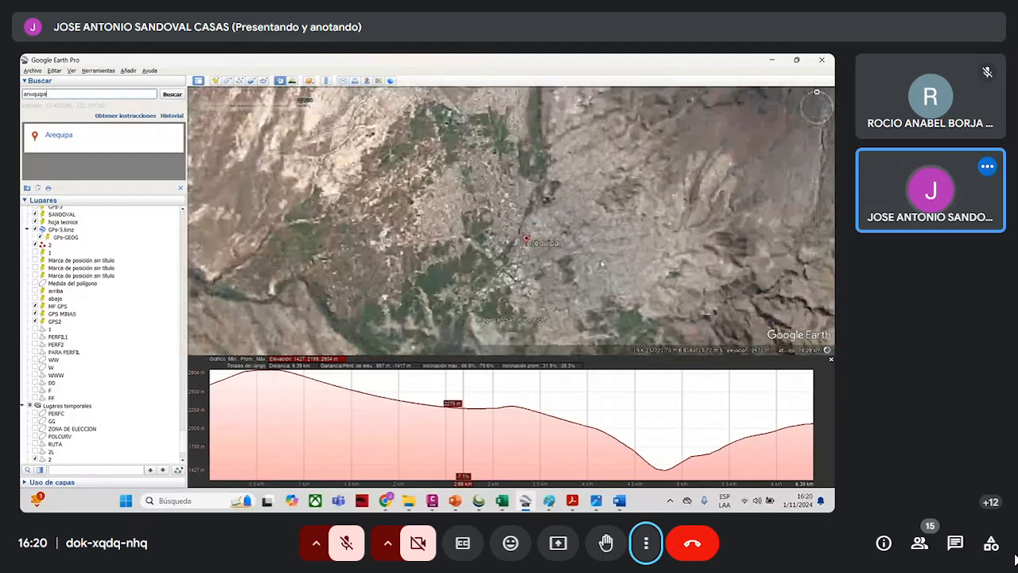
# - Examine the open-pit mine near Arequipa, including its tailings ponds and the benches of the main pit
pyautogui.scroll(-5, 573, 237)
pyautogui.moveTo(556, 230); pyautogui.dragTo(750, 281)
pyautogui.moveTo(549, 338); pyautogui.dragTo(540, 211)
pyautogui.scroll(2, 540, 211)
pyautogui.moveTo(692, 134); pyautogui.dragTo(528, 142)
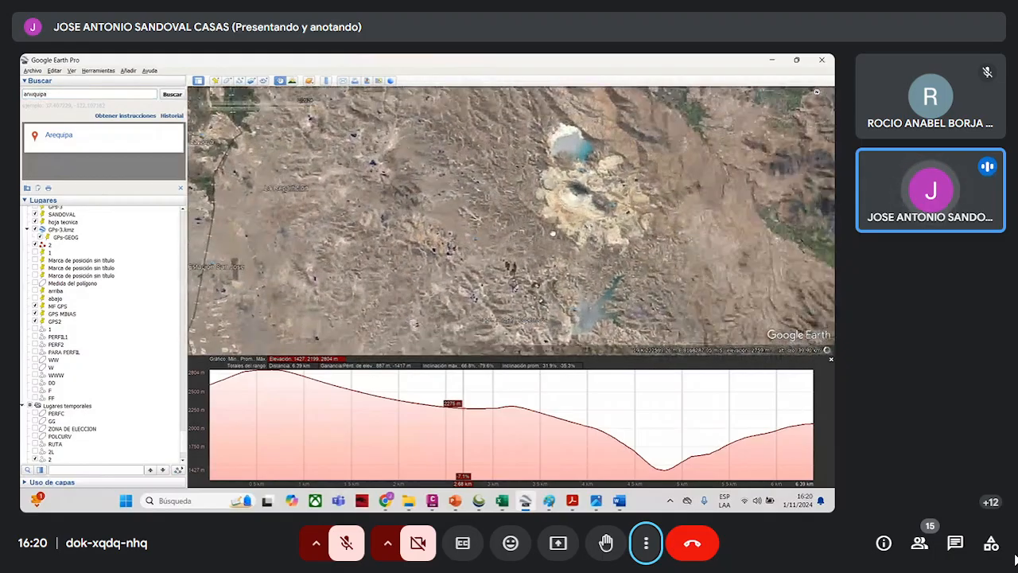
pyautogui.scroll(4, 518, 142)
pyautogui.scroll(2, 519, 142)
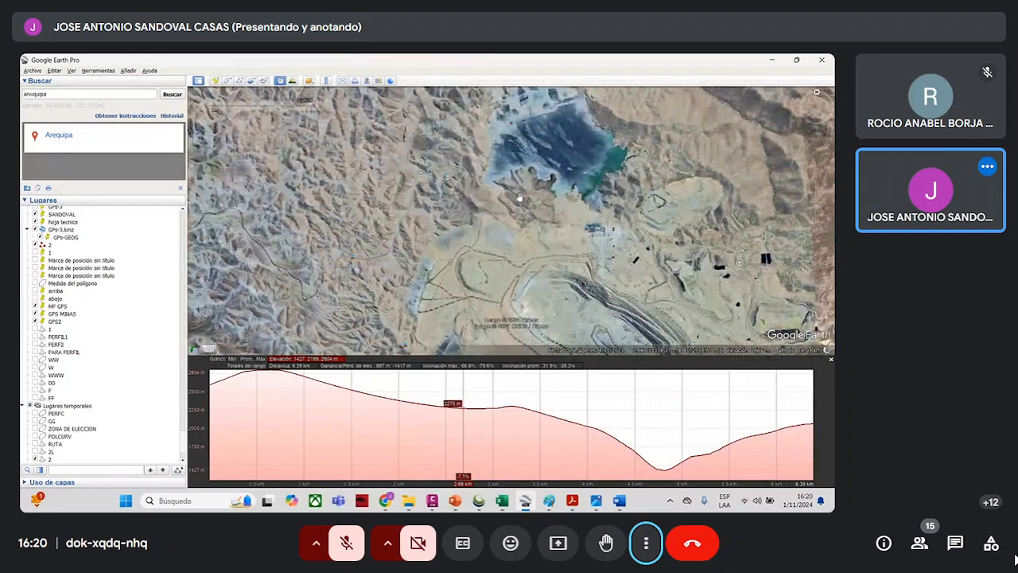
pyautogui.moveTo(636, 342); pyautogui.dragTo(478, 259)
pyautogui.scroll(3, 475, 258)
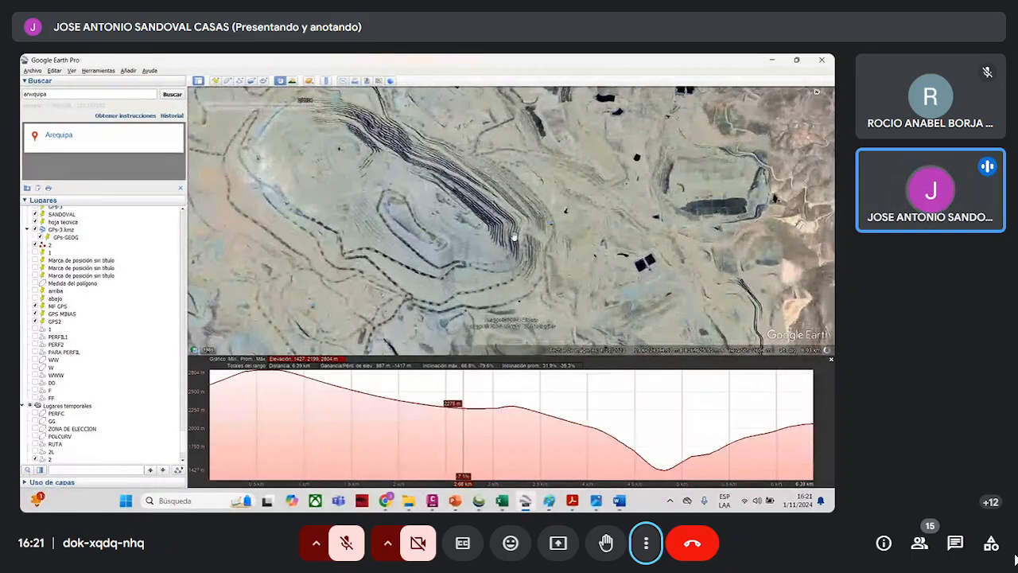
pyautogui.scroll(2, 425, 208)
pyautogui.scroll(1, 428, 209)
pyautogui.scroll(-2, 488, 221)
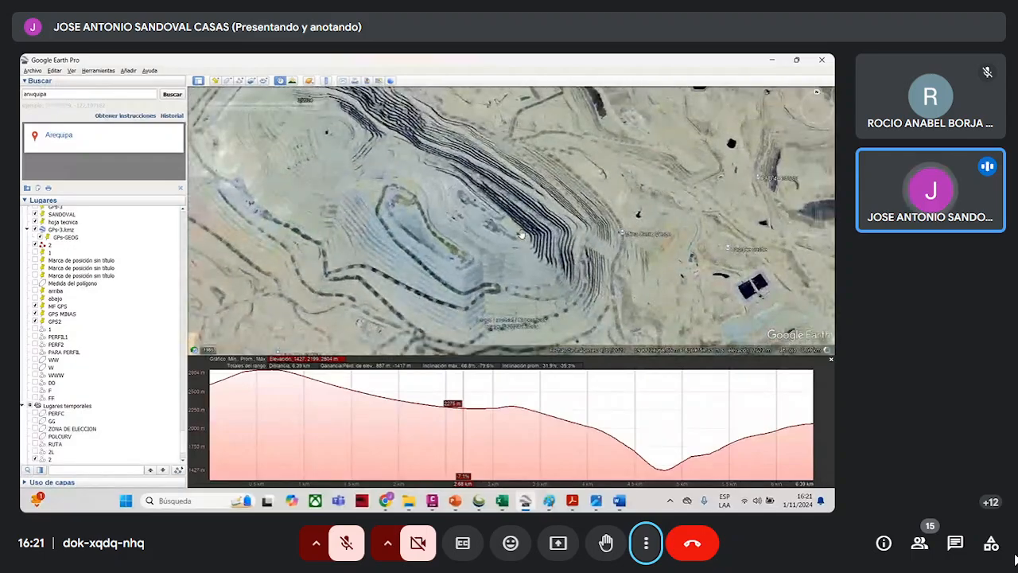
# - Examine the stepped benches and haul roads around the elongated pit of the Cerro Verde mine
pyautogui.scroll(-2, 438, 203)
pyautogui.scroll(3, 355, 175)
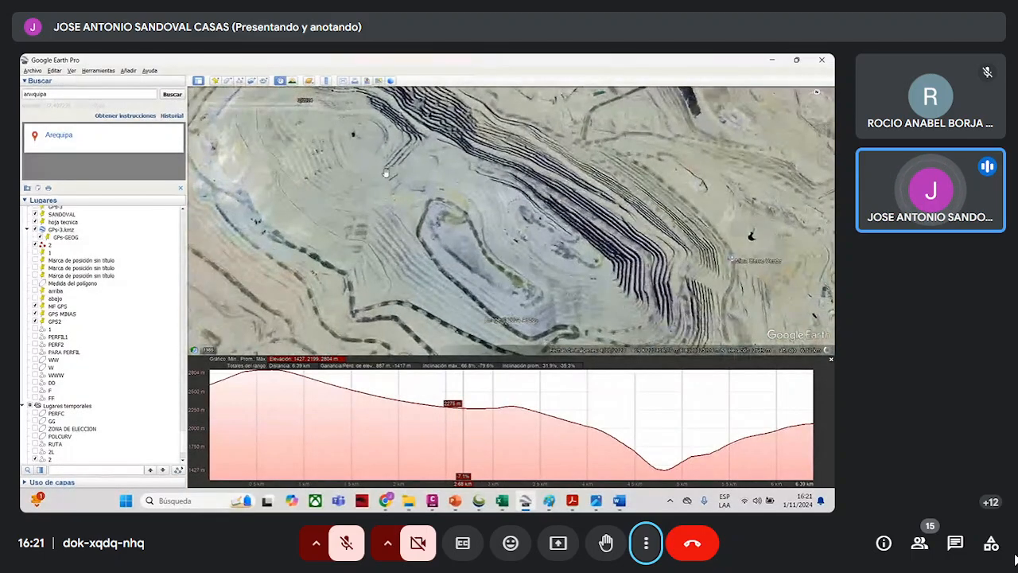
pyautogui.scroll(-2, 491, 231)
pyautogui.scroll(-2, 442, 211)
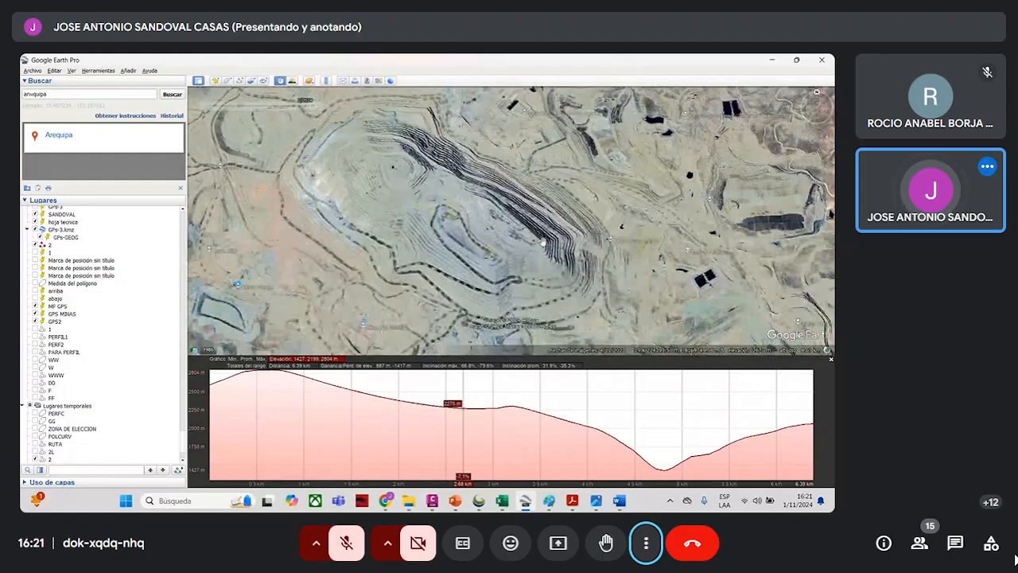
pyautogui.scroll(2, 459, 232)
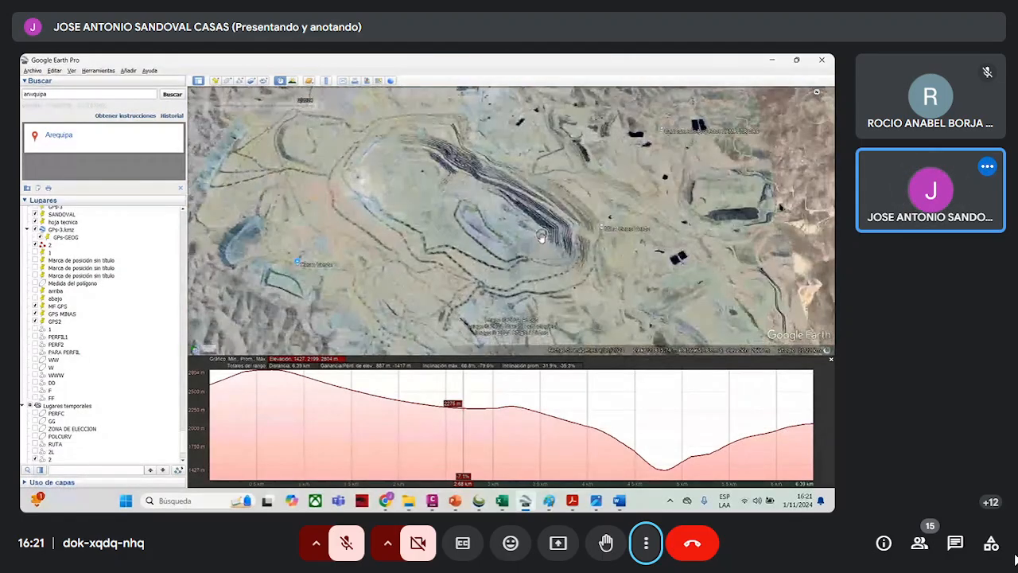
# - Survey the relief from the Arequipa mine to the coast and up to the Andean highlands inland of Barranca
pyautogui.scroll(-1, 550, 244)
pyautogui.scroll(-2, 568, 241)
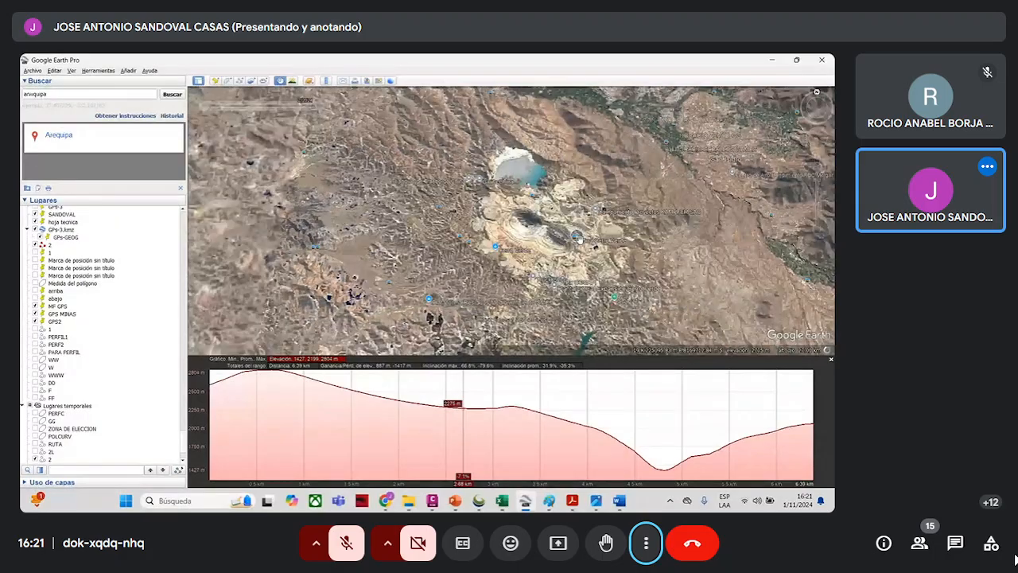
pyautogui.scroll(-2, 637, 231)
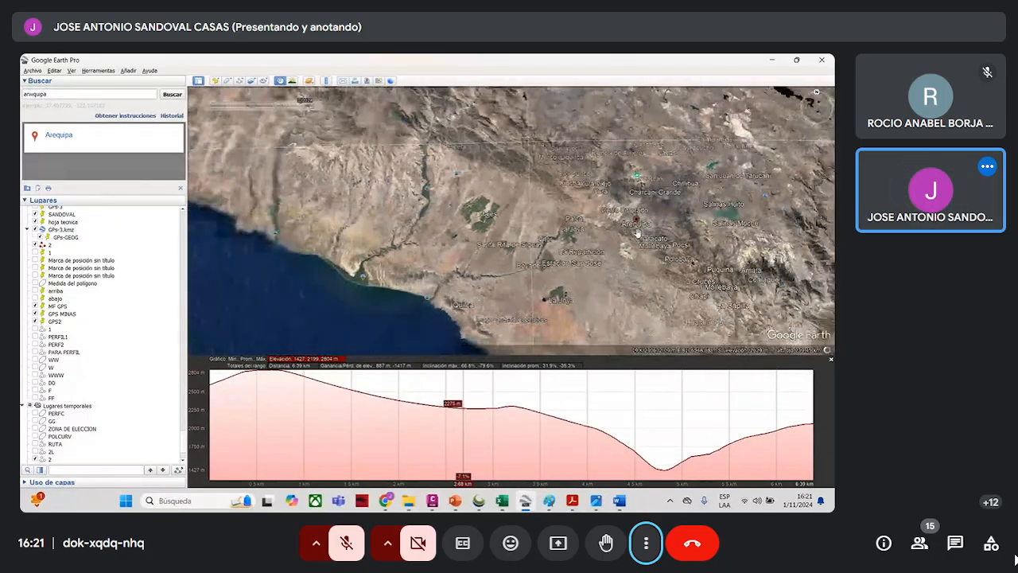
pyautogui.moveTo(651, 301); pyautogui.dragTo(713, 337)
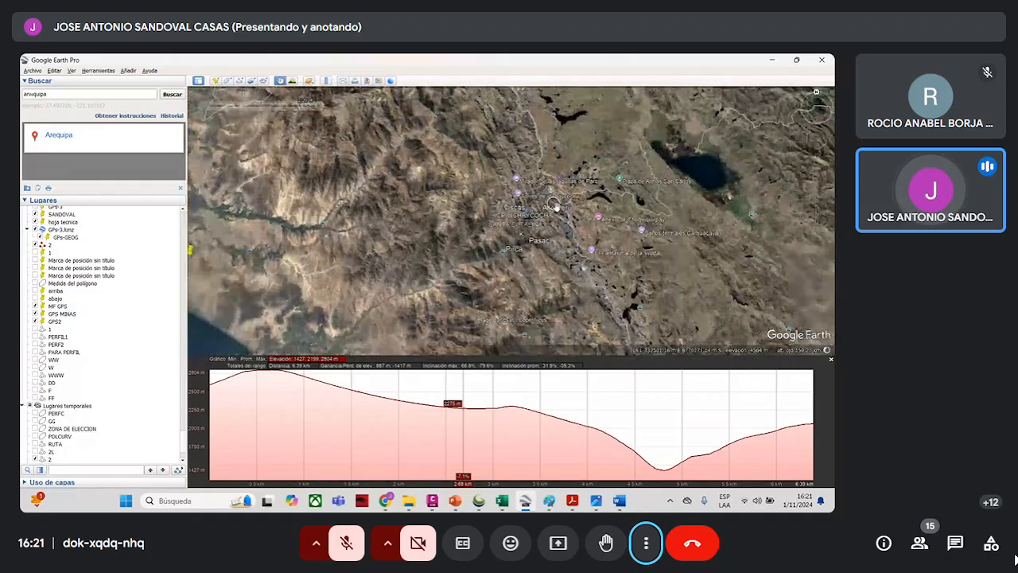
pyautogui.scroll(-2, 510, 211)
pyautogui.moveTo(517, 213); pyautogui.dragTo(556, 245)
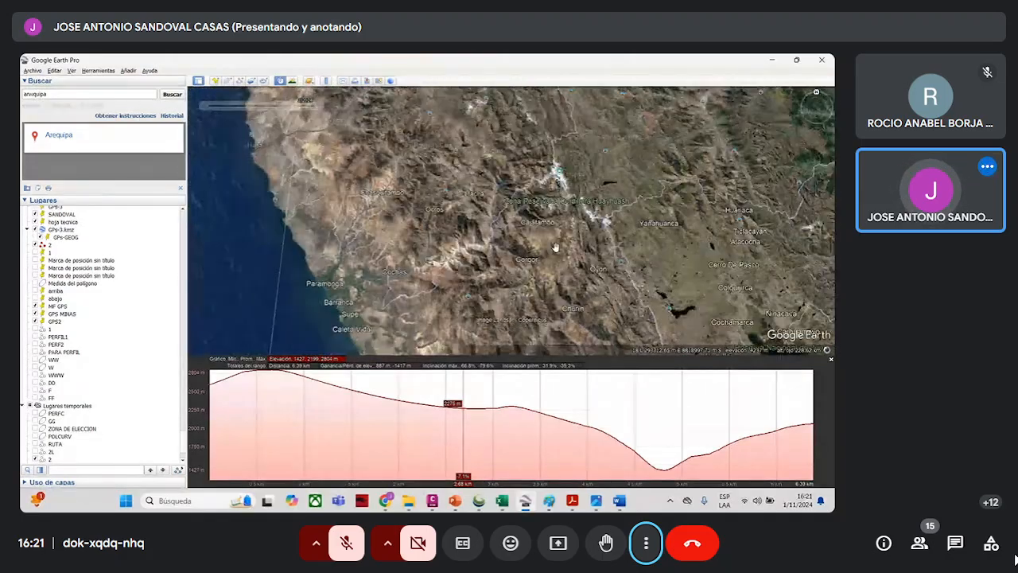
pyautogui.scroll(4, 564, 234)
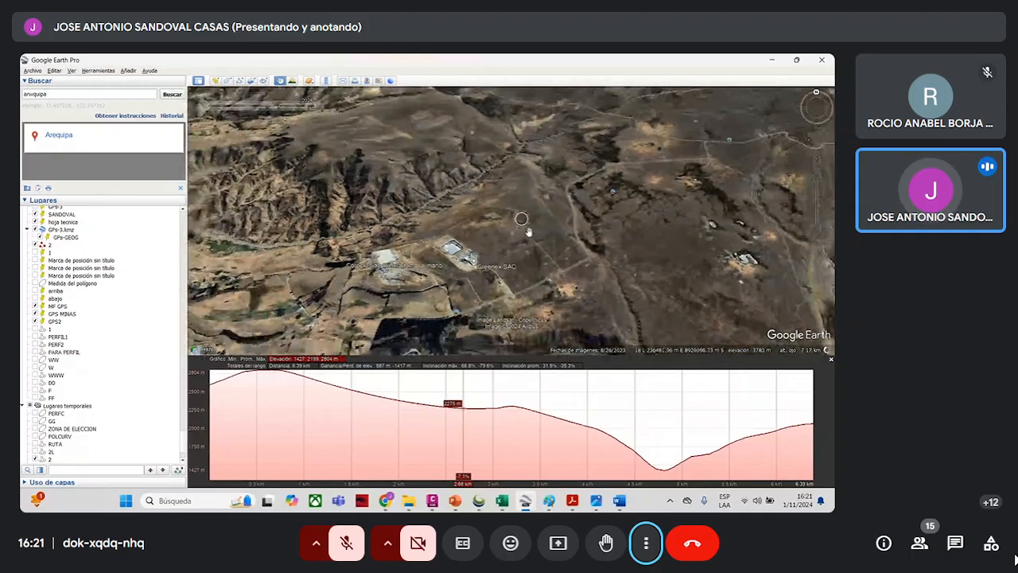
pyautogui.scroll(-5, 554, 236)
# - Switch to the open PDF assignment "TAREA SEM. 10-11 FOT-FOT-ELEMENTOS BASICOS Y SECUNDARIOS"
pyautogui.click(771, 60)
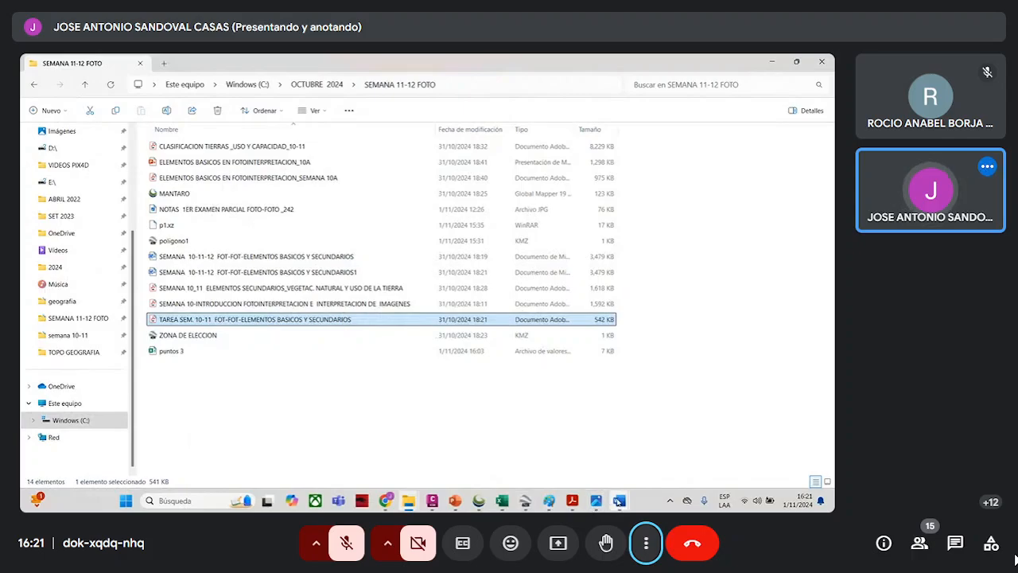
pyautogui.click(568, 502)
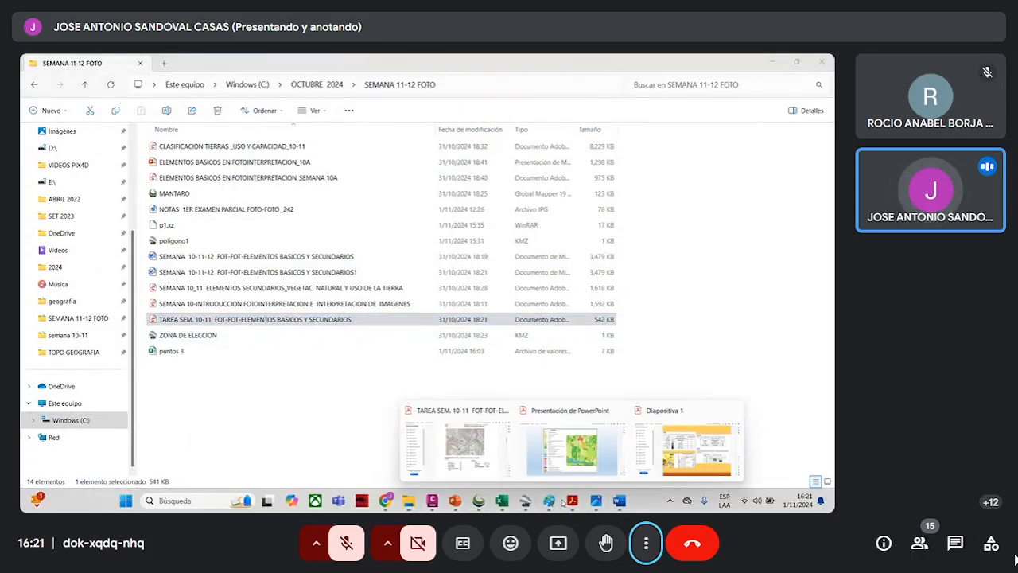
pyautogui.click(461, 445)
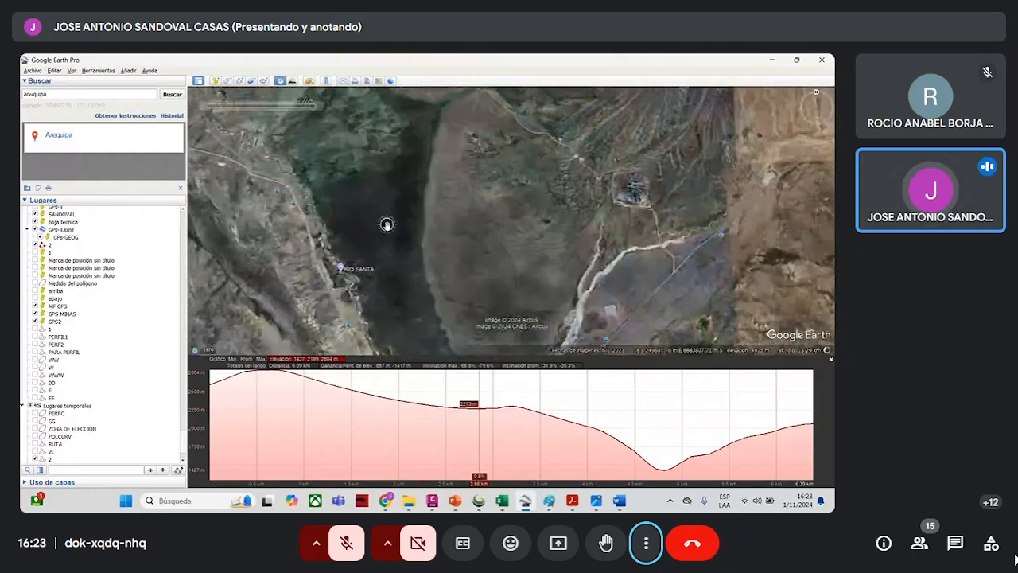
# - In Google Earth Pro, examine the dark lagoon area near the Río Santa marker and the green wetlands of the neighbouring highland plain
pyautogui.scroll(2, 408, 218)
pyautogui.scroll(-2, 486, 261)
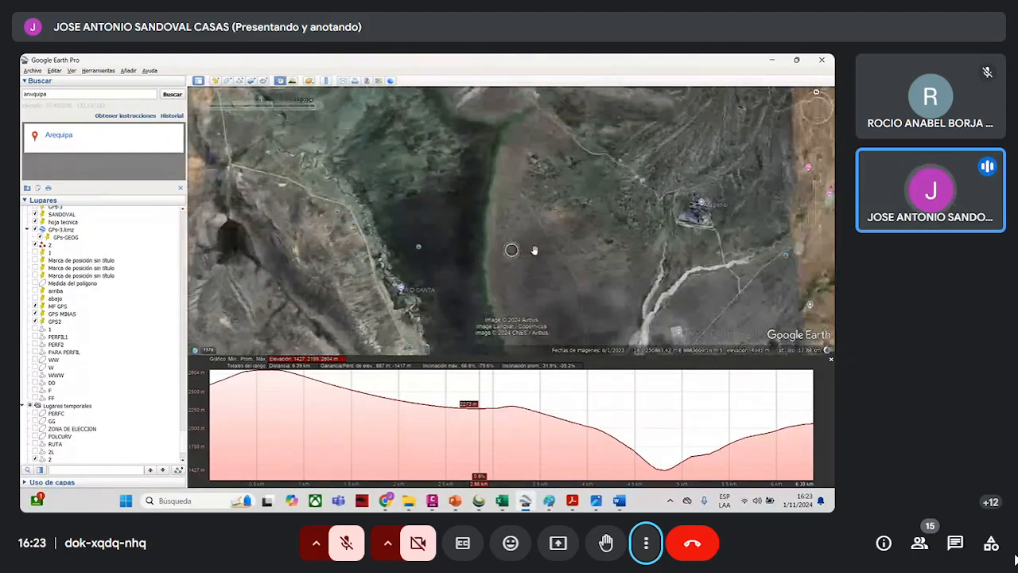
pyautogui.moveTo(681, 243); pyautogui.dragTo(483, 242)
pyautogui.scroll(2, 554, 243)
pyautogui.scroll(1, 484, 241)
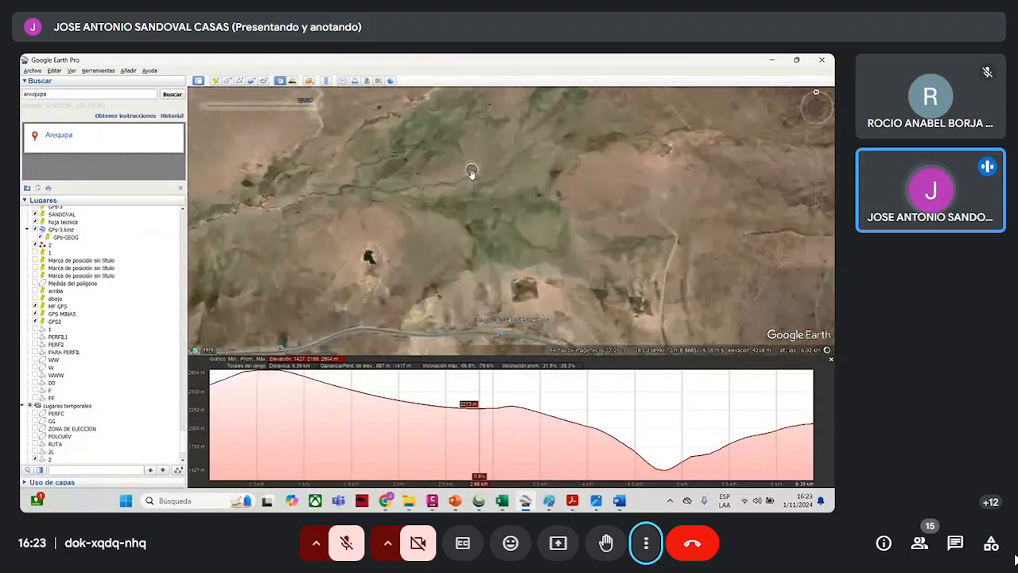
pyautogui.scroll(-1, 511, 223)
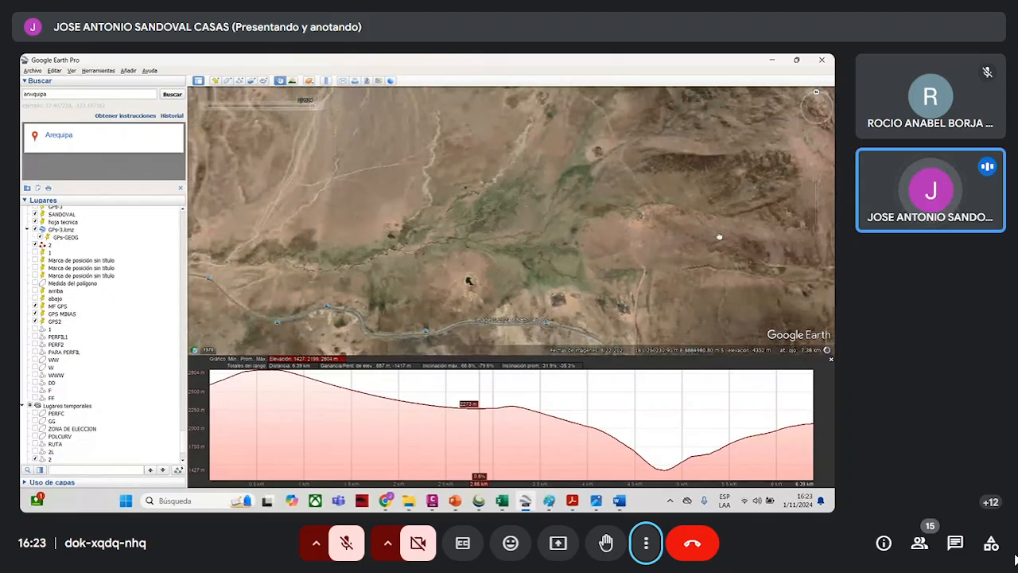
# - Examine the patchwork of crop plots on the valley slopes and the bare, eroded hillside above the river
pyautogui.scroll(-3, 581, 218)
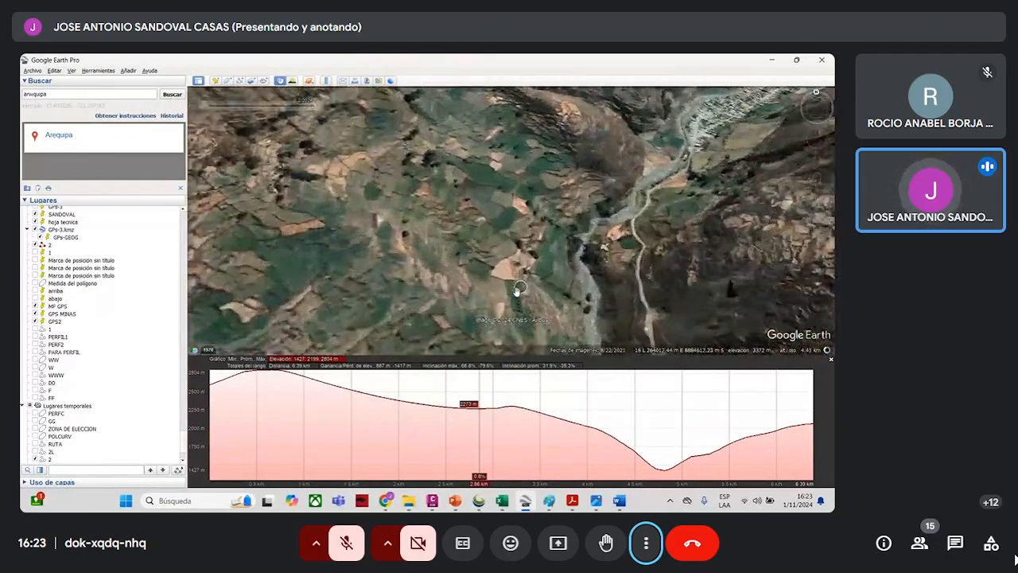
pyautogui.scroll(2, 509, 279)
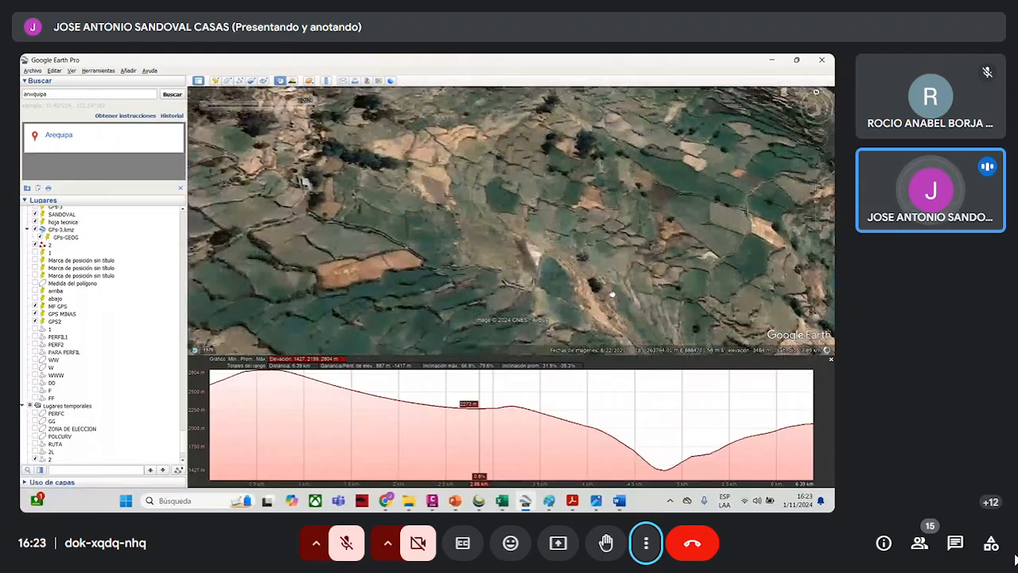
pyautogui.scroll(-2, 636, 289)
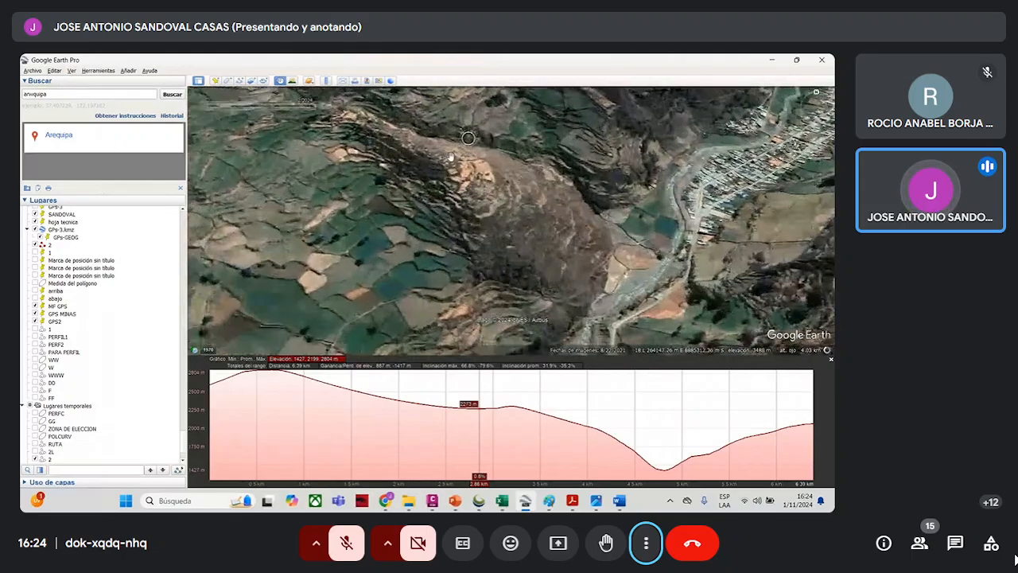
pyautogui.scroll(2, 439, 160)
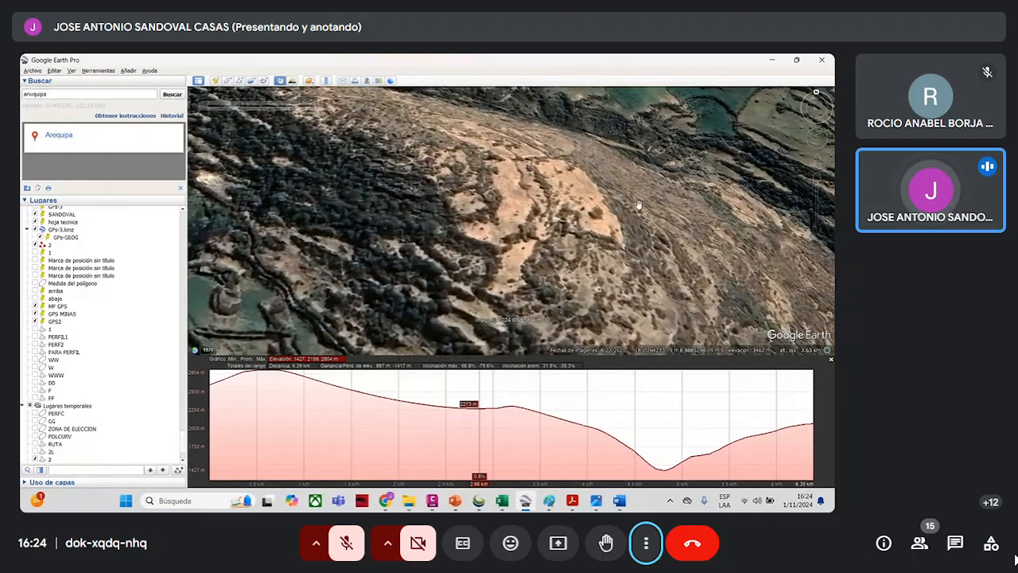
pyautogui.scroll(2, 636, 239)
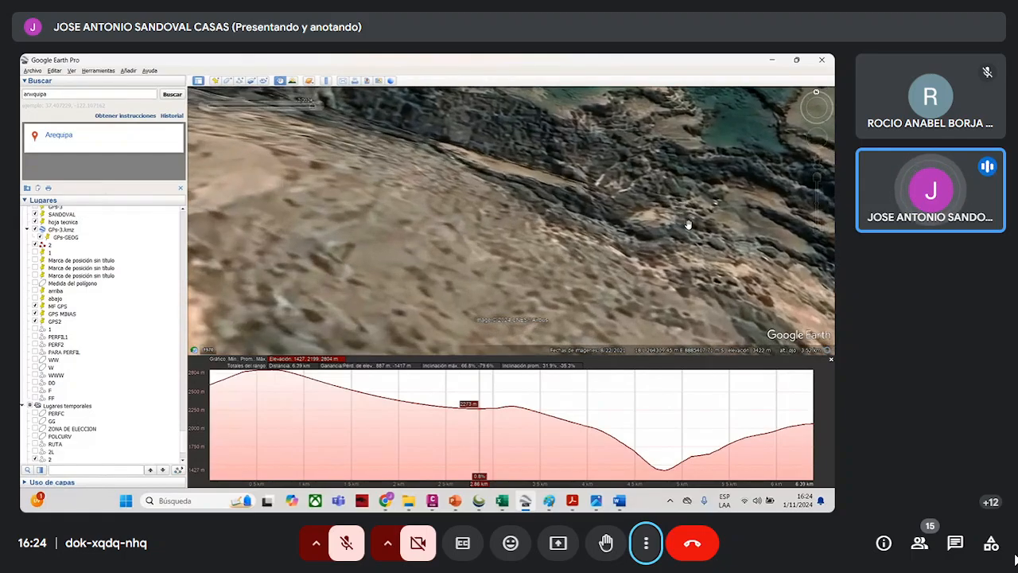
pyautogui.scroll(-3, 610, 240)
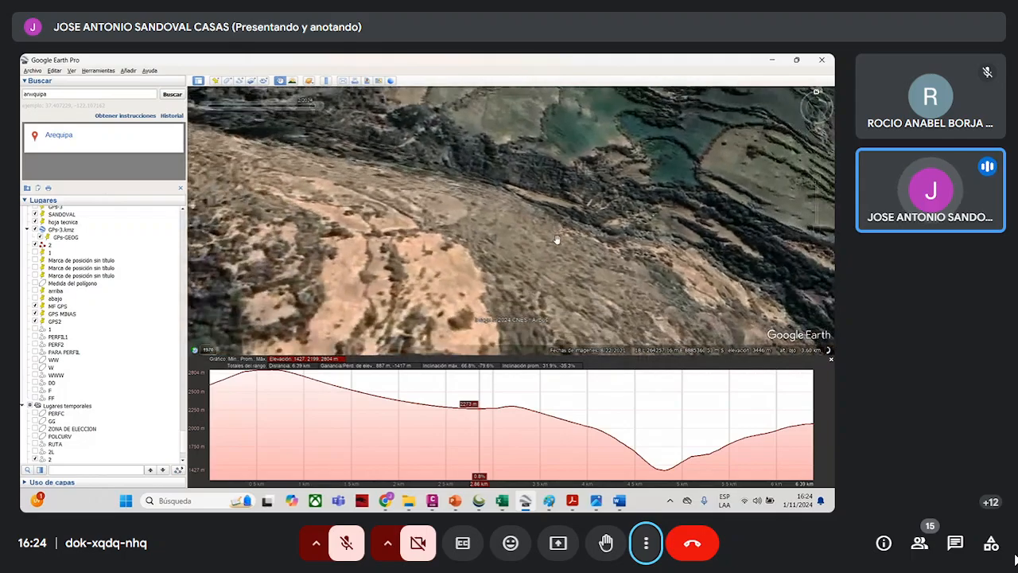
pyautogui.scroll(-4, 540, 217)
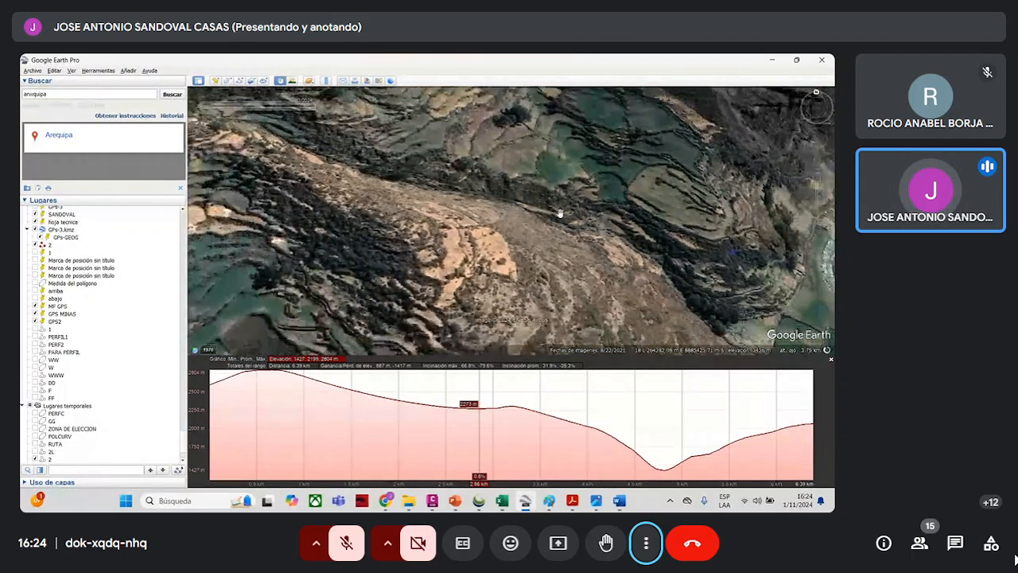
# - Examine the green terraced plots and the rows of trees that separate them beside the eroded hillside
pyautogui.scroll(3, 675, 135)
pyautogui.scroll(3, 675, 133)
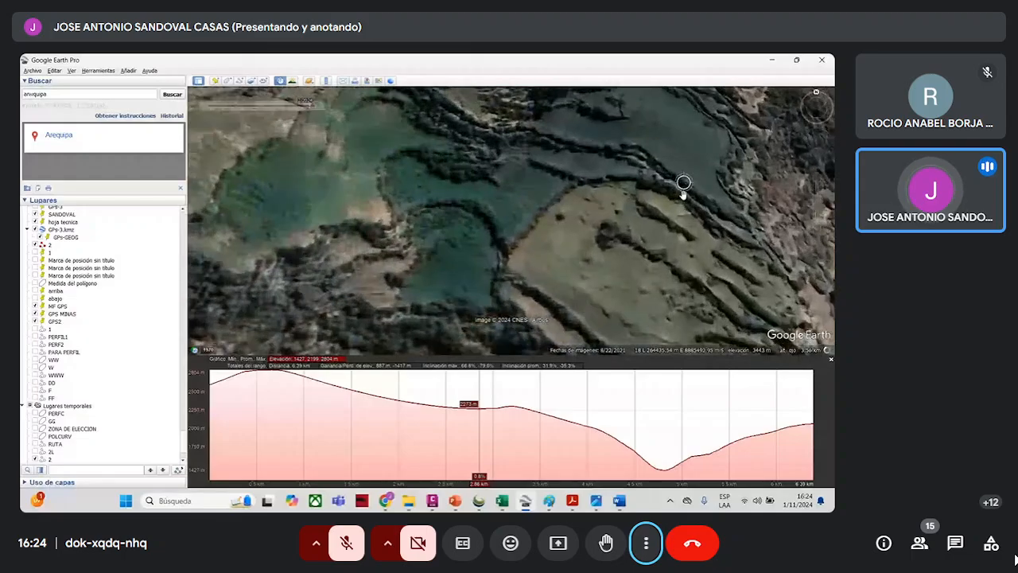
pyautogui.moveTo(551, 202); pyautogui.dragTo(438, 222)
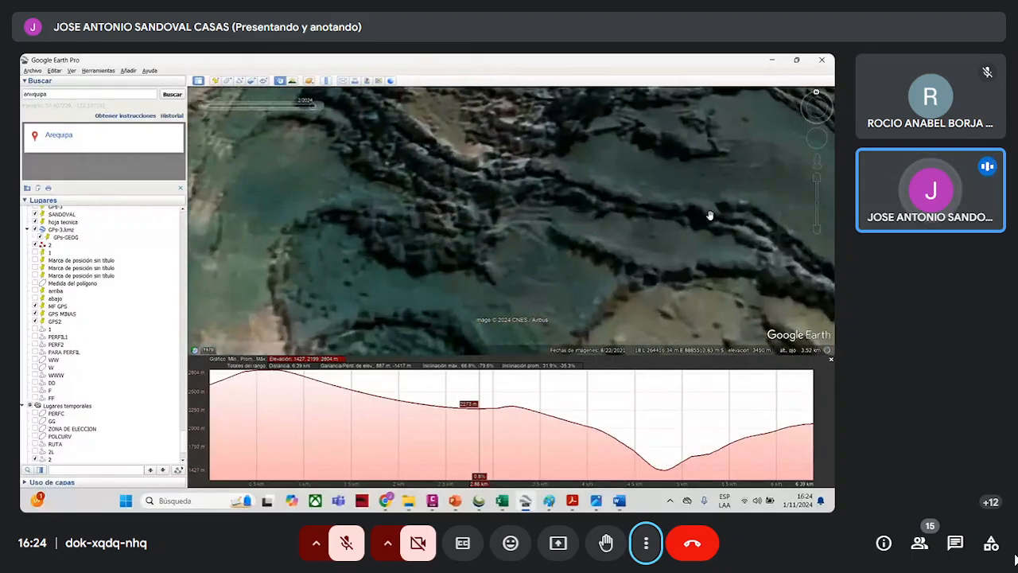
pyautogui.scroll(-3, 408, 202)
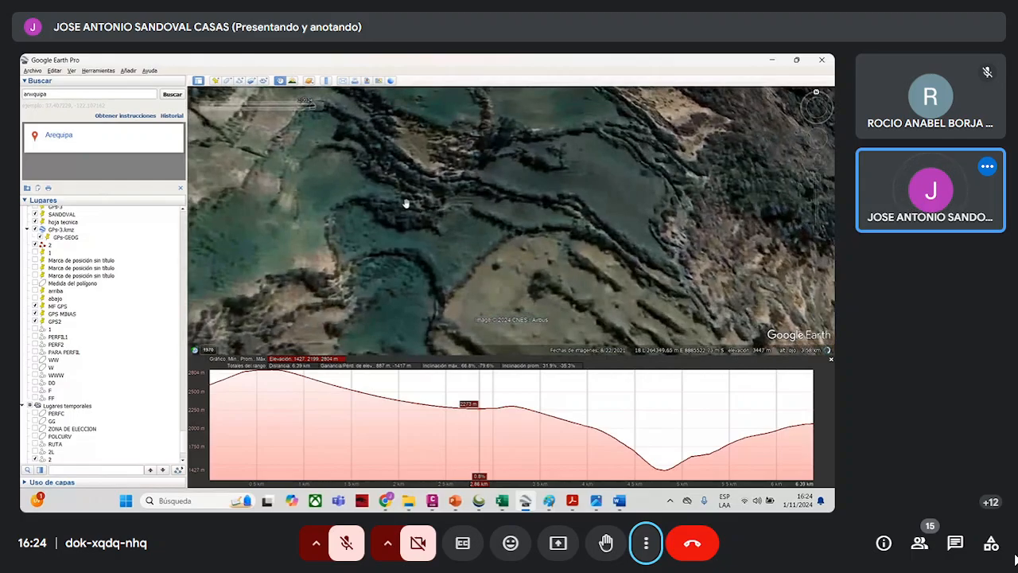
pyautogui.scroll(-3, 391, 142)
pyautogui.moveTo(391, 142); pyautogui.dragTo(505, 178)
pyautogui.moveTo(531, 184); pyautogui.dragTo(540, 226, button='middle')
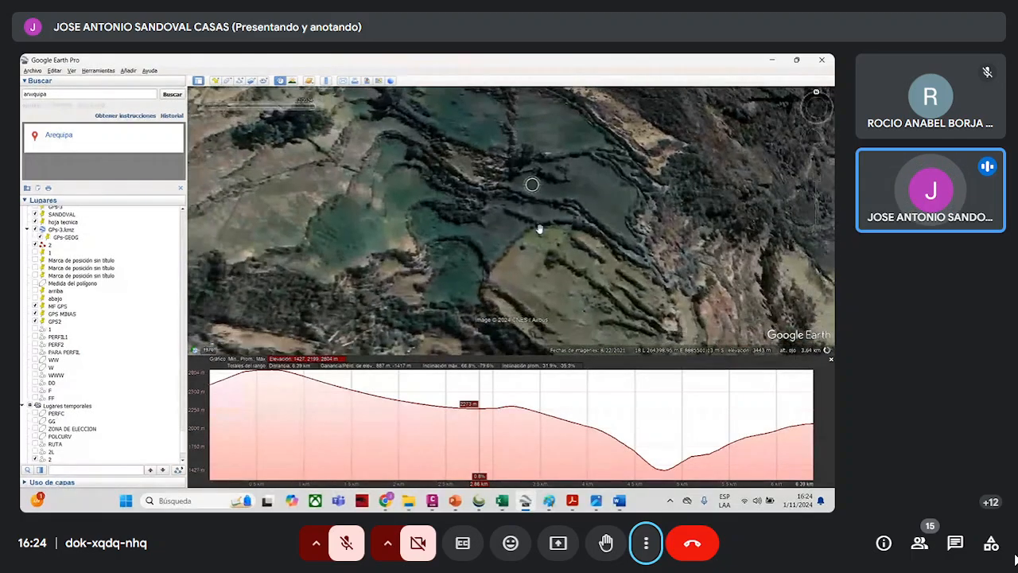
pyautogui.moveTo(555, 162); pyautogui.dragTo(536, 230)
pyautogui.moveTo(479, 200); pyautogui.dragTo(478, 208, button='middle')
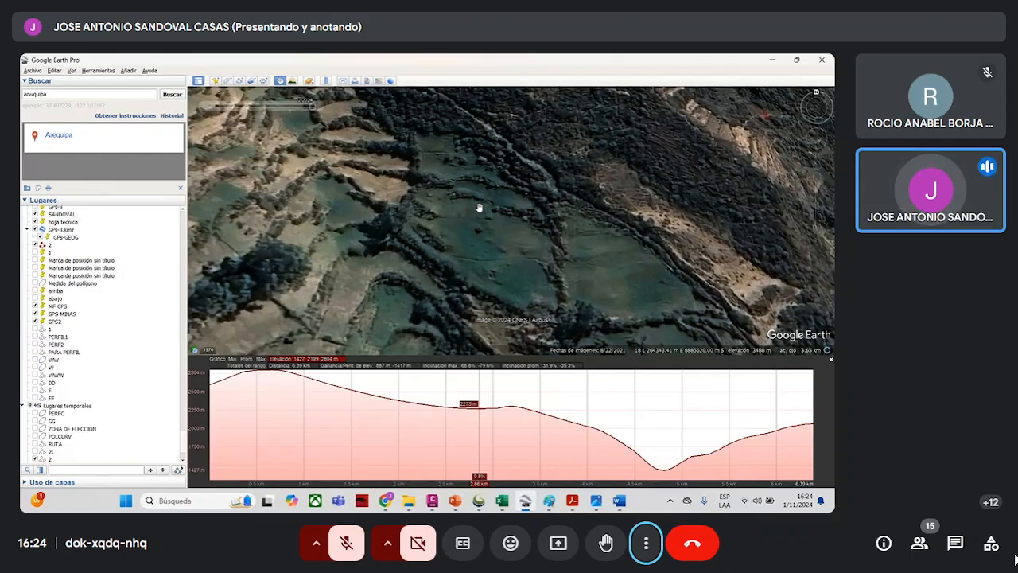
# - Examine the town of Aquia, its riverbed and riverside green plots, and the wooded slope across the river
pyautogui.moveTo(478, 197); pyautogui.dragTo(583, 148, button='middle')
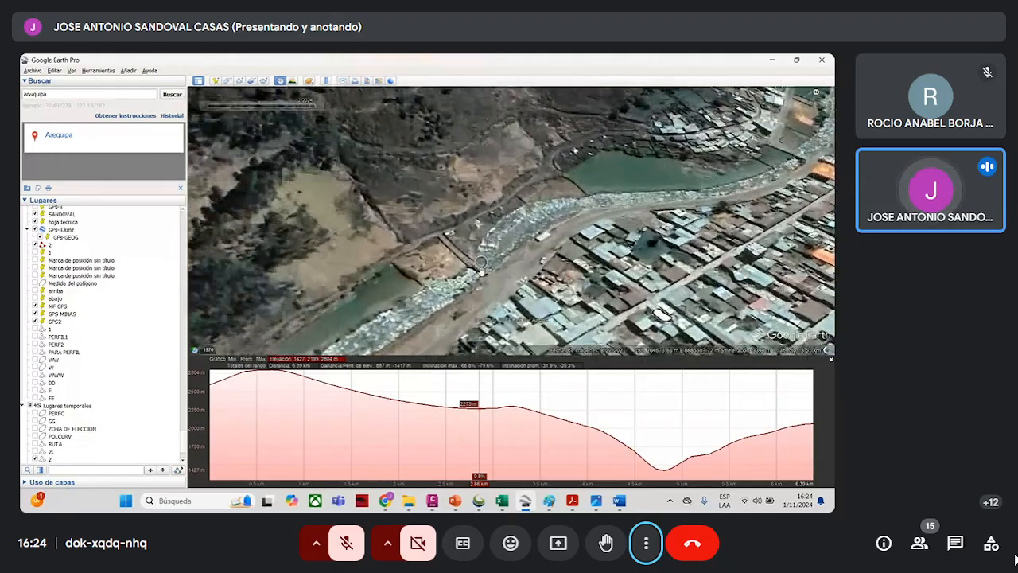
pyautogui.scroll(2, 481, 262)
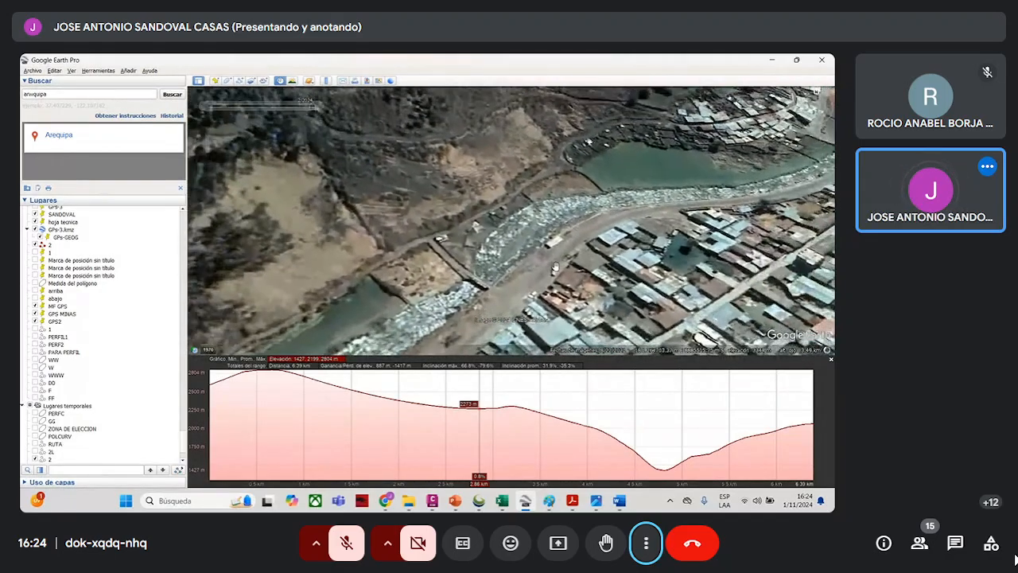
pyautogui.moveTo(611, 183); pyautogui.dragTo(535, 226)
pyautogui.scroll(2, 536, 226)
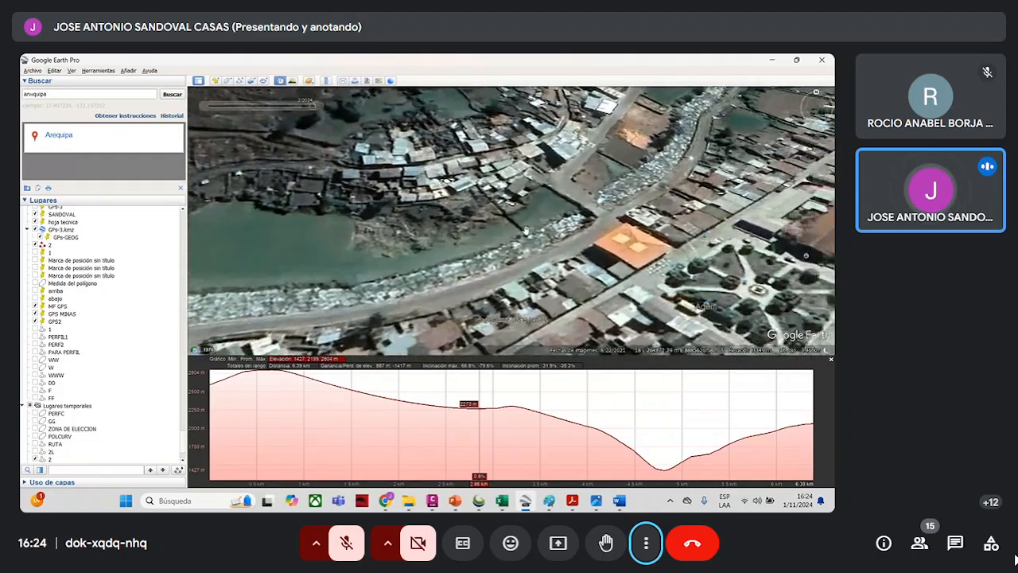
pyautogui.scroll(-2, 525, 232)
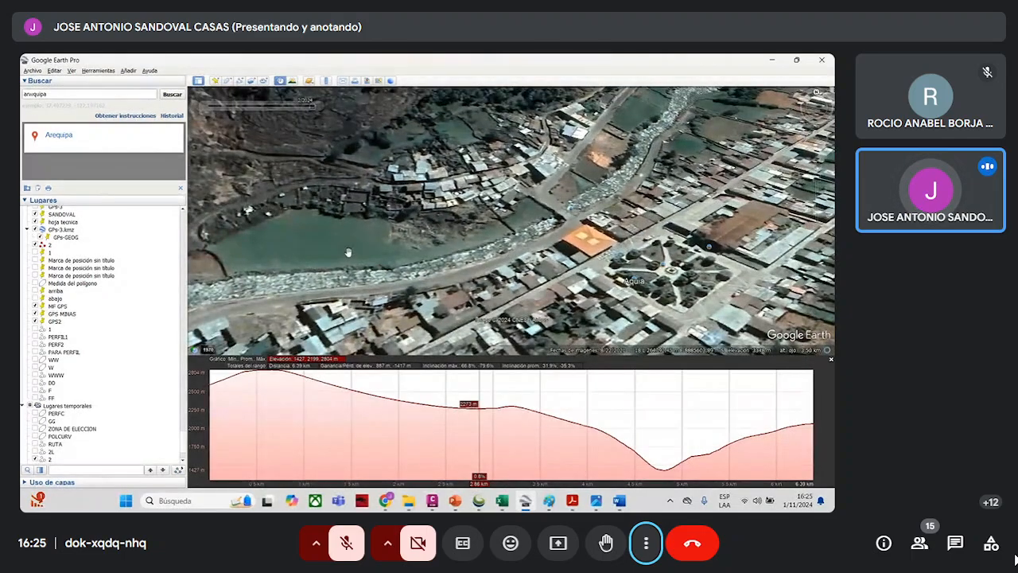
pyautogui.scroll(3, 350, 120)
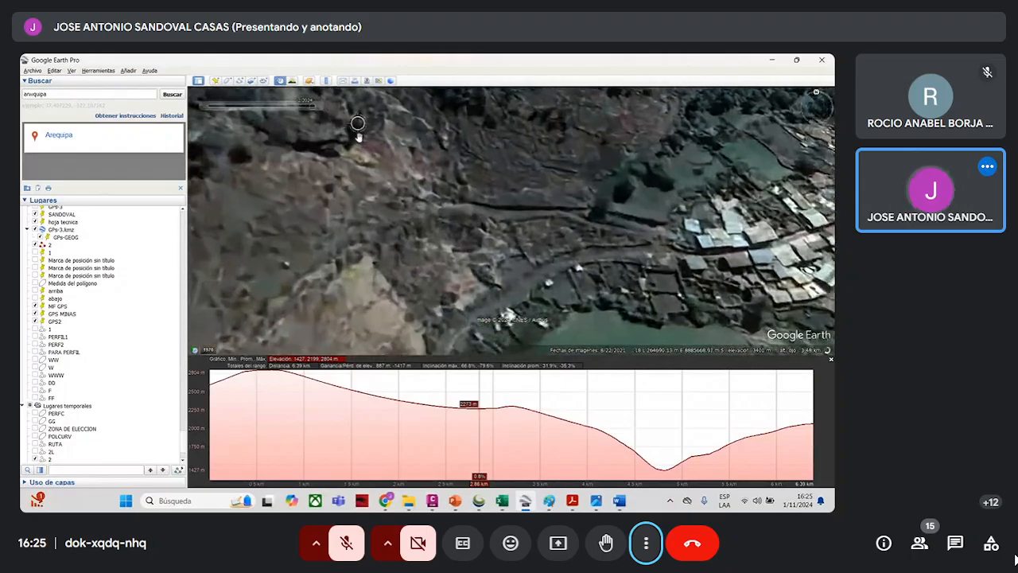
pyautogui.scroll(3, 451, 197)
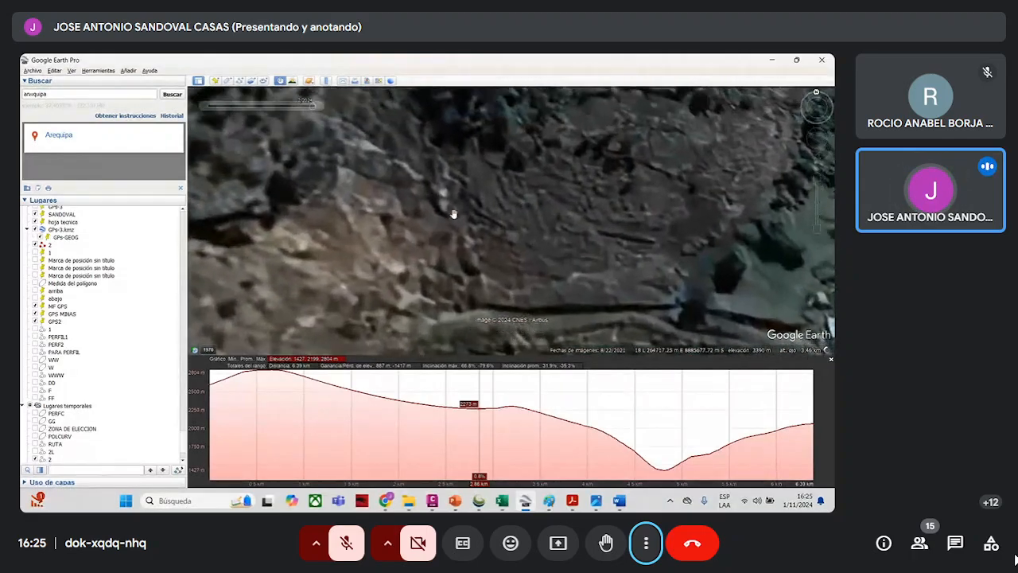
pyautogui.scroll(-4, 525, 210)
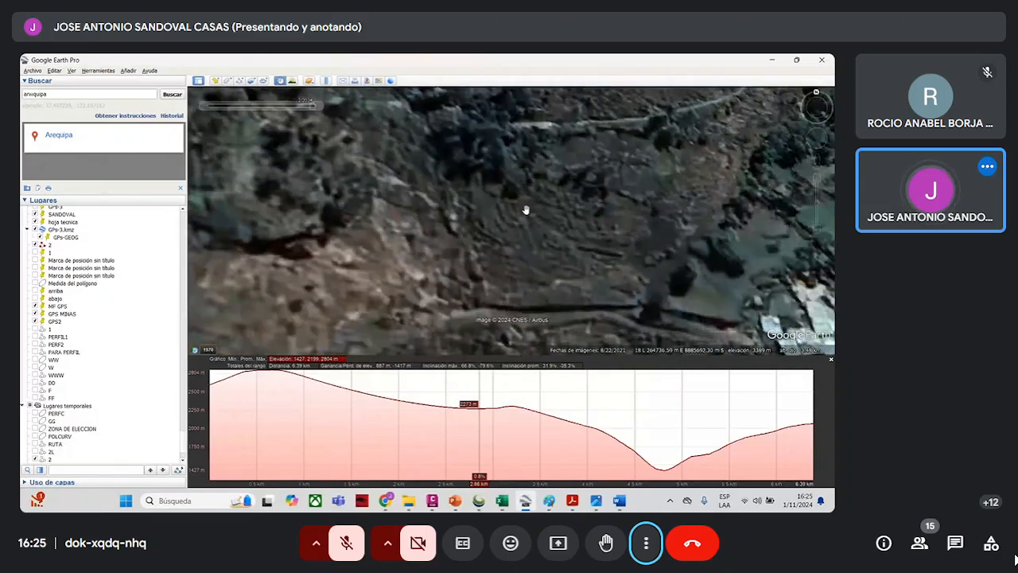
pyautogui.scroll(-2, 540, 223)
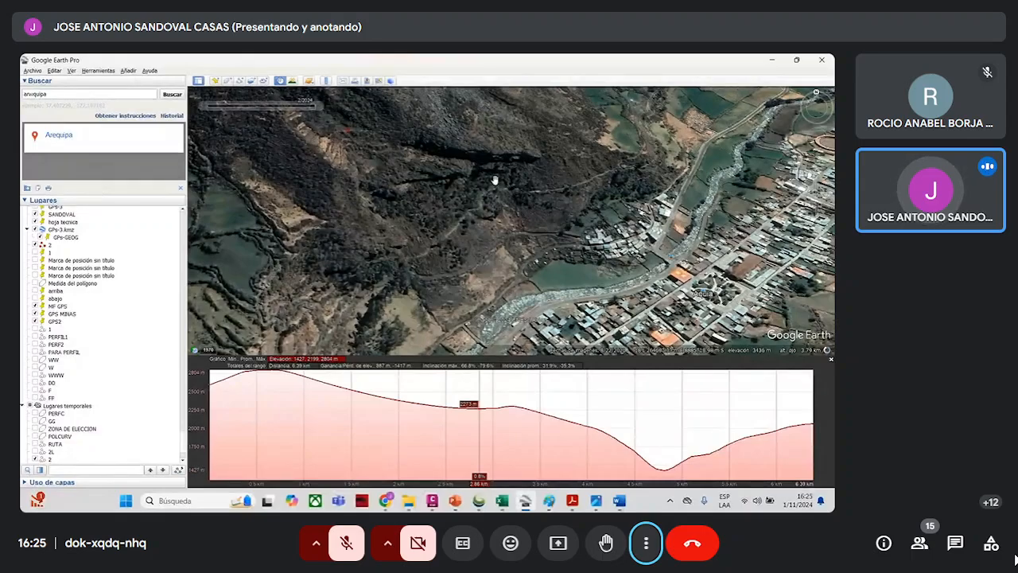
pyautogui.scroll(3, 585, 291)
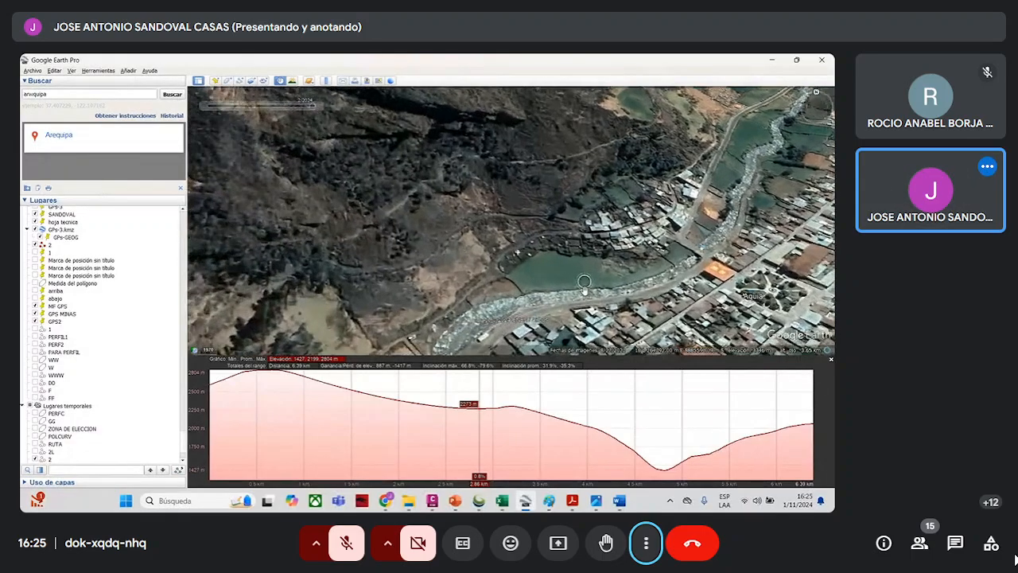
# - Switch to the TAREA SEM. 10-11 PDF and review the tone-texture matrix, the landscape zone legend and the land-use legend
pyautogui.scroll(-3, 584, 291)
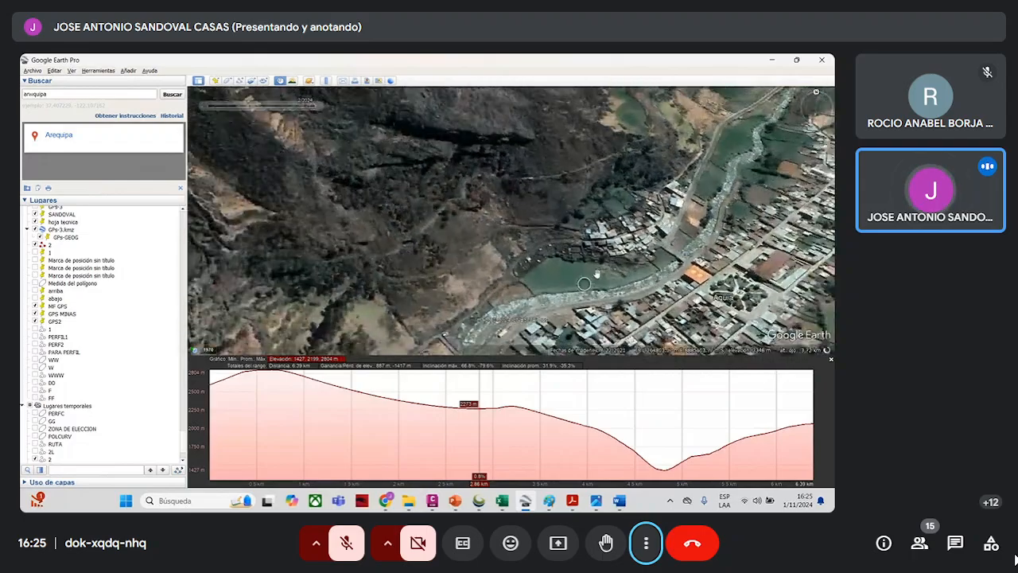
pyautogui.click(771, 61)
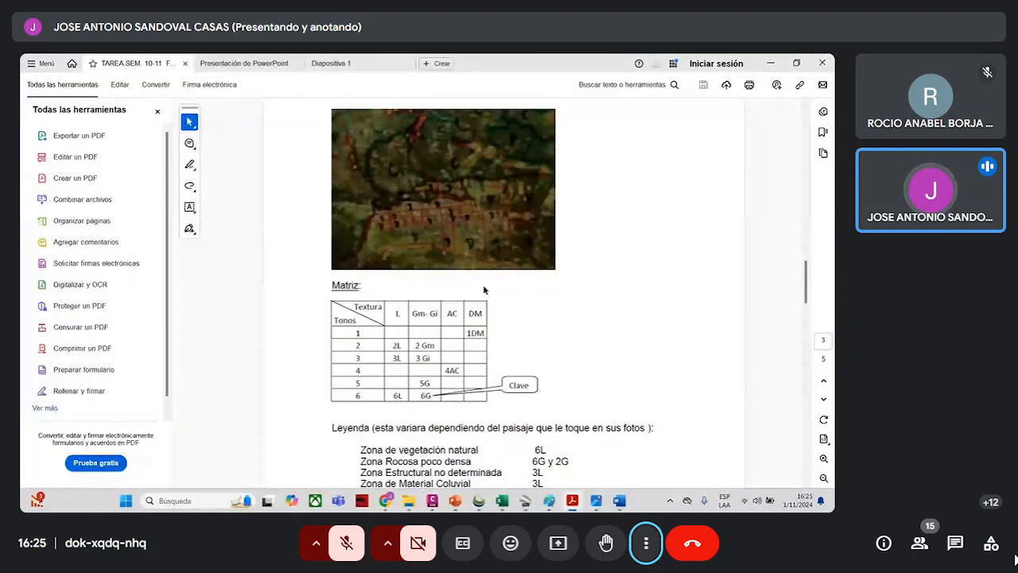
pyautogui.scroll(-1, 475, 366)
pyautogui.scroll(-1, 476, 363)
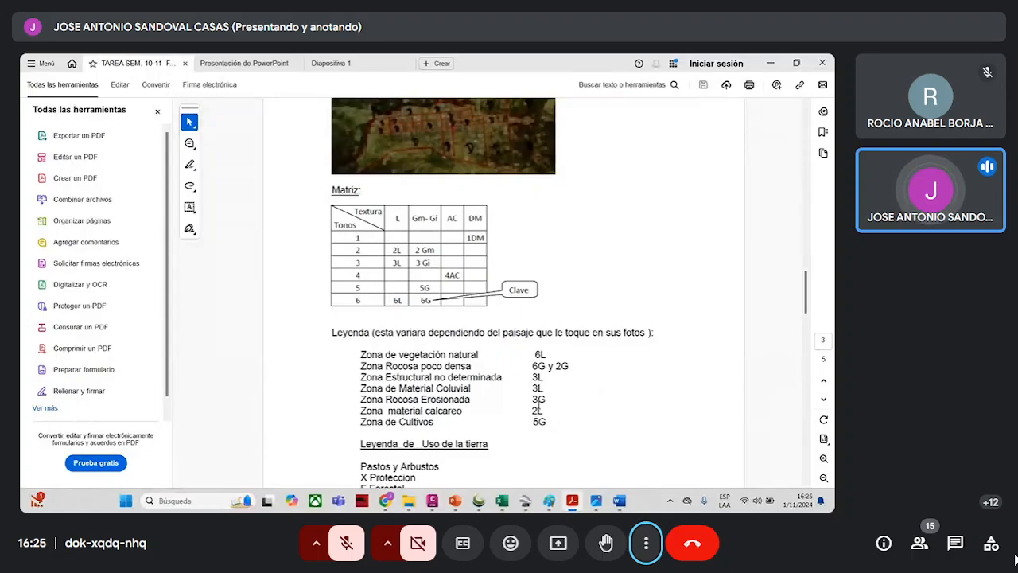
pyautogui.scroll(1, 430, 412)
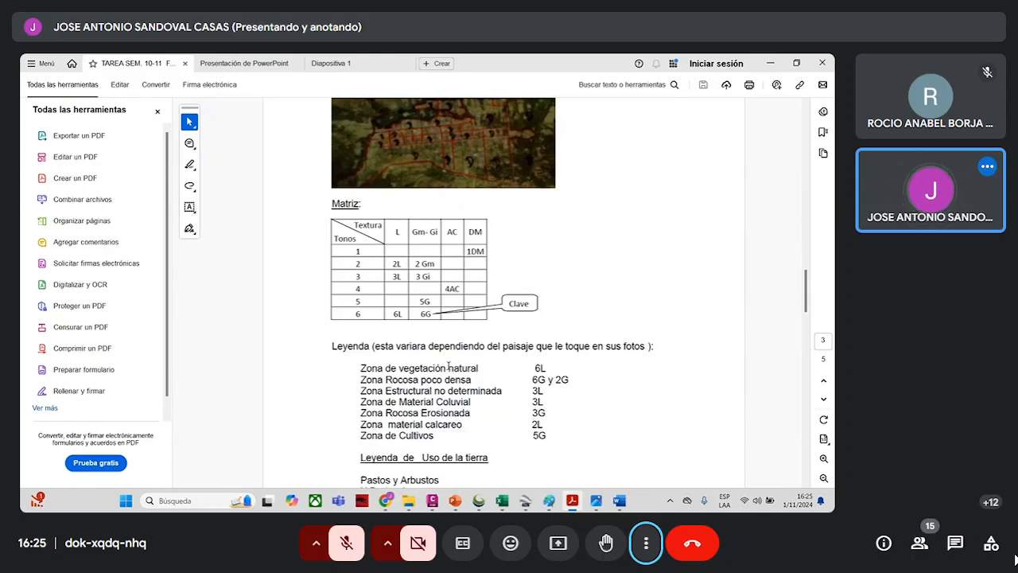
pyautogui.scroll(-2, 443, 354)
pyautogui.scroll(1, 418, 312)
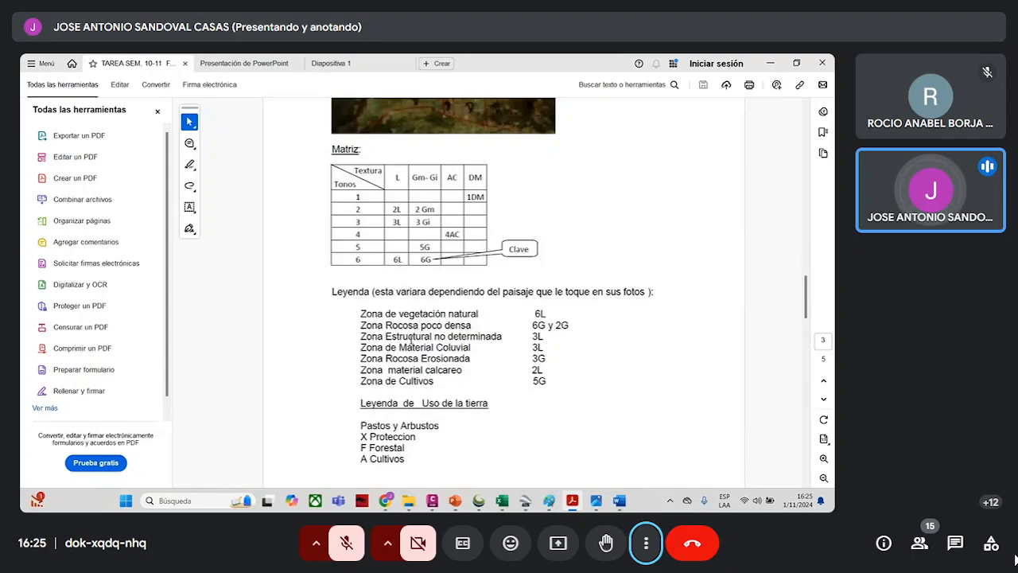
pyautogui.scroll(-1, 413, 340)
pyautogui.scroll(1, 424, 396)
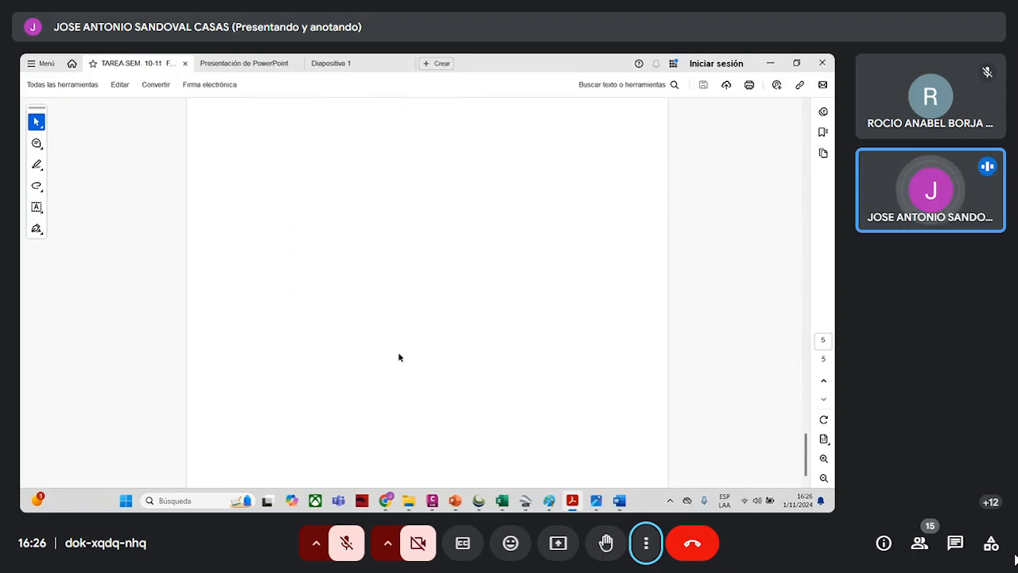
# - Review the zone-of-interest images and the Elementos Secundarios lists of natural vegetation and land use in the PDF's final pages
pyautogui.scroll(5, 451, 325)
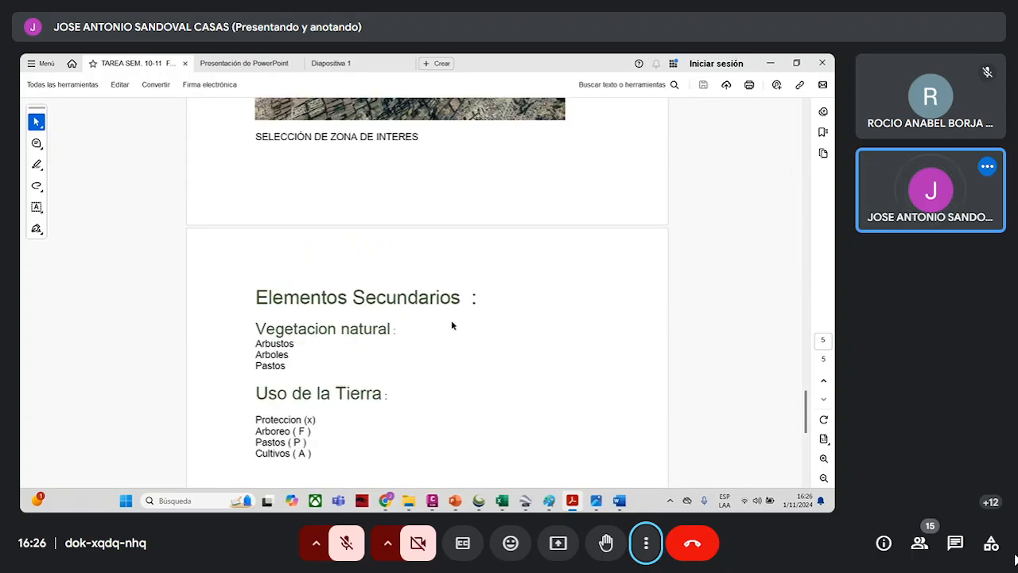
pyautogui.scroll(2, 451, 321)
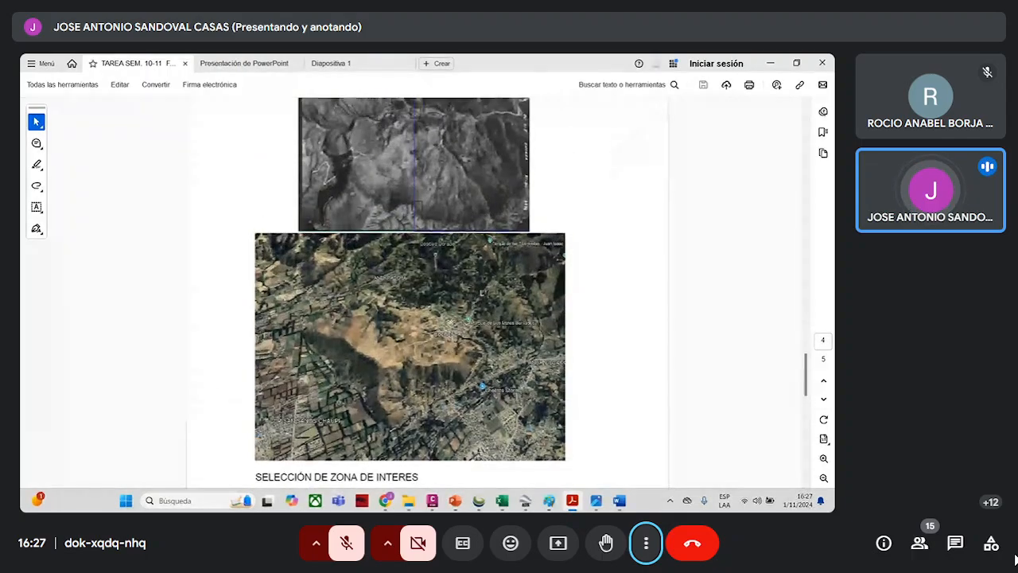
pyautogui.scroll(-4, 451, 321)
pyautogui.scroll(-5, 451, 320)
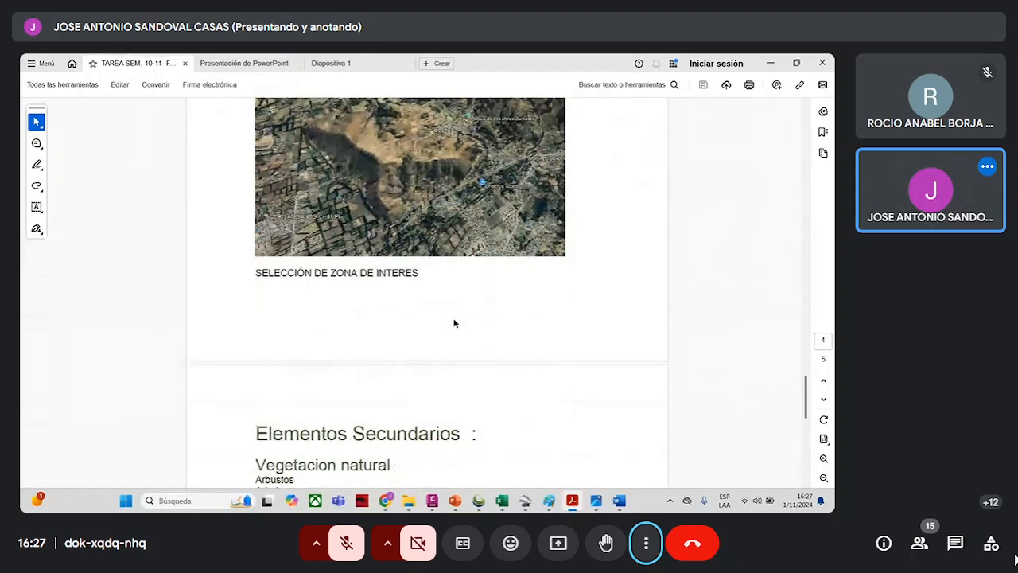
pyautogui.scroll(-3, 469, 329)
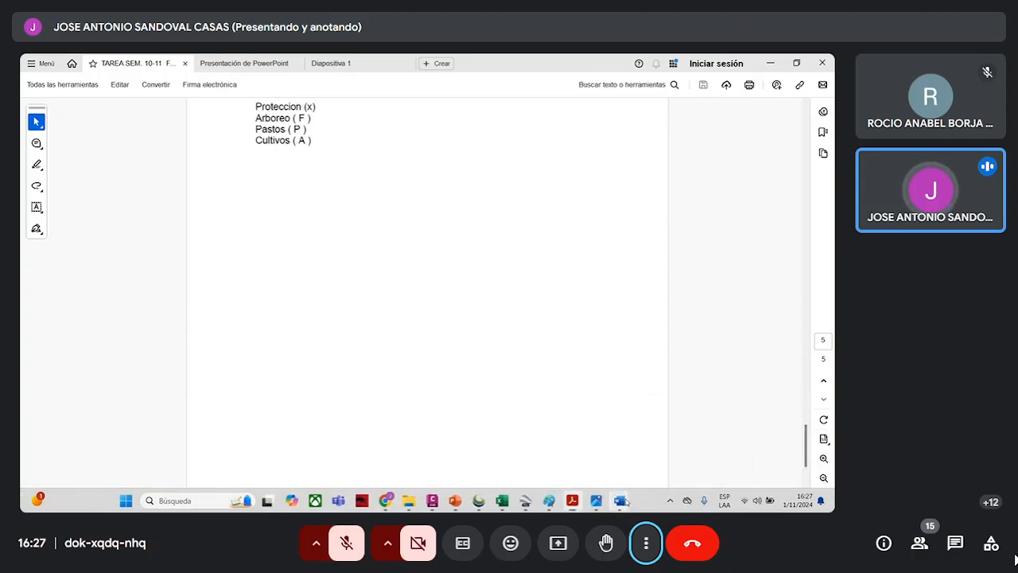
# - Switch to the SEMANA 10-11-12 Word document and review its zone-of-interest images, terminology and secondary elements
pyautogui.moveTo(624, 498)
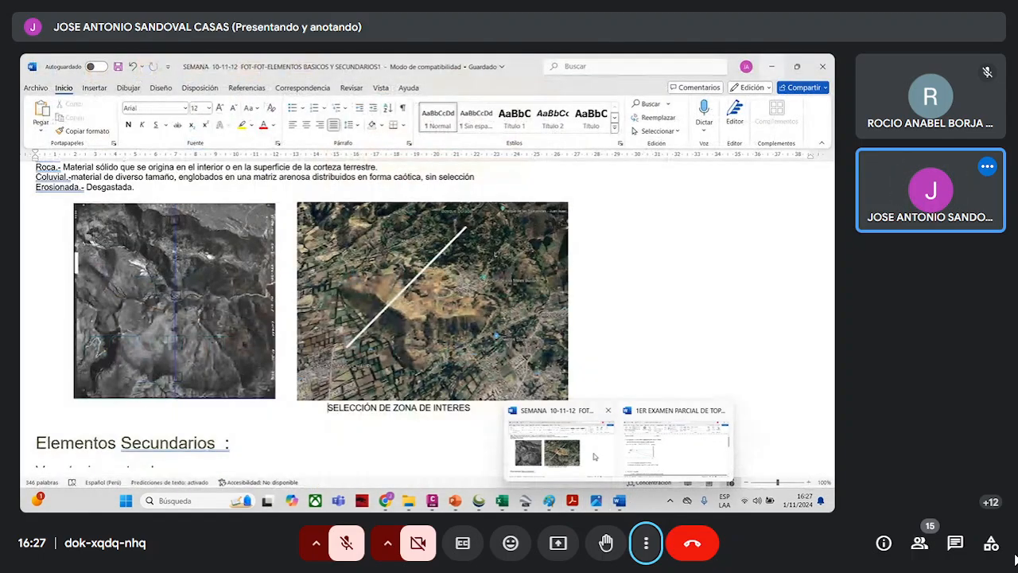
pyautogui.click(595, 457)
pyautogui.scroll(-3, 488, 283)
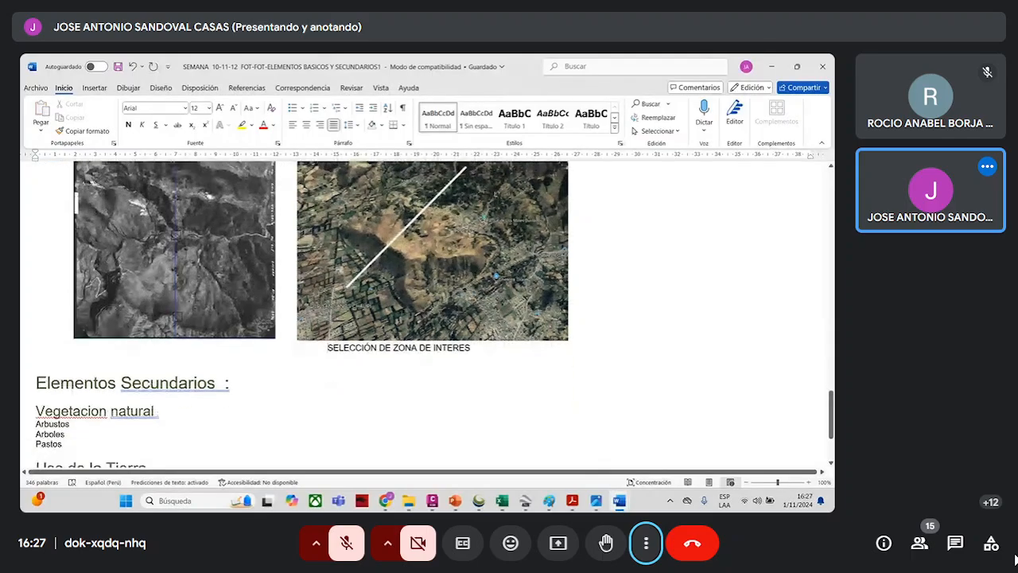
pyautogui.scroll(4, 489, 283)
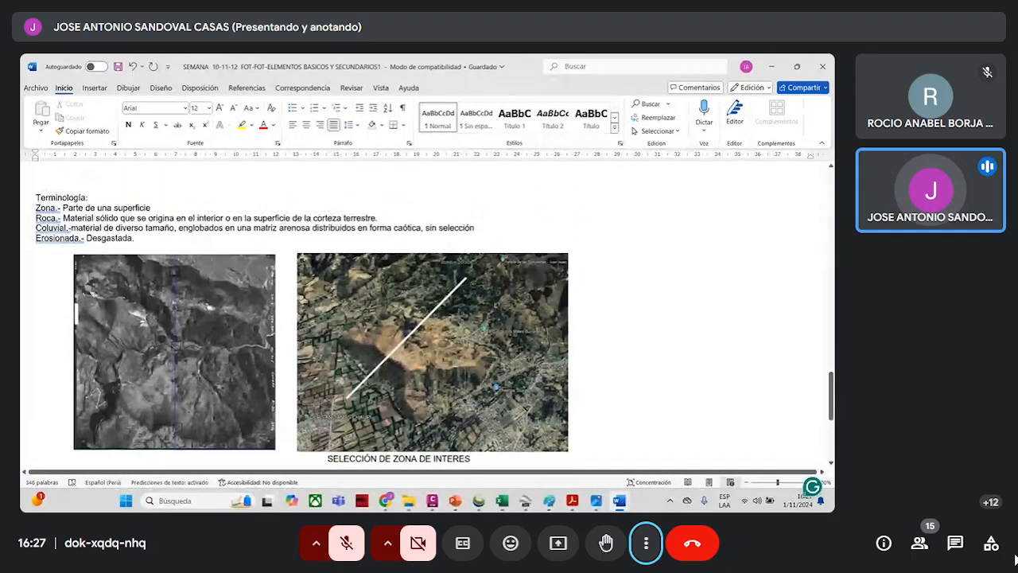
pyautogui.scroll(-2, 464, 294)
pyautogui.scroll(-3, 475, 314)
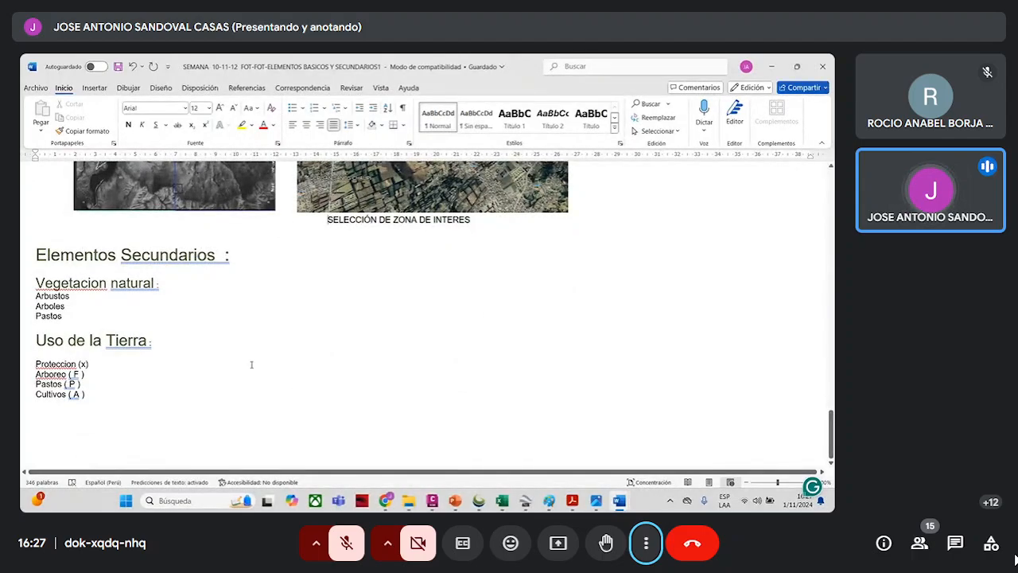
# - Switch to Drawing2.dwg in Civil 3D and bring up the terrain profile with its two arrows
pyautogui.moveTo(596, 501)
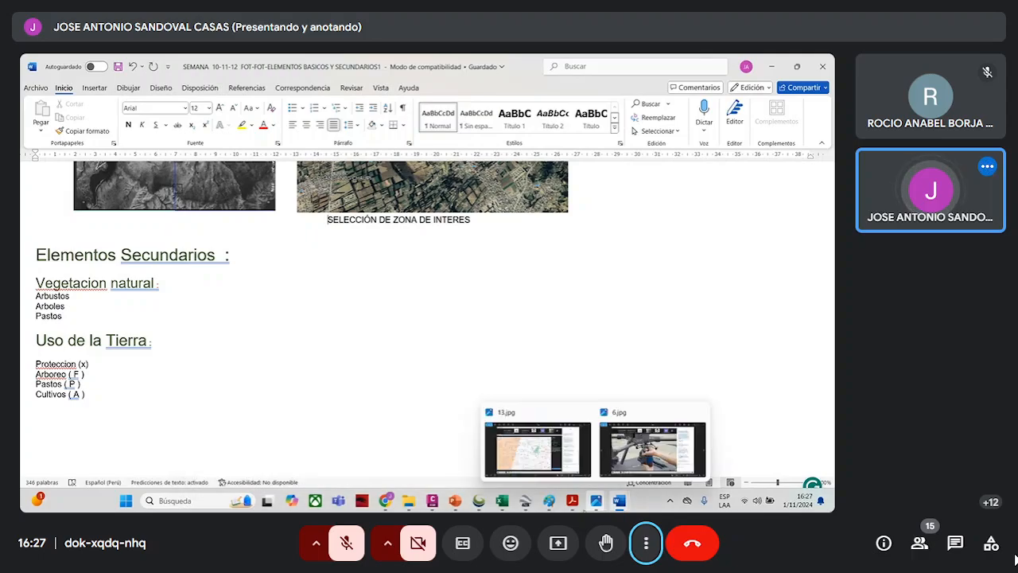
pyautogui.click(432, 500)
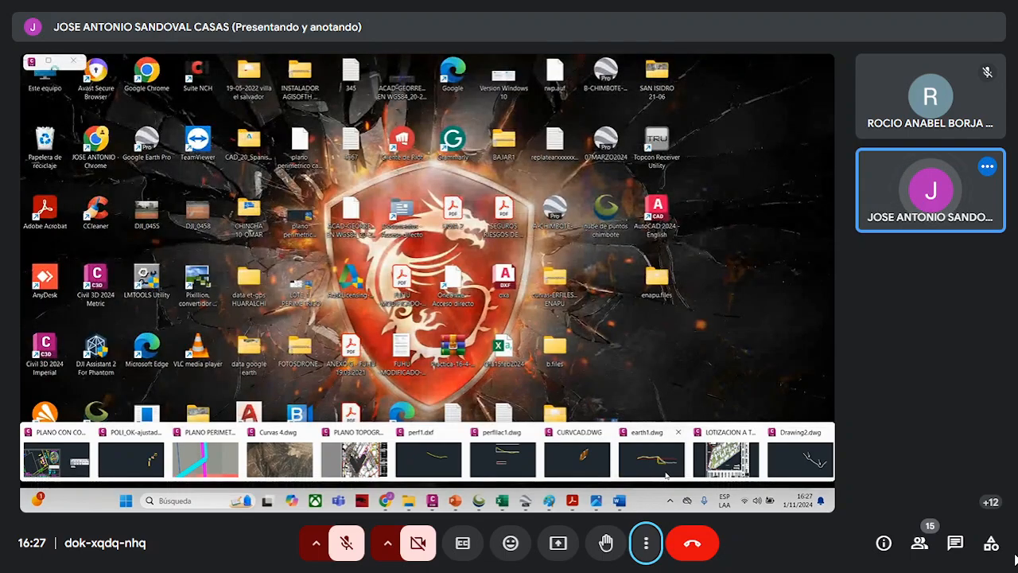
pyautogui.click(805, 463)
pyautogui.scroll(2, 517, 350)
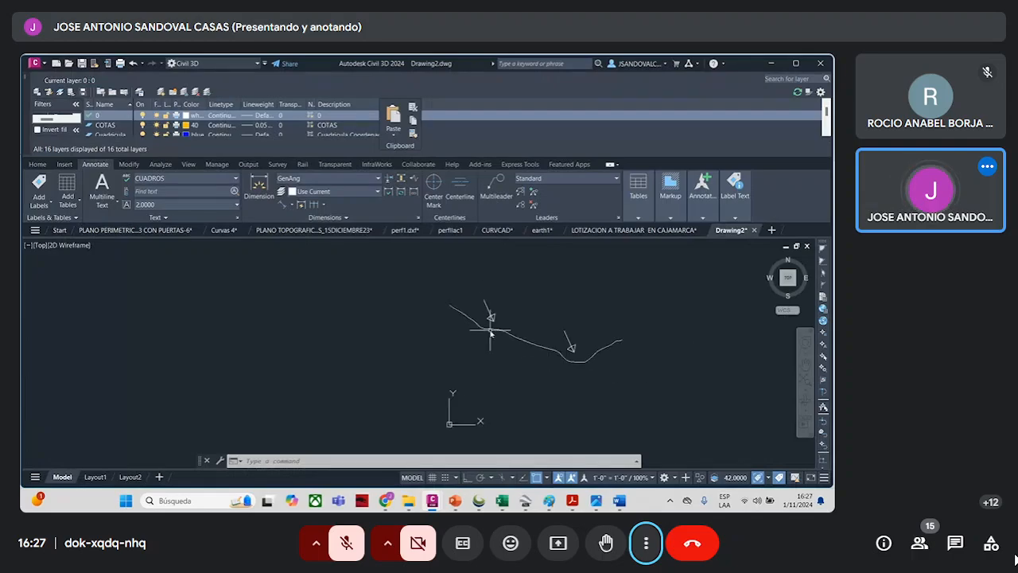
# - Narrow the arrowhead of the upper arrow above the profile by stretching its two outer corners inward, and clear the selection
pyautogui.scroll(2, 501, 318)
pyautogui.click(506, 317)
pyautogui.click(493, 302)
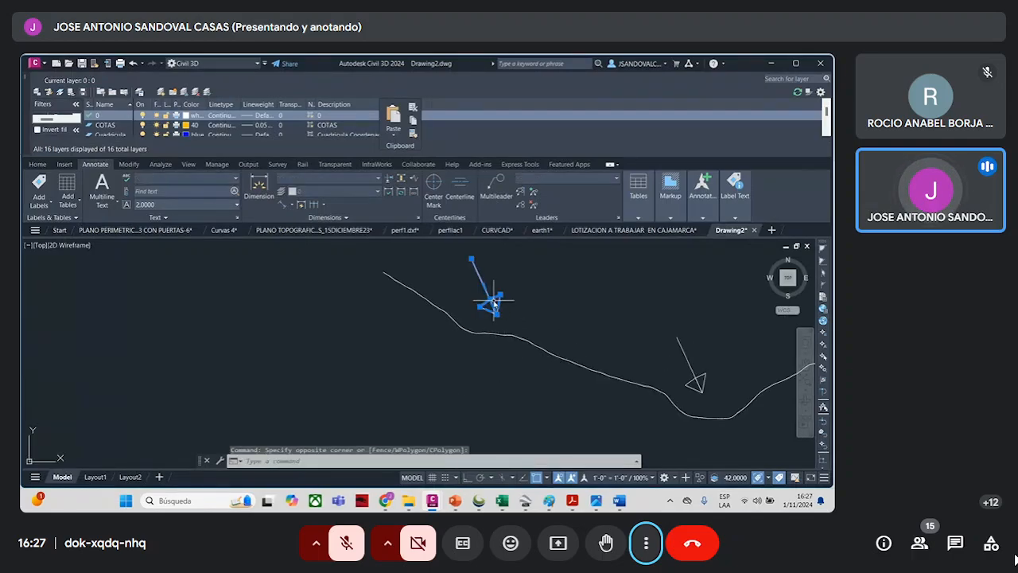
pyautogui.scroll(2, 501, 299)
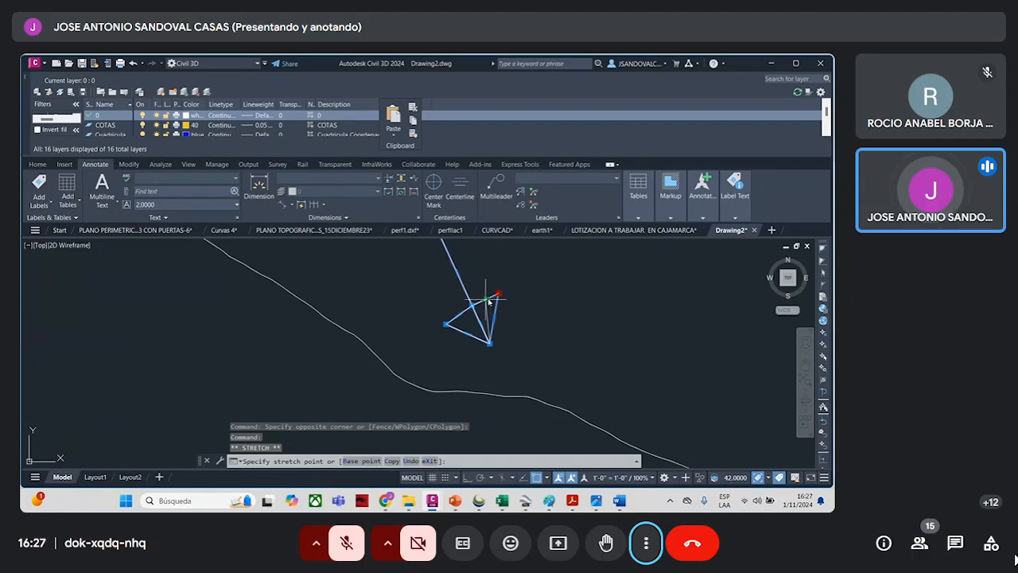
pyautogui.click(493, 296)
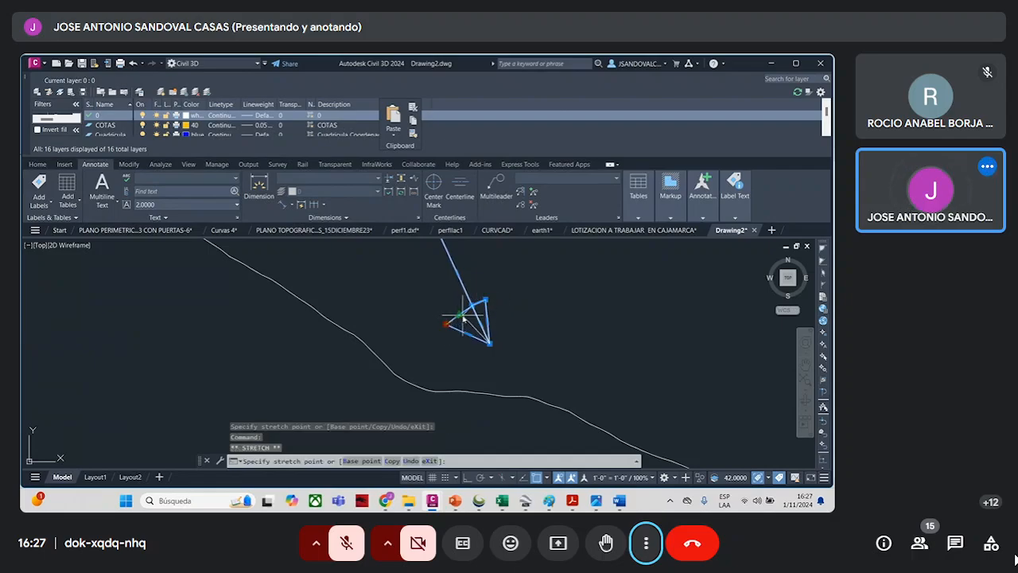
pyautogui.scroll(-3, 477, 334)
pyautogui.scroll(3, 462, 342)
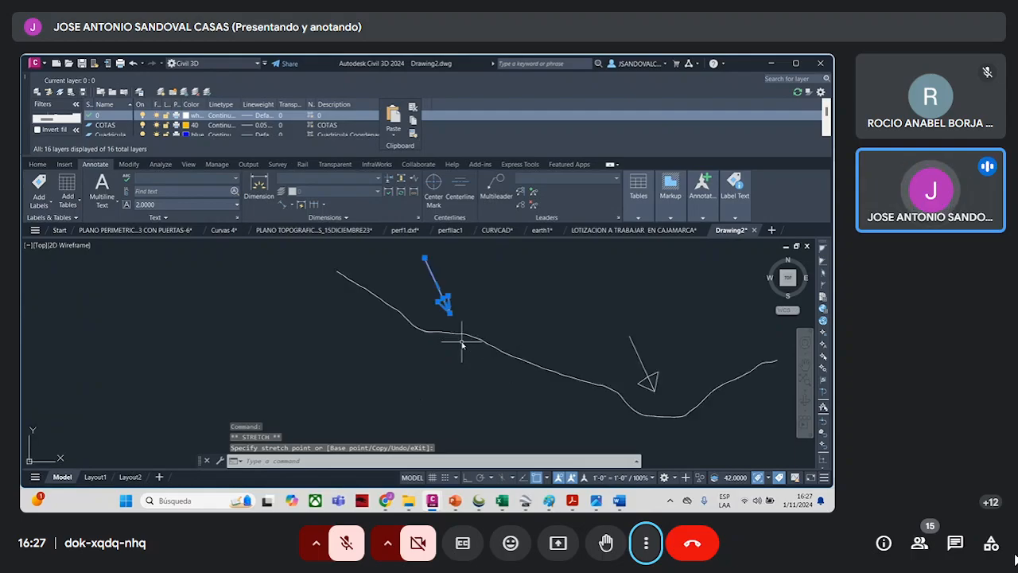
pyautogui.press('Escape')
pyautogui.press('Escape')
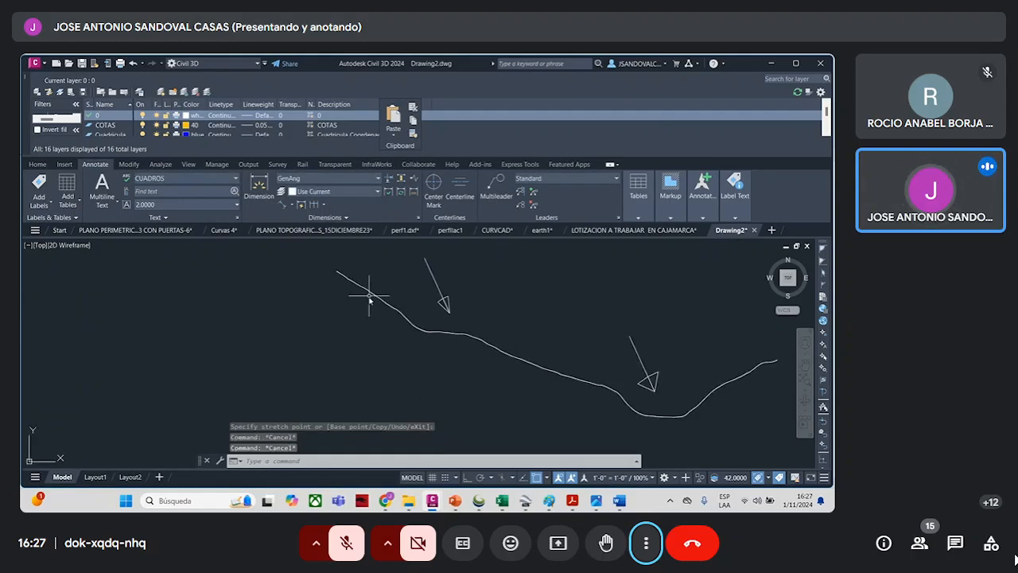
# - Return to the SEMANA 10-11-12 Word document and examine the white profile line across the zone-of-interest satellite image
pyautogui.moveTo(536, 508)
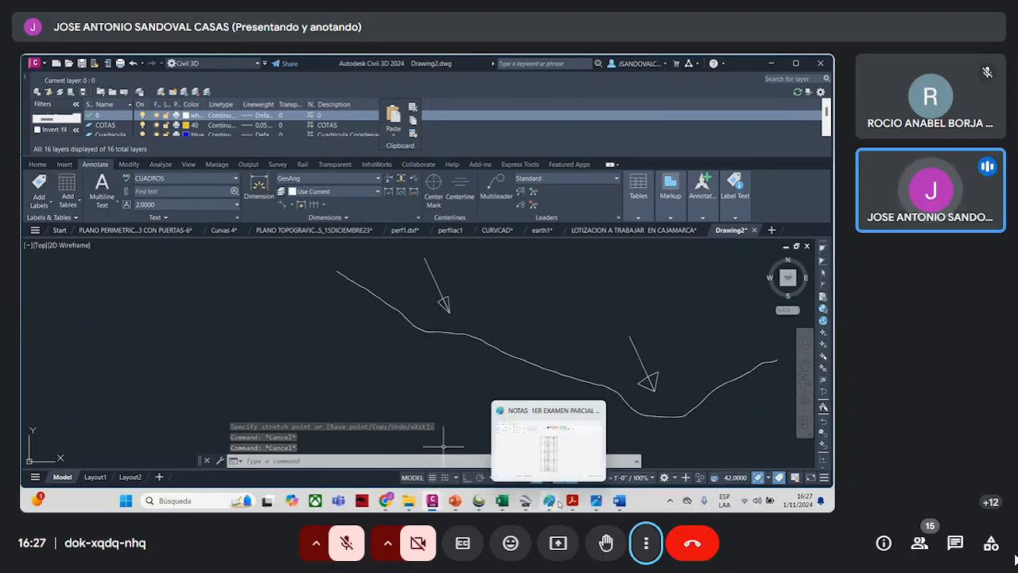
pyautogui.moveTo(619, 501)
pyautogui.click(578, 463)
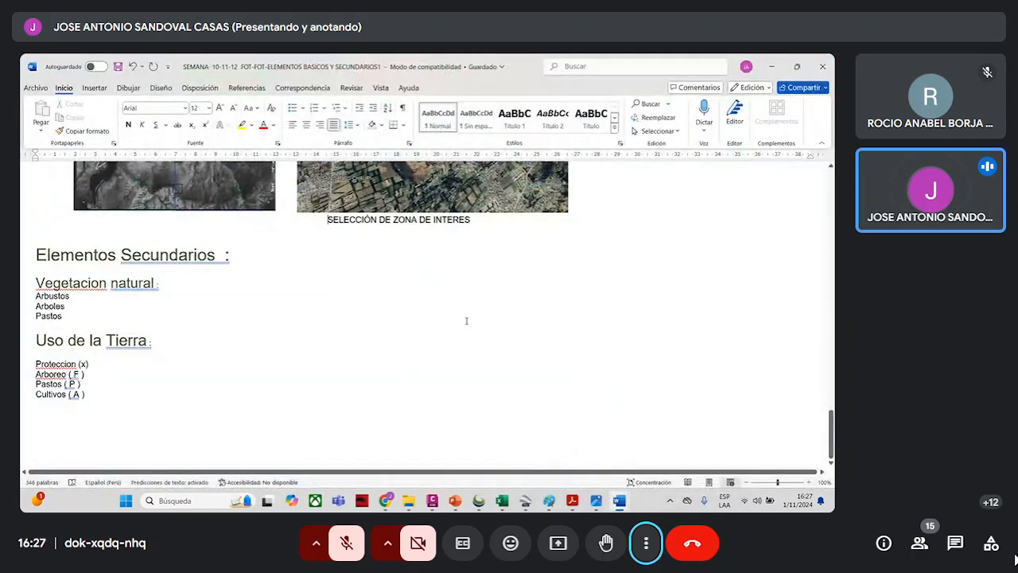
pyautogui.scroll(3, 412, 242)
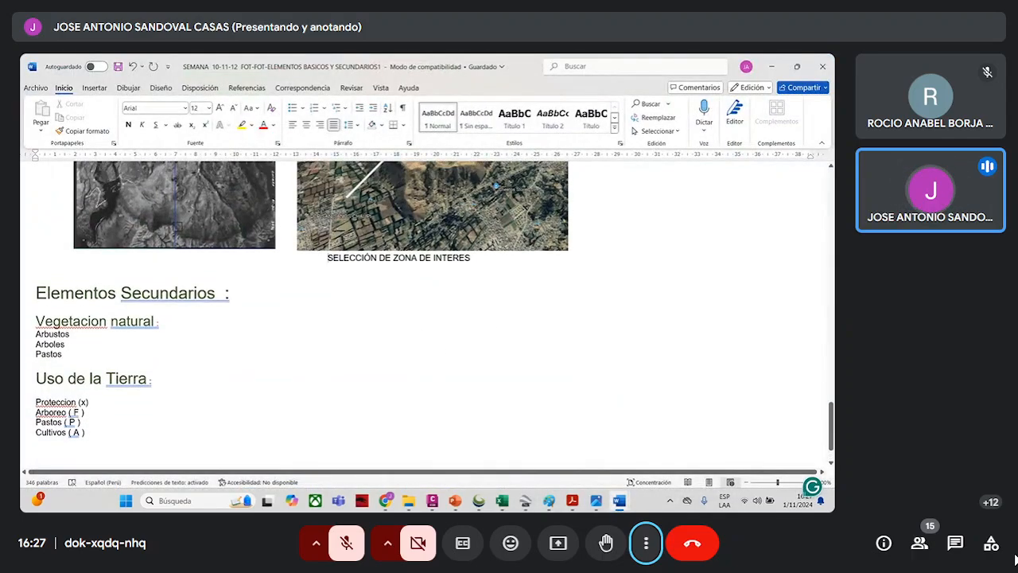
pyautogui.scroll(1, 401, 293)
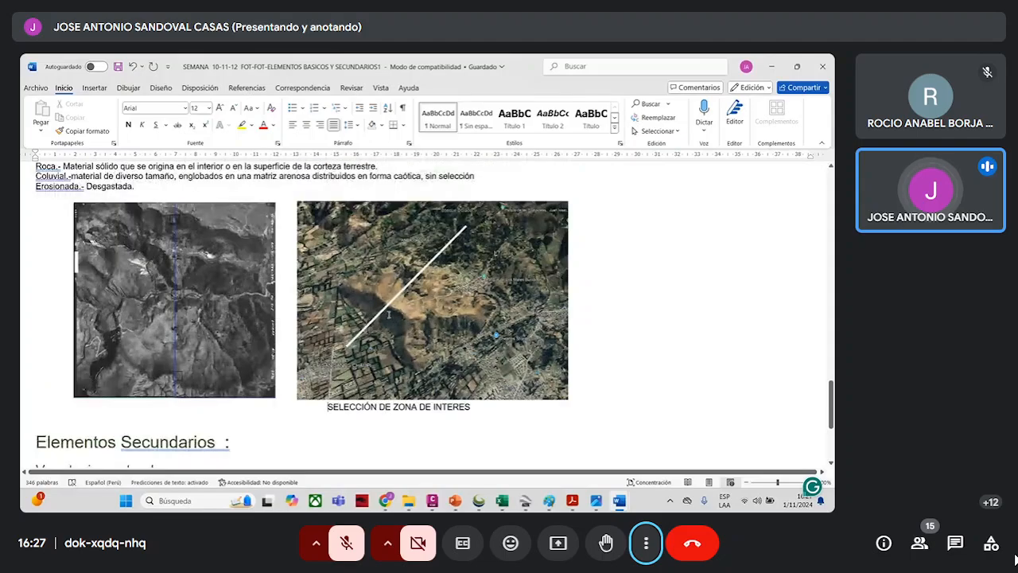
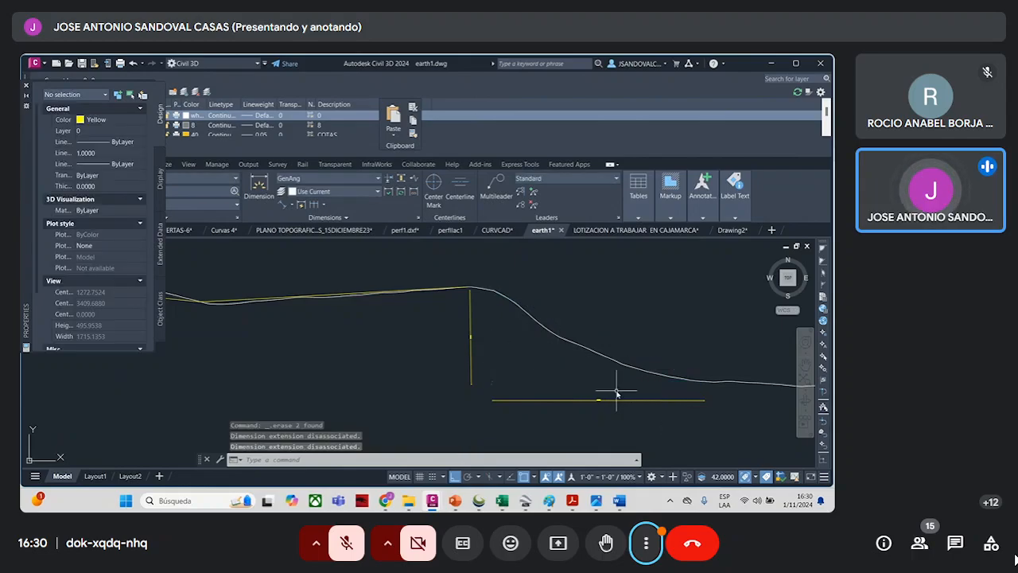
# - Examine the terrain profile in earth1.dwg along its full length, including the yellow trend lines and the vertical drop
pyautogui.scroll(2, 443, 347)
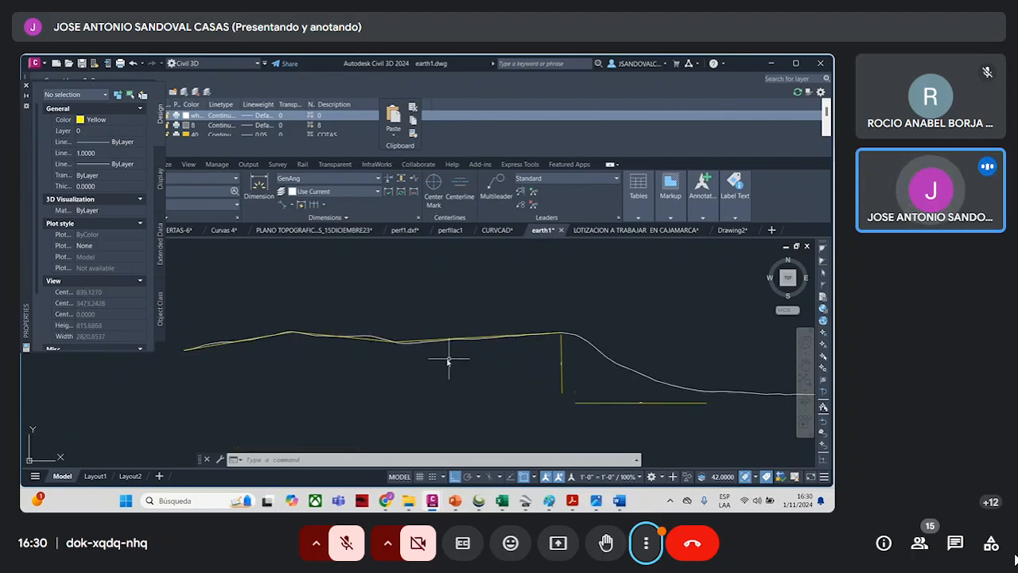
pyautogui.scroll(-3, 568, 368)
pyautogui.scroll(3, 629, 373)
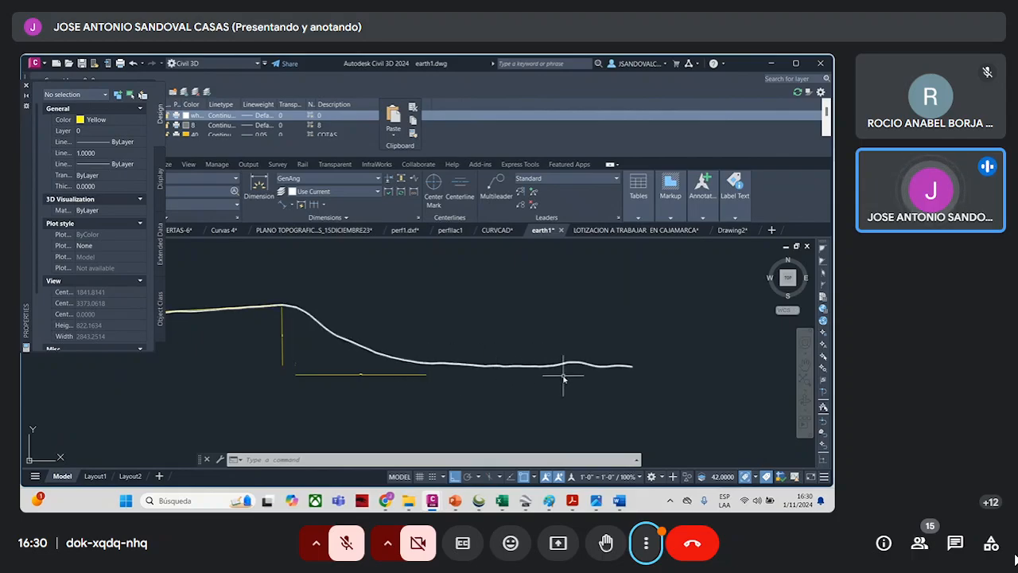
pyautogui.scroll(-2, 545, 374)
pyautogui.scroll(-6, 393, 338)
pyautogui.scroll(4, 350, 346)
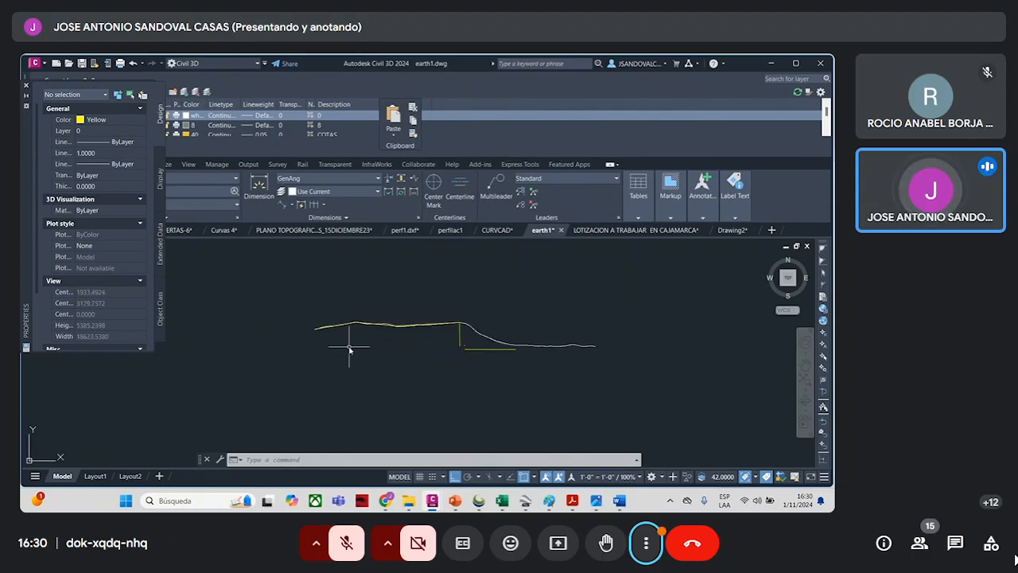
pyautogui.scroll(8, 358, 323)
pyautogui.scroll(-6, 343, 327)
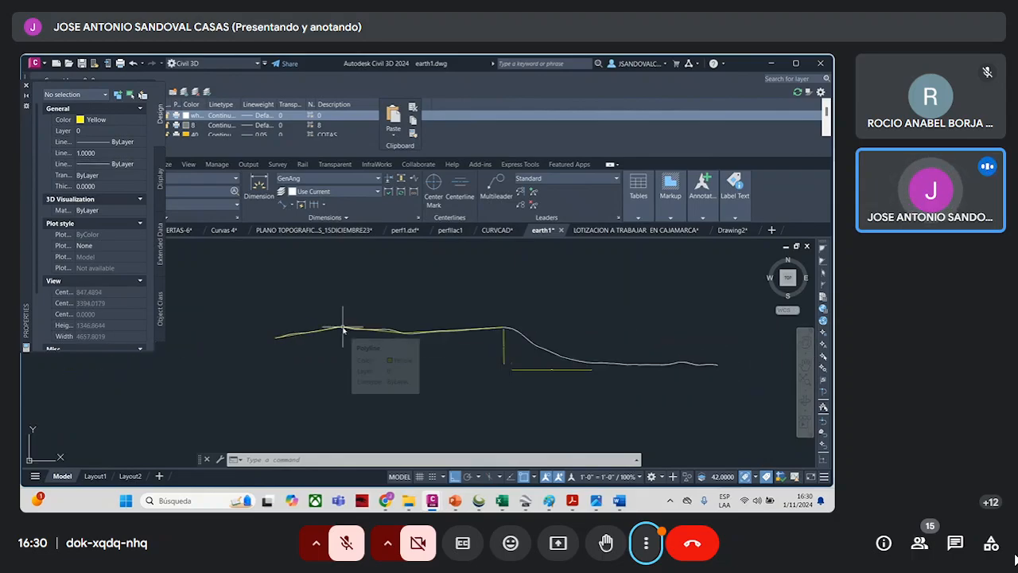
pyautogui.scroll(-3, 345, 331)
pyautogui.scroll(-7, 466, 345)
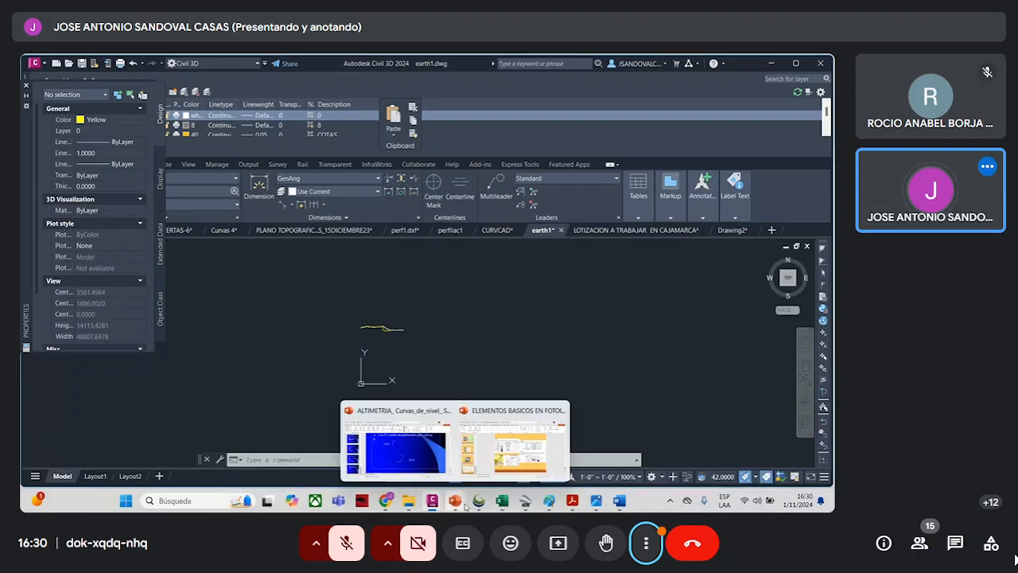
# - Look briefly at the Global Mapper survey points and bring up the LOTIZACION A TRABAJAR EN CAJAMARCA drawing to view its subdivision plan
pyautogui.moveTo(441, 506)
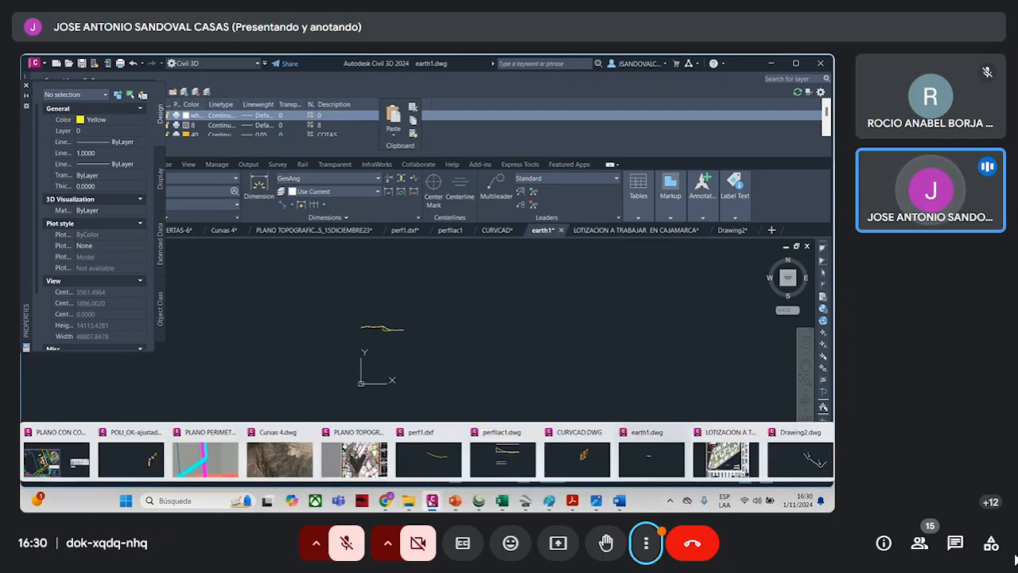
pyautogui.moveTo(386, 501)
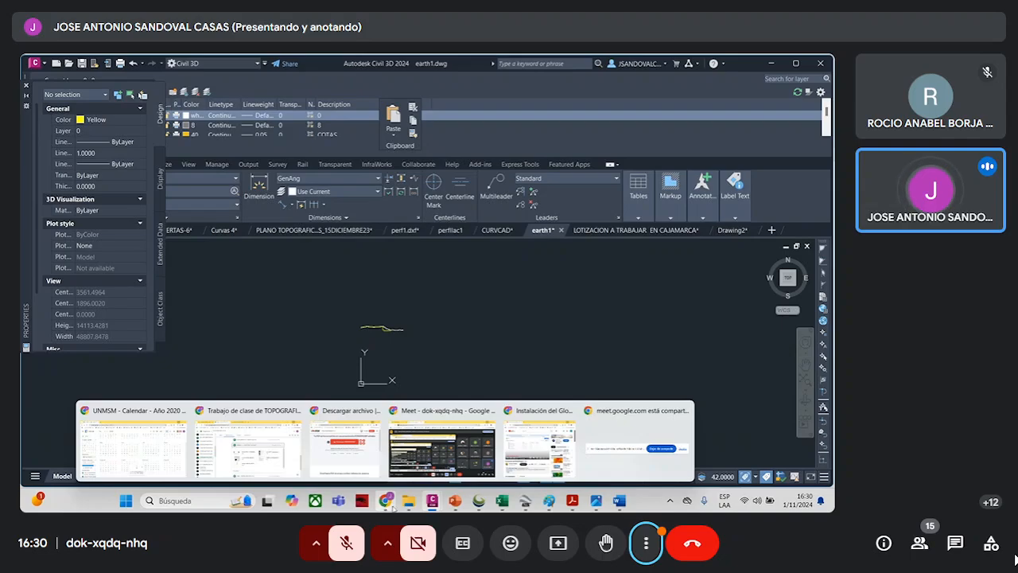
pyautogui.moveTo(501, 502)
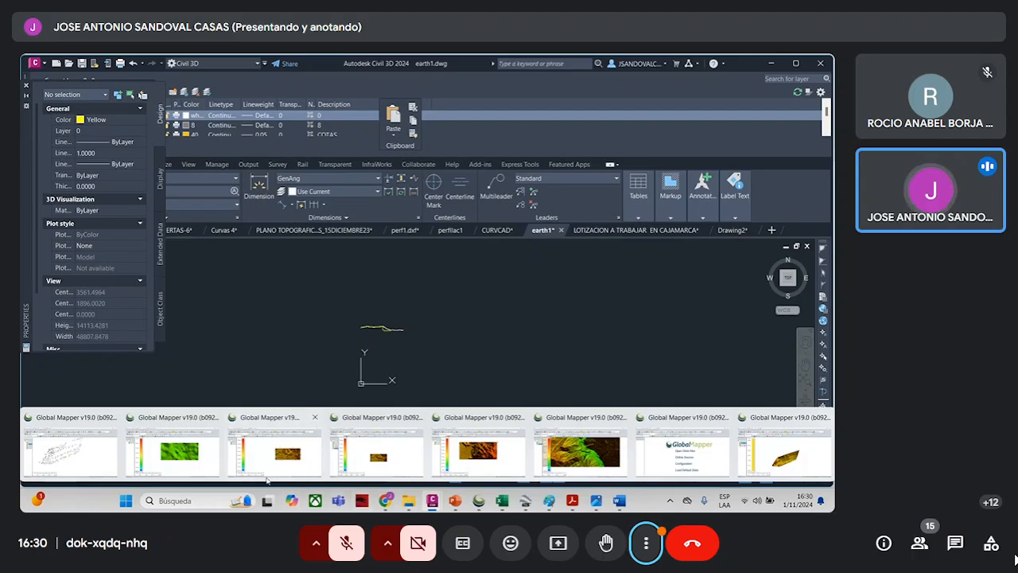
pyautogui.click(103, 454)
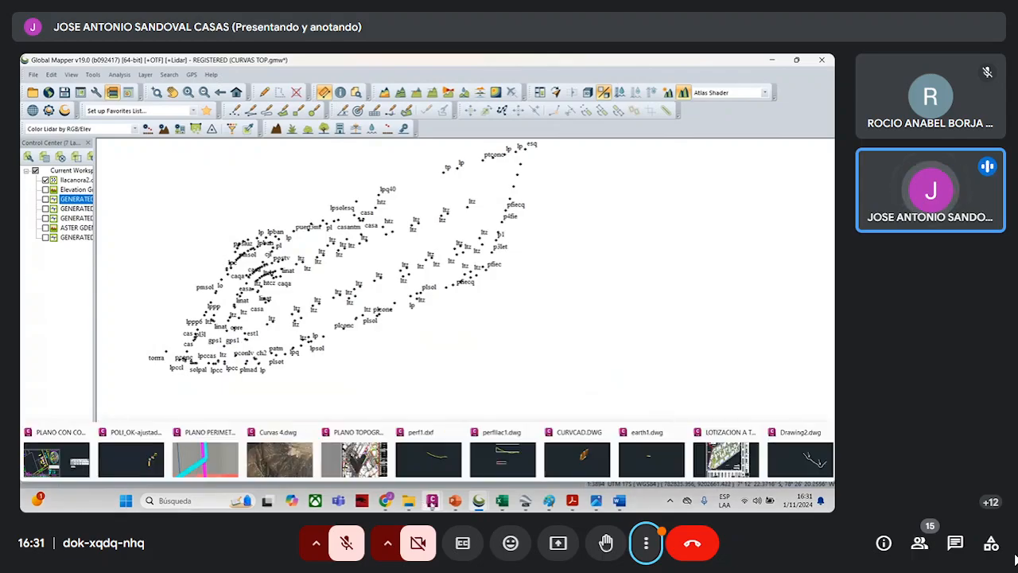
pyautogui.click(725, 457)
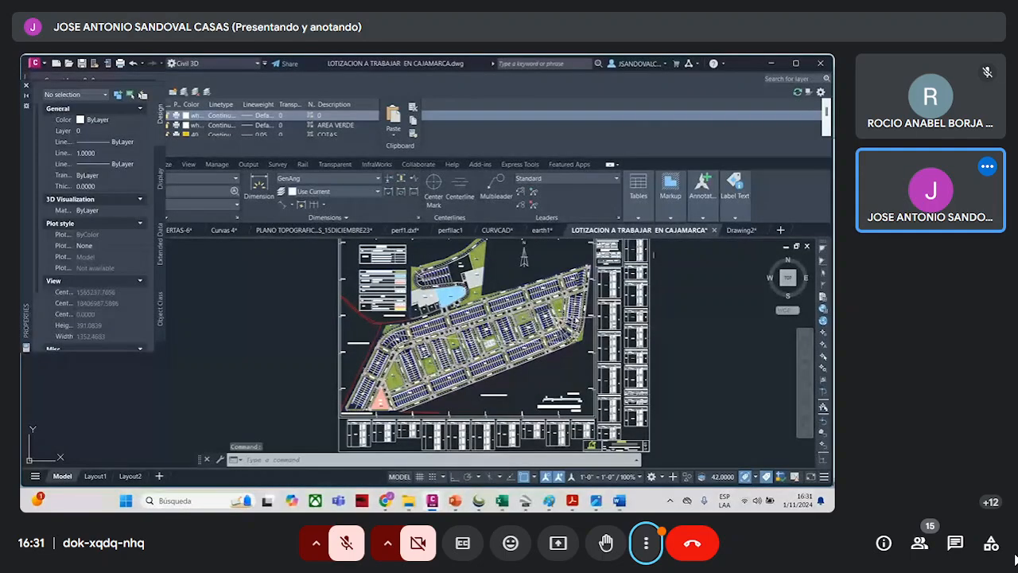
pyautogui.scroll(4, 606, 299)
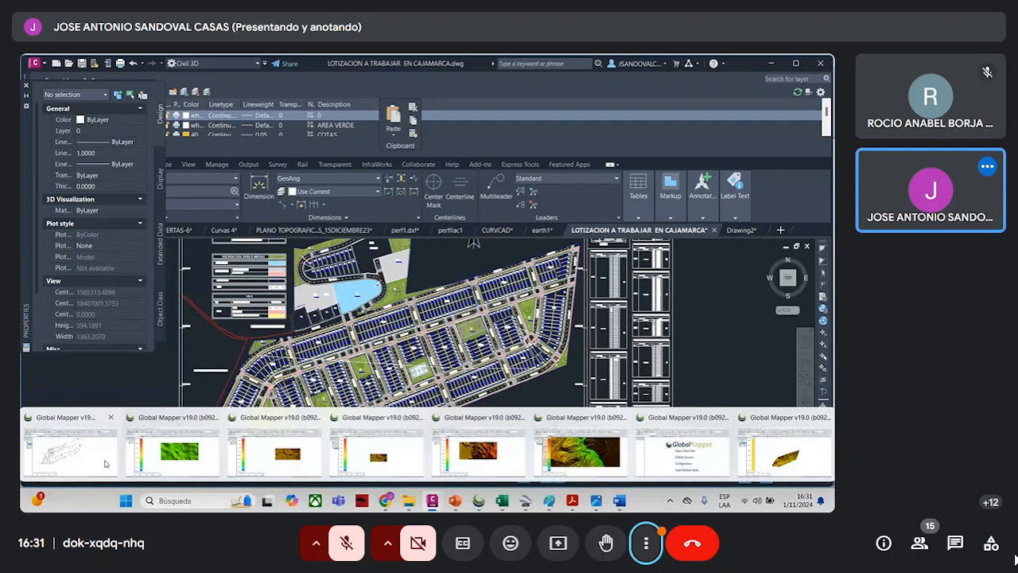
# - Switch to the CURVAS TOP workspace in Global Mapper, display a generated contour layer, and examine the contour lines at several scales
pyautogui.click(106, 464)
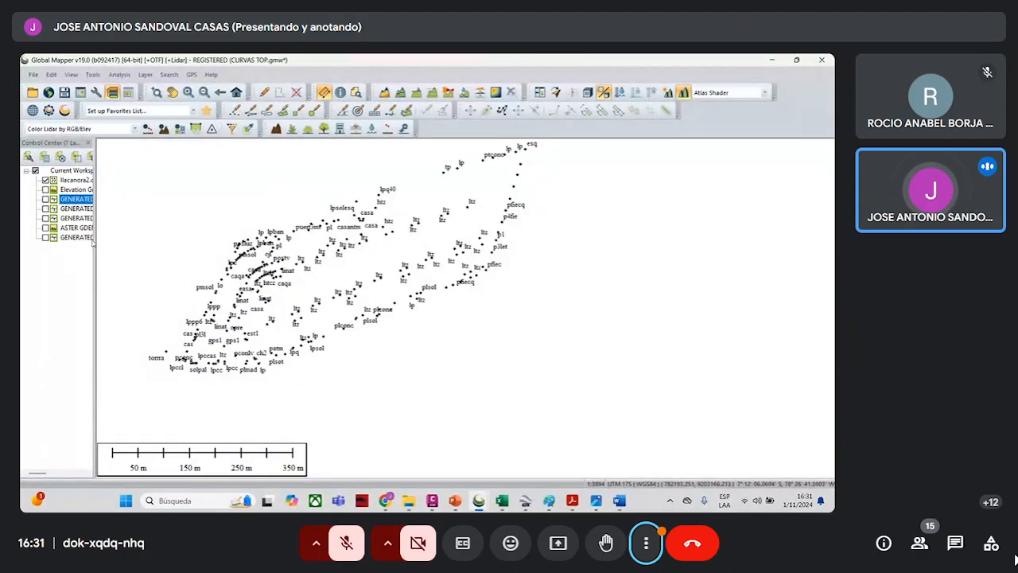
pyautogui.click(45, 199)
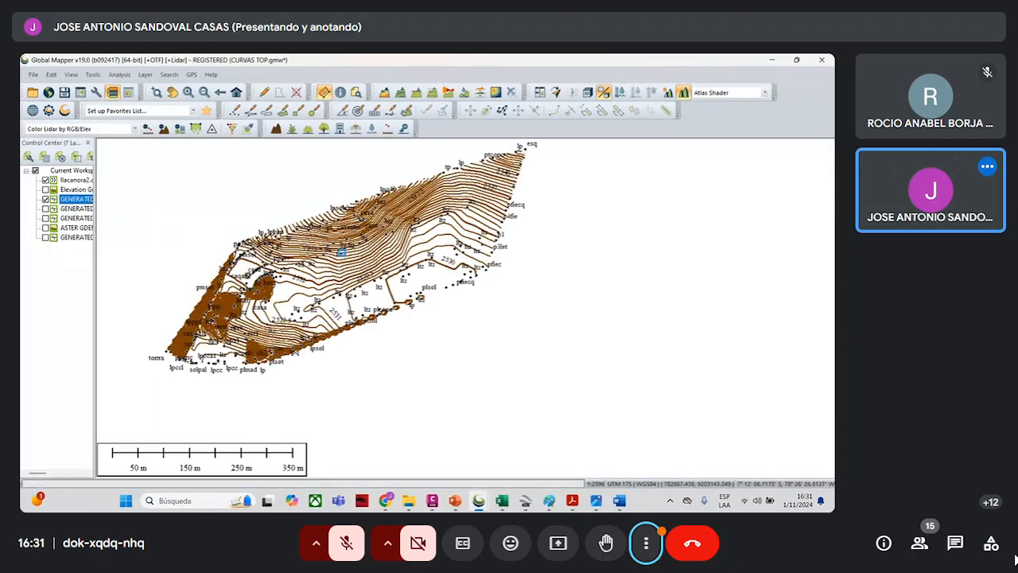
pyautogui.scroll(2, 342, 242)
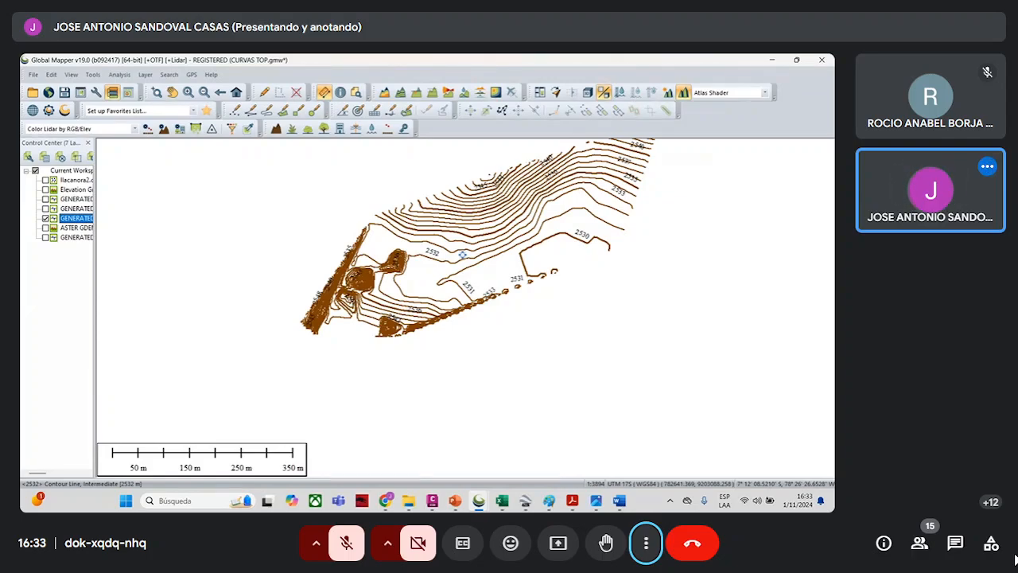
pyautogui.scroll(-2, 464, 256)
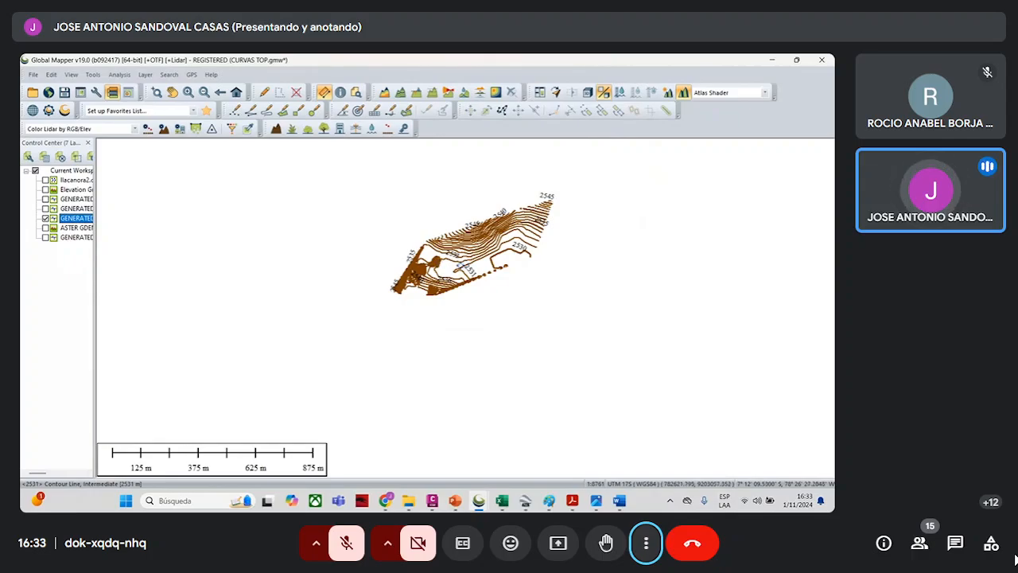
pyautogui.scroll(3, 501, 229)
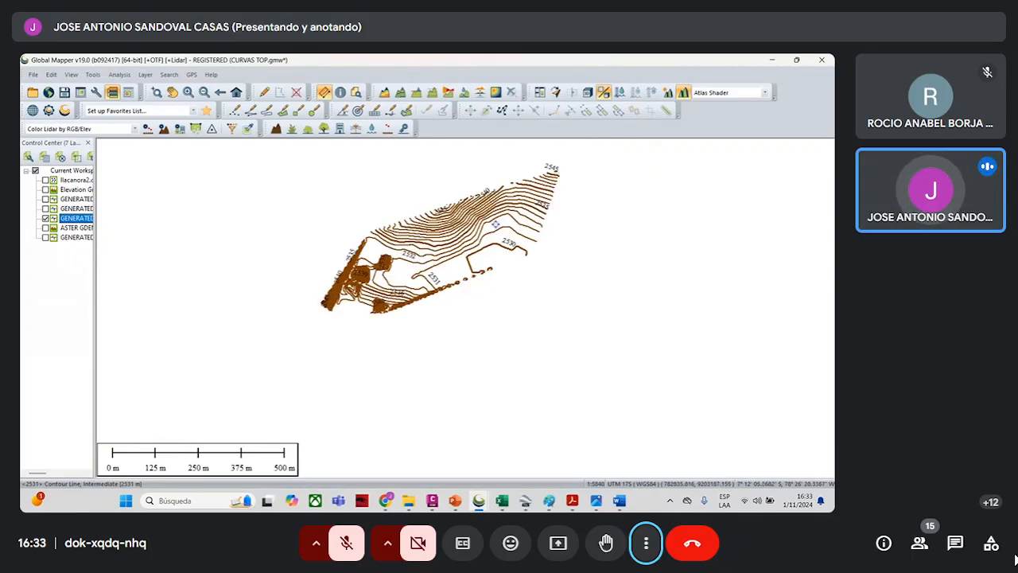
pyautogui.scroll(-1, 449, 255)
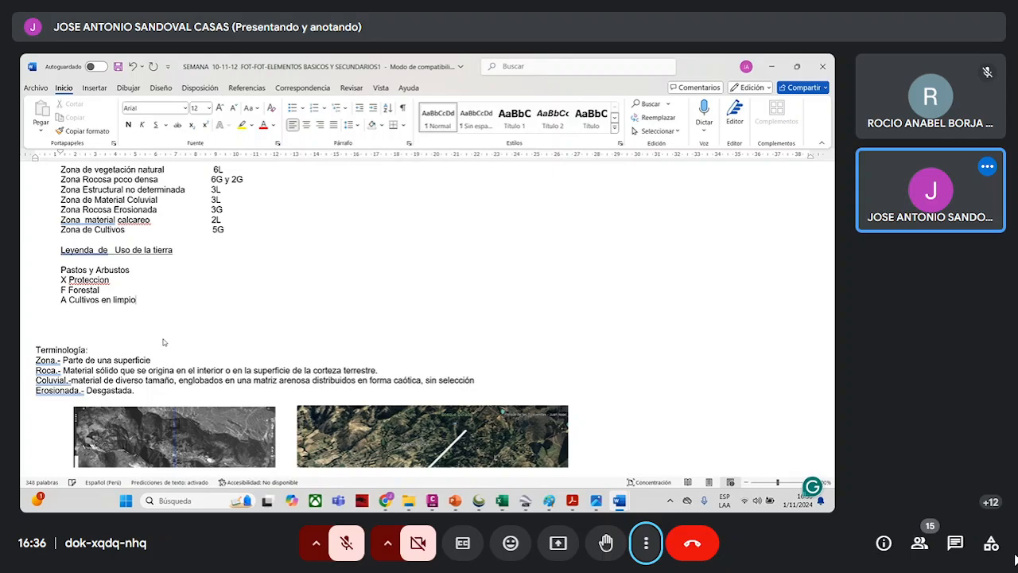
# - Add the entry "C Cultivos permanentes" below "A Cultivos en limpio" in the land-use legend
pyautogui.press('Return')
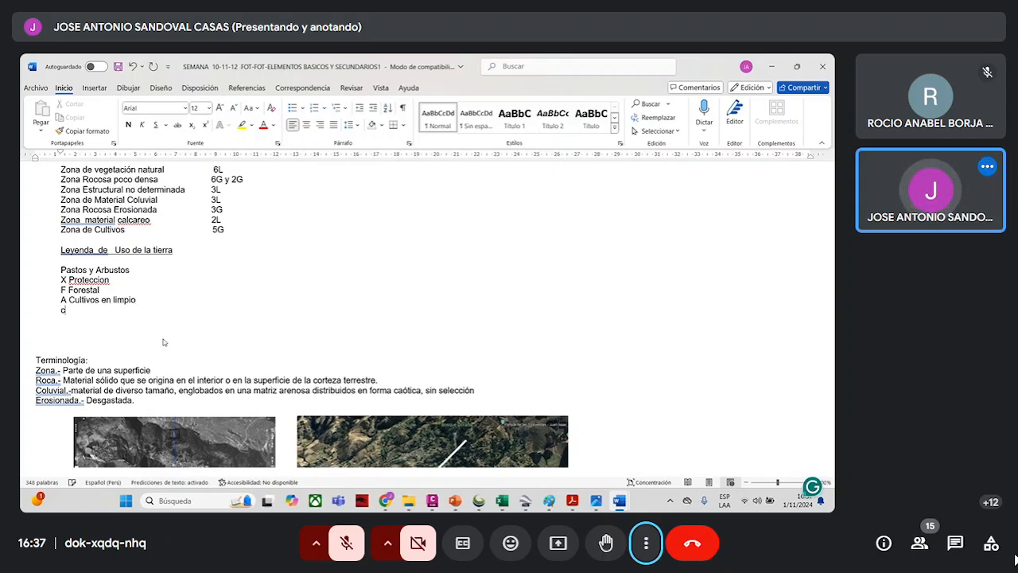
pyautogui.write('C ')
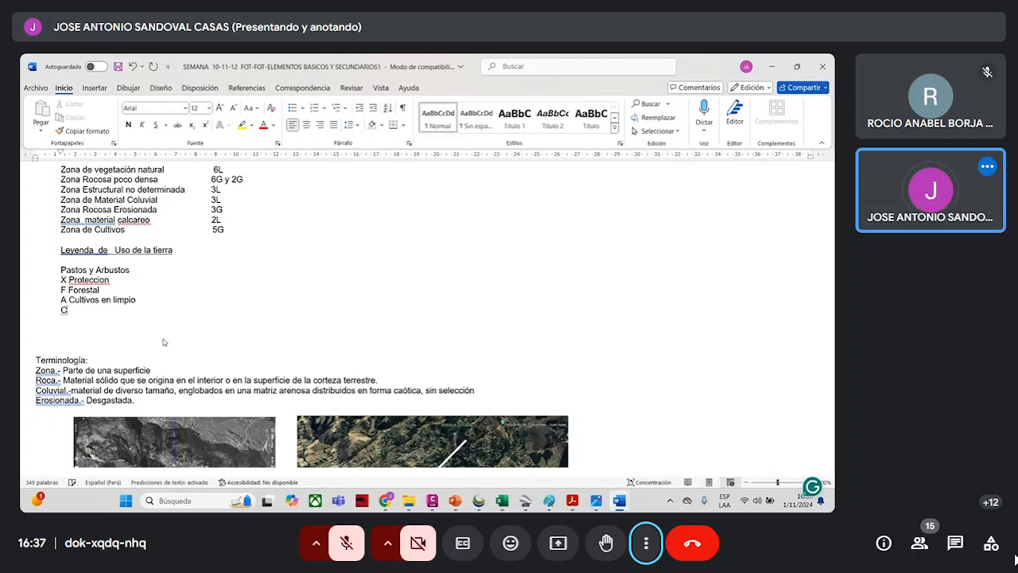
pyautogui.write(' Cultipo')
pyautogui.press('BackSpace')
pyautogui.press('BackSpace')
pyautogui.write('vos permanentes')
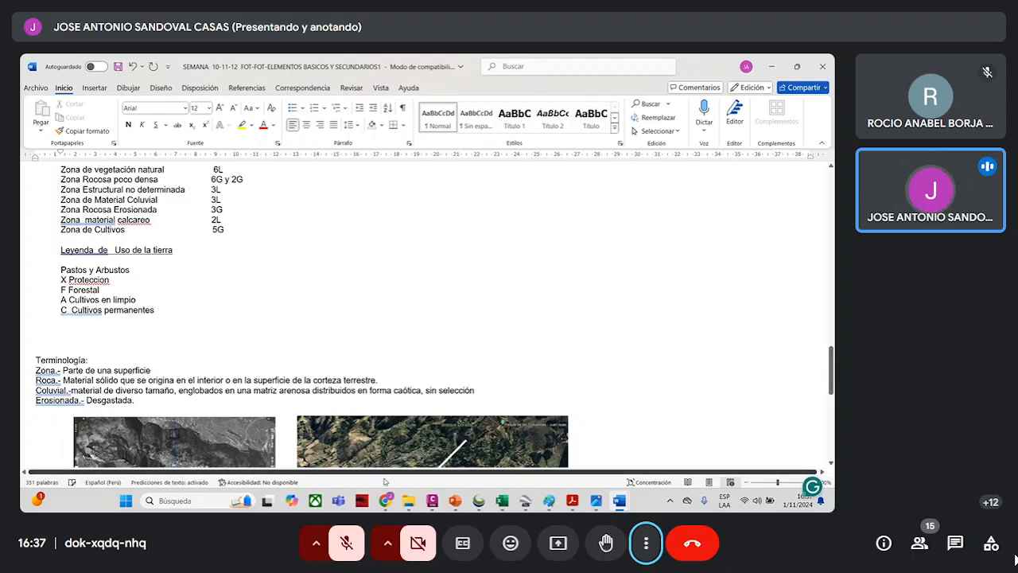
# - Minimize the open presentation, drawing, PDF and Global Mapper windows to reach the desktop
pyautogui.moveTo(588, 508)
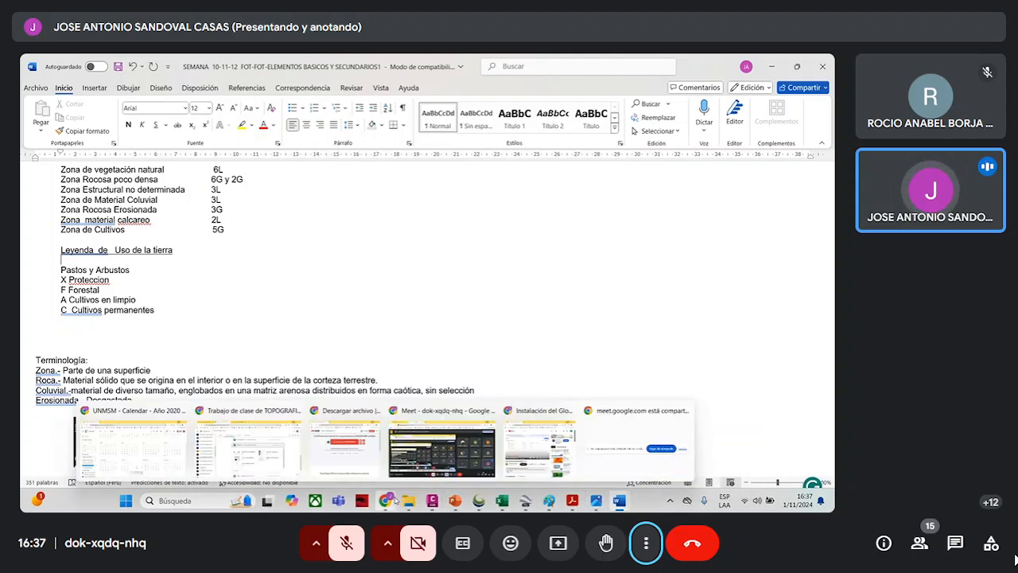
pyautogui.moveTo(454, 503)
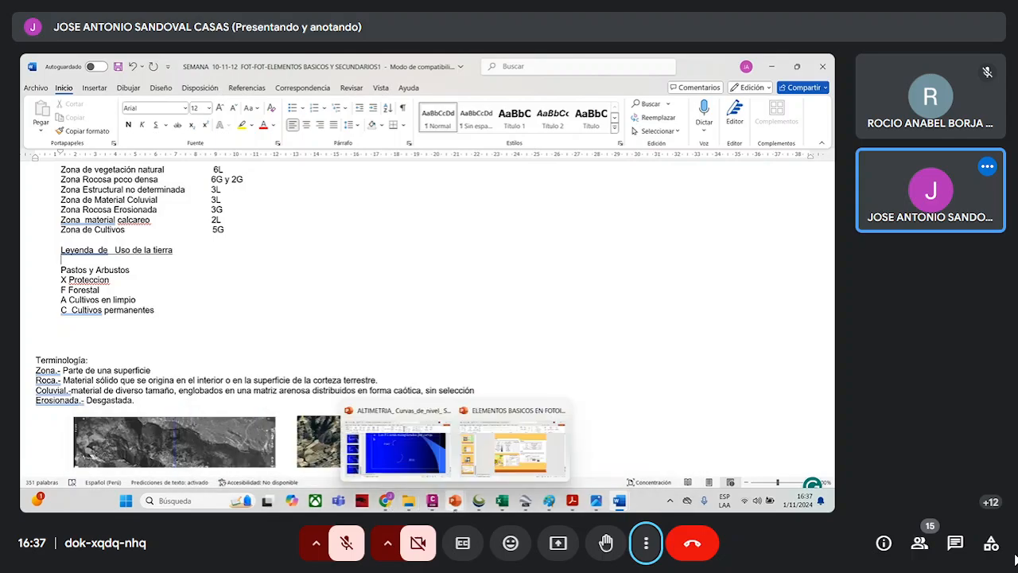
pyautogui.moveTo(510, 467)
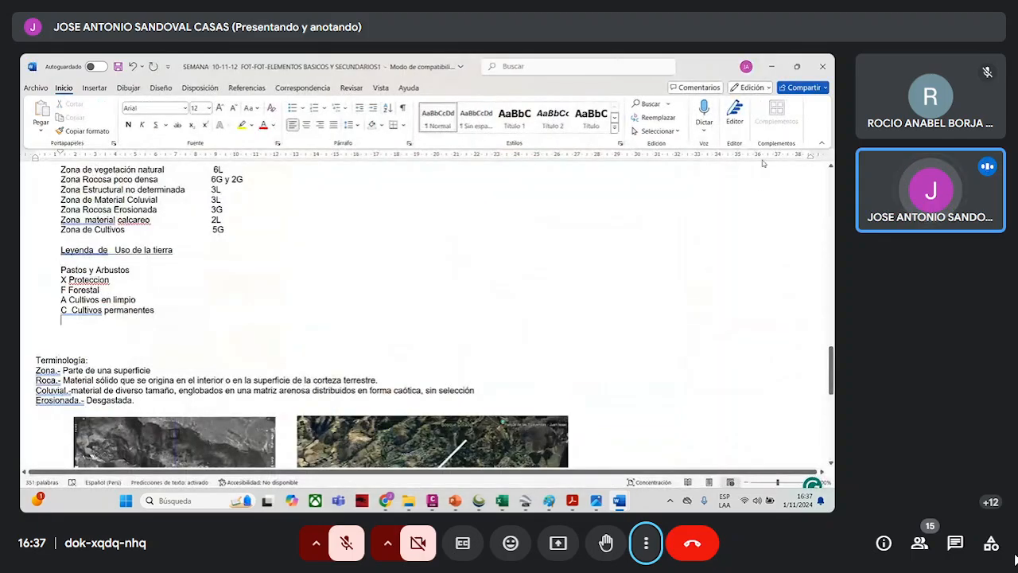
pyautogui.click(771, 67)
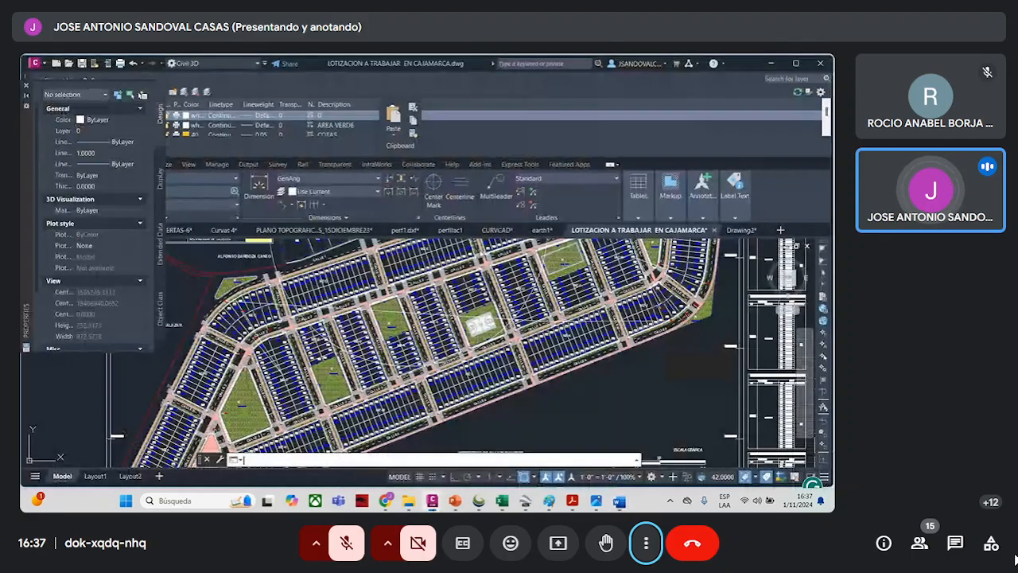
pyautogui.click(771, 64)
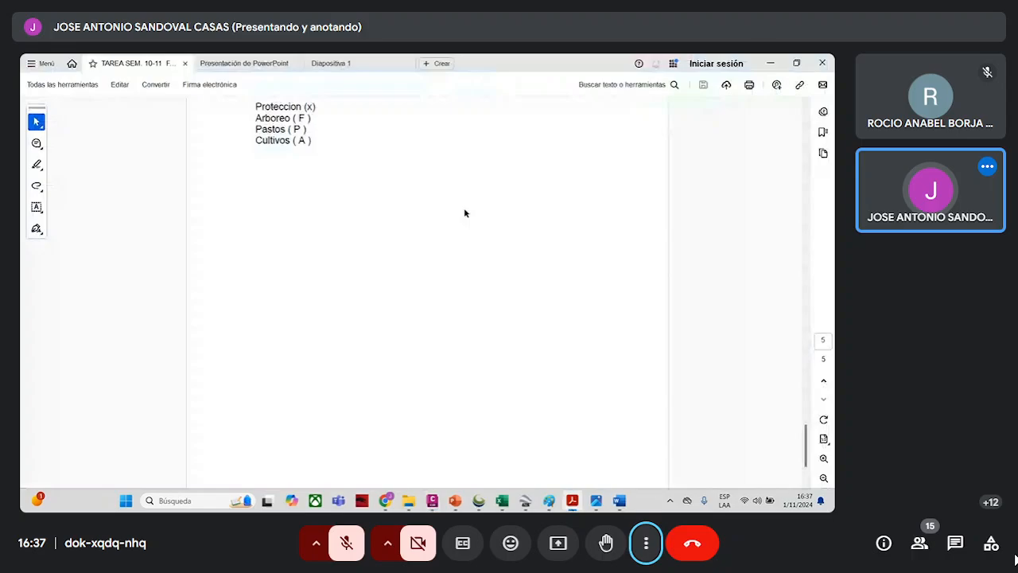
pyautogui.click(769, 62)
pyautogui.click(768, 61)
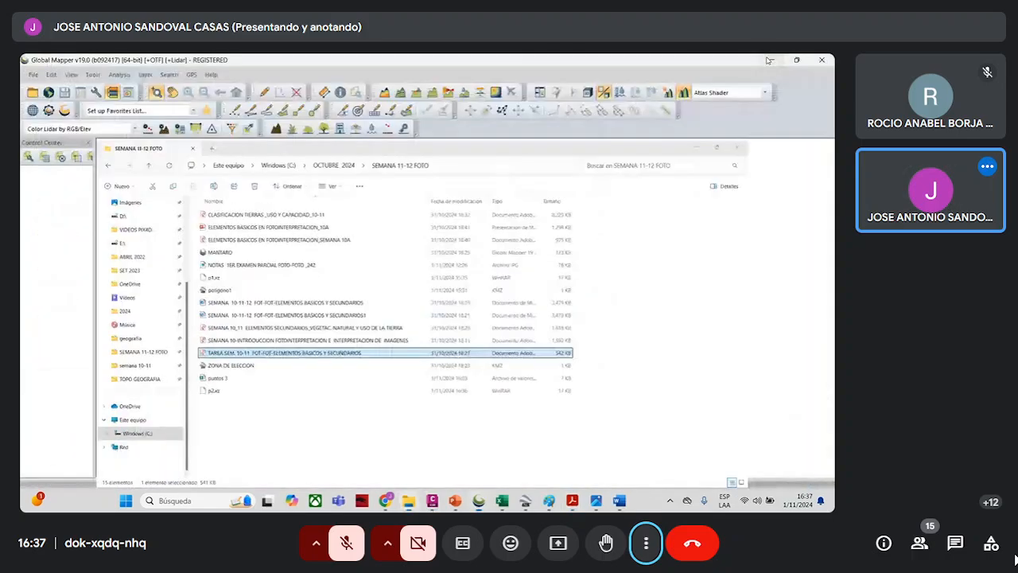
pyautogui.click(769, 60)
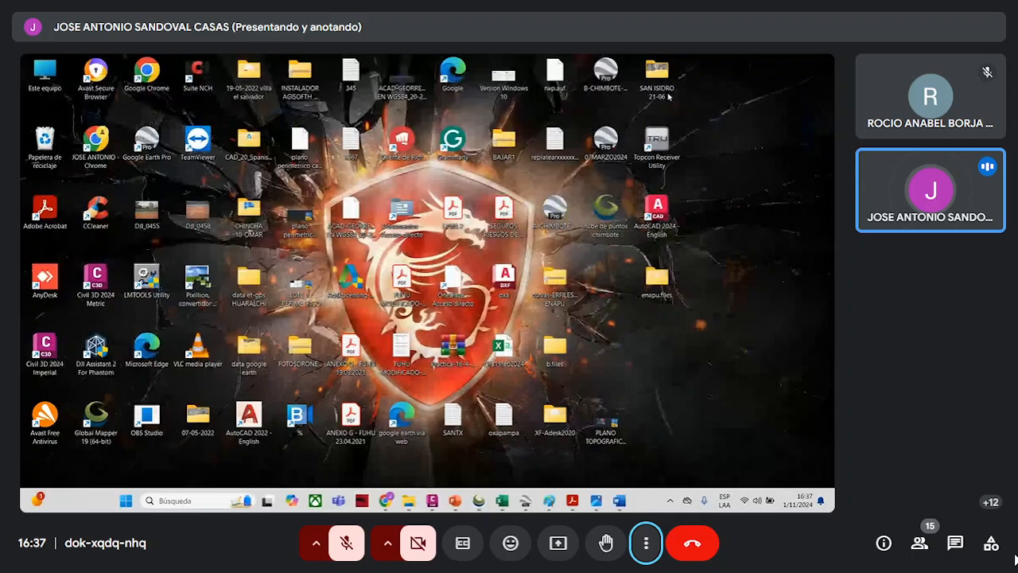
# - Open Chrome, find the UNMSM Sistema Único de Matrícula site with "sum", and enter its login portal to look for the teacher access
pyautogui.doubleClick(95, 143)
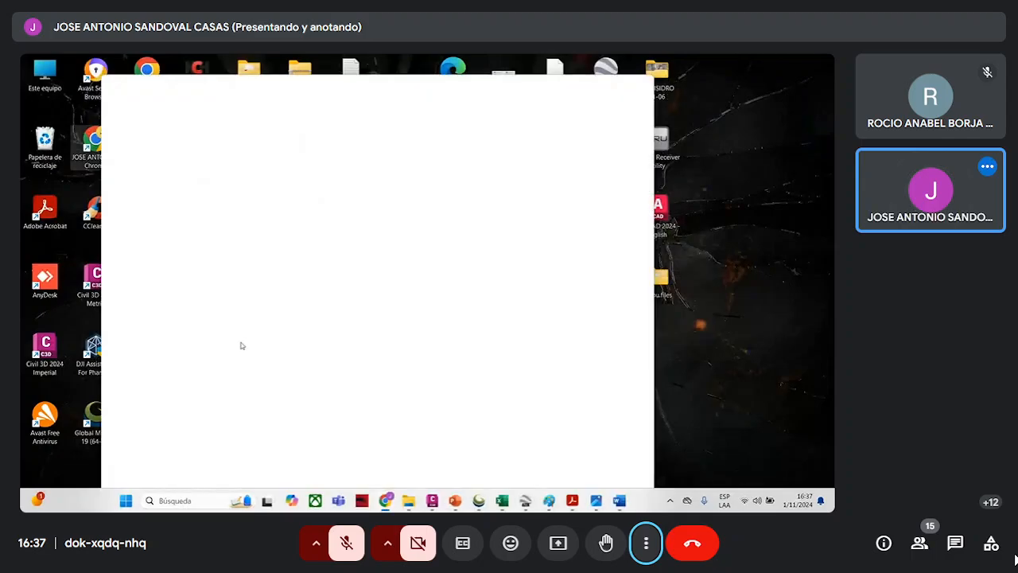
pyautogui.click(305, 291)
pyautogui.write('sum')
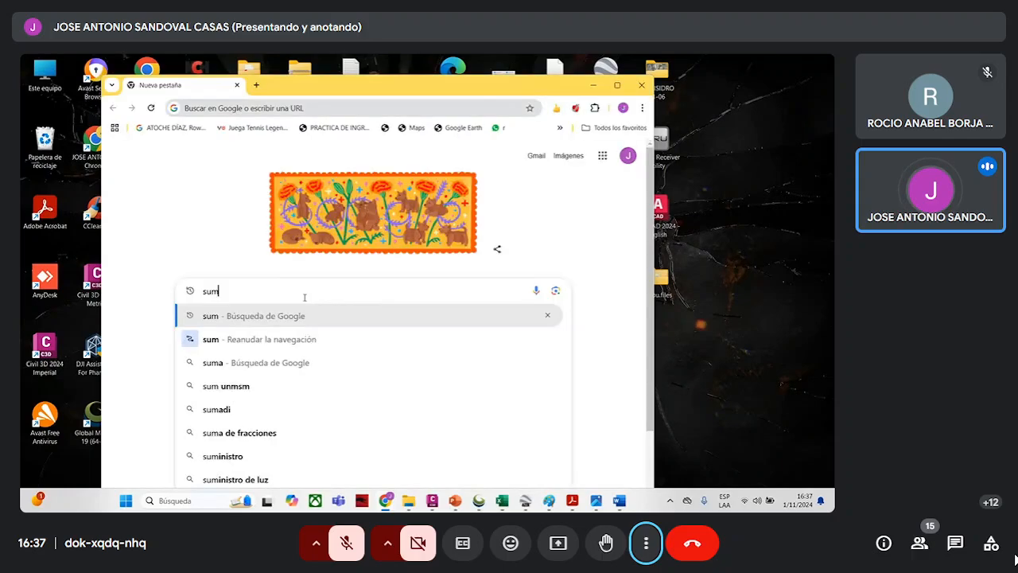
pyautogui.press('Return')
pyautogui.click(363, 256)
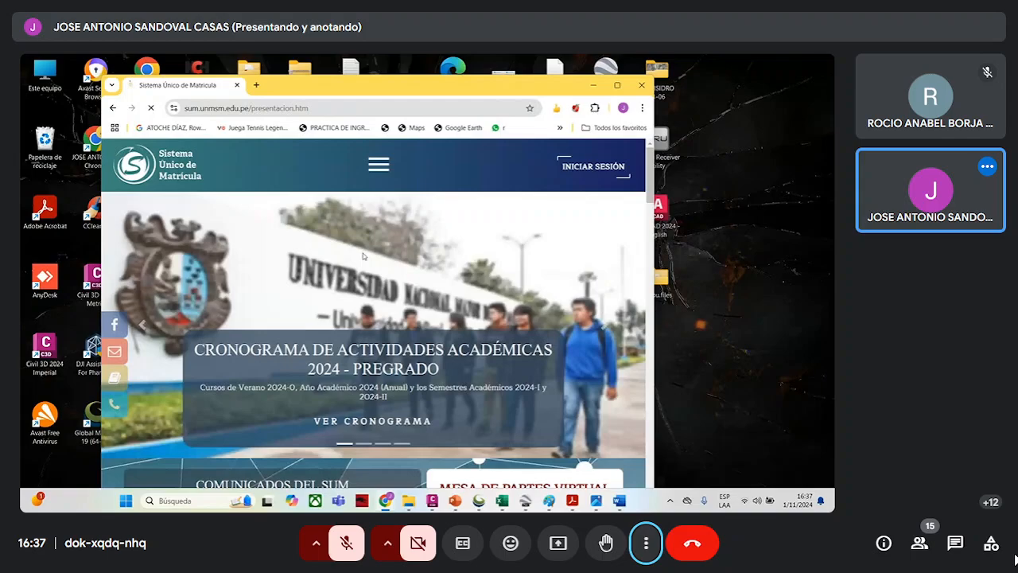
pyautogui.click(594, 168)
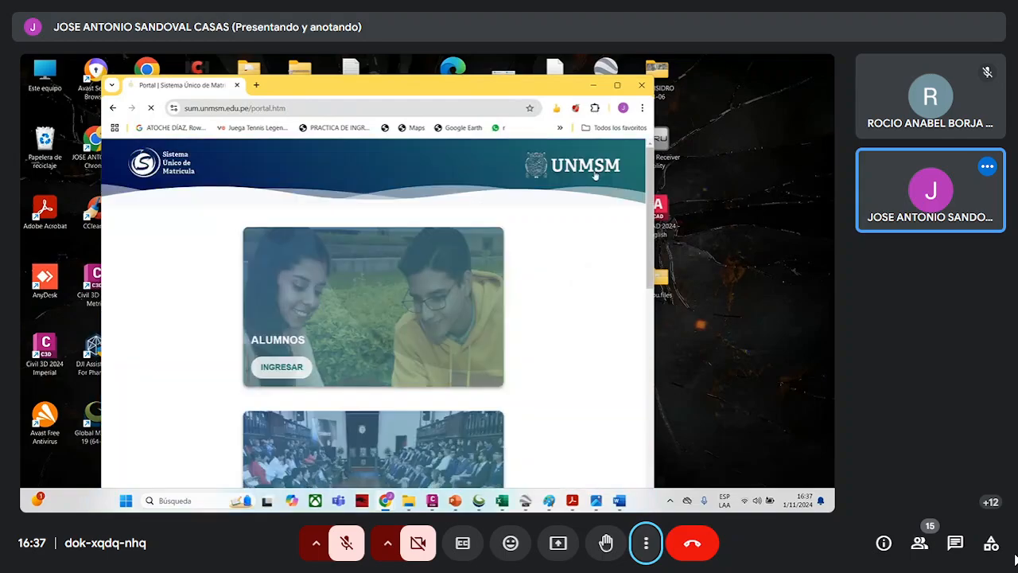
pyautogui.scroll(-3, 329, 423)
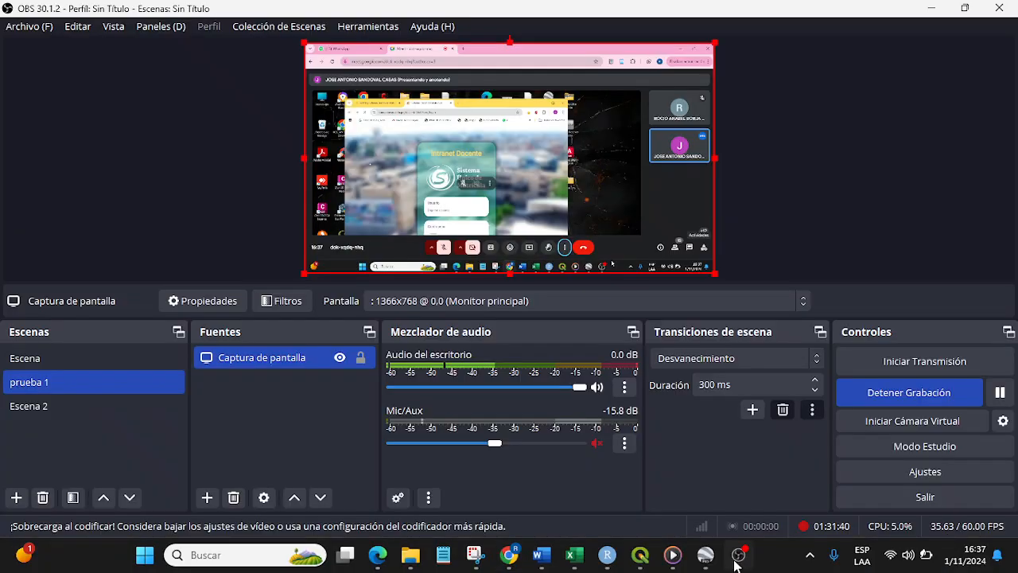
# - Pause the screen recording in OBS, switch back to the Google Meet call in Chrome, and display it in full screen
pyautogui.click(999, 393)
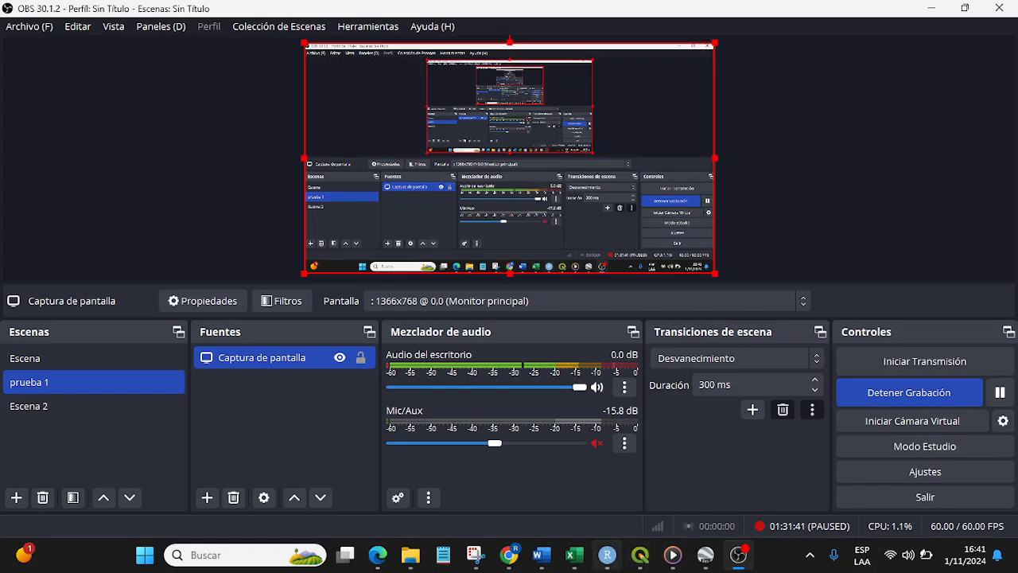
pyautogui.click(510, 557)
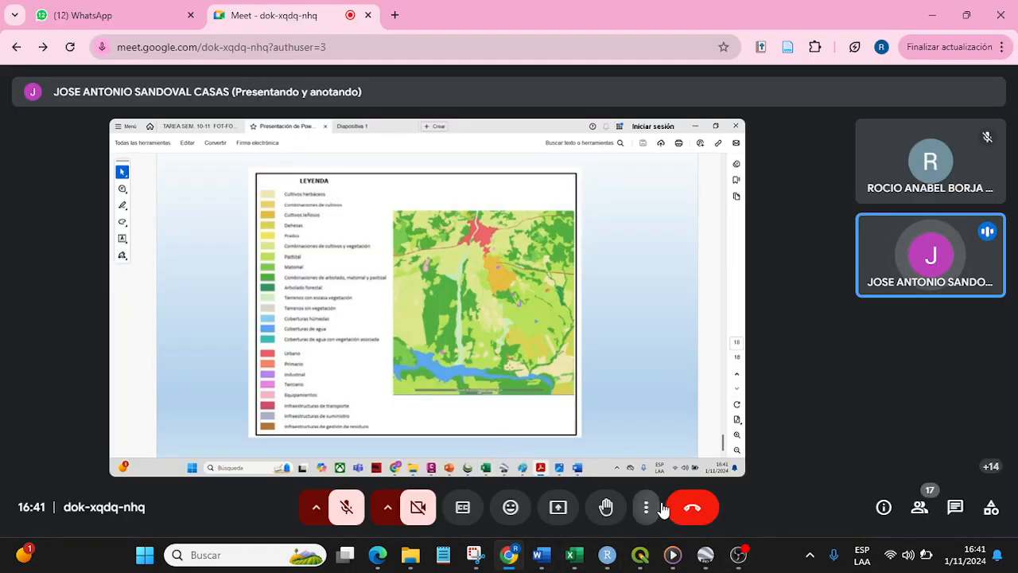
pyautogui.click(648, 512)
pyautogui.click(701, 215)
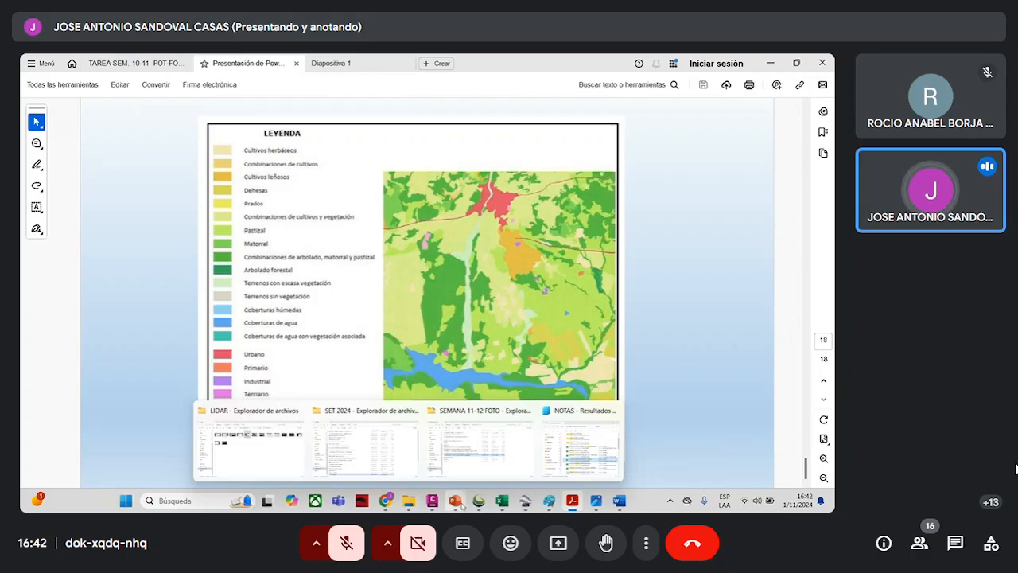
# - Switch to the Word document on basic and secondary elements and review its land-use legend, terminology and "Elementos Secundarios" sections
pyautogui.moveTo(619, 501)
pyautogui.click(580, 474)
pyautogui.scroll(-1, 437, 368)
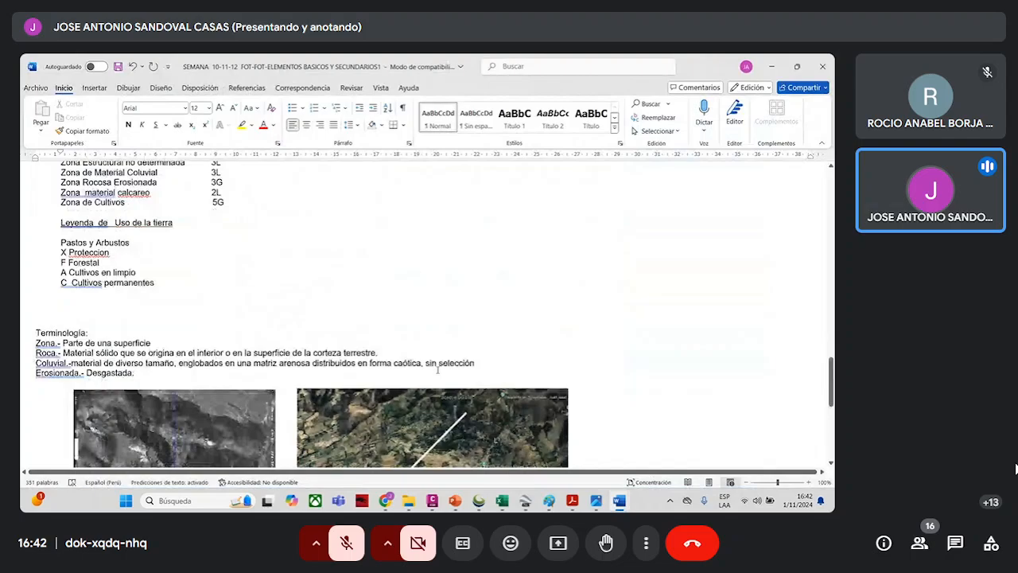
pyautogui.scroll(-10, 386, 365)
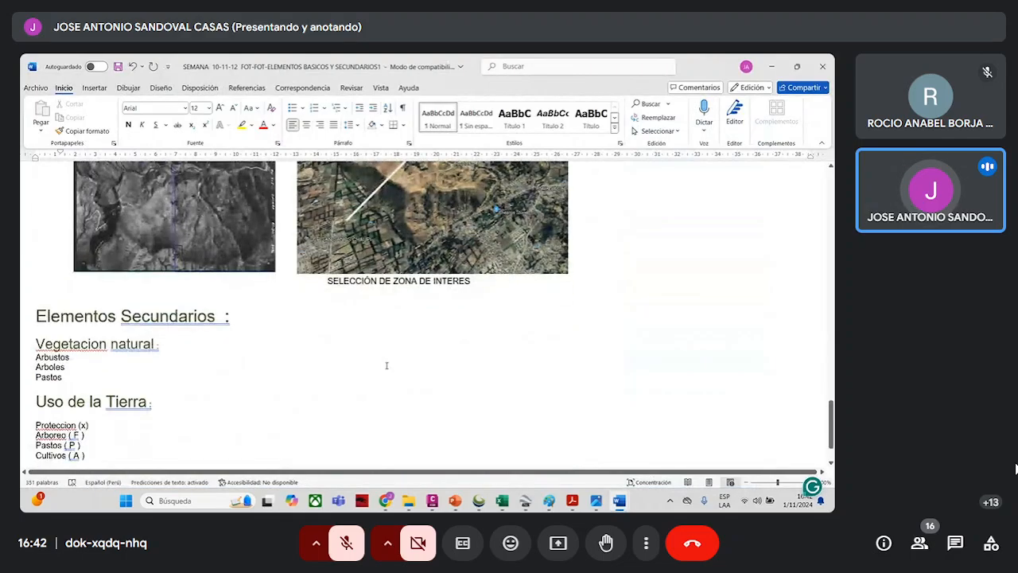
pyautogui.scroll(-1, 386, 365)
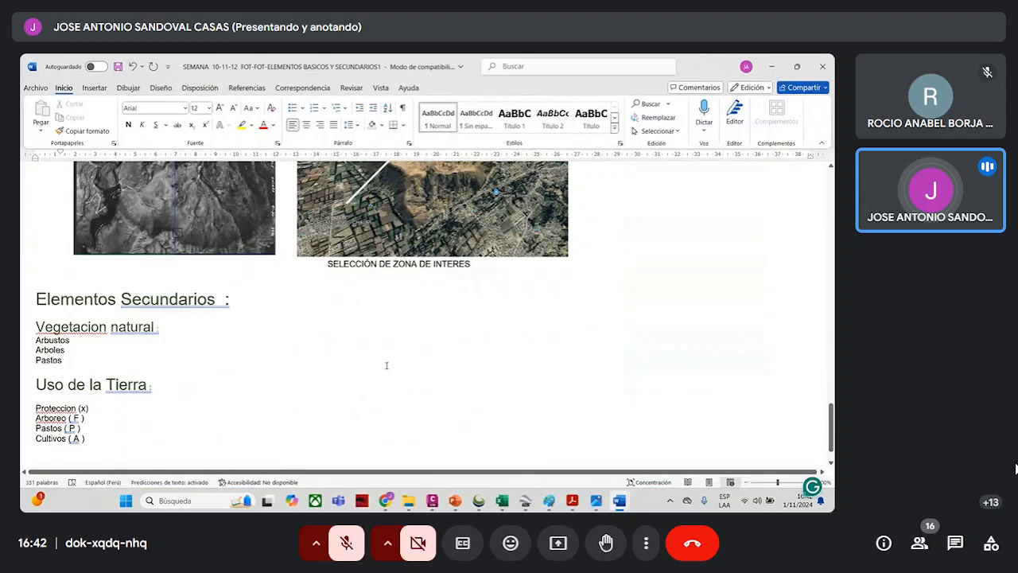
pyautogui.scroll(10, 386, 365)
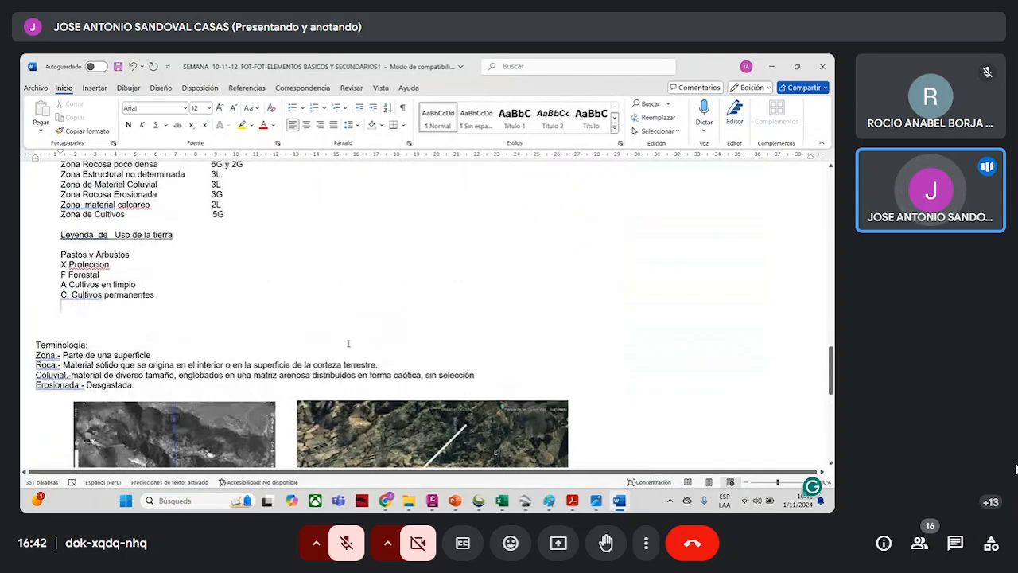
pyautogui.scroll(-3, 314, 321)
pyautogui.scroll(-10, 314, 321)
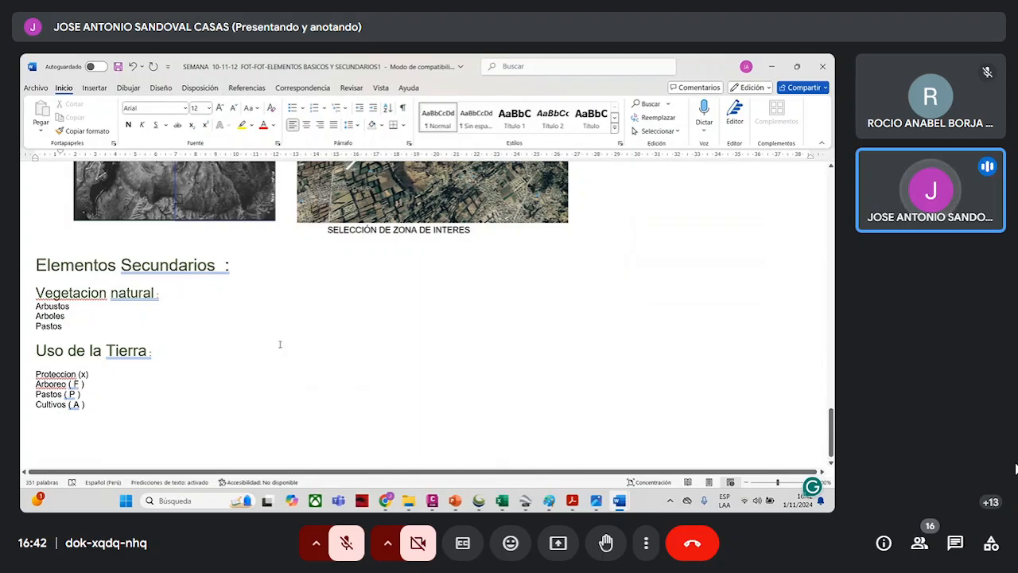
# - Review the practice document back to its title, covering the zone images, tone and texture classification, photograph data and conventional signs
pyautogui.scroll(1, 281, 354)
pyautogui.scroll(5, 282, 367)
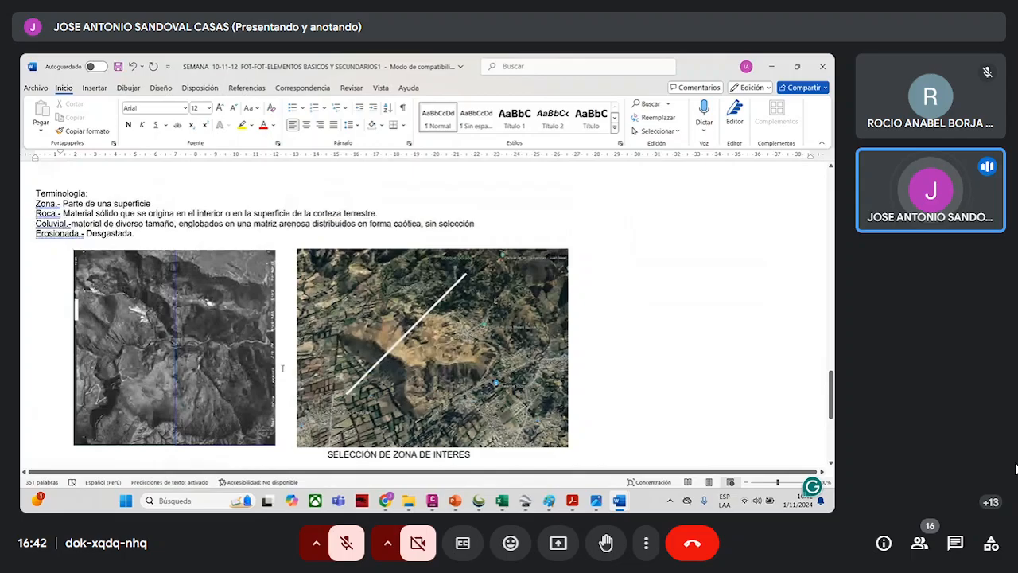
pyautogui.scroll(15, 282, 368)
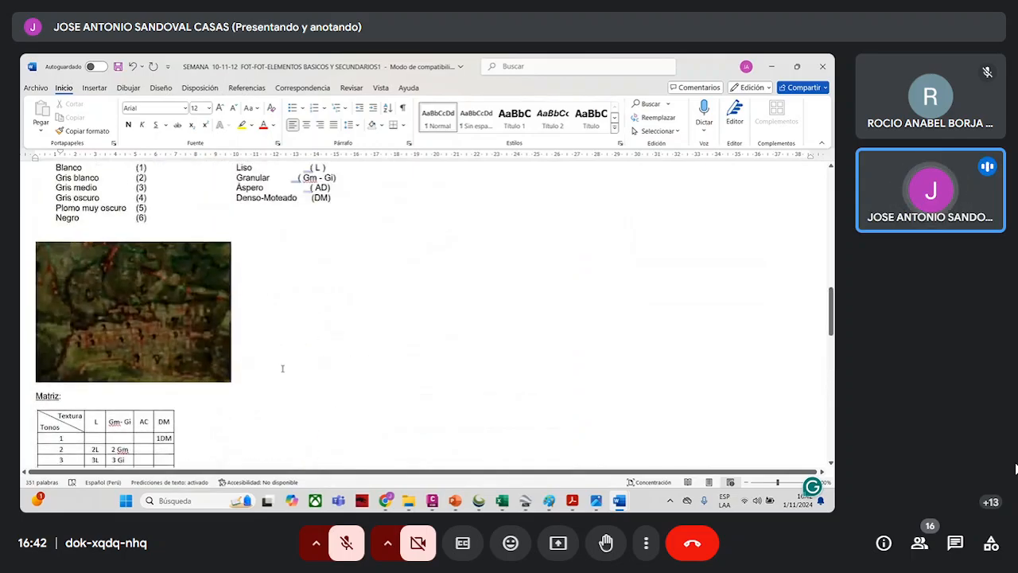
pyautogui.scroll(7, 282, 367)
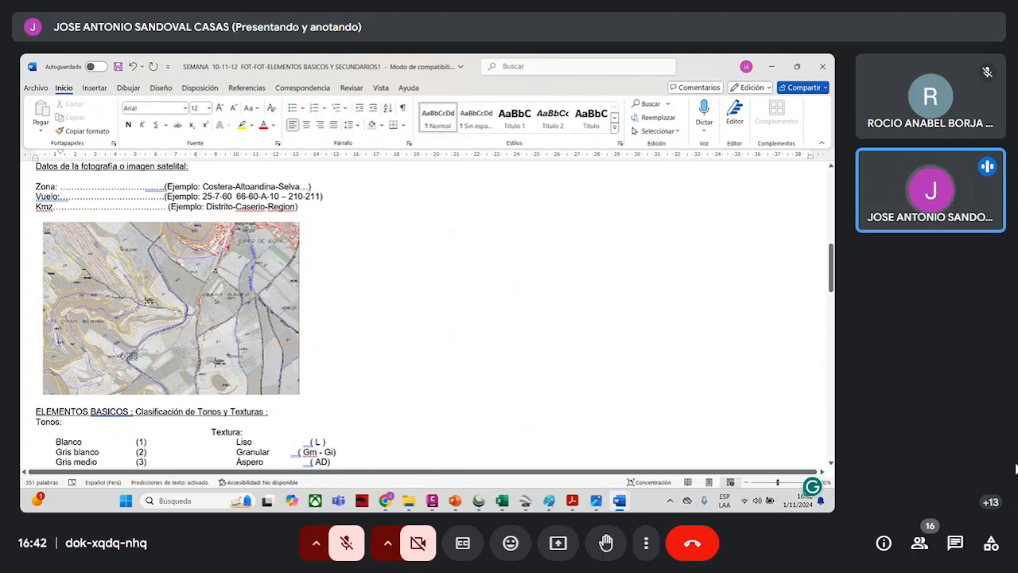
pyautogui.scroll(5, 282, 367)
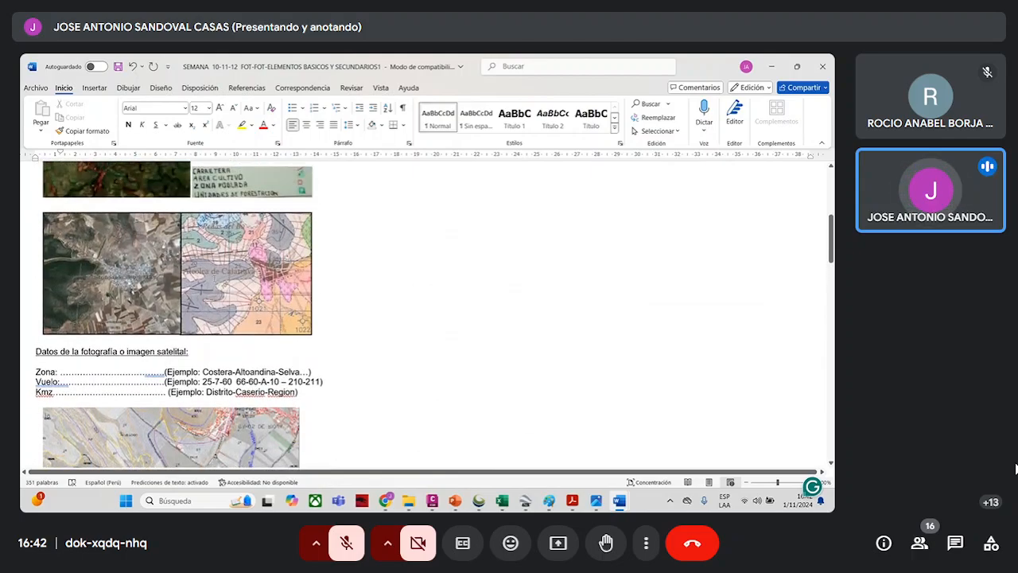
pyautogui.scroll(6, 221, 262)
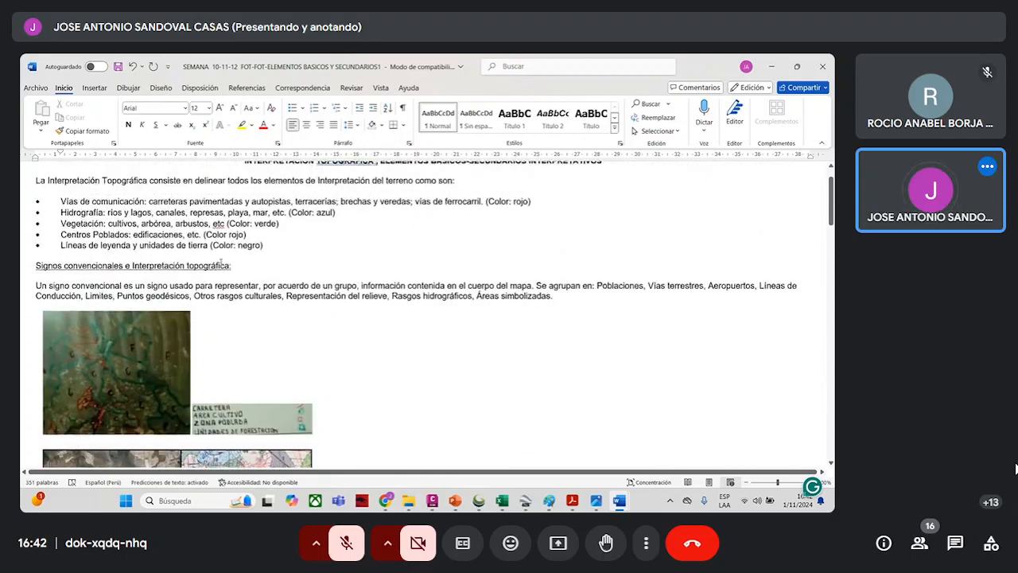
pyautogui.scroll(1, 221, 262)
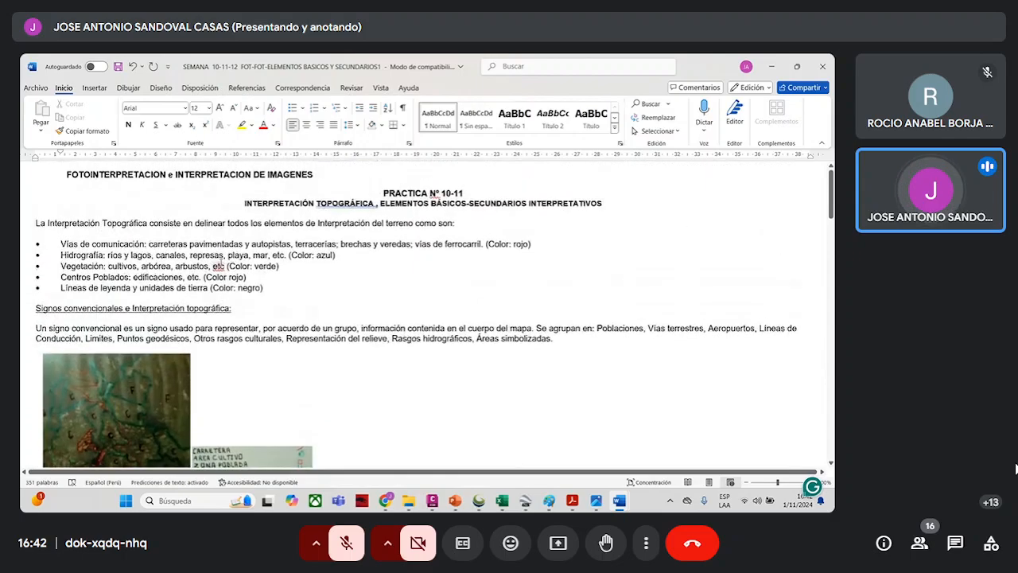
# - Minimize the practice document and take the Google Meet call out of full screen
pyautogui.click(772, 67)
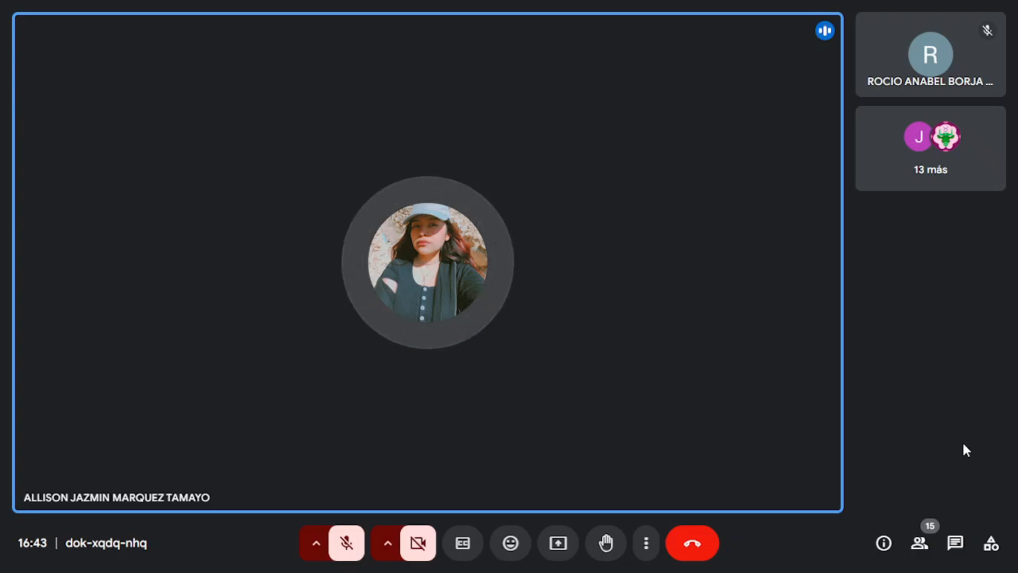
pyautogui.press('F11')
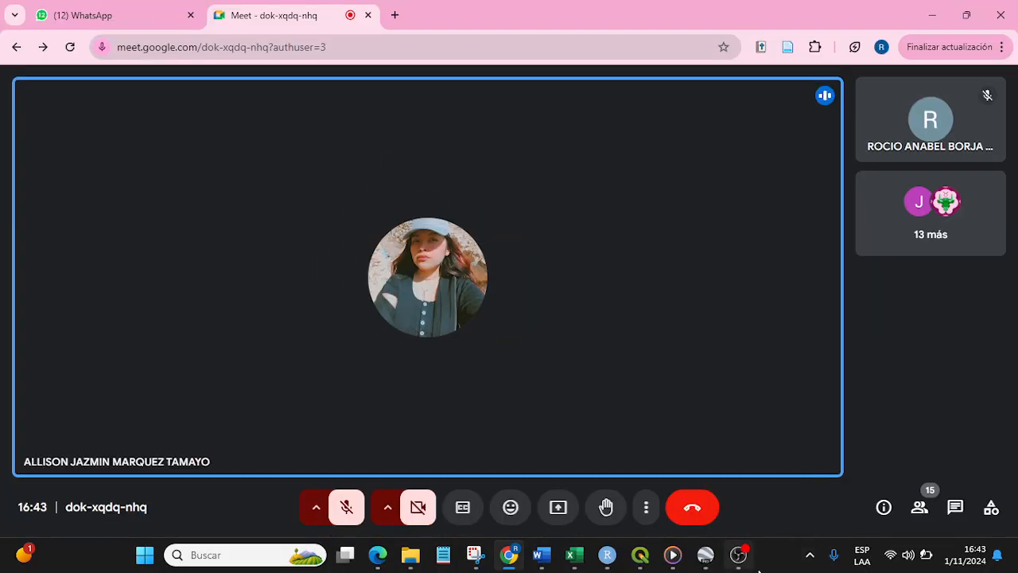